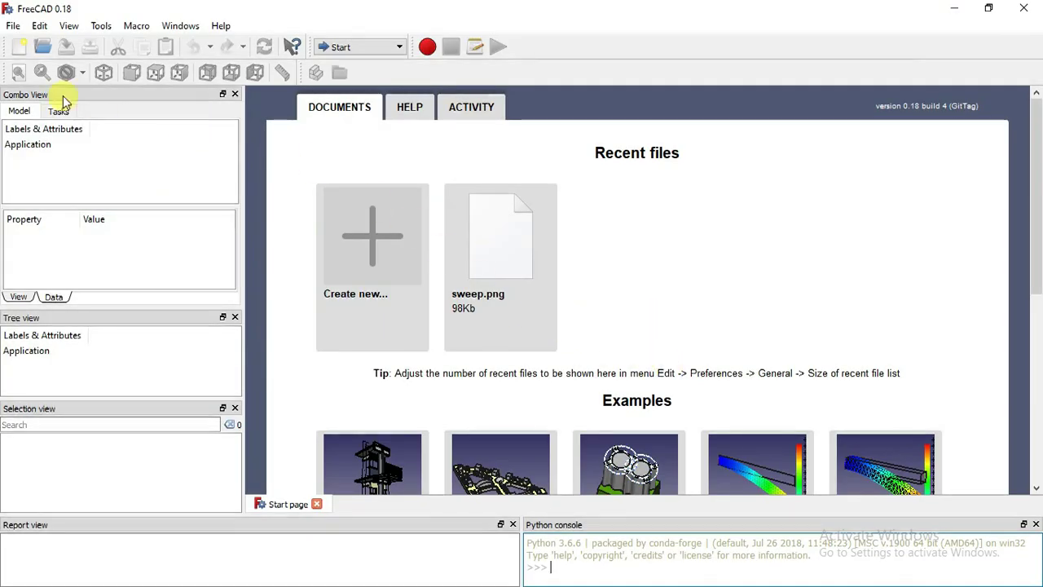
# Create a new document and switch to the Part Design workbench.
pyautogui.click(18, 49)
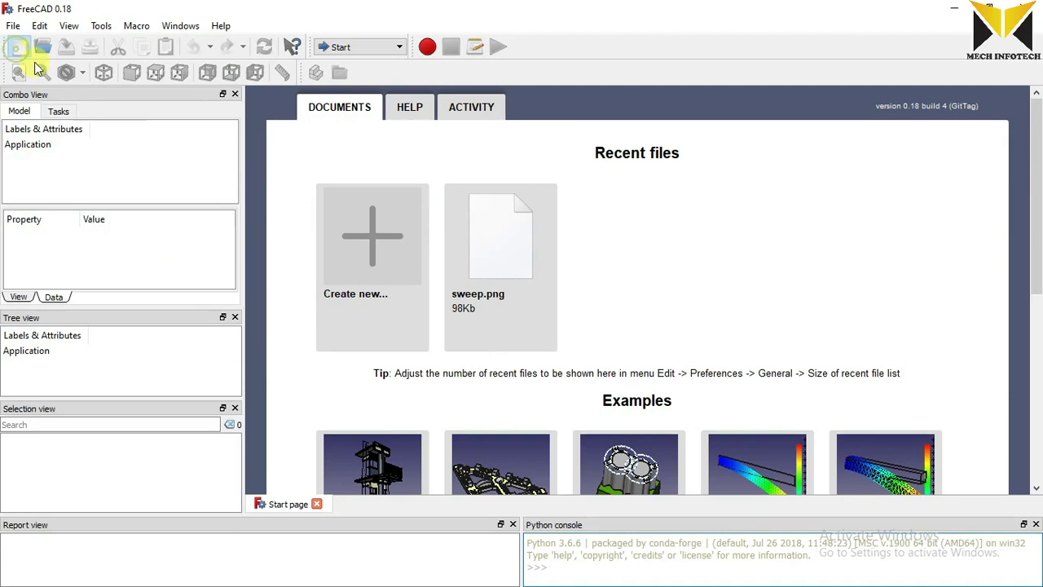
pyautogui.click(351, 49)
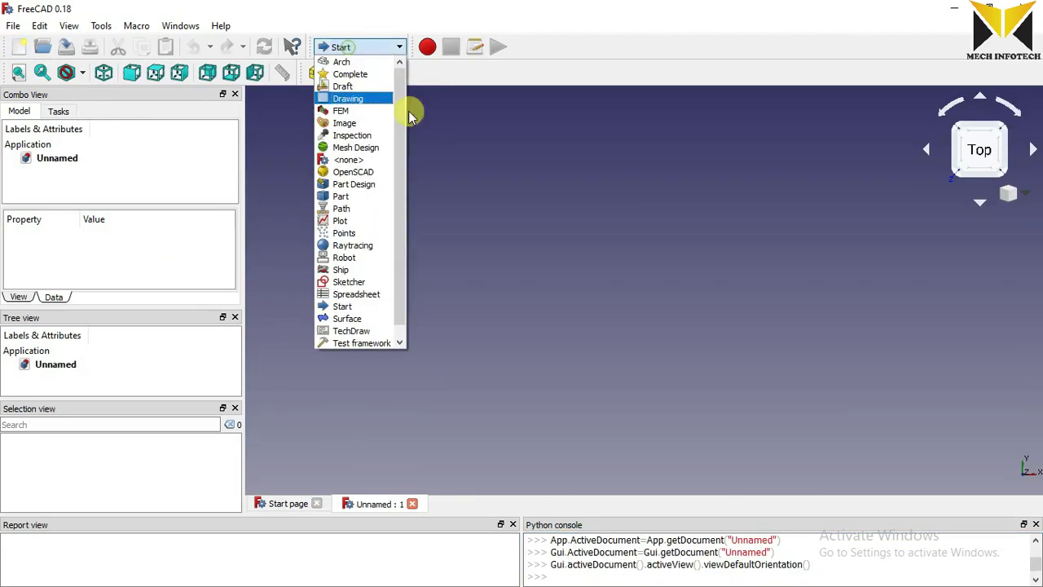
pyautogui.click(364, 185)
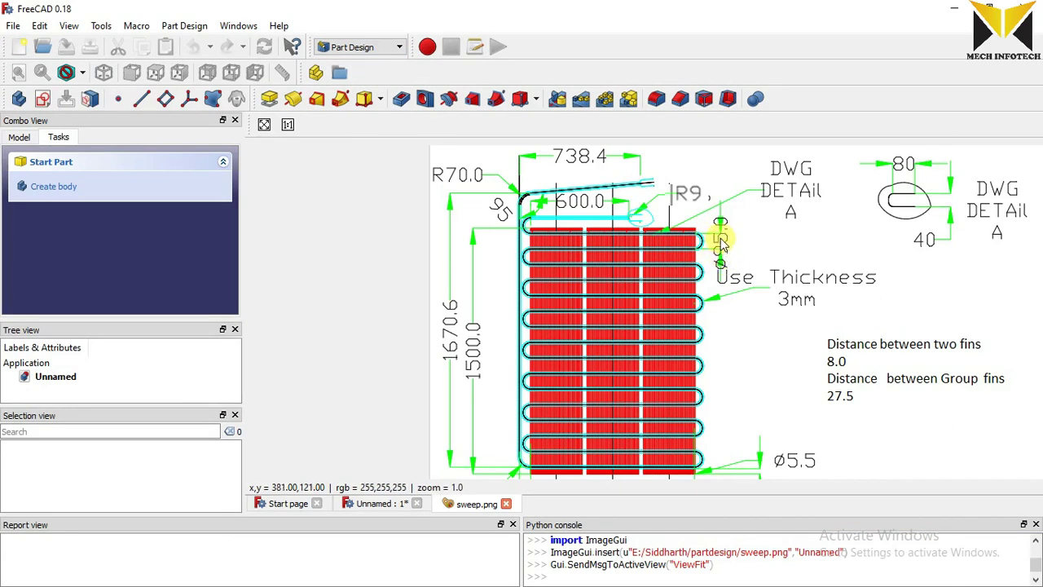
# Return to the new document and start a sketch on the XY plane.
pyautogui.click(377, 506)
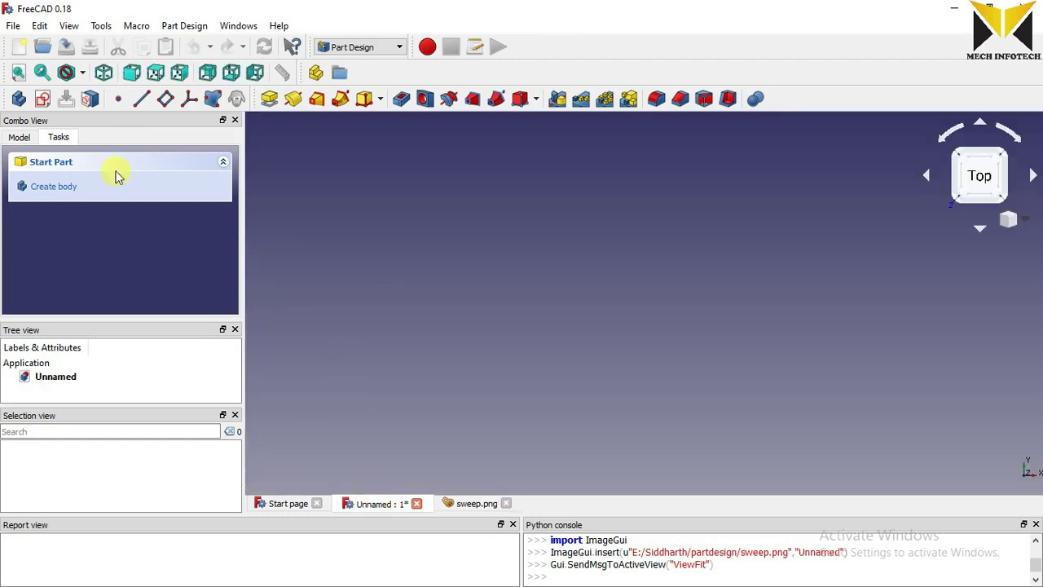
pyautogui.click(42, 99)
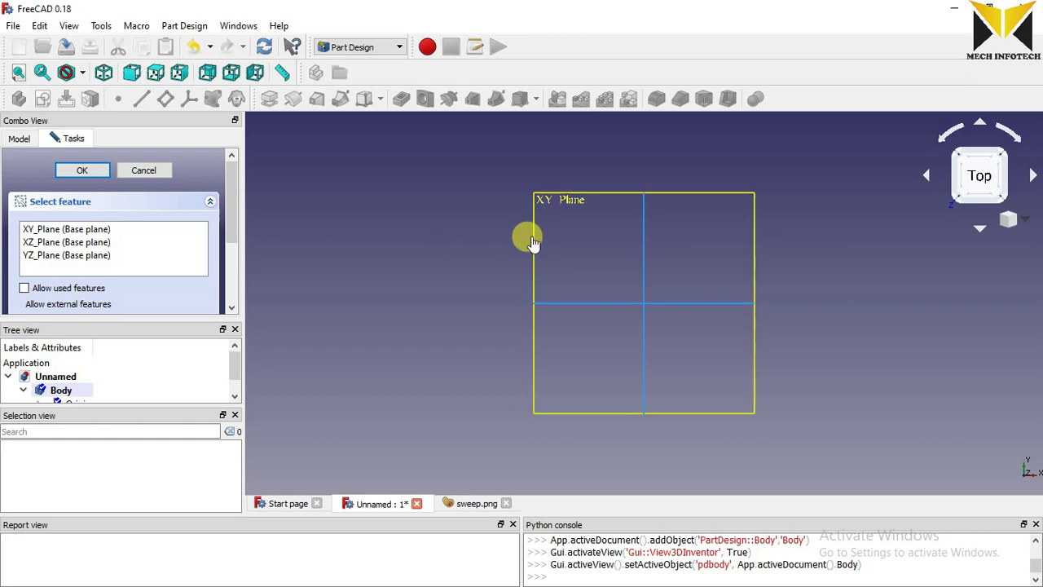
pyautogui.click(532, 240)
pyautogui.click(81, 169)
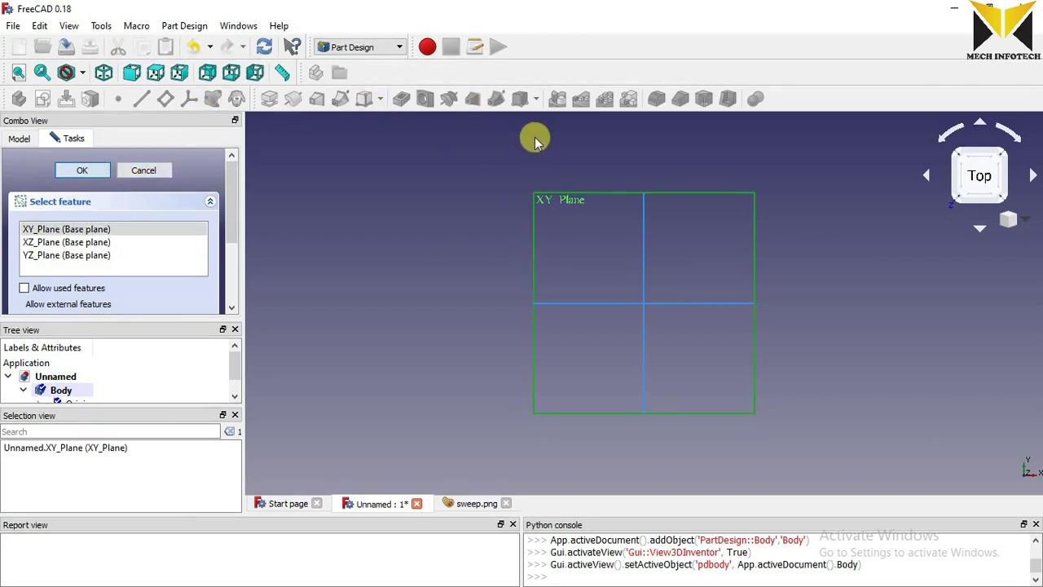
pyautogui.scroll(-5, 531, 237)
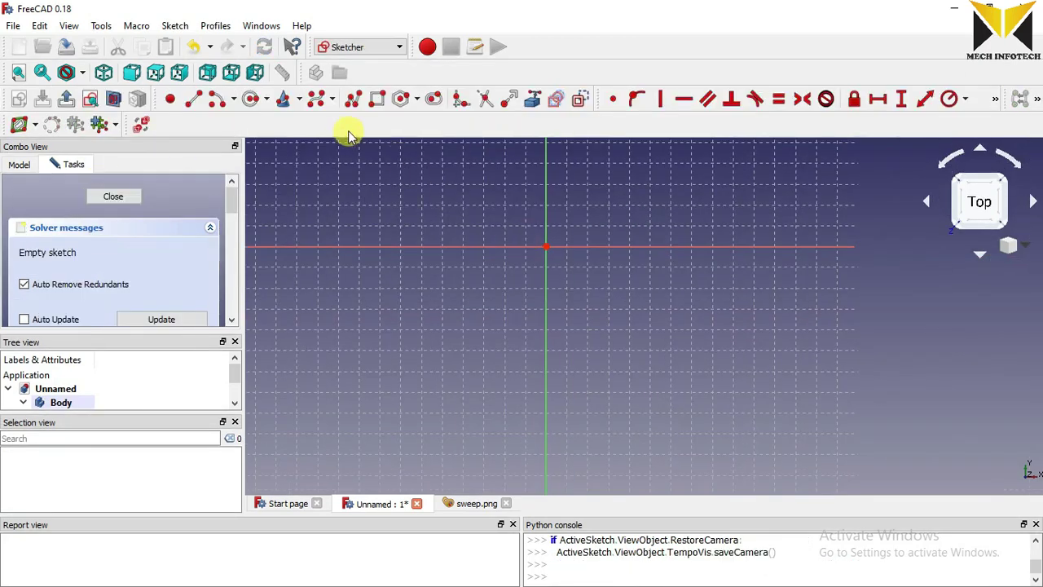
# Sketch two separate circles, one about 25.5 mm across up-left of the origin and one about 23 mm across down-right of it.
pyautogui.click(251, 101)
pyautogui.click(422, 210)
pyautogui.click(444, 224)
pyautogui.click(635, 295)
pyautogui.click(650, 313)
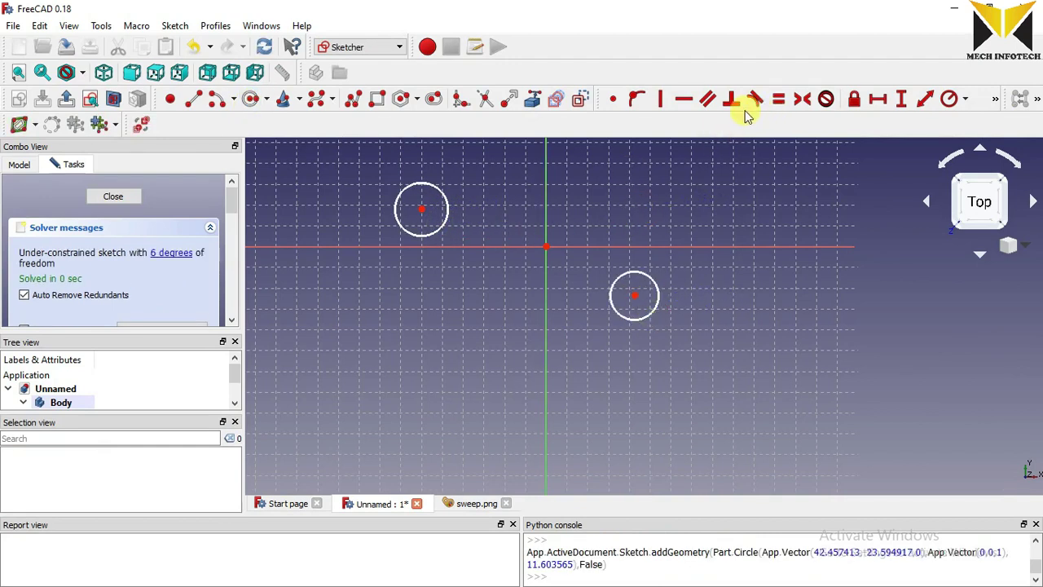
# Apply an Equal constraint to the two circles.
pyautogui.click(424, 184)
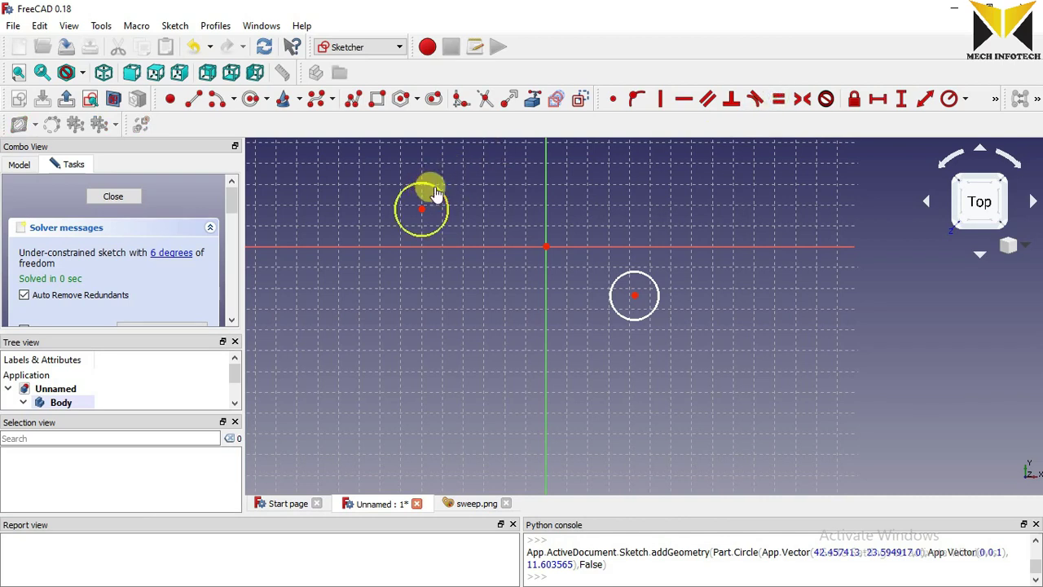
pyautogui.click(623, 267)
pyautogui.press('e')
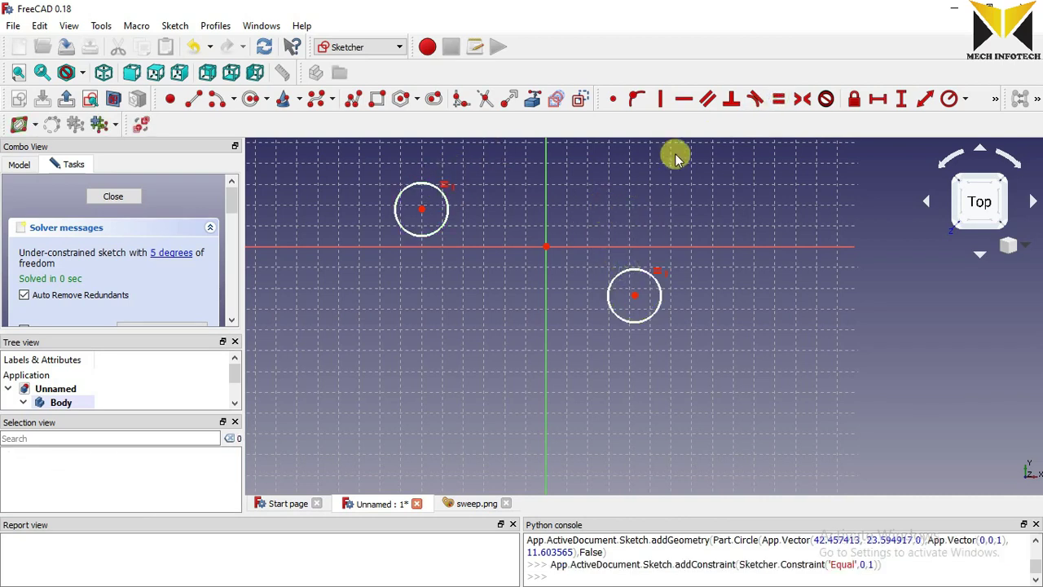
# Constrain the diameter of the circle up-left of the origin to 95 mm.
pyautogui.scroll(-4, 611, 227)
pyautogui.scroll(2, 530, 212)
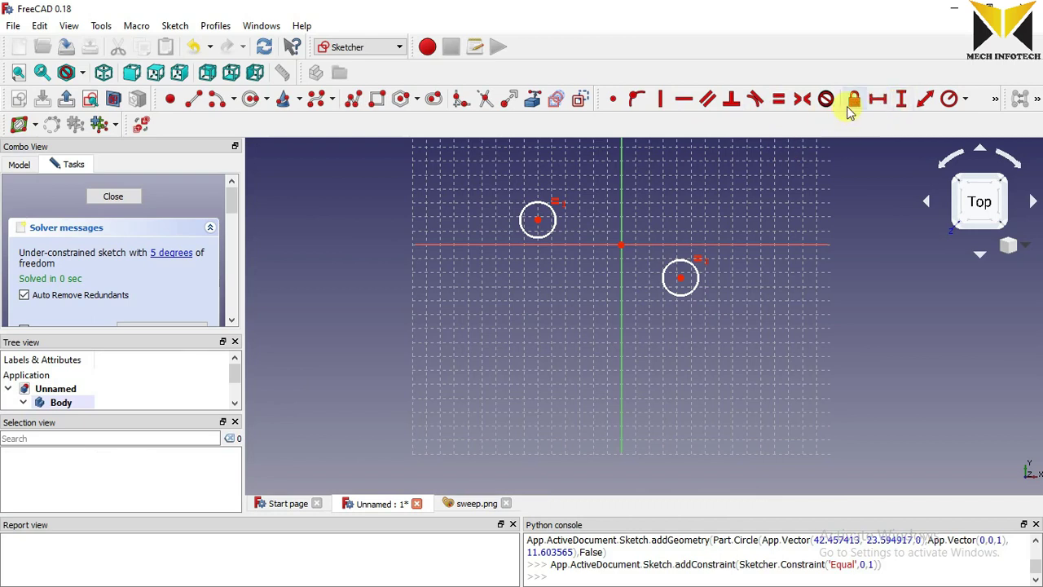
pyautogui.click(965, 99)
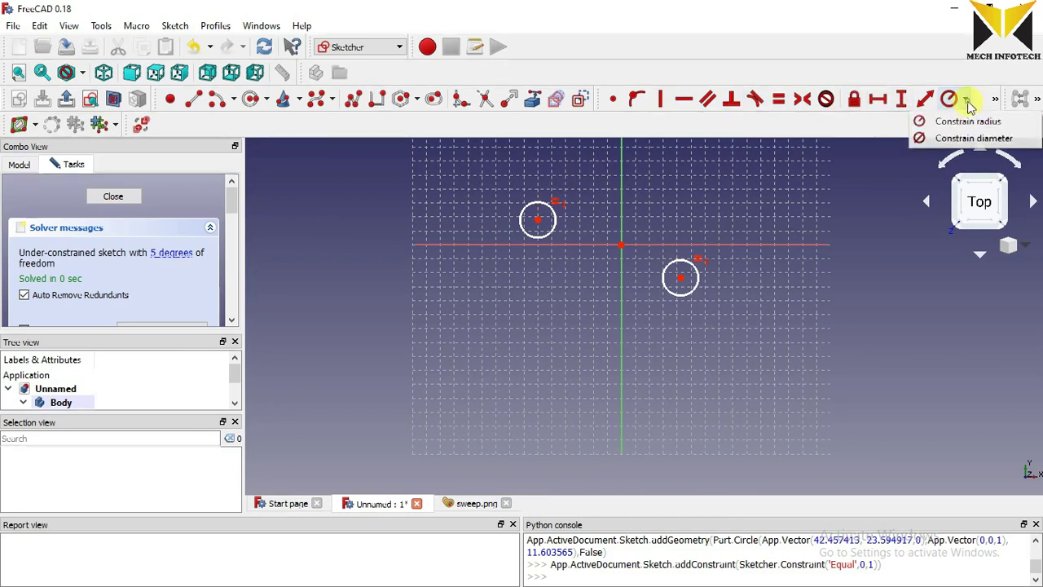
pyautogui.click(965, 129)
pyautogui.click(555, 217)
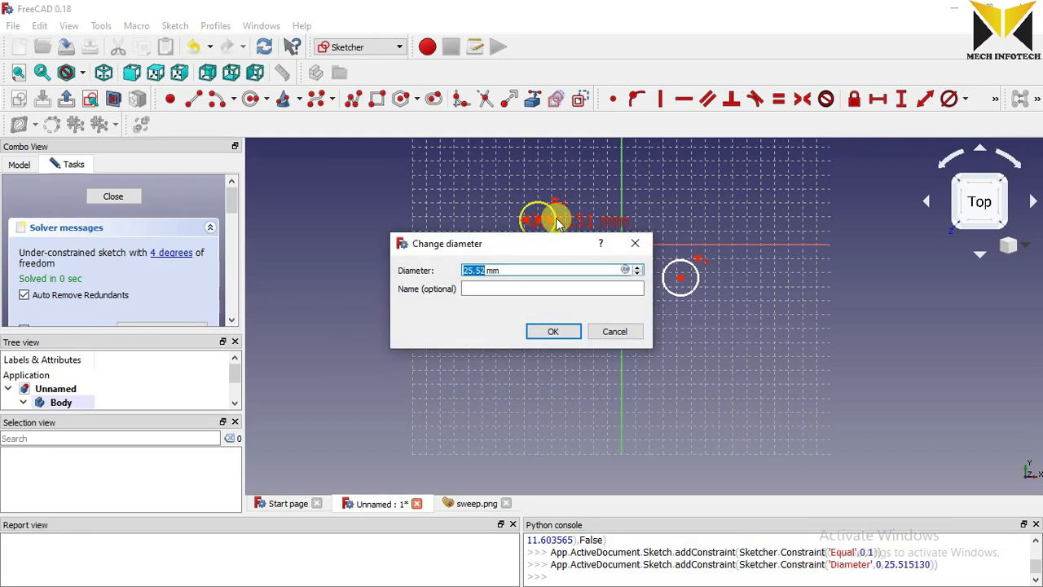
pyautogui.press('Return')
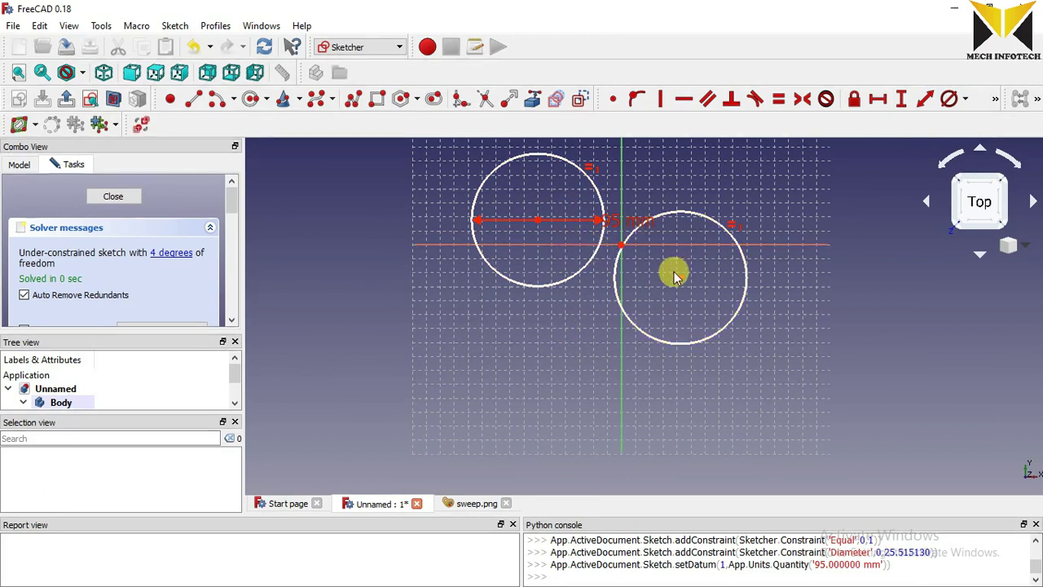
# Check the dimensions in the sweep.png drawing, and constrain the left circle's centre to 500 mm horizontally from the vertical axis.
pyautogui.click(461, 500)
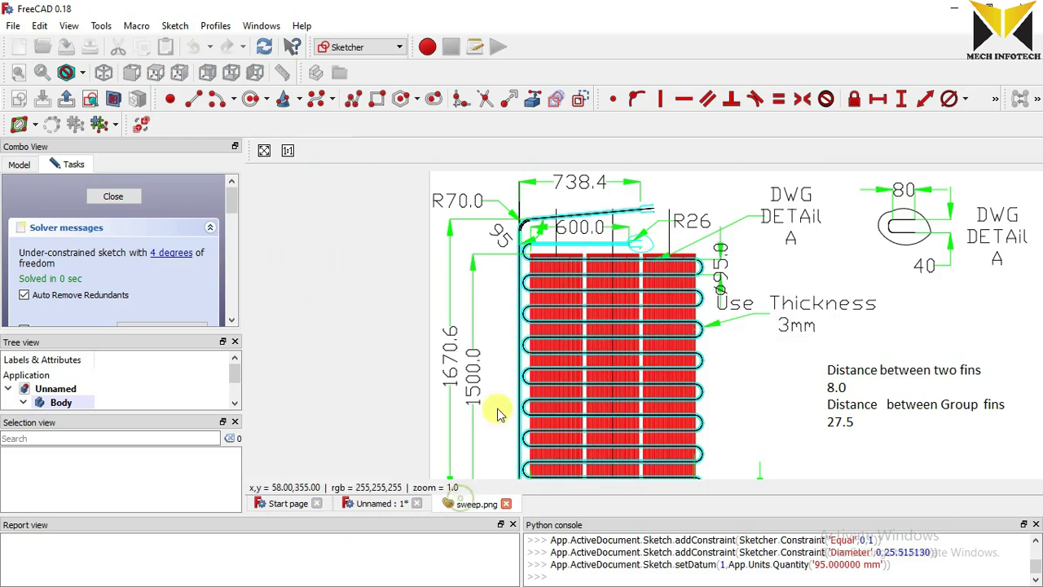
pyautogui.scroll(-1, 559, 379)
pyautogui.scroll(1, 605, 430)
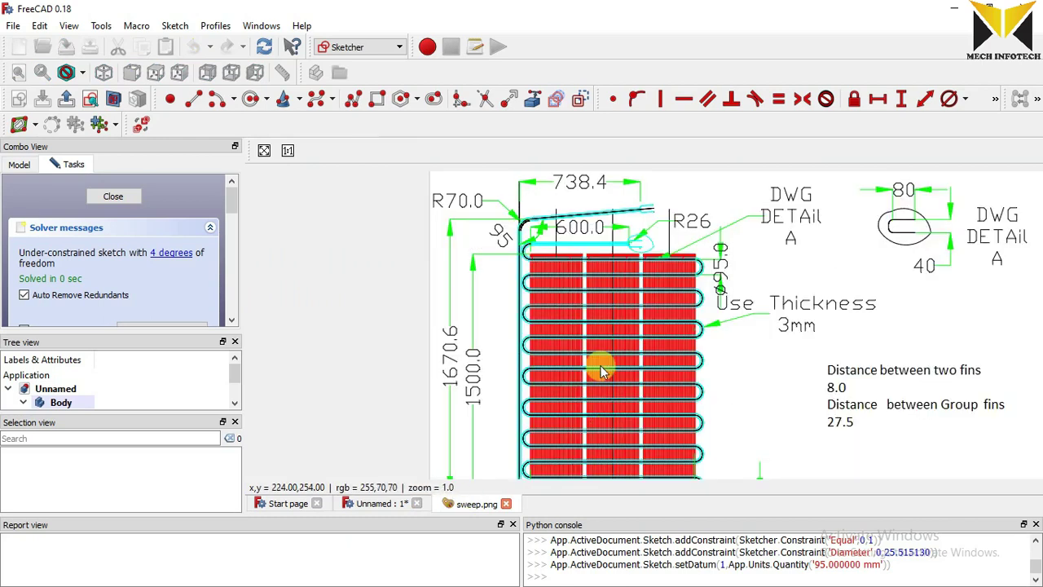
pyautogui.moveTo(659, 260); pyautogui.dragTo(671, 73, button='middle')
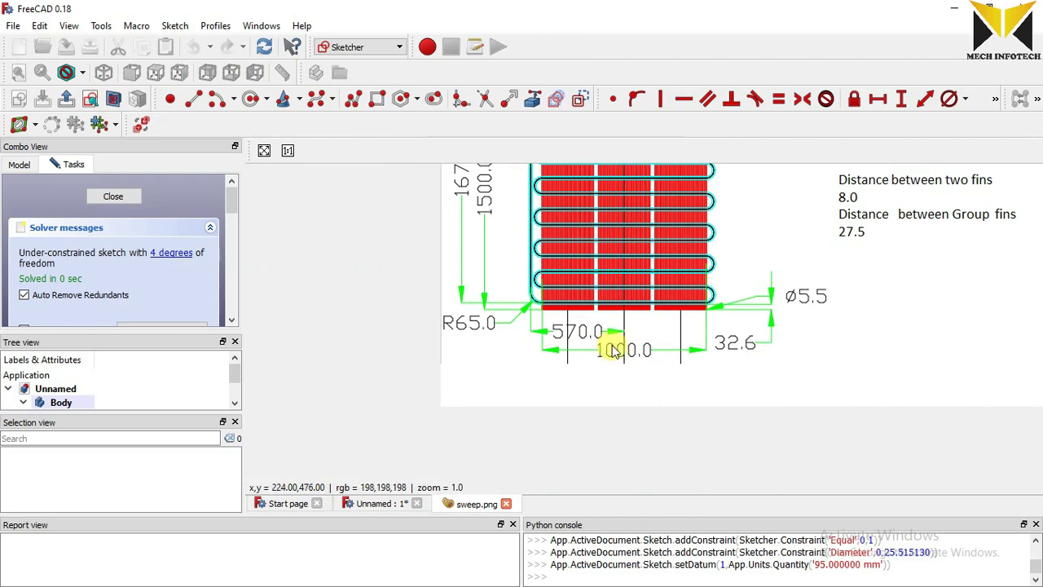
pyautogui.click(368, 506)
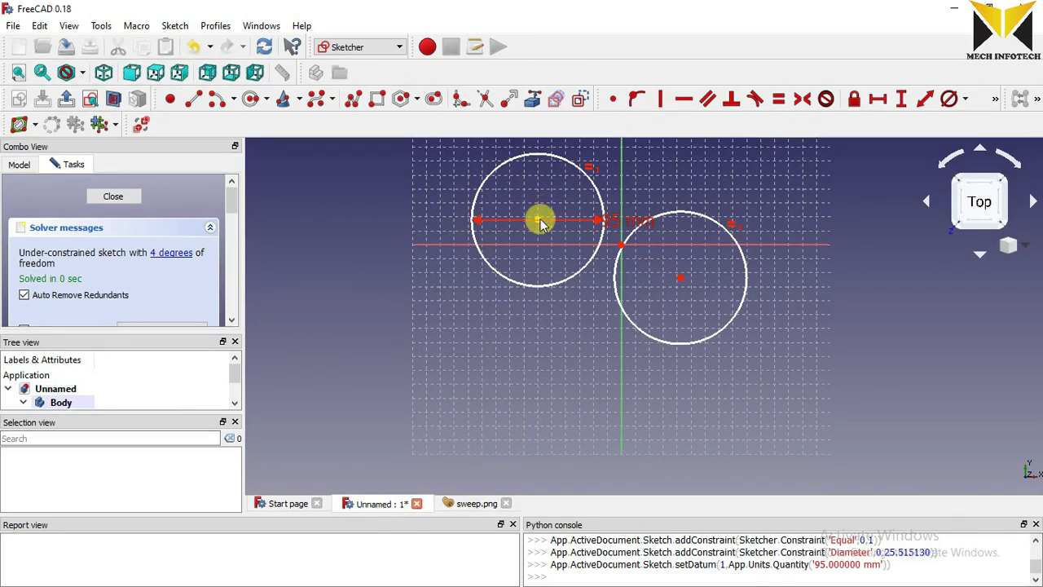
pyautogui.click(539, 221)
pyautogui.click(621, 196)
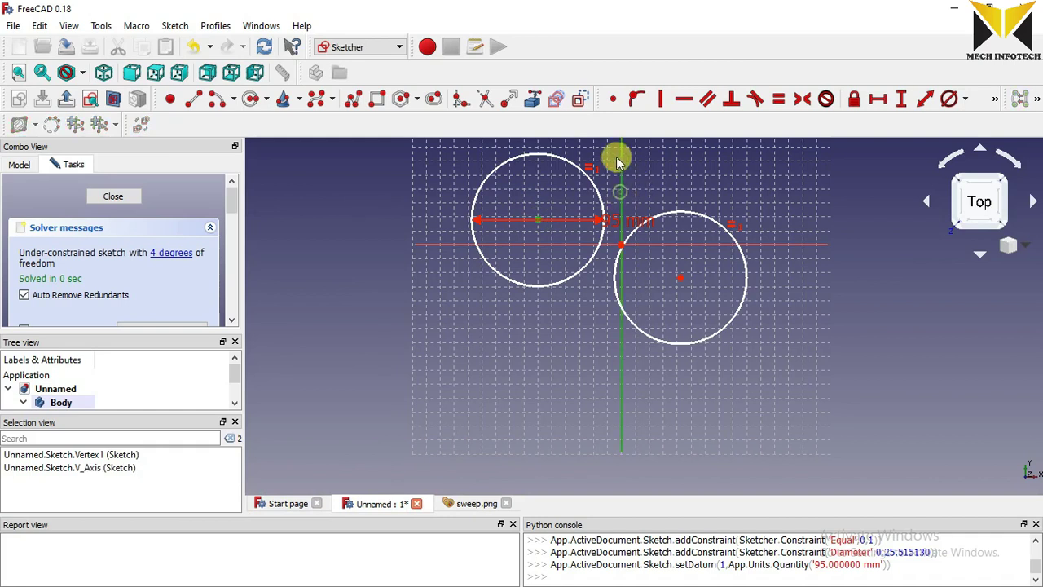
pyautogui.scroll(2, 611, 163)
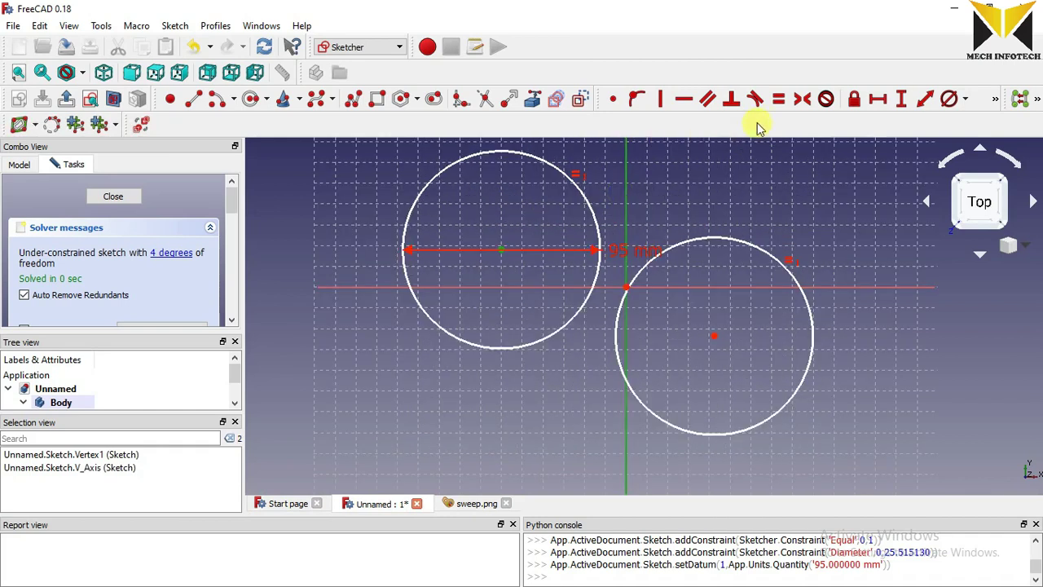
pyautogui.click(880, 100)
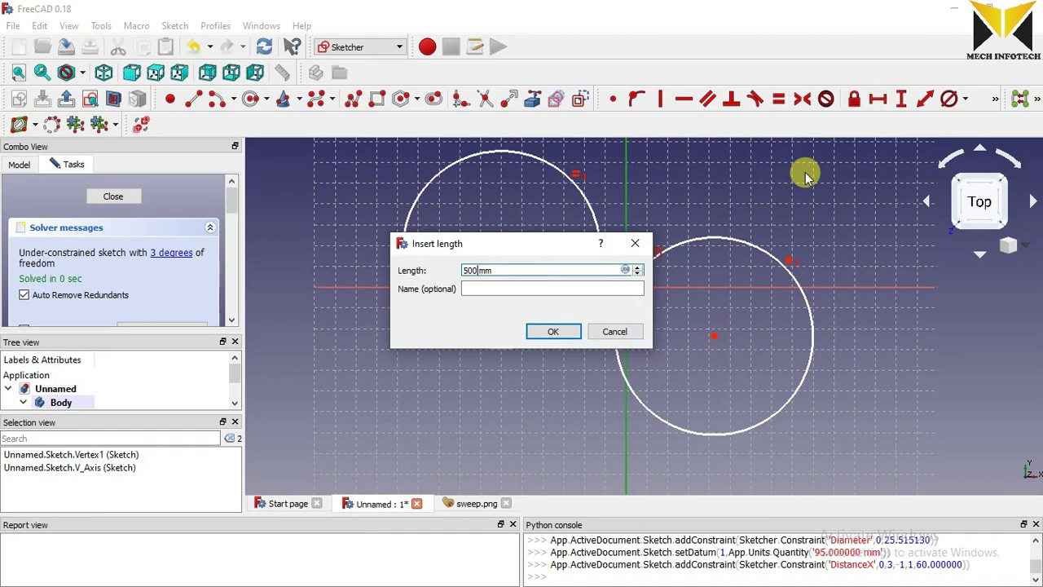
pyautogui.press('Return')
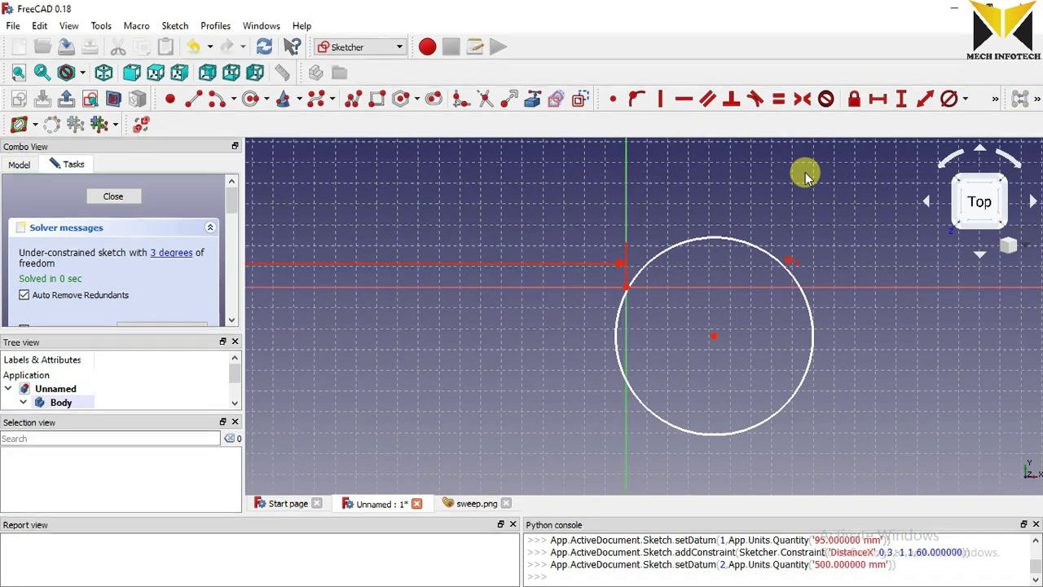
# Constrain the right circle's centre to 500 mm horizontally from the vertical axis.
pyautogui.click(716, 335)
pyautogui.click(627, 202)
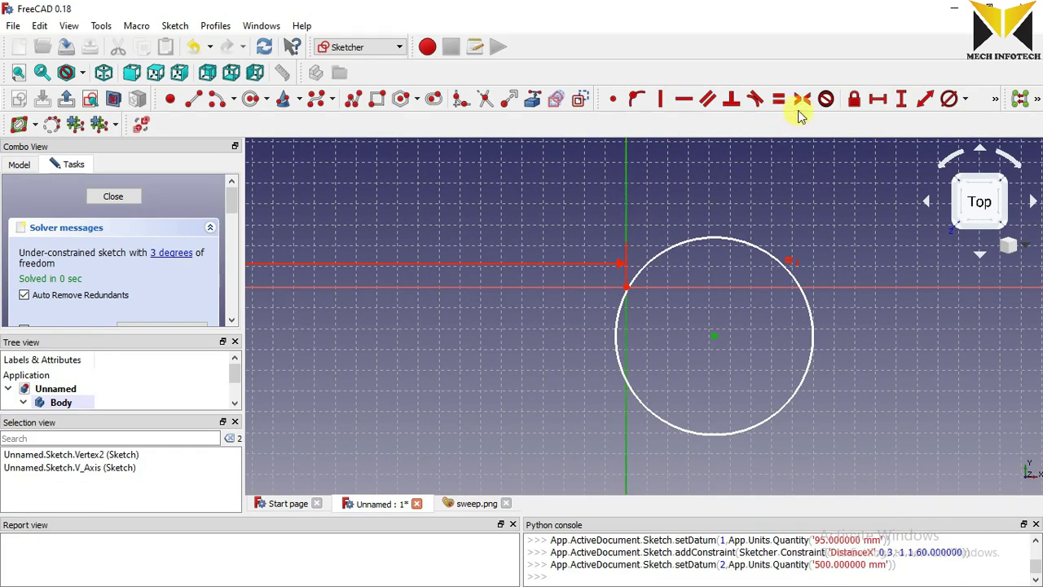
pyautogui.click(878, 100)
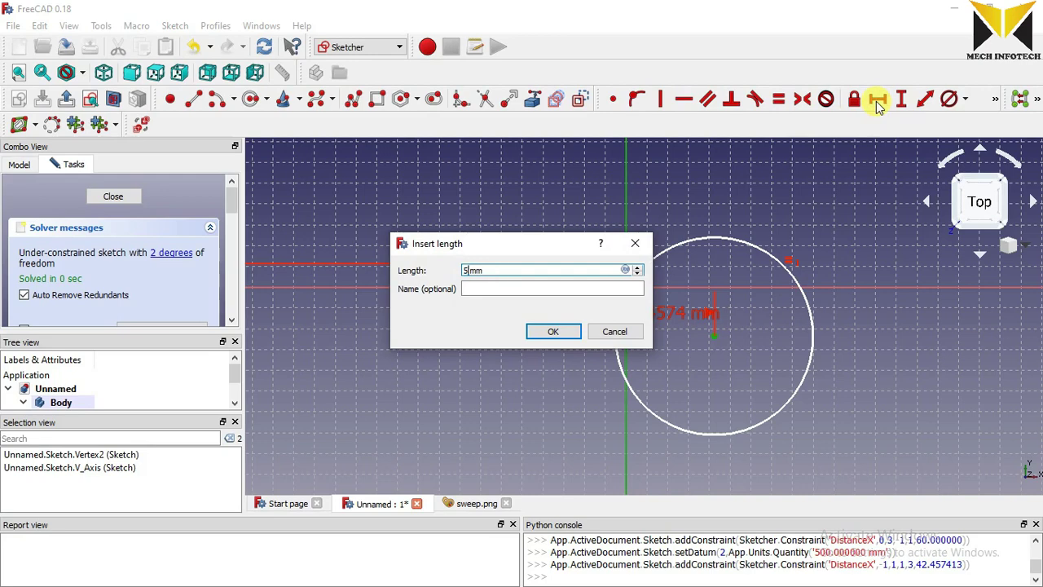
pyautogui.write('500')
pyautogui.press('Return')
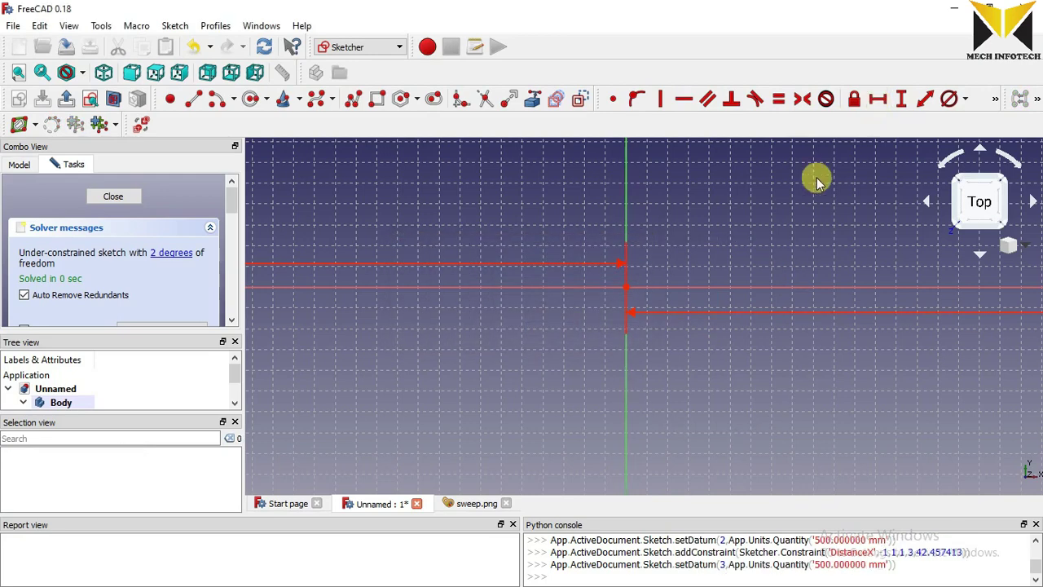
# Move the left circle to about 83 mm above the horizontal axis and the right circle to about 62 mm below it.
pyautogui.scroll(-3, 758, 245)
pyautogui.scroll(2, 478, 260)
pyautogui.scroll(-2, 519, 241)
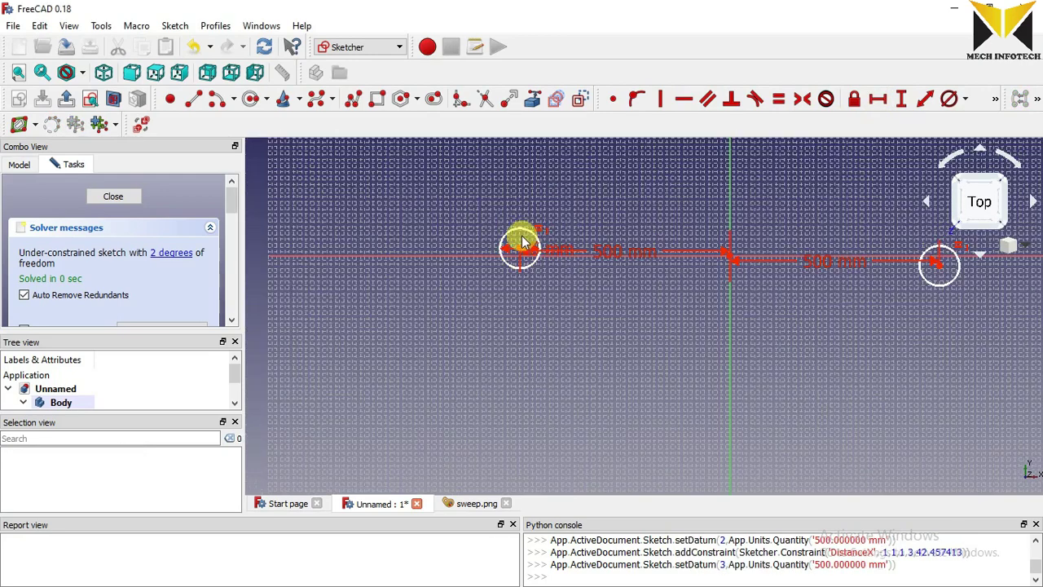
pyautogui.moveTo(520, 251); pyautogui.dragTo(519, 221)
pyautogui.moveTo(937, 262); pyautogui.dragTo(939, 285)
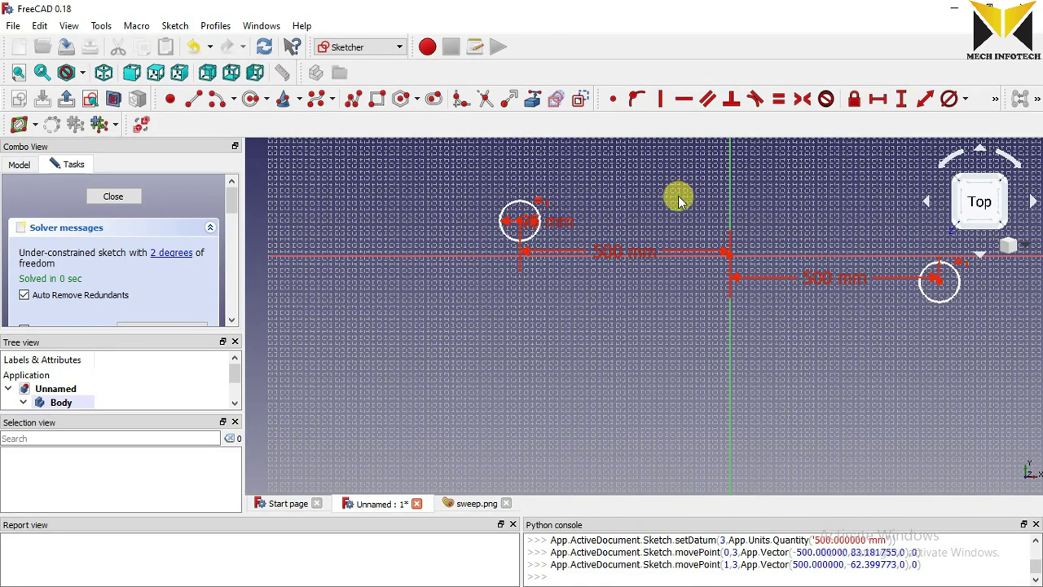
# Sketch a horizontal line about 616 mm long between the two circles, about 65 mm above the horizontal axis.
pyautogui.click(193, 99)
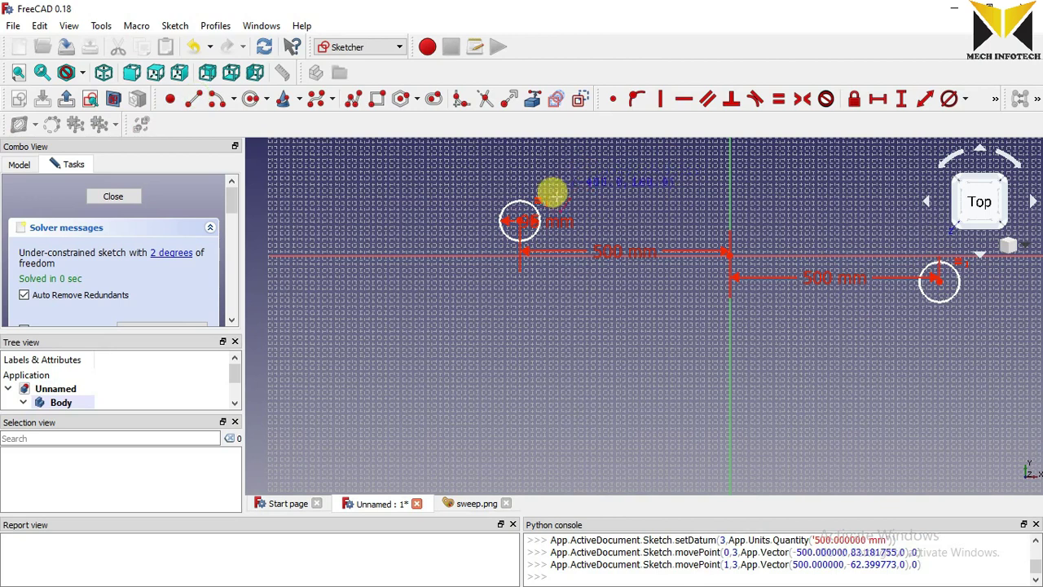
pyautogui.click(599, 229)
pyautogui.click(844, 227)
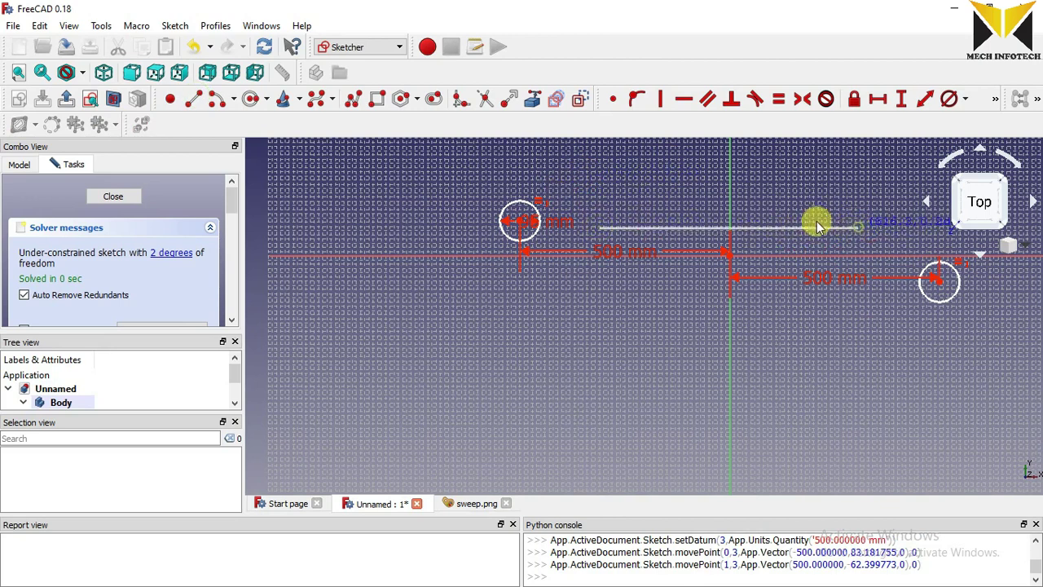
# Make the line's left endpoint tangent to the left circle.
pyautogui.scroll(2, 611, 231)
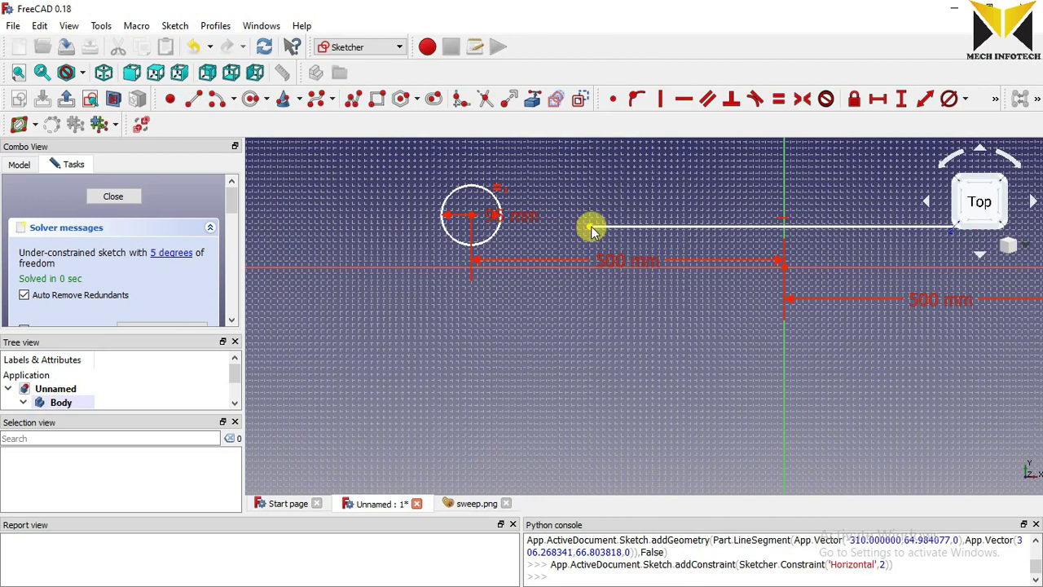
pyautogui.click(590, 229)
pyautogui.click(481, 243)
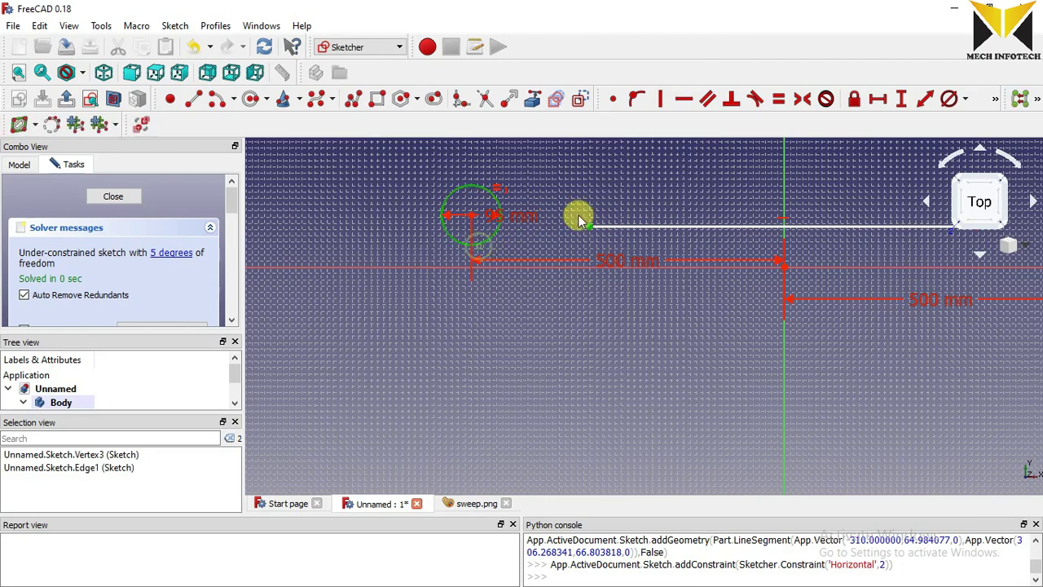
pyautogui.click(756, 101)
# Make the line's right endpoint tangent to the right circle.
pyautogui.scroll(-4, 664, 221)
pyautogui.scroll(4, 800, 231)
pyautogui.click(709, 220)
pyautogui.click(806, 265)
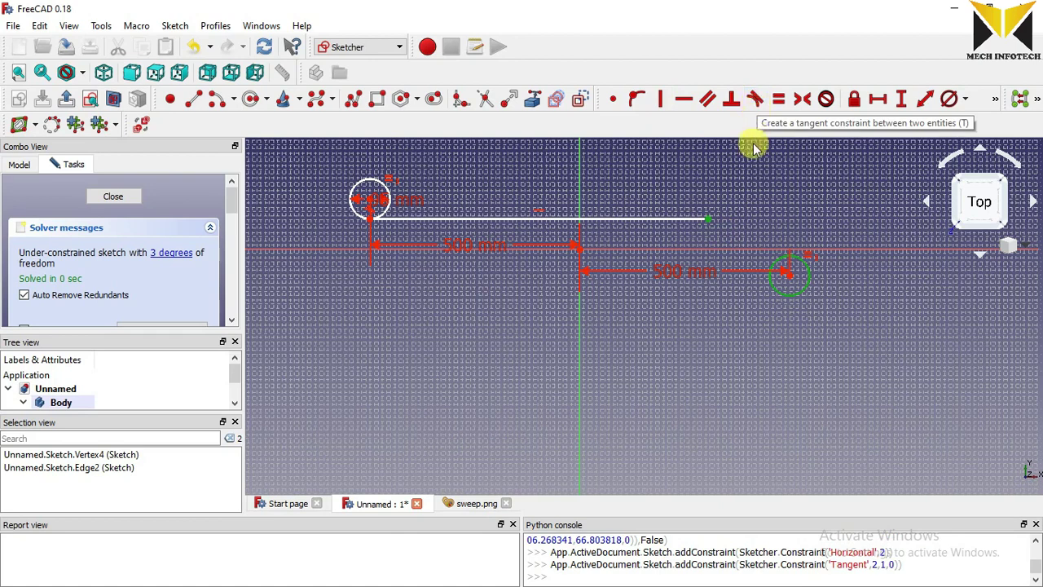
pyautogui.click(756, 101)
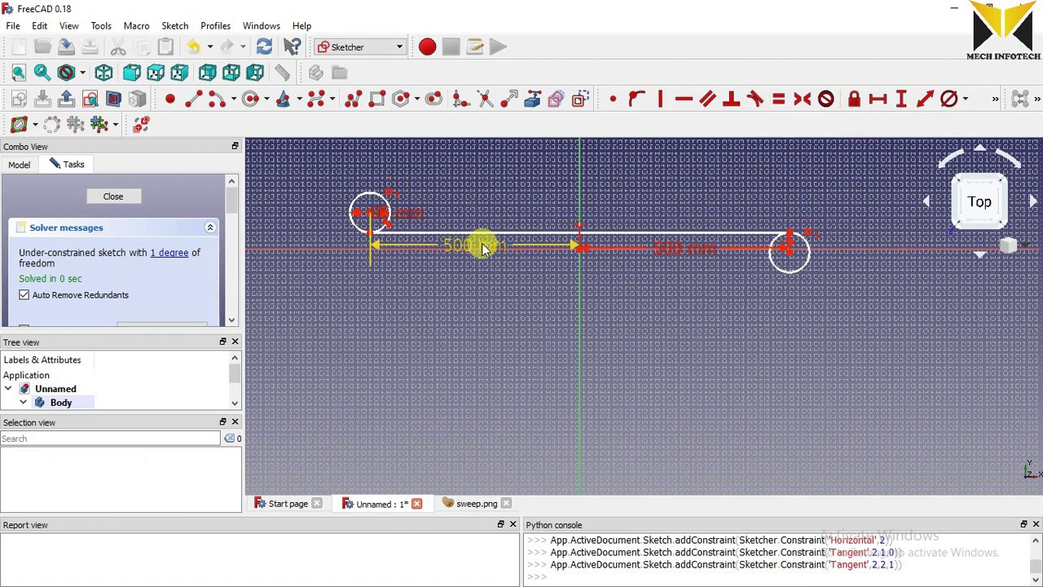
# Sketch a second horizontal line about 610 mm long above the left circle, crossing the vertical axis.
pyautogui.moveTo(367, 216); pyautogui.dragTo(407, 286, button='middle')
pyautogui.scroll(2, 362, 181)
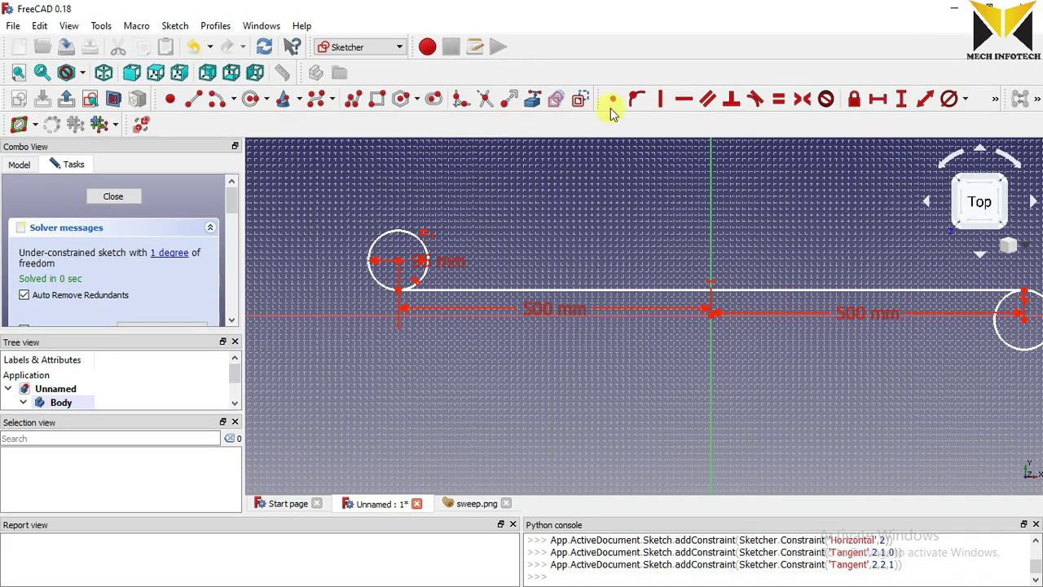
pyautogui.click(196, 99)
pyautogui.click(427, 198)
pyautogui.click(811, 196)
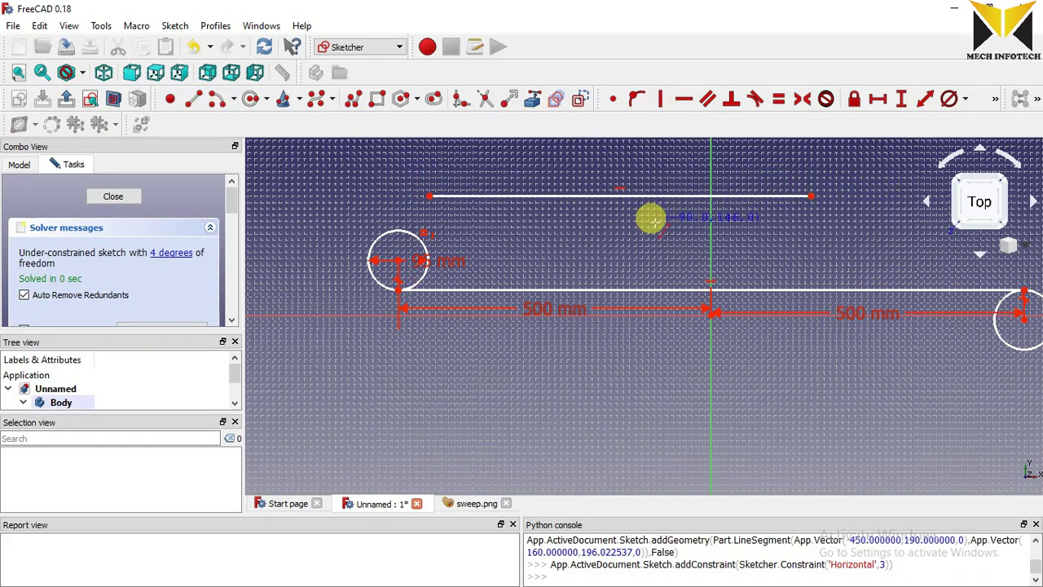
# Make the upper line's left endpoint tangent to the left circle.
pyautogui.click(429, 198)
pyautogui.click(400, 233)
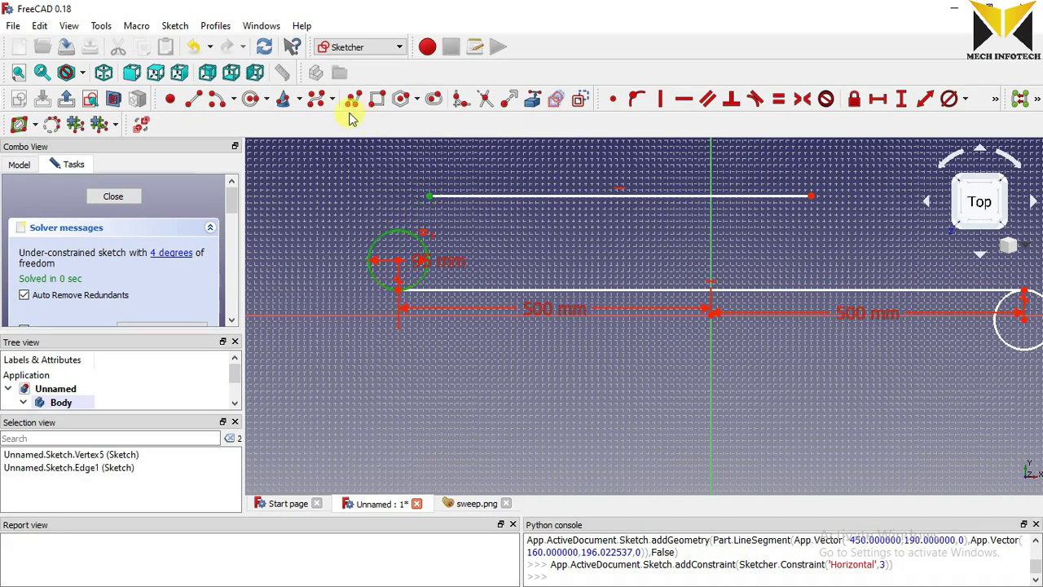
pyautogui.moveTo(249, 98); pyautogui.dragTo(332, 125)
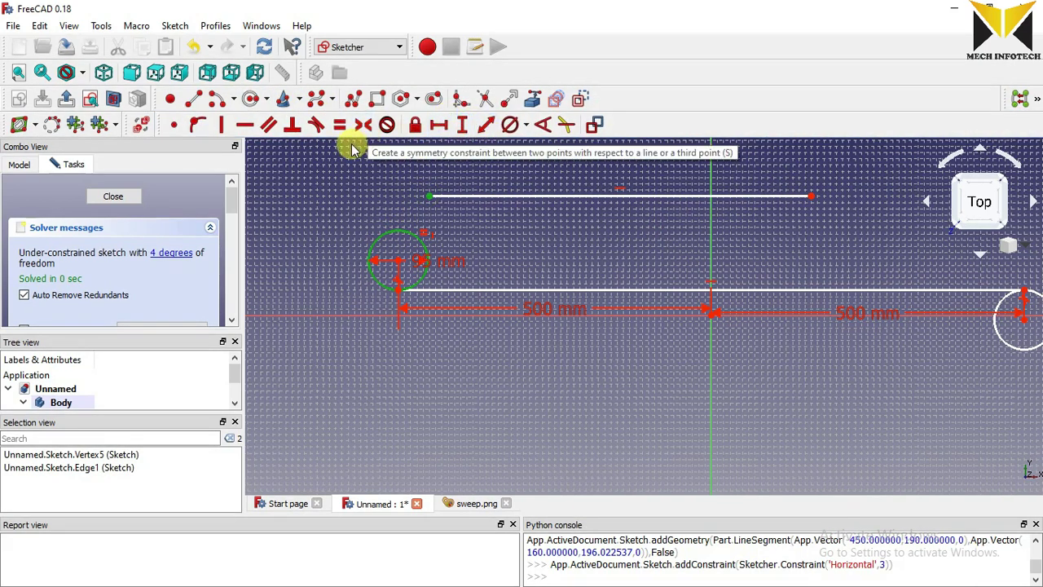
pyautogui.click(316, 124)
pyautogui.scroll(-4, 489, 244)
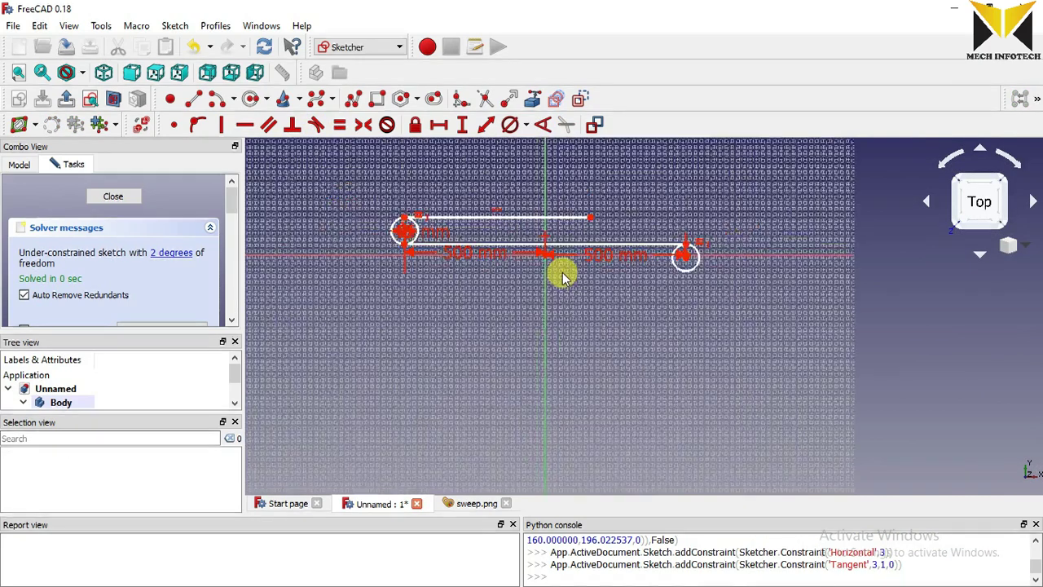
# Sketch a horizontal line about 919 mm long below the right circle, crossing the vertical axis.
pyautogui.scroll(2, 562, 273)
pyautogui.rightClick(378, 281)
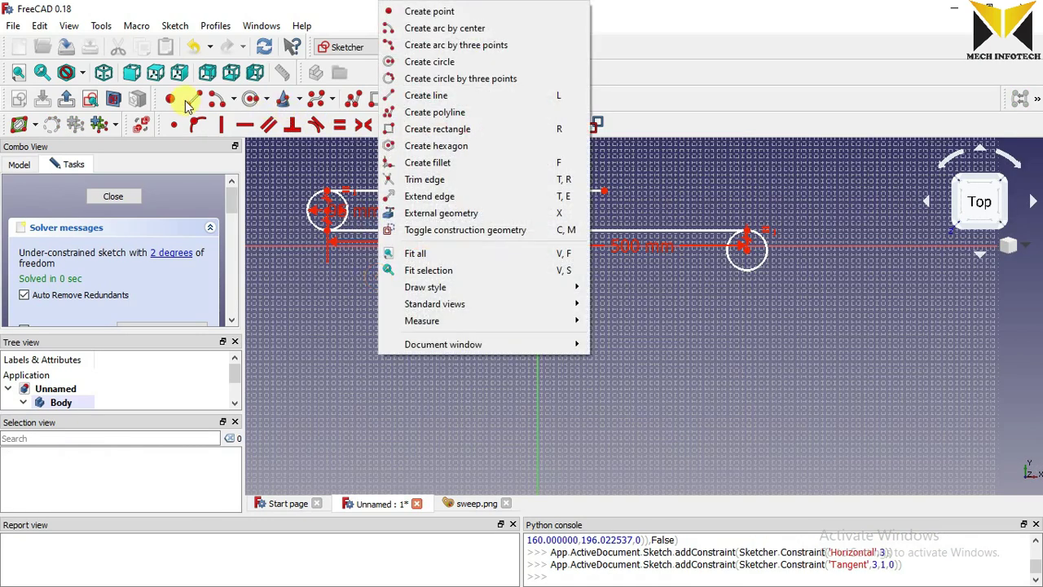
pyautogui.click(186, 99)
pyautogui.click(754, 291)
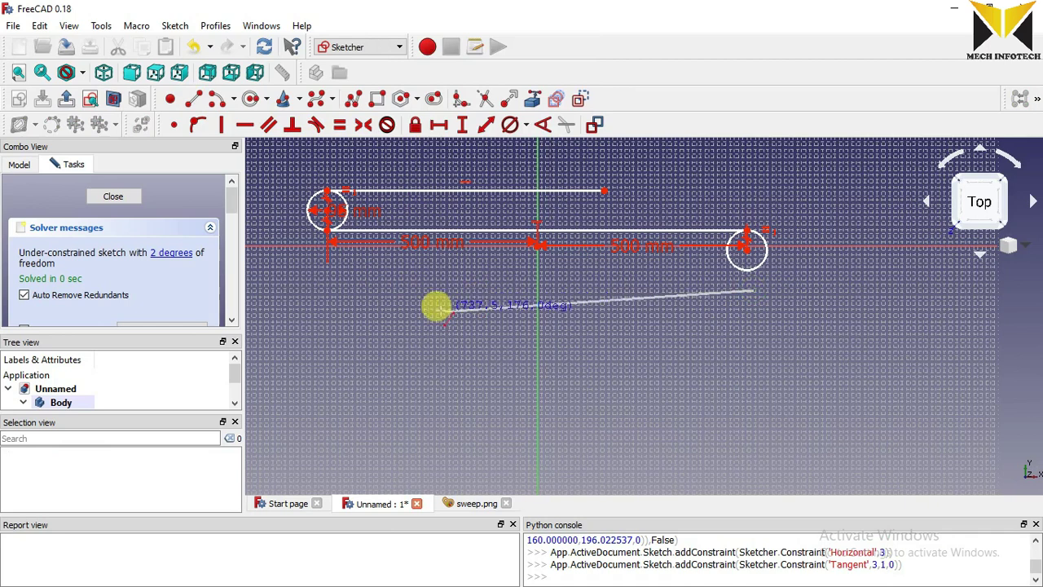
pyautogui.click(365, 292)
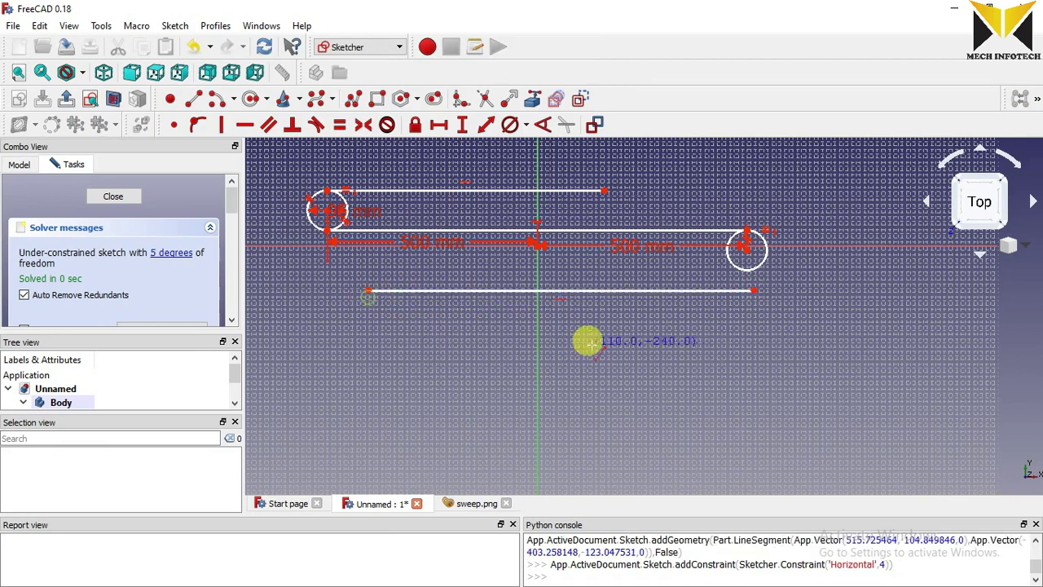
# Make the lowest line's right endpoint tangent to the right circle.
pyautogui.click(754, 291)
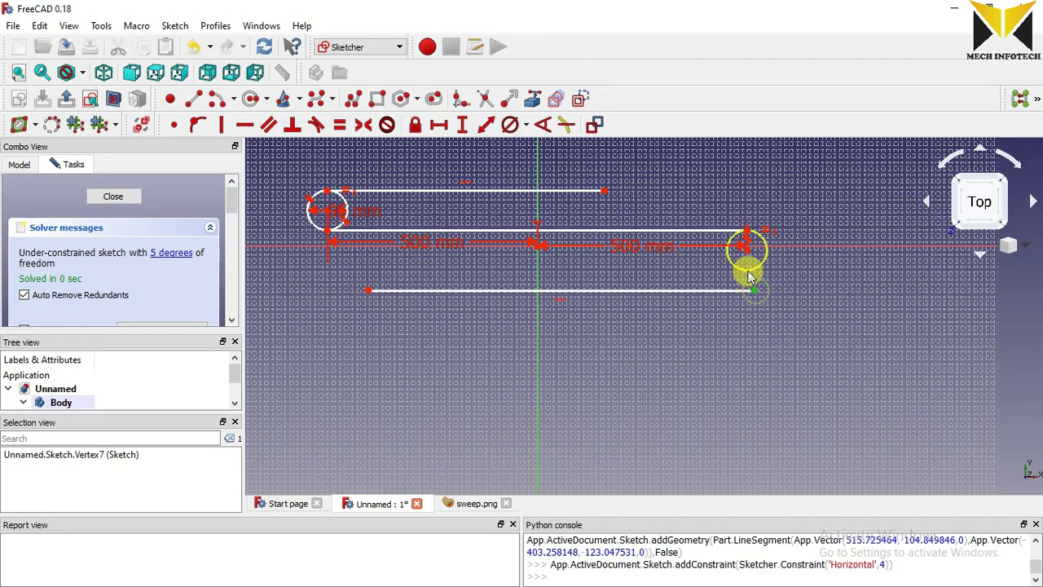
pyautogui.click(747, 269)
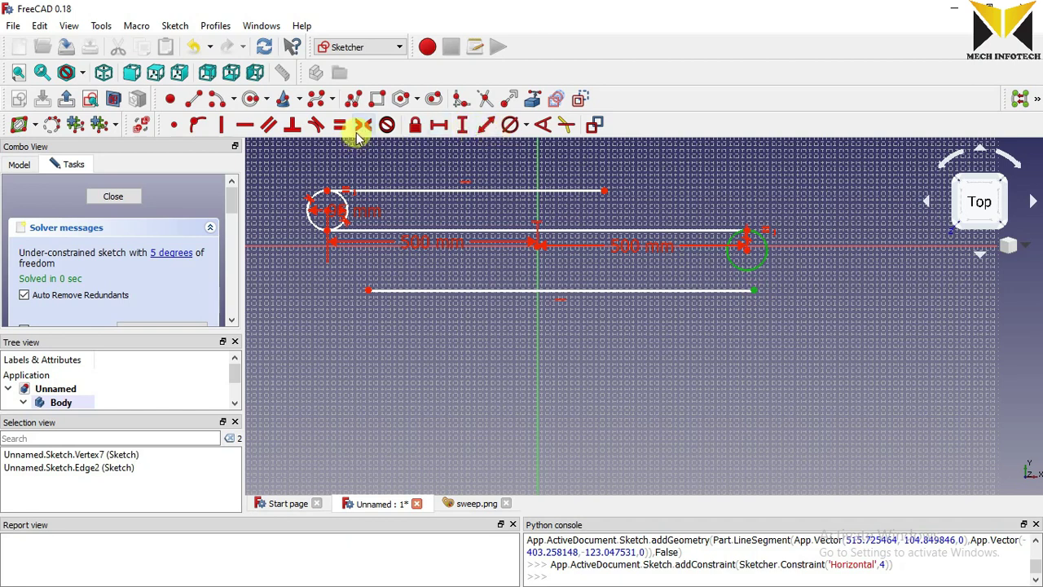
pyautogui.click(319, 126)
pyautogui.scroll(2, 450, 269)
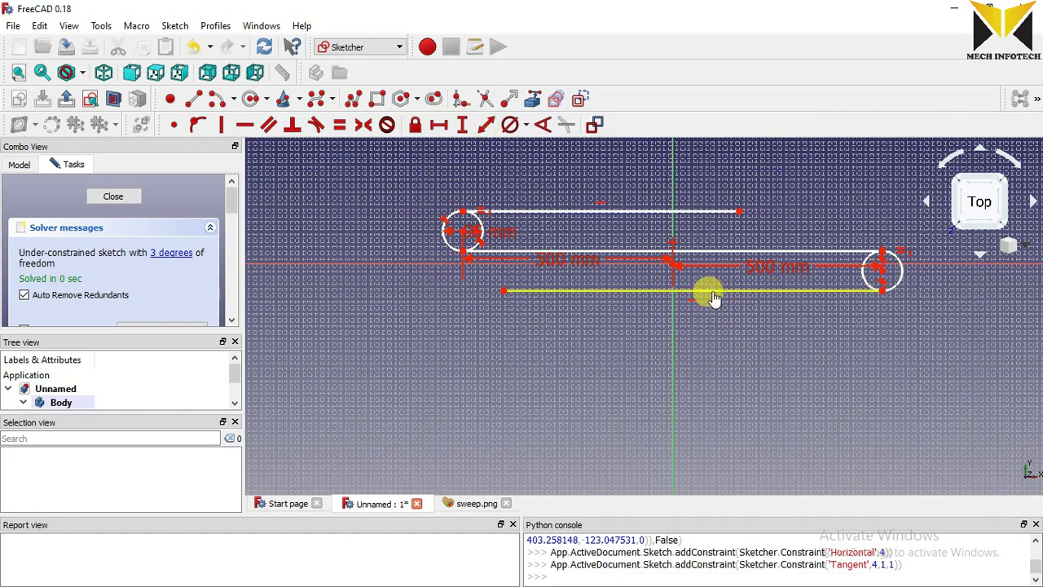
# Constrain the length of the lowest horizontal line to 1000 mm.
pyautogui.click(767, 291)
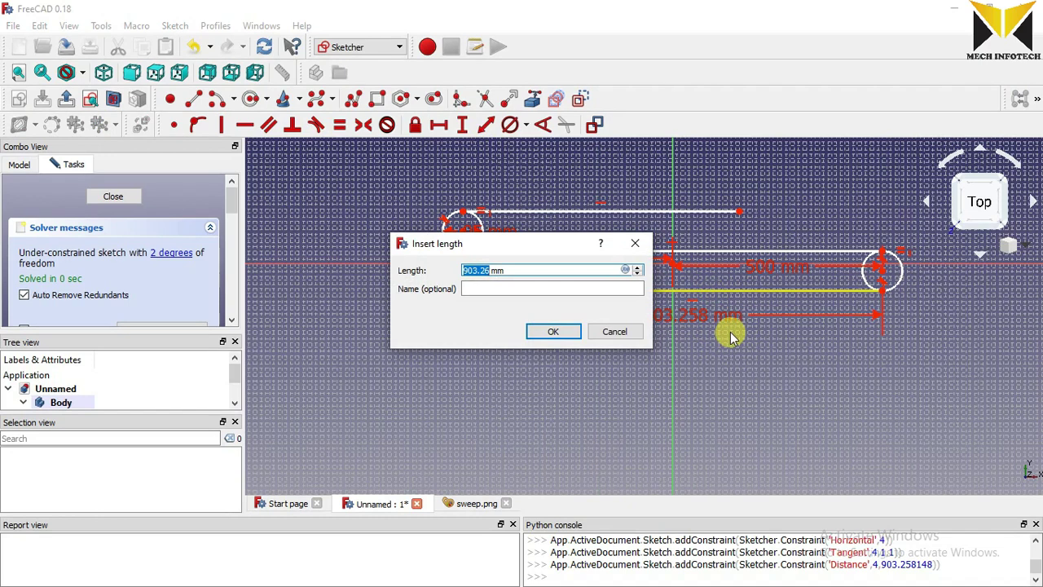
pyautogui.write('1000')
pyautogui.press('Return')
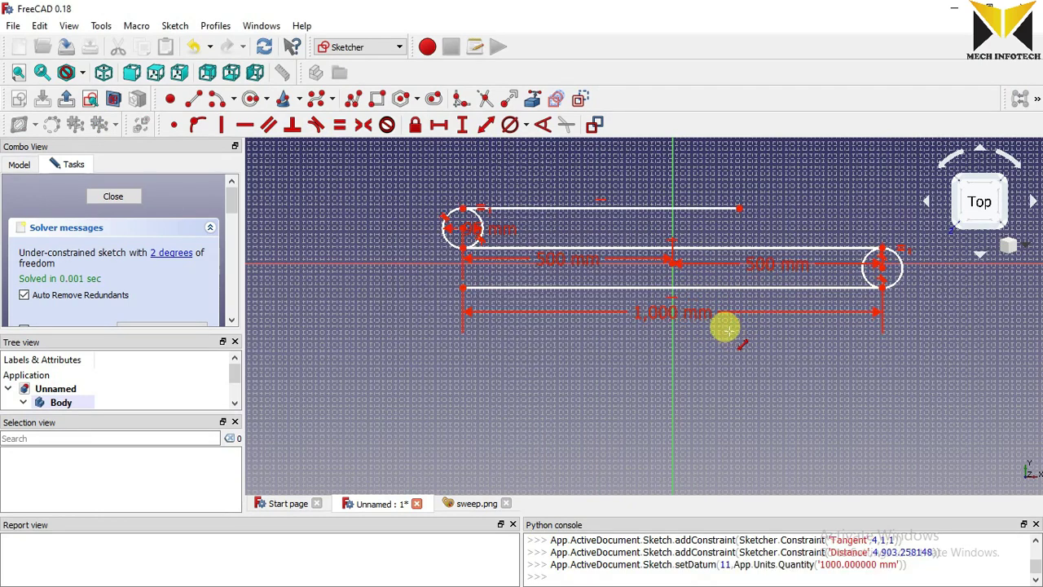
pyautogui.scroll(-2, 730, 332)
# Move the sketch geometry below the horizontal axis and make the left circle tangent to that axis.
pyautogui.moveTo(546, 244); pyautogui.dragTo(546, 263)
pyautogui.click(539, 222)
pyautogui.scroll(3, 544, 240)
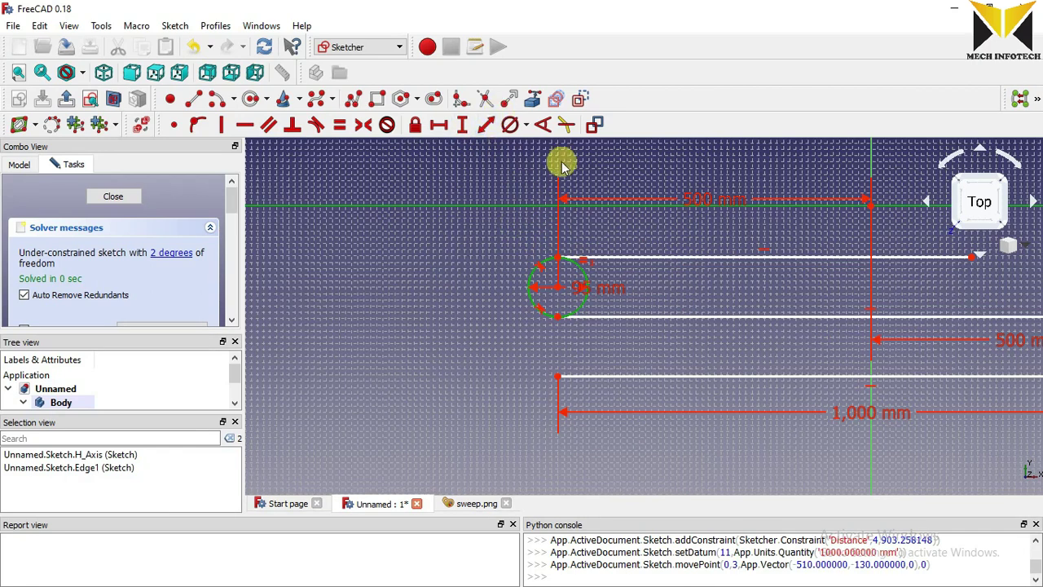
pyautogui.click(316, 127)
pyautogui.scroll(-5, 562, 212)
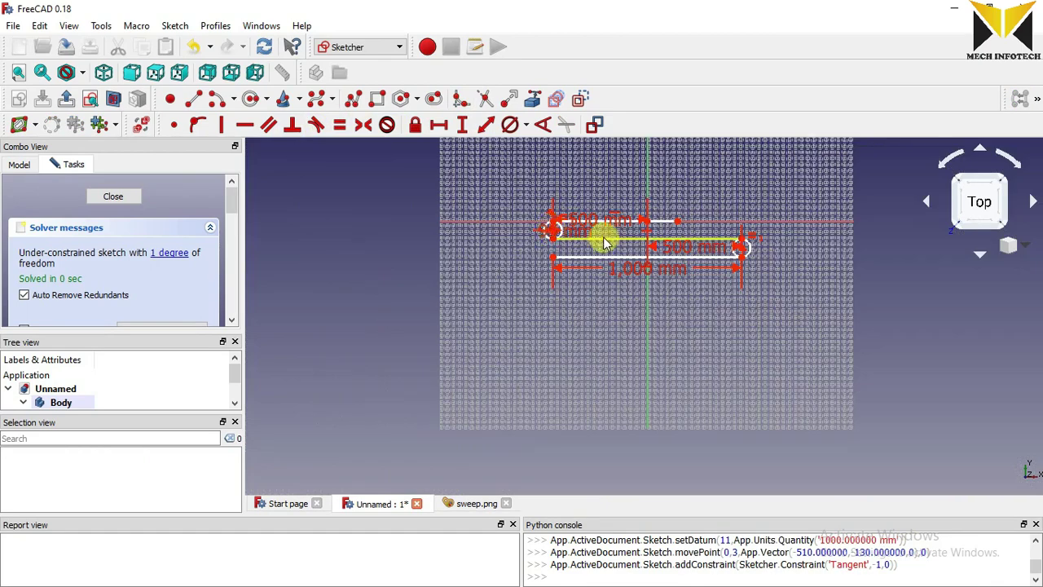
# Trim the inner halves of the left and right circles to leave only the outer return bends.
pyautogui.scroll(4, 661, 219)
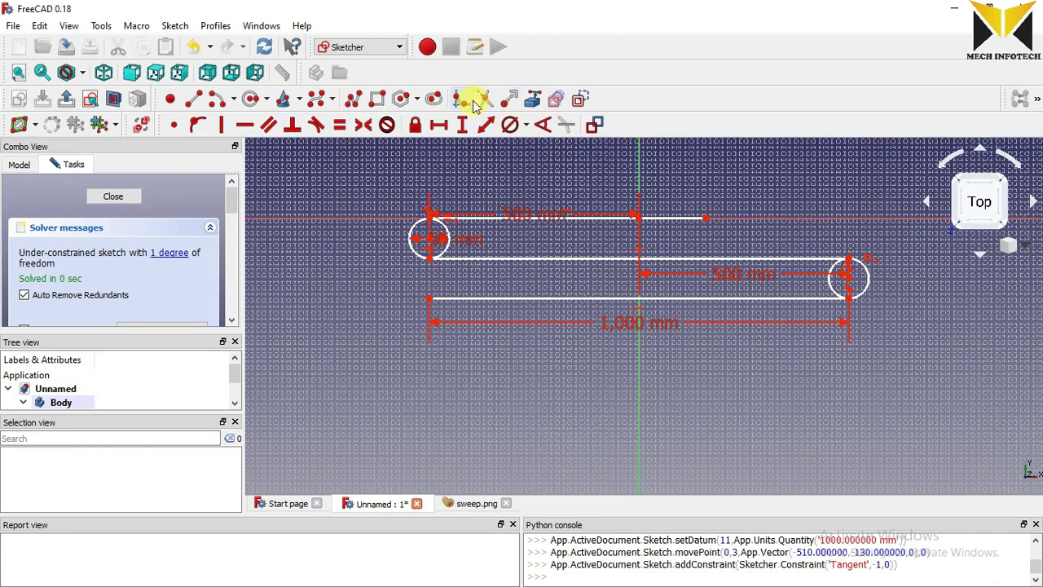
pyautogui.click(451, 236)
pyautogui.click(831, 279)
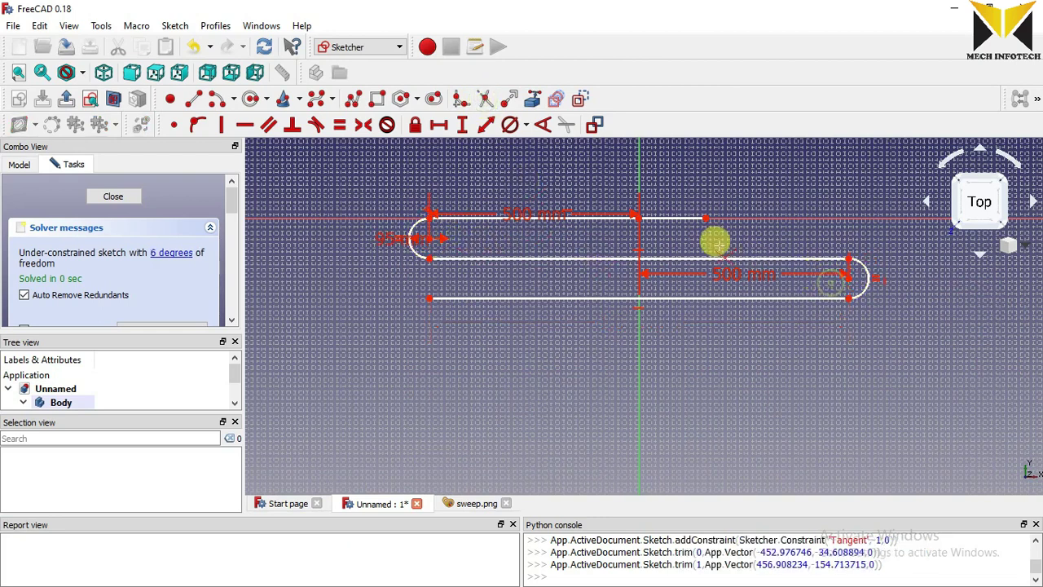
# Delete the uppermost horizontal line along the horizontal axis.
pyautogui.scroll(2, 444, 232)
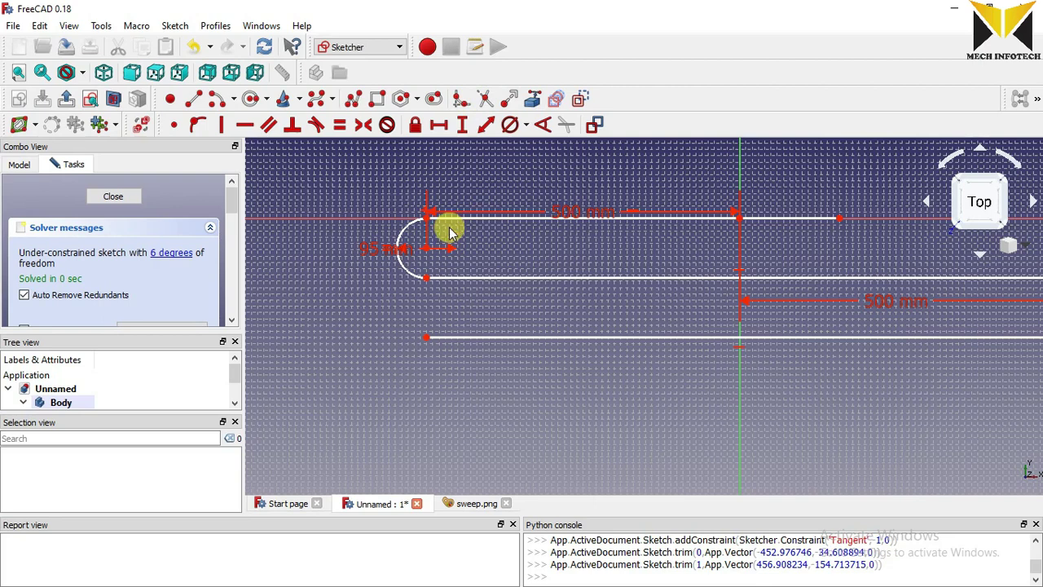
pyautogui.click(487, 220)
pyautogui.press('Delete')
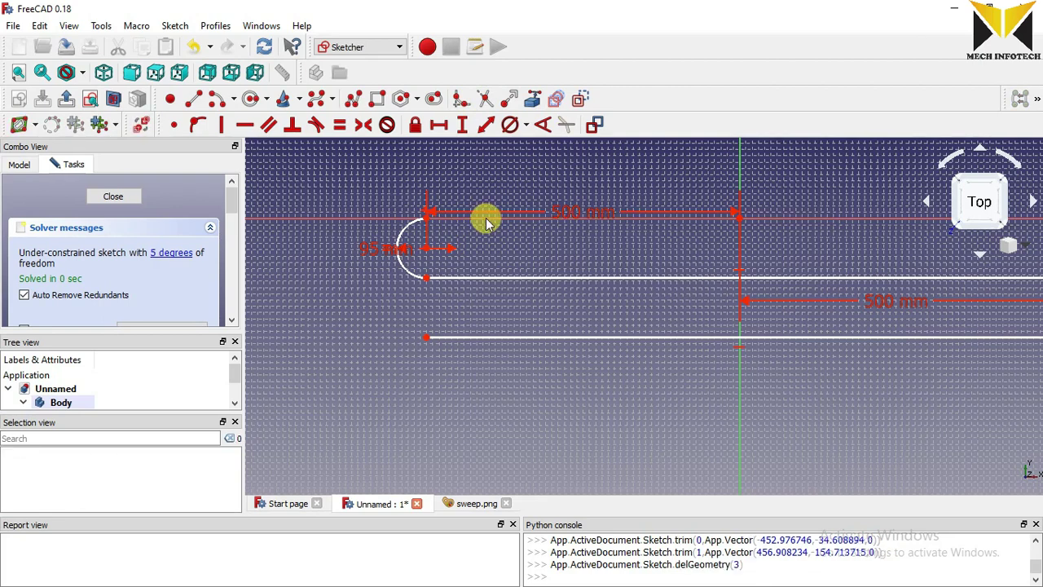
pyautogui.scroll(-2, 486, 222)
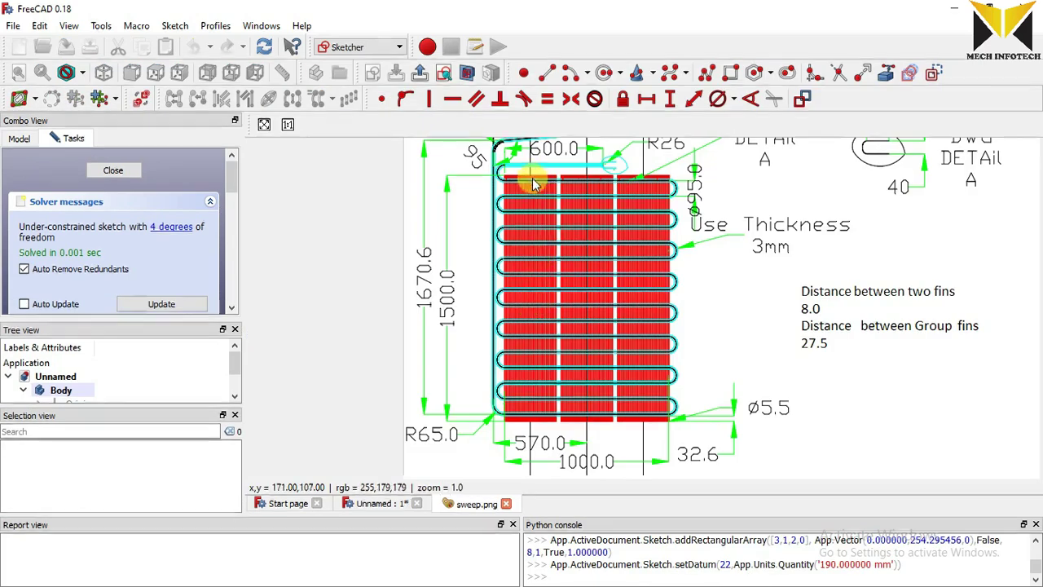
# Check the coil in sweep.png, then array both horizontal lines and both arcs upward in 8 columns and 1 row, about 230 mm apart.
pyautogui.click(383, 504)
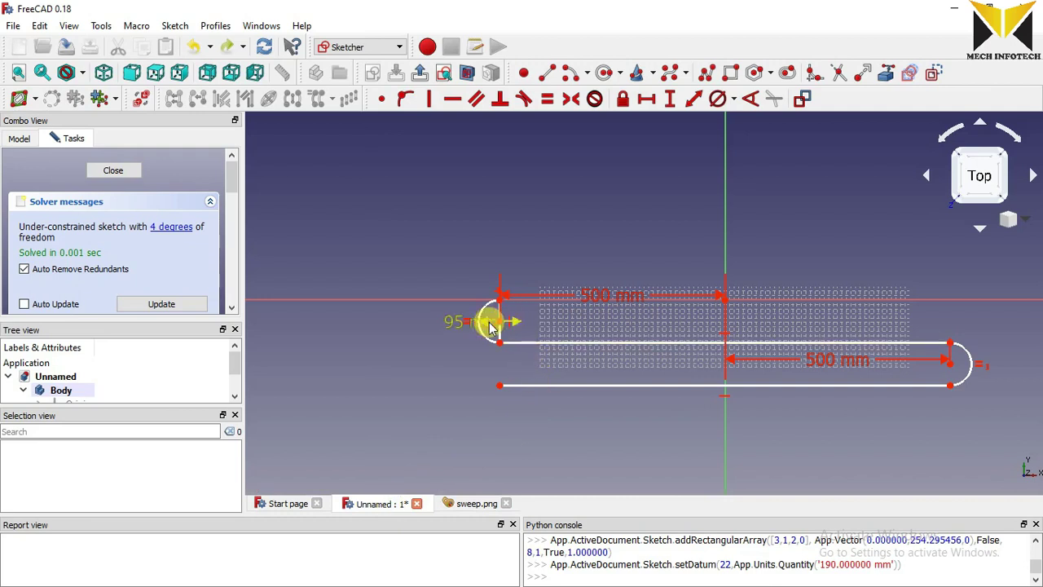
pyautogui.click(473, 503)
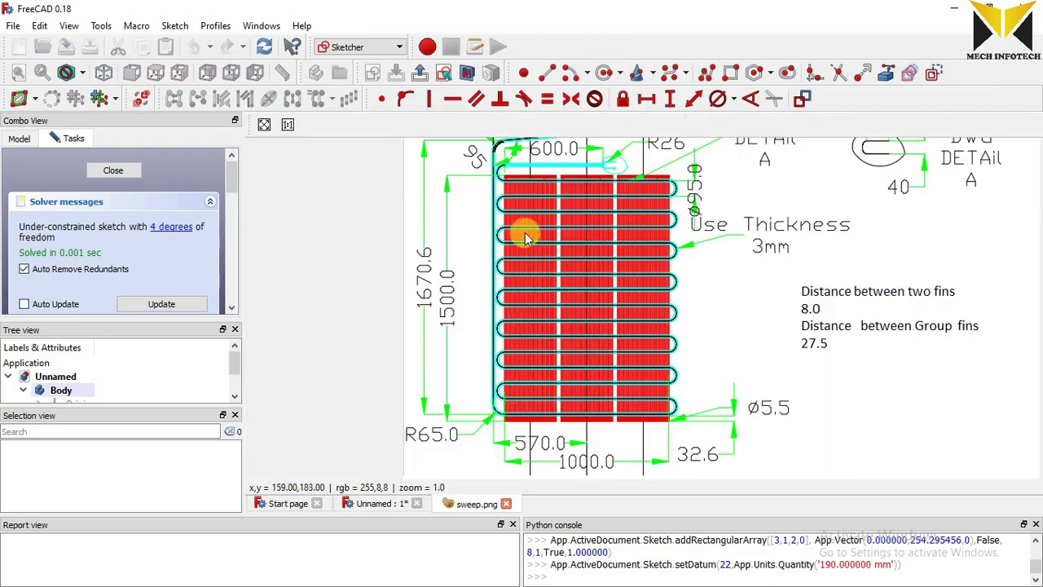
pyautogui.click(373, 504)
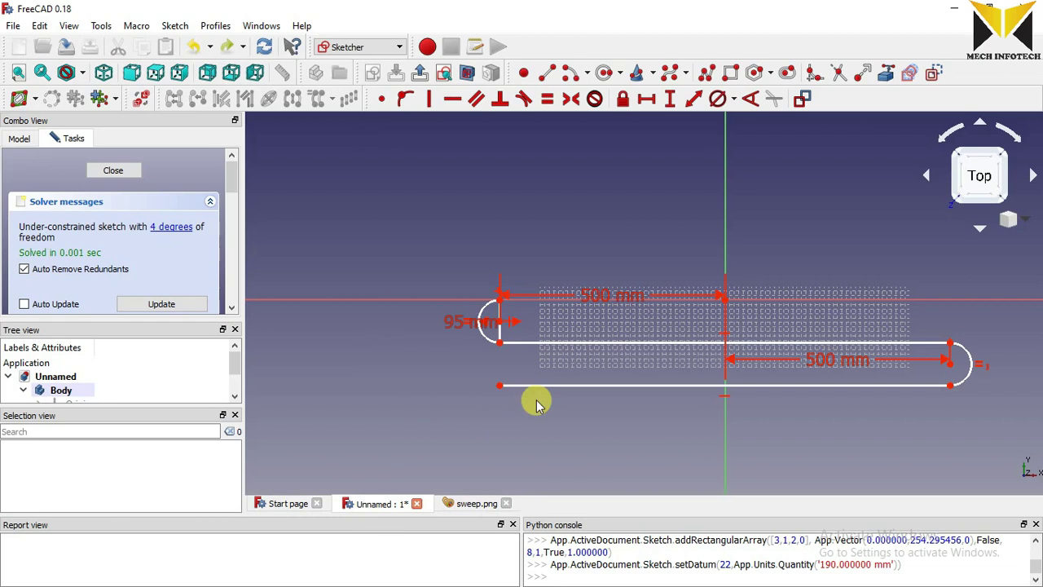
pyautogui.click(571, 387)
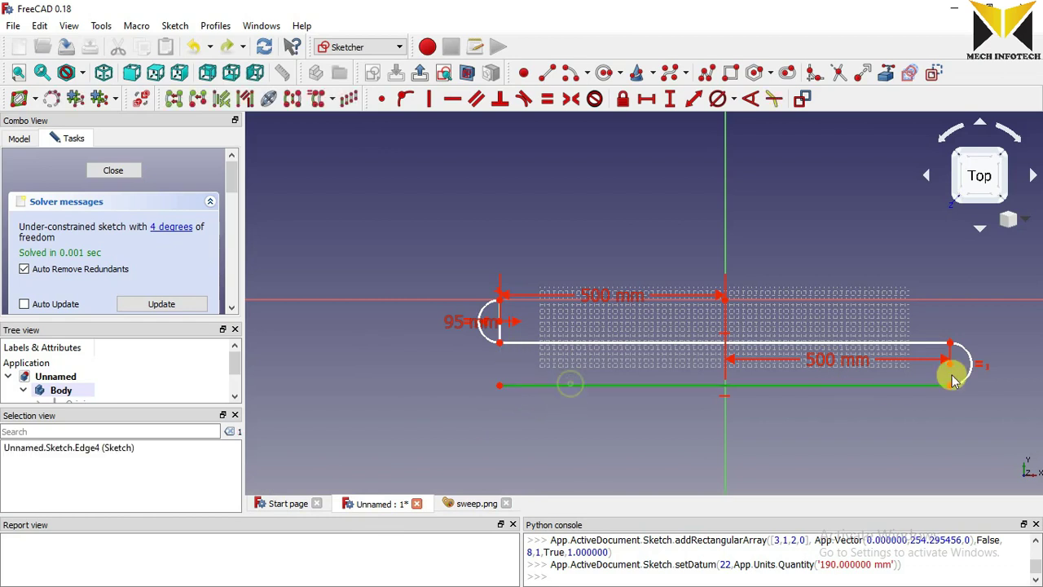
pyautogui.click(965, 351)
pyautogui.click(815, 343)
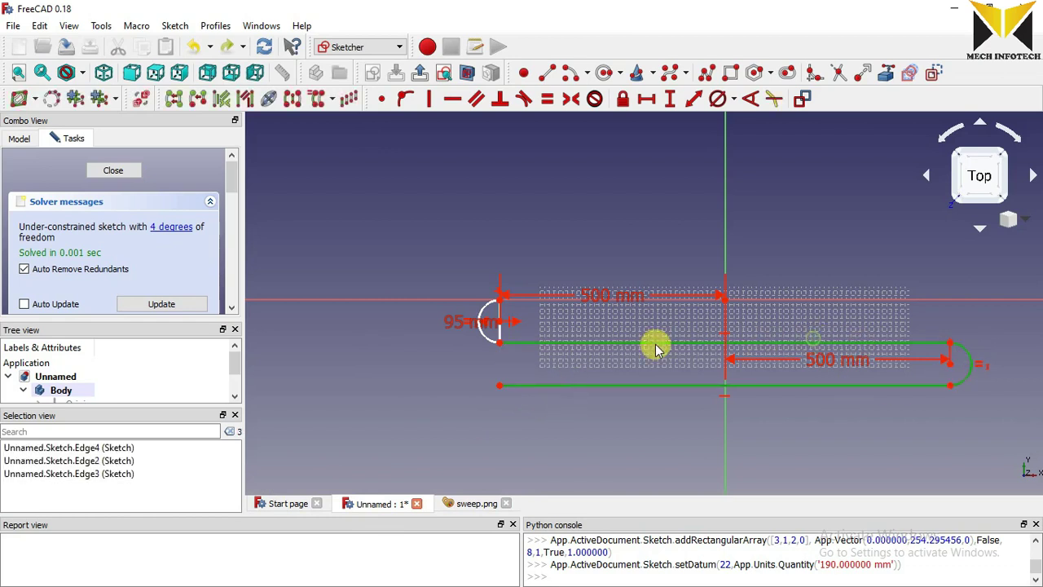
pyautogui.click(482, 310)
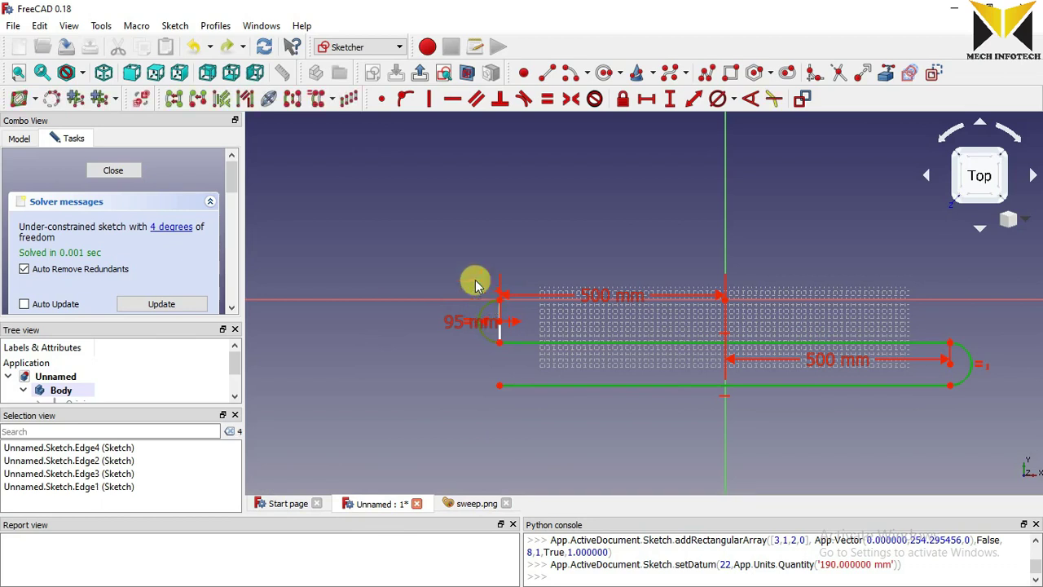
pyautogui.click(349, 101)
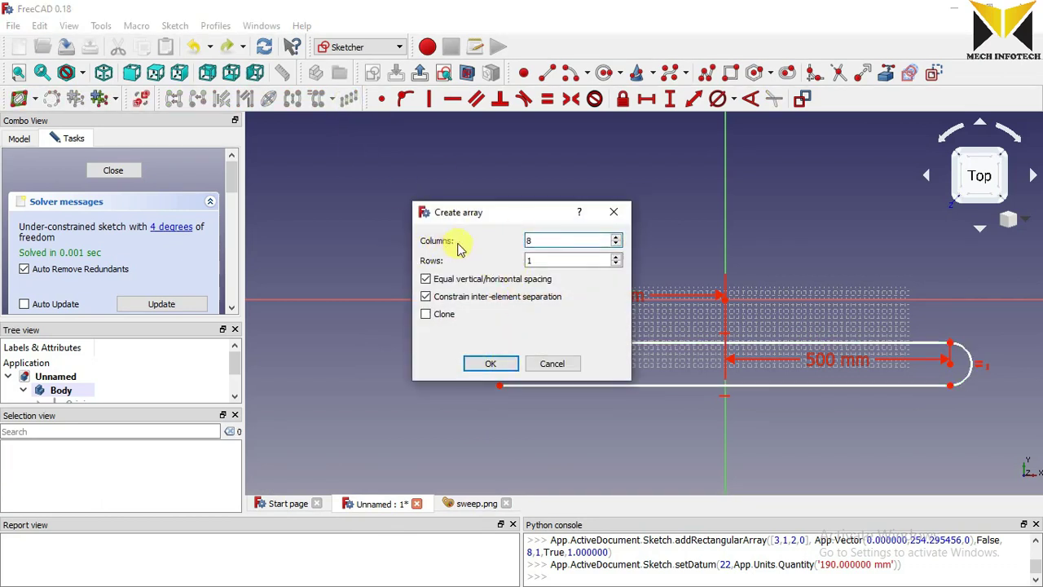
pyautogui.click(487, 366)
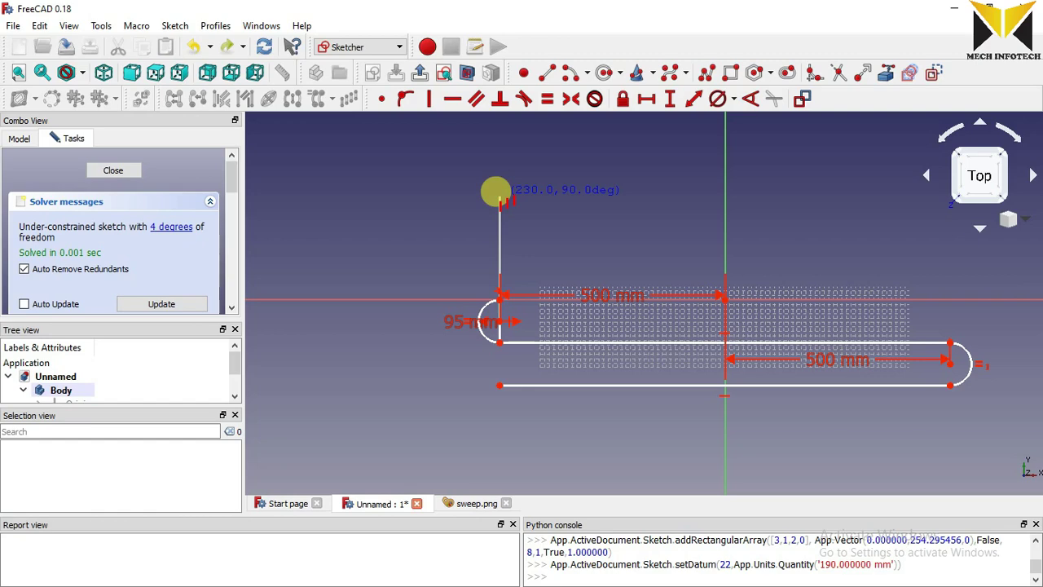
pyautogui.click(503, 203)
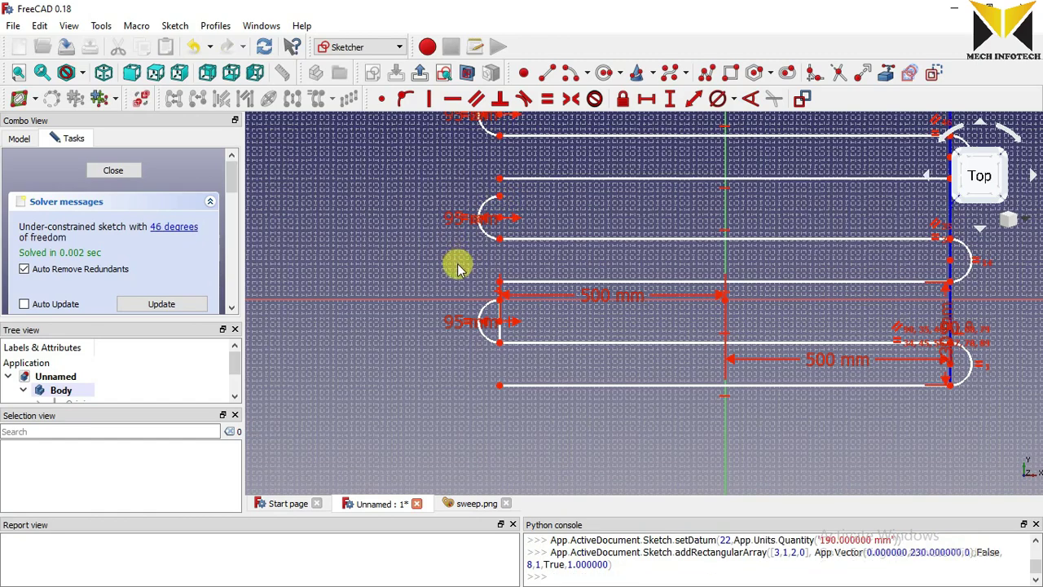
# Set the array's vertical spacing length to 95*2 mm.
pyautogui.scroll(-1, 432, 279)
pyautogui.scroll(2, 701, 274)
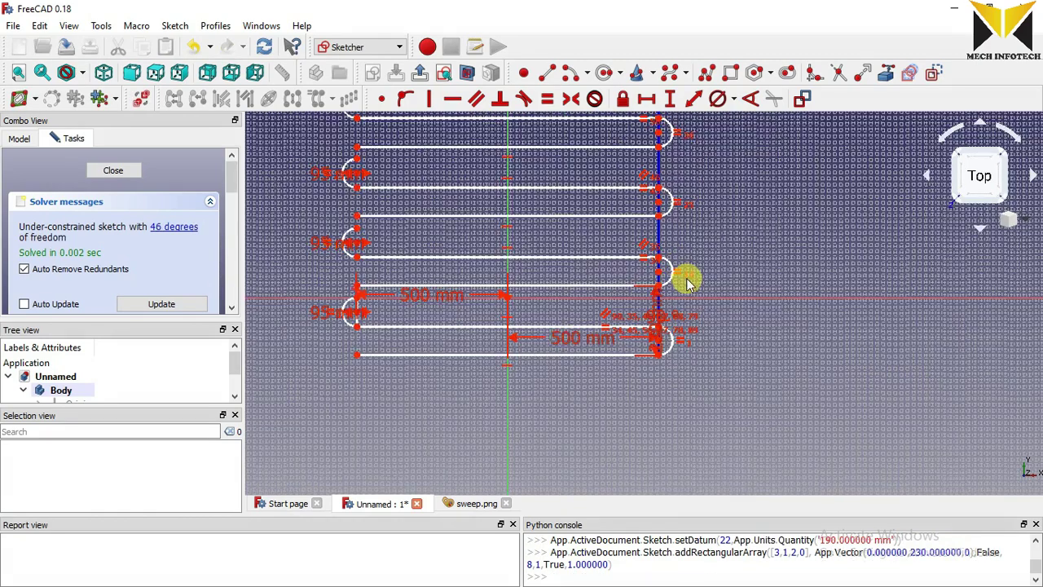
pyautogui.scroll(3, 731, 317)
pyautogui.click(593, 379)
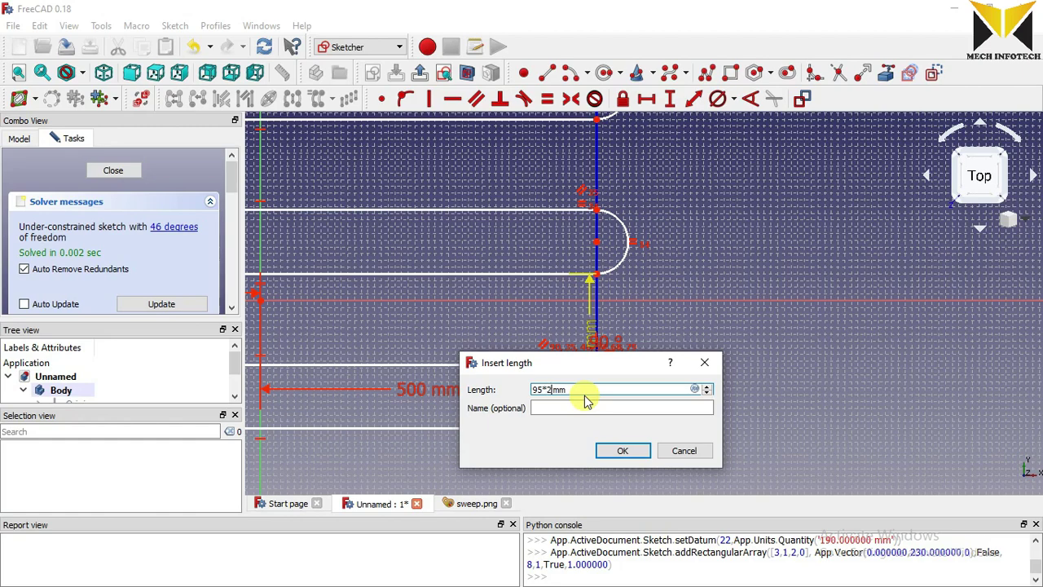
pyautogui.press('Return')
# Sketch a horizontal line about 440 mm long from the open upper end of the topmost left arc toward the vertical axis.
pyautogui.scroll(-5, 599, 390)
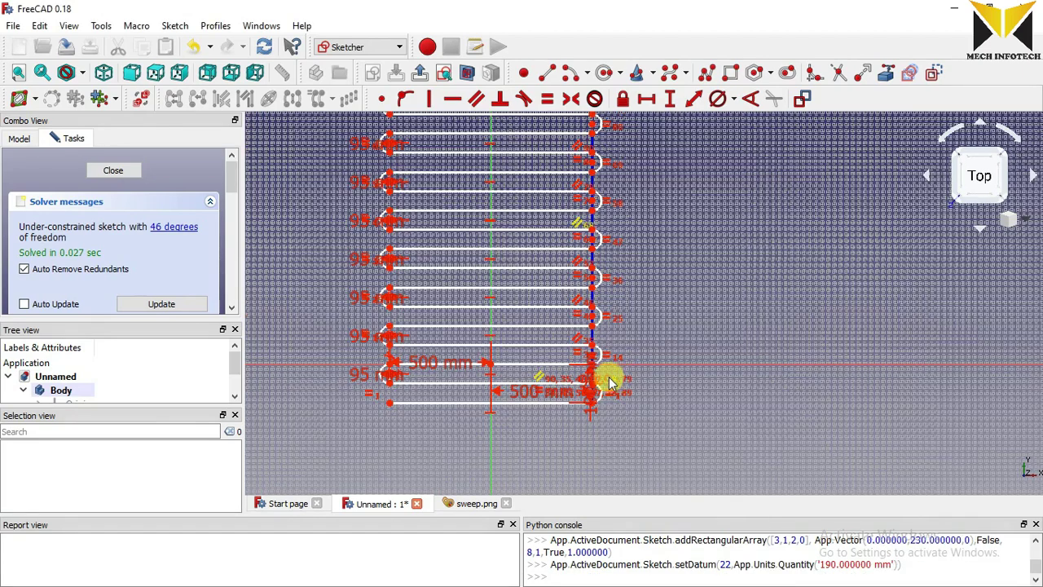
pyautogui.scroll(2, 372, 396)
pyautogui.scroll(-4, 459, 331)
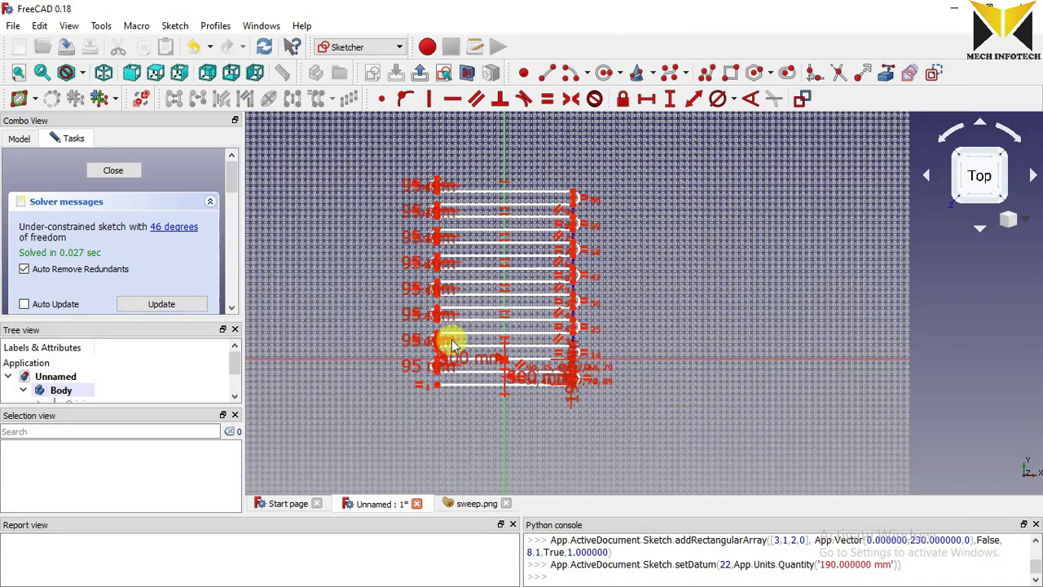
pyautogui.scroll(2, 440, 179)
pyautogui.scroll(2, 436, 185)
pyautogui.scroll(-4, 427, 193)
pyautogui.scroll(8, 448, 198)
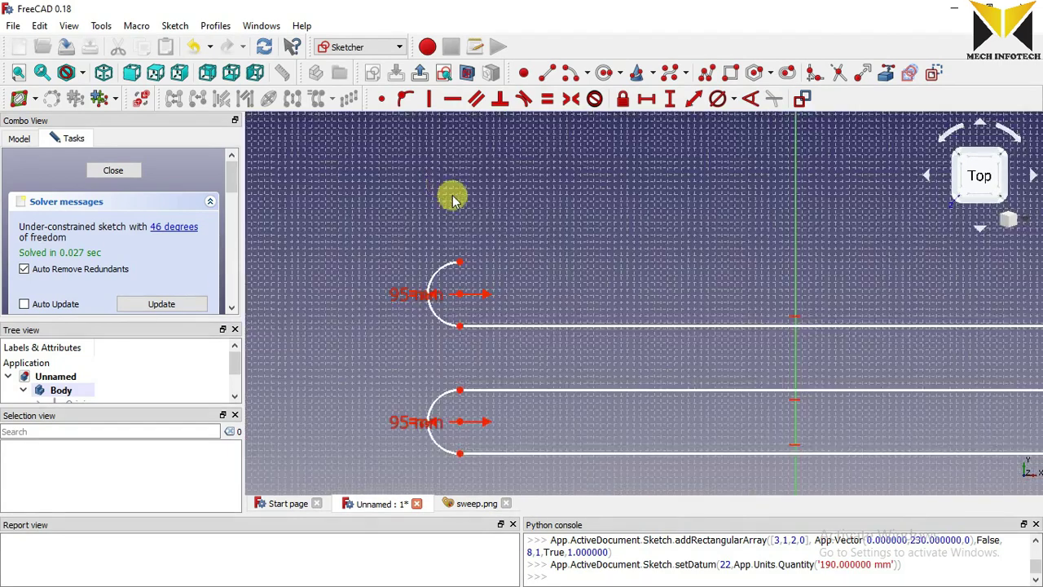
pyautogui.click(550, 75)
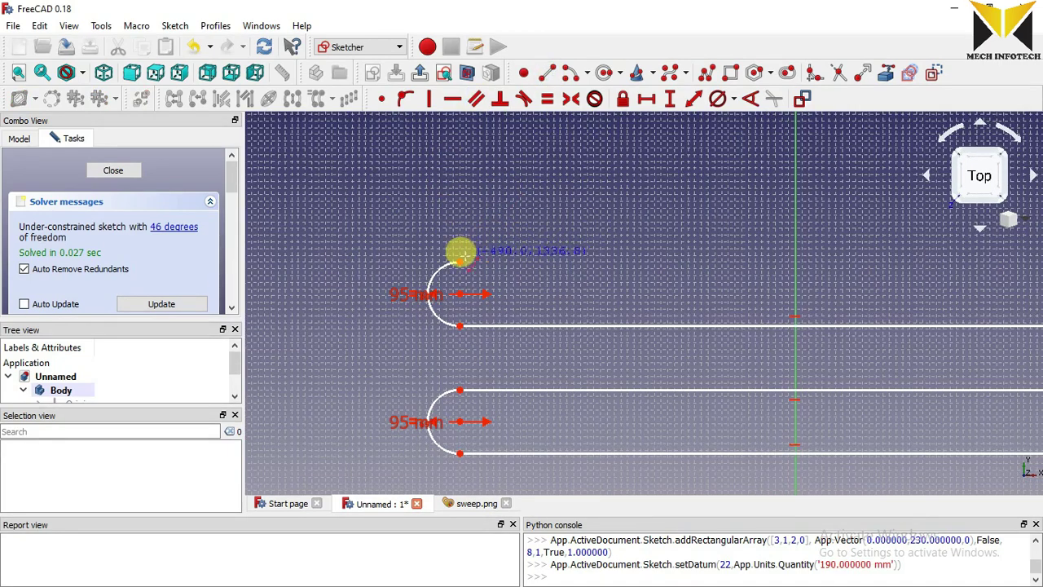
pyautogui.click(461, 262)
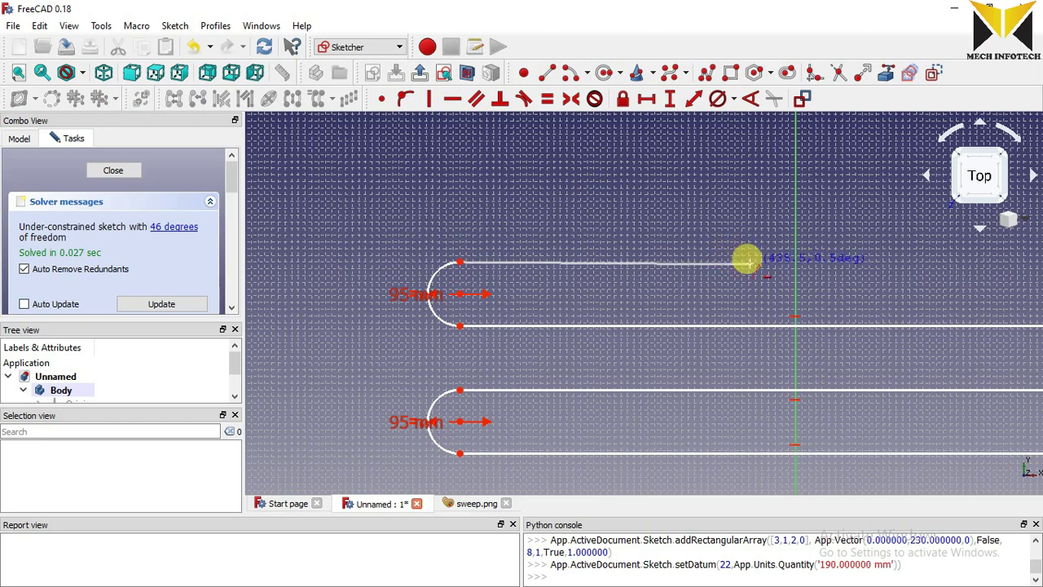
pyautogui.click(693, 260)
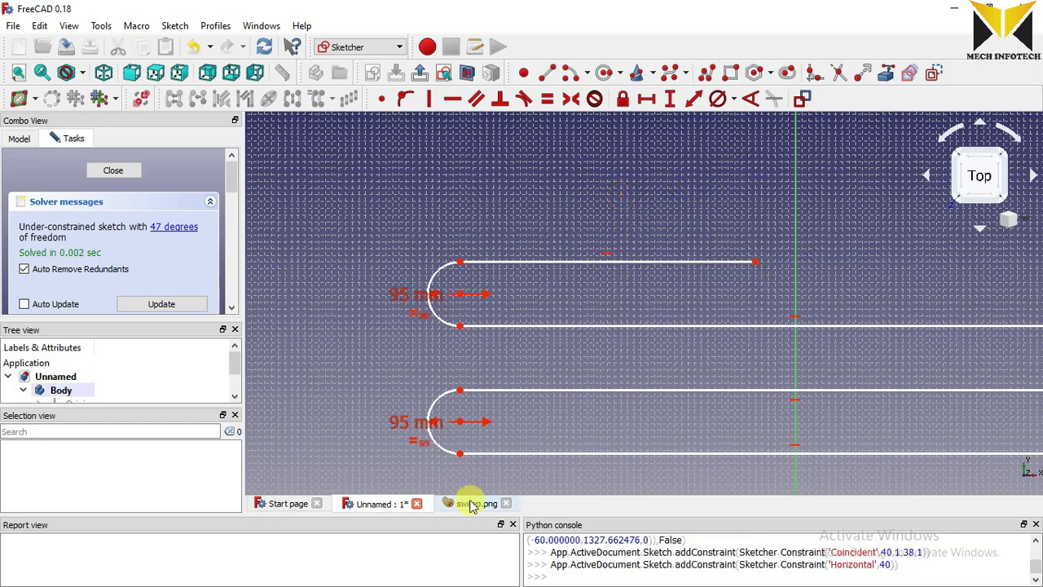
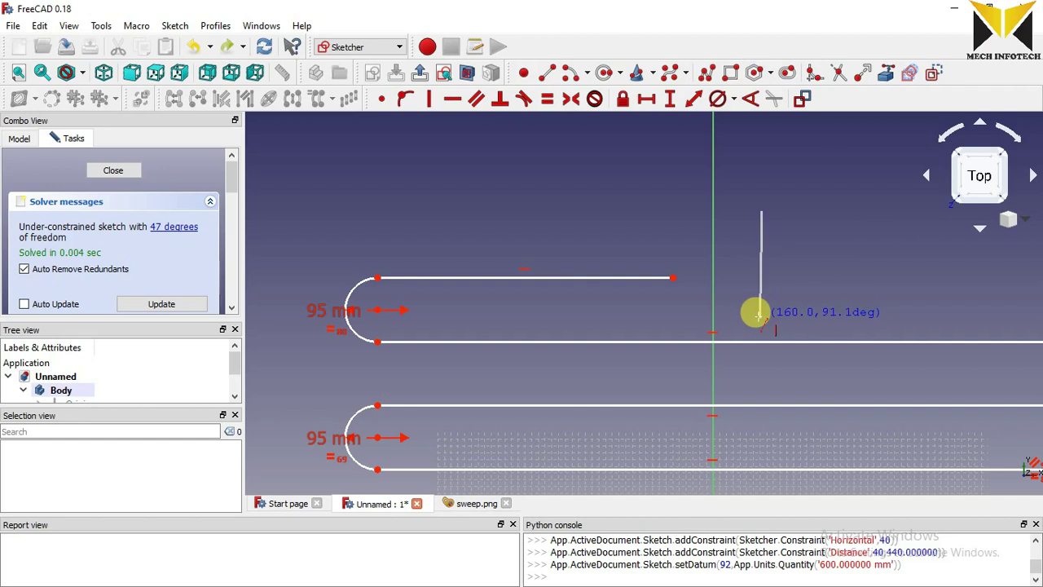
# Sketch a vertical line about 160 mm long to the right of the vertical axis and set its lower end 100 mm from that axis.
pyautogui.click(759, 314)
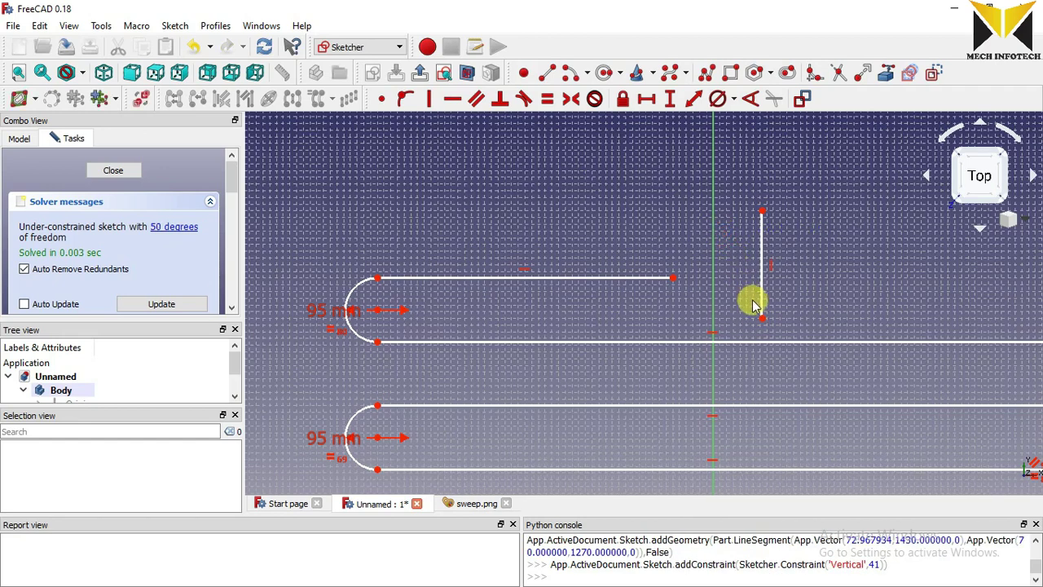
pyautogui.click(761, 318)
pyautogui.click(711, 263)
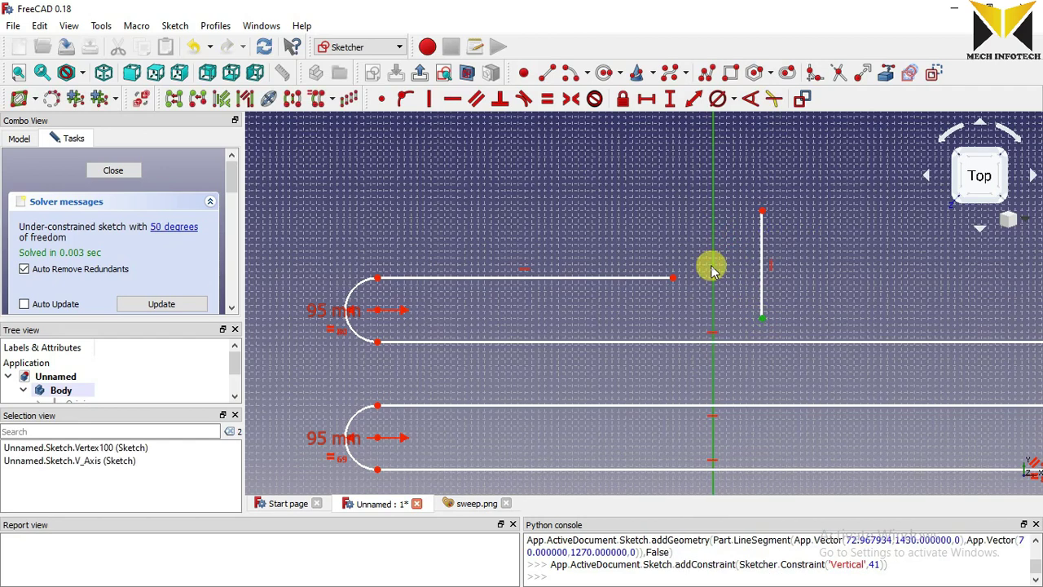
pyautogui.click(652, 105)
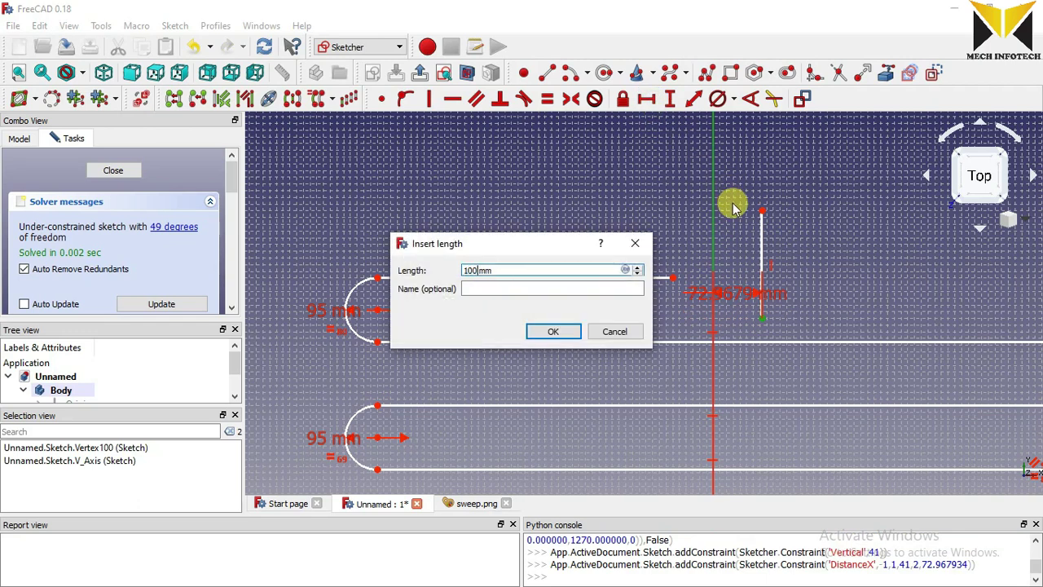
pyautogui.press('Return')
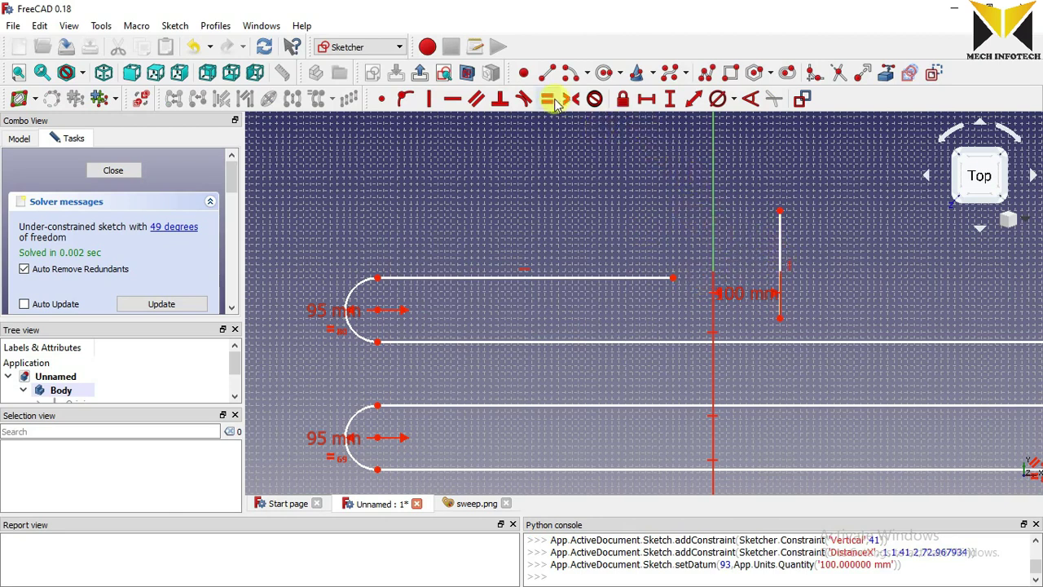
# Sketch a horizontal line about 234 mm long from the open end of the top run, crossing the short vertical line.
pyautogui.click(545, 73)
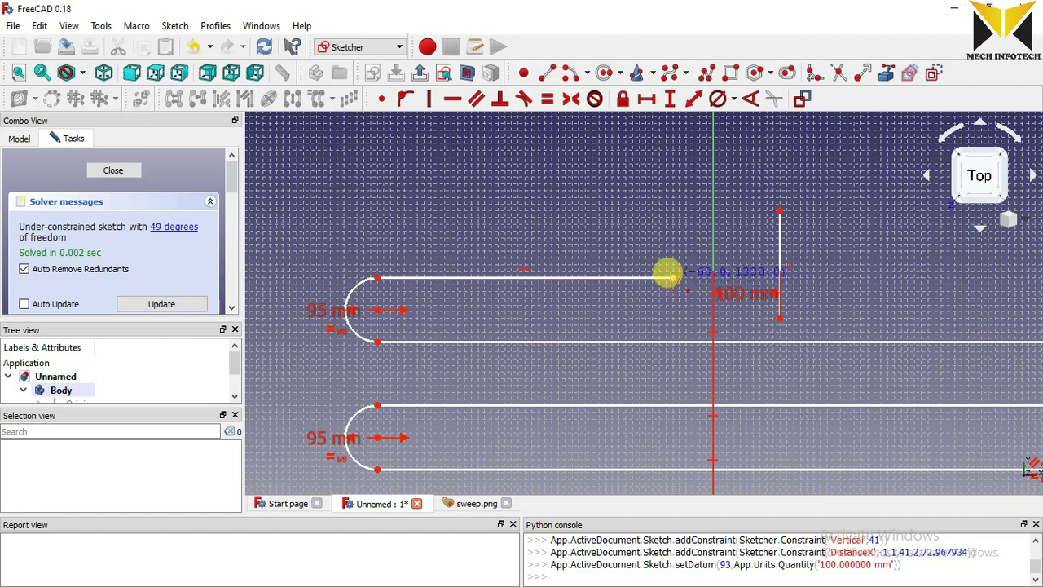
pyautogui.click(670, 277)
pyautogui.click(830, 277)
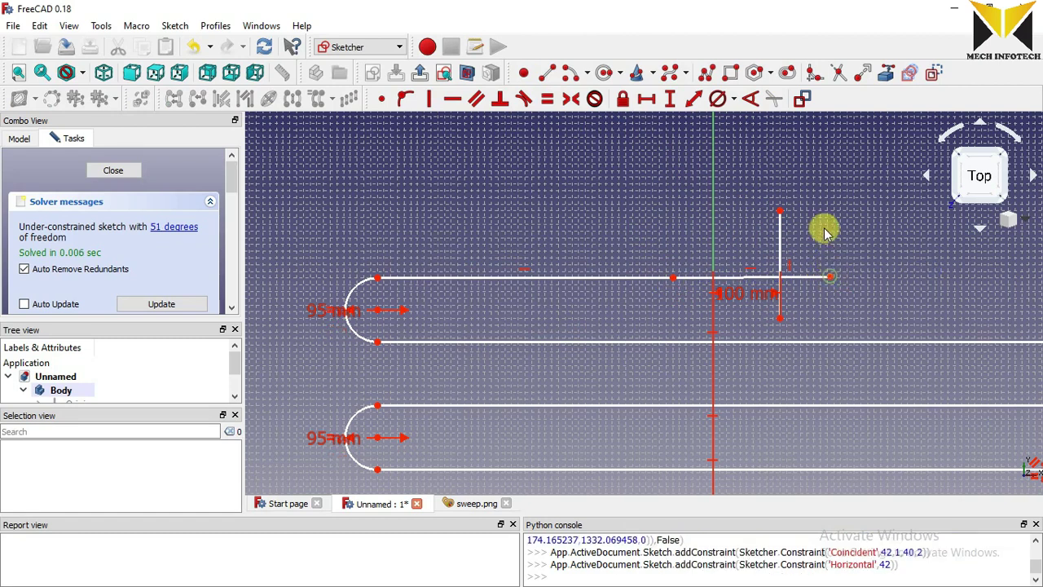
pyautogui.rightClick(811, 198)
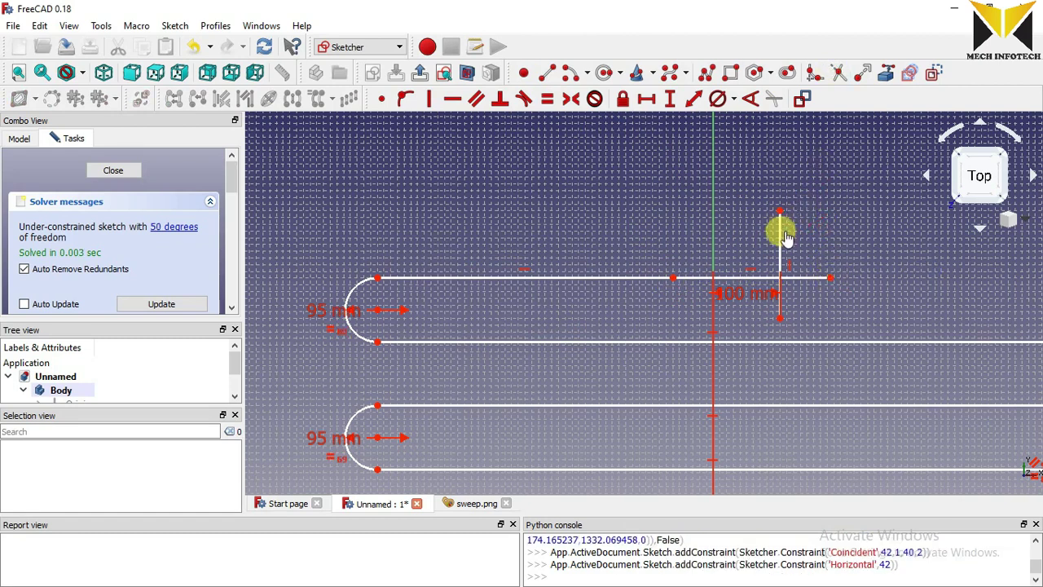
# Trim the top run's extension back to the short vertical line and delete that vertical line.
pyautogui.click(780, 239)
pyautogui.click(836, 72)
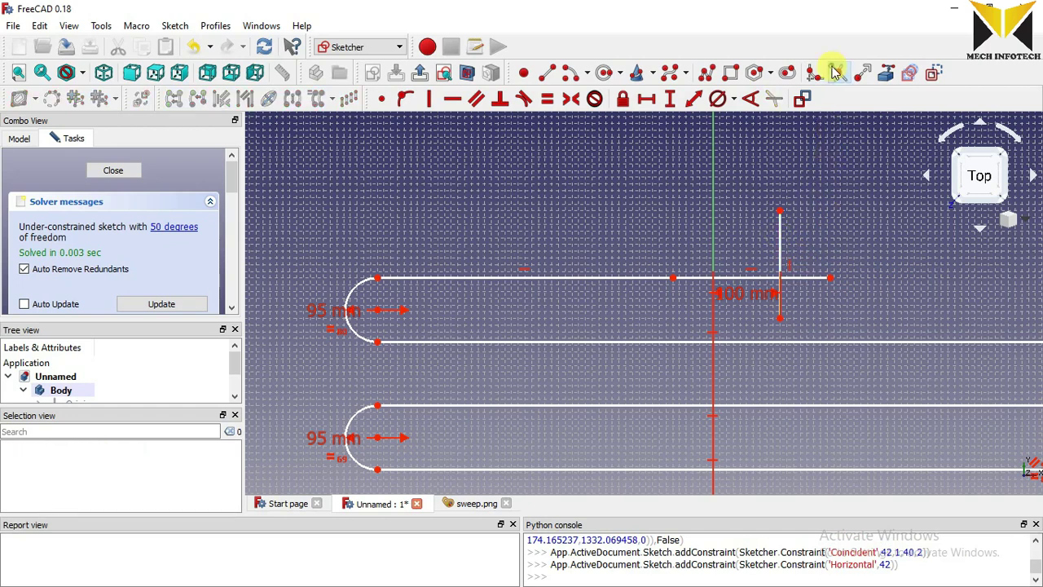
pyautogui.click(779, 235)
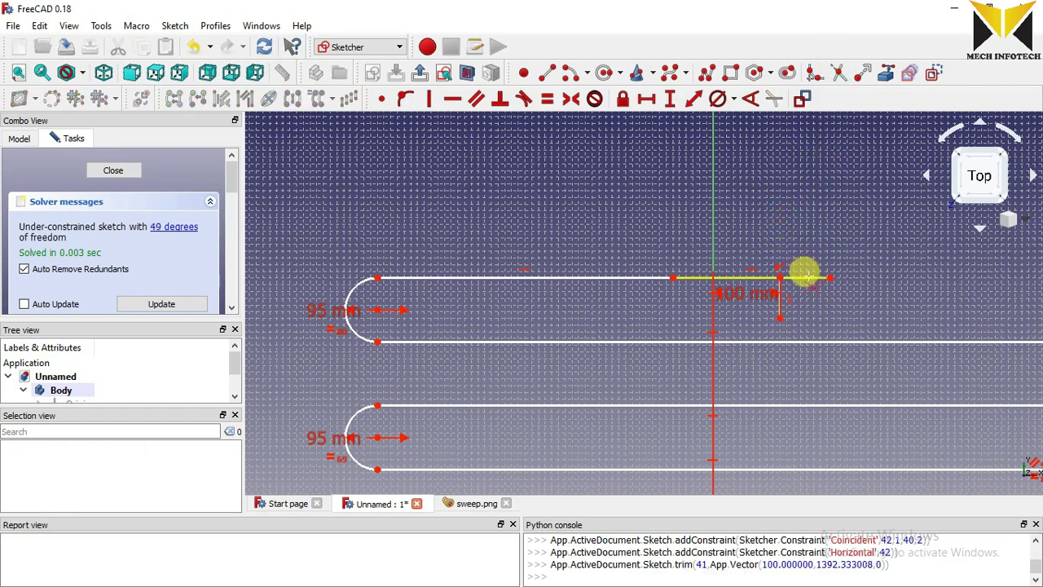
pyautogui.click(805, 275)
pyautogui.click(779, 304)
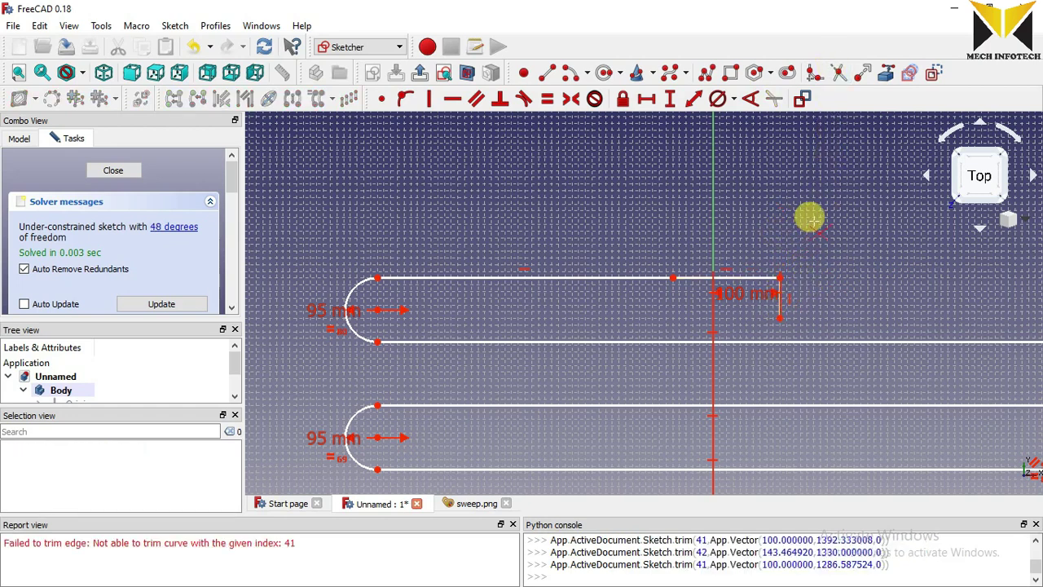
pyautogui.click(779, 308)
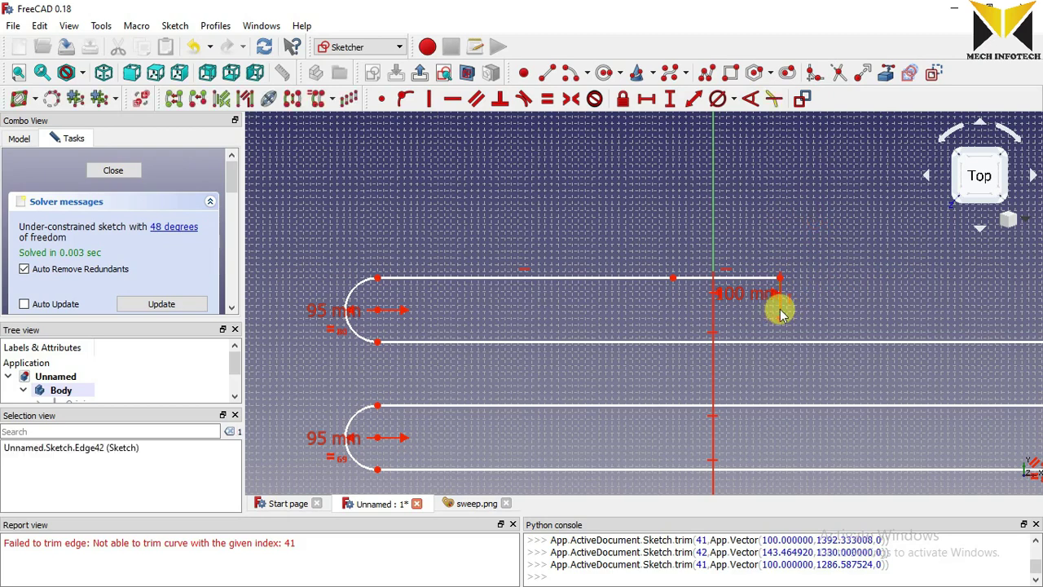
pyautogui.press('Delete')
# Check the left tube in sweep.png and sketch a vertical line to the left of the coil's left bends.
pyautogui.scroll(-5, 788, 258)
pyautogui.hotkey('ctrl', 'Tab')
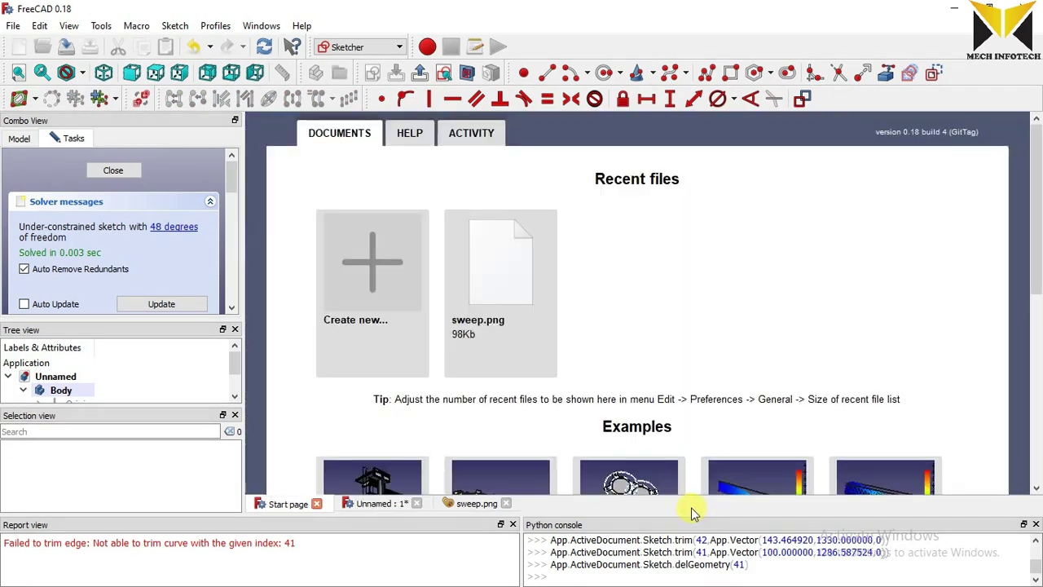
pyautogui.click(471, 505)
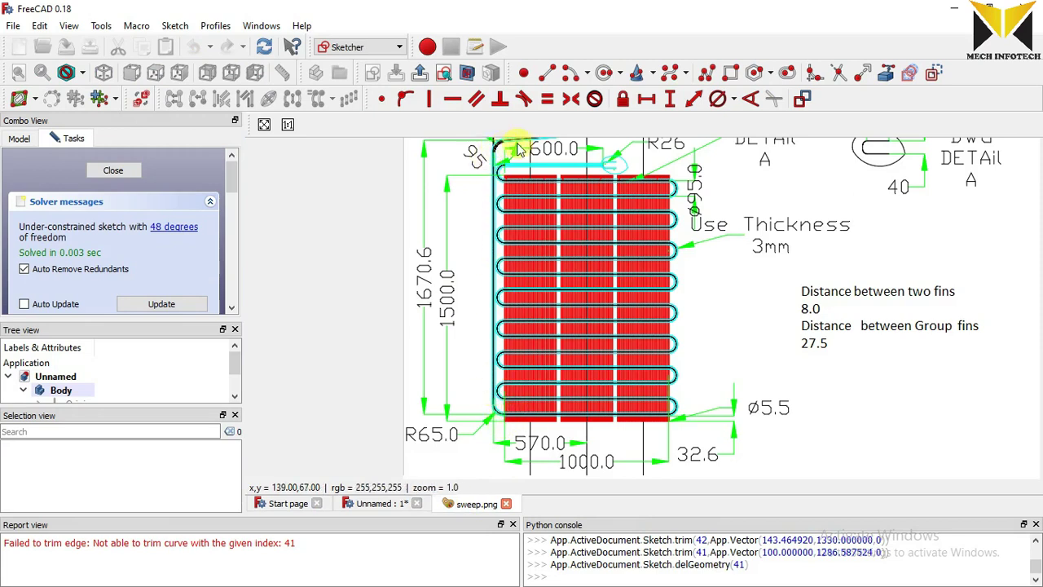
pyautogui.click(366, 508)
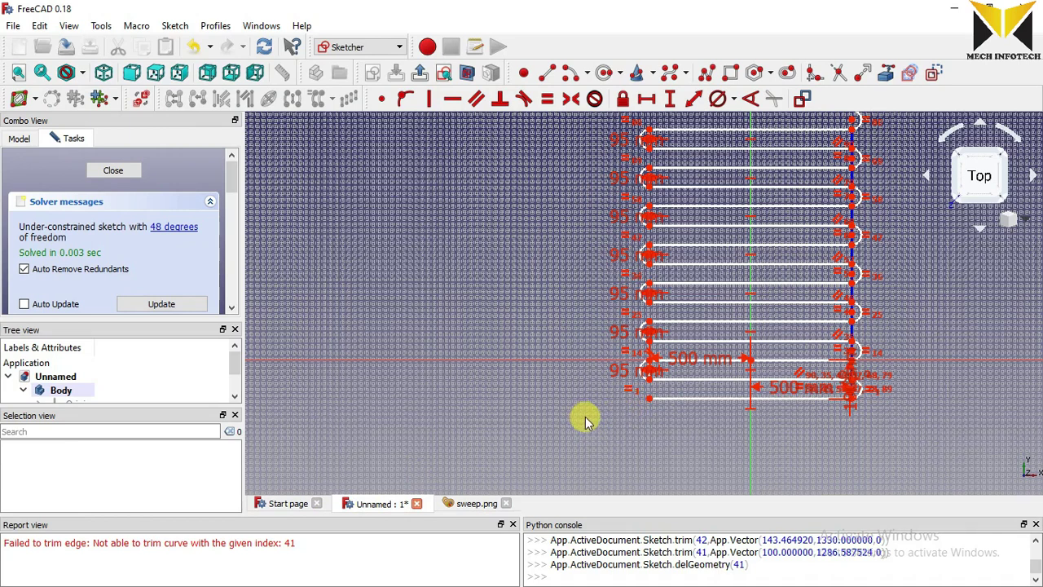
pyautogui.scroll(-2, 586, 420)
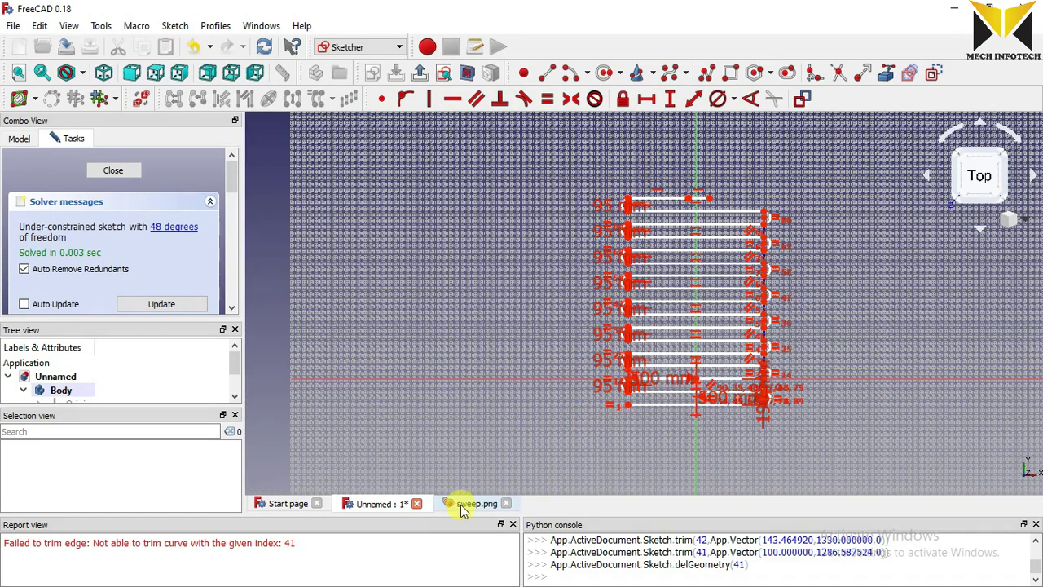
pyautogui.click(547, 73)
pyautogui.scroll(2, 590, 398)
pyautogui.scroll(-1, 592, 400)
pyautogui.scroll(-3, 598, 272)
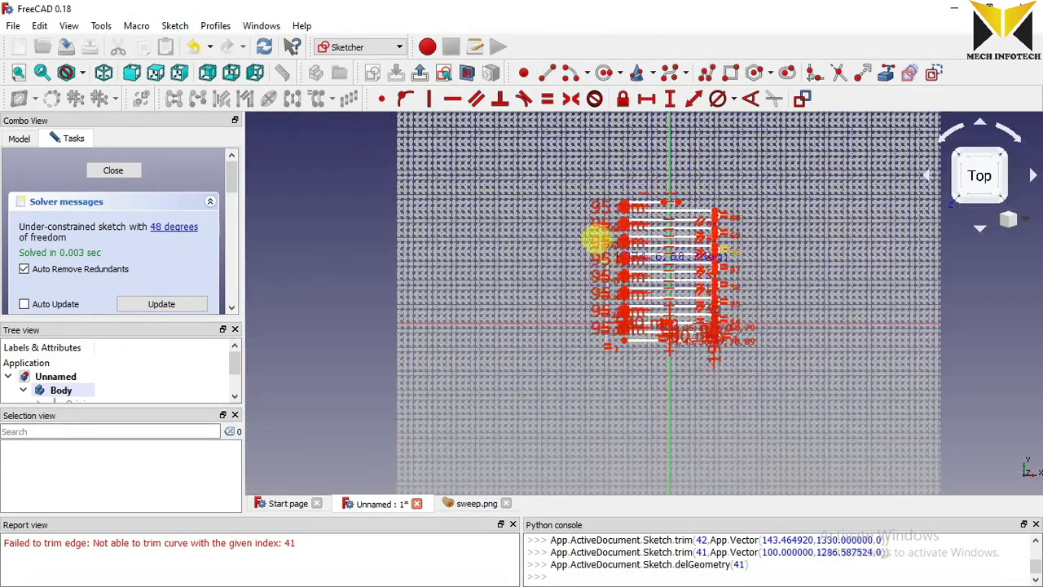
pyautogui.click(599, 184)
pyautogui.click(574, 334)
# Check the left tube's height in sweep.png and sketch a vertical line about 944 mm long left of the coil's left bends.
pyautogui.click(474, 502)
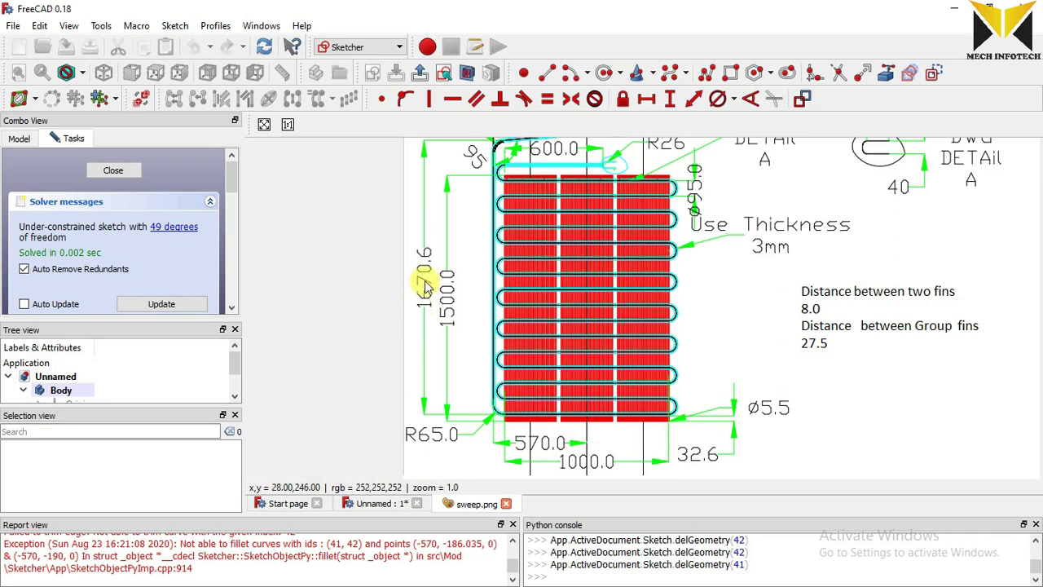
pyautogui.click(389, 503)
pyautogui.scroll(-3, 531, 295)
pyautogui.scroll(2, 489, 269)
pyautogui.scroll(-2, 564, 143)
pyautogui.click(547, 73)
pyautogui.click(515, 366)
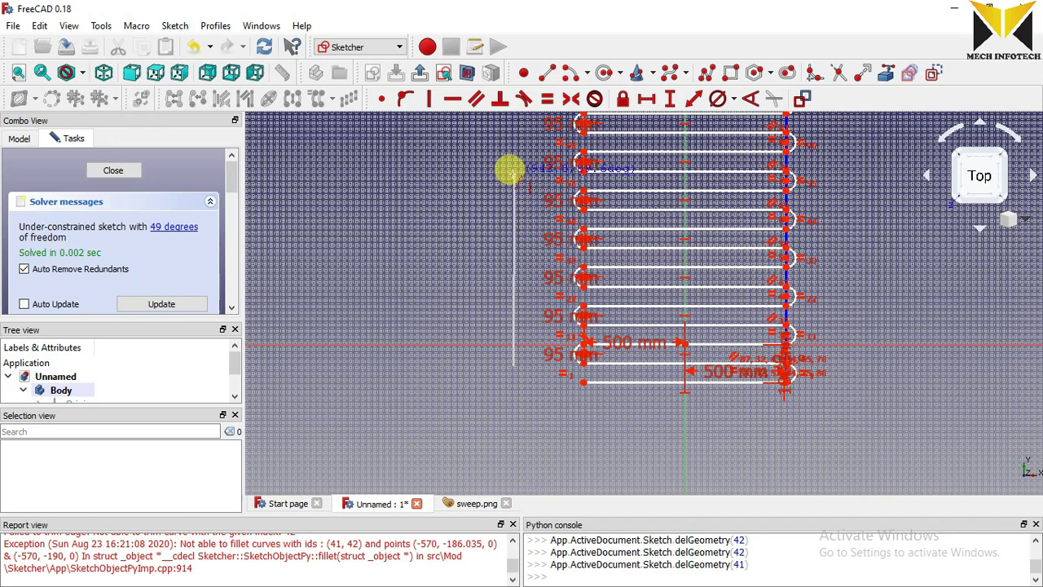
pyautogui.click(507, 174)
# Set the left vertical line's length to 1670.6 mm and its lower end's horizontal distance from the vertical axis to -570 mm.
pyautogui.click(693, 98)
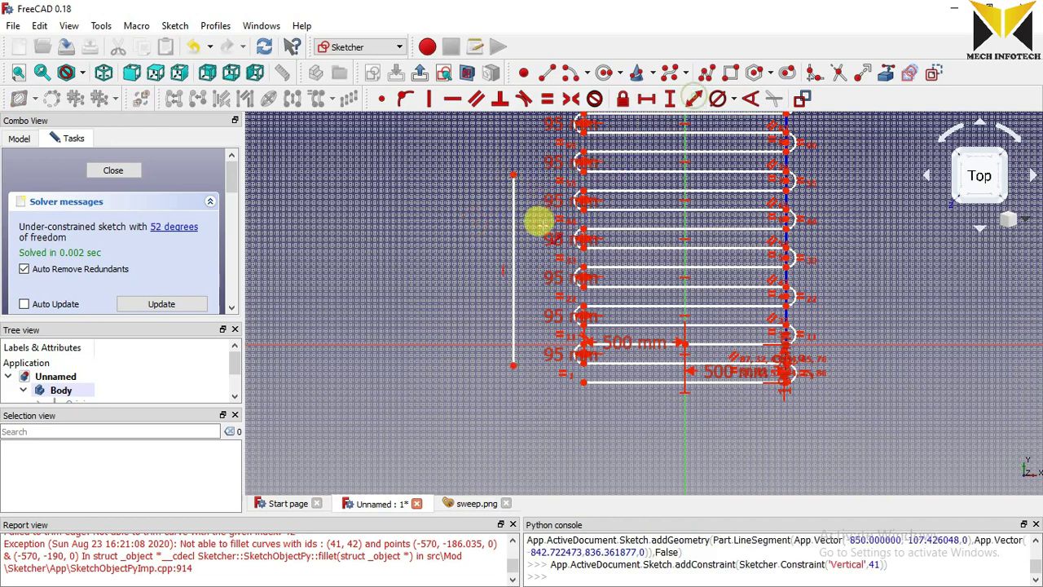
pyautogui.click(514, 245)
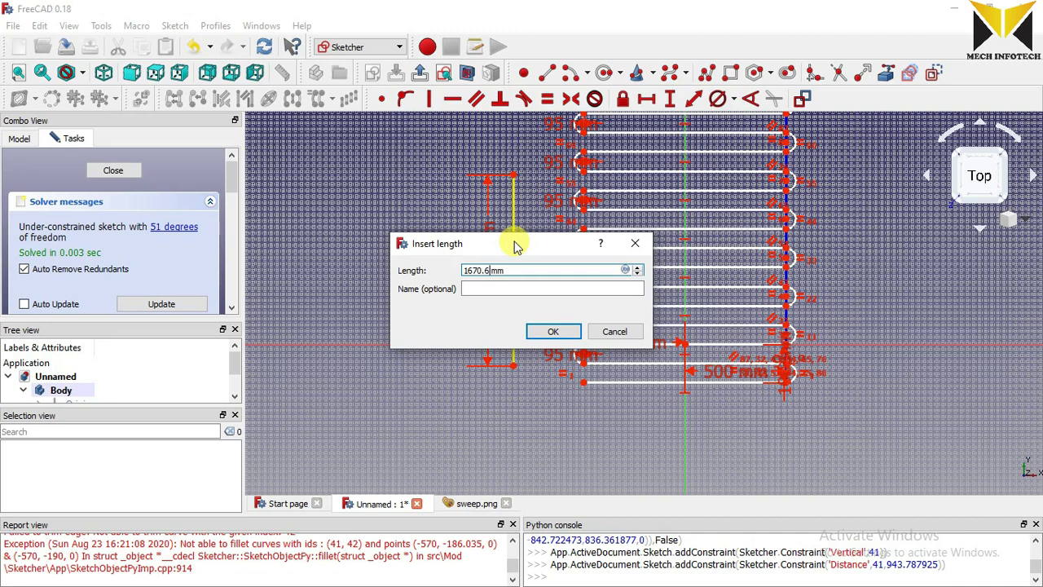
pyautogui.press('Return')
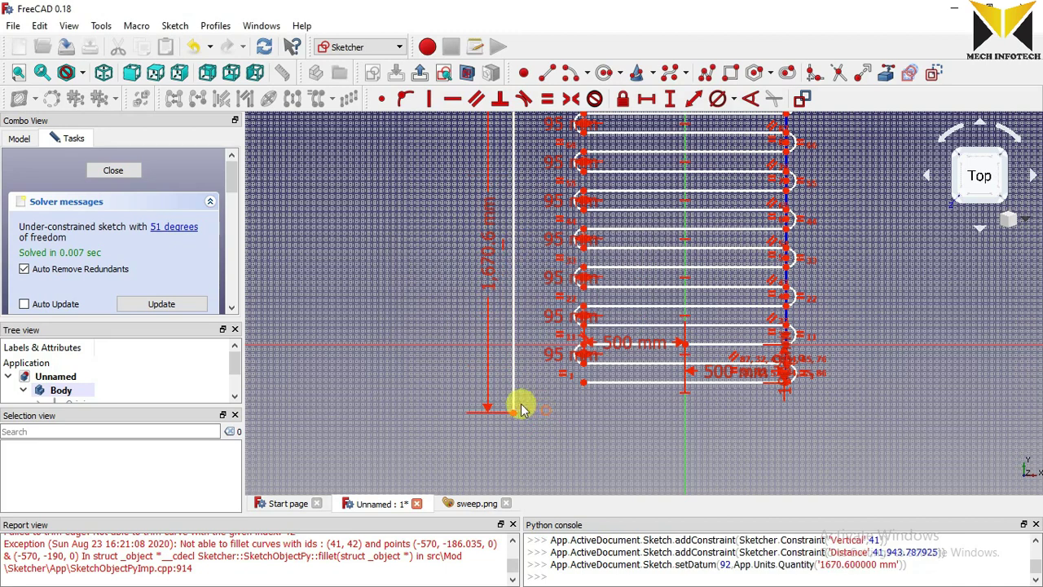
pyautogui.scroll(3, 522, 407)
pyautogui.click(522, 415)
pyautogui.scroll(-3, 642, 347)
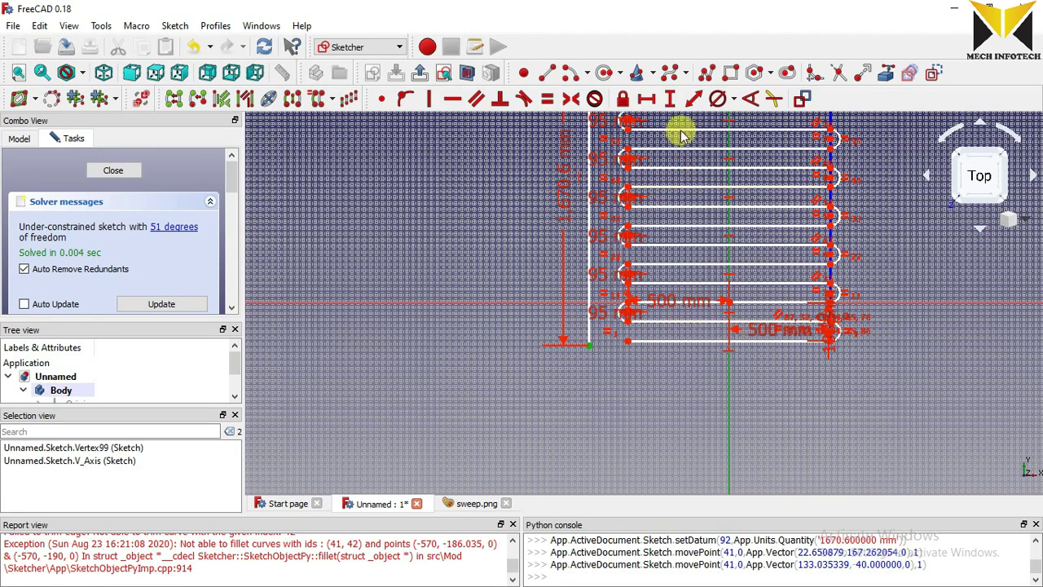
pyautogui.click(692, 100)
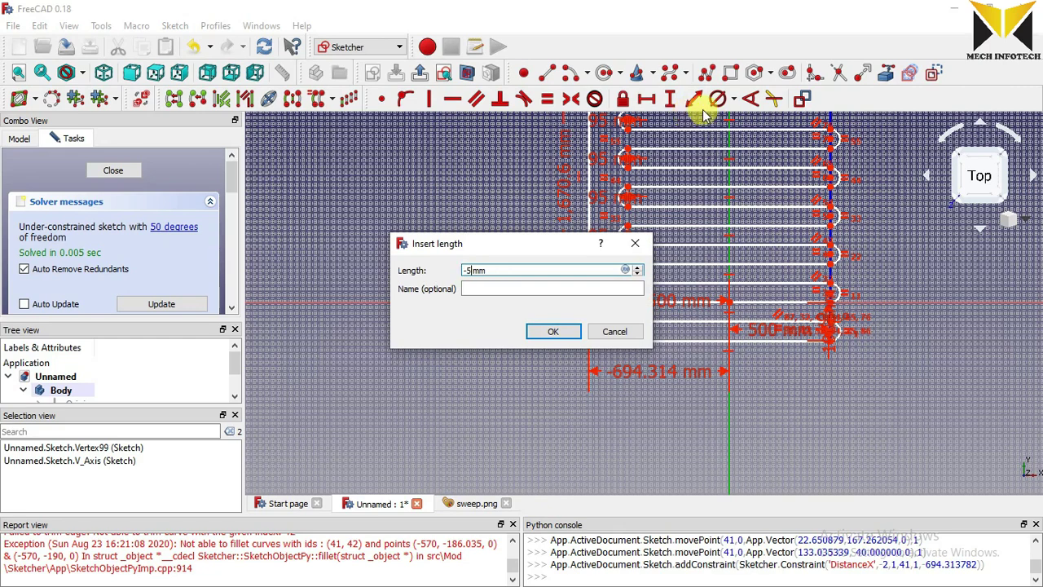
pyautogui.press('Return')
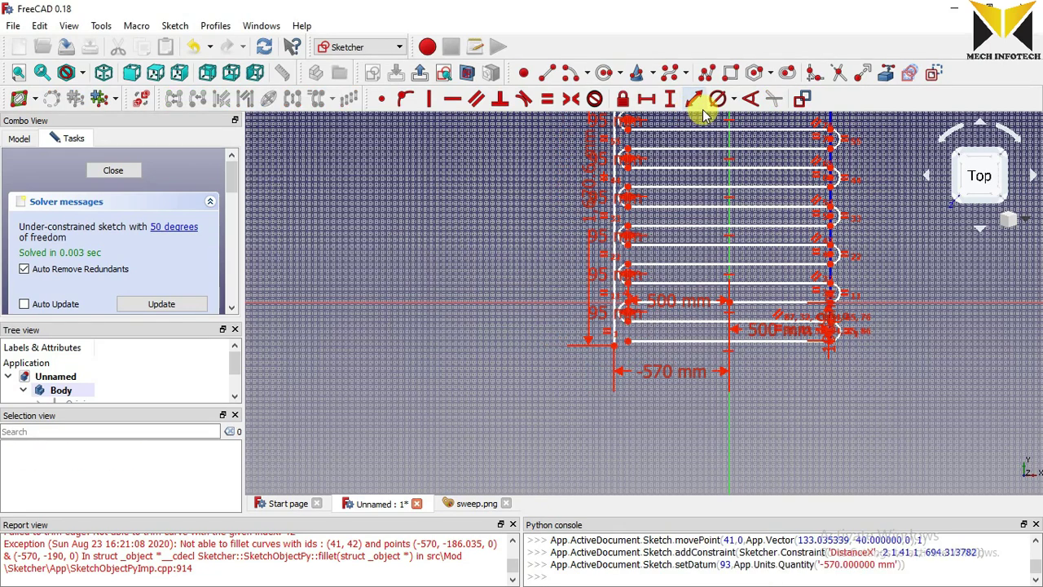
# Constrain the lower end of the long vertical line to lie on the coil's lowest horizontal line.
pyautogui.scroll(5, 640, 336)
pyautogui.scroll(-5, 640, 336)
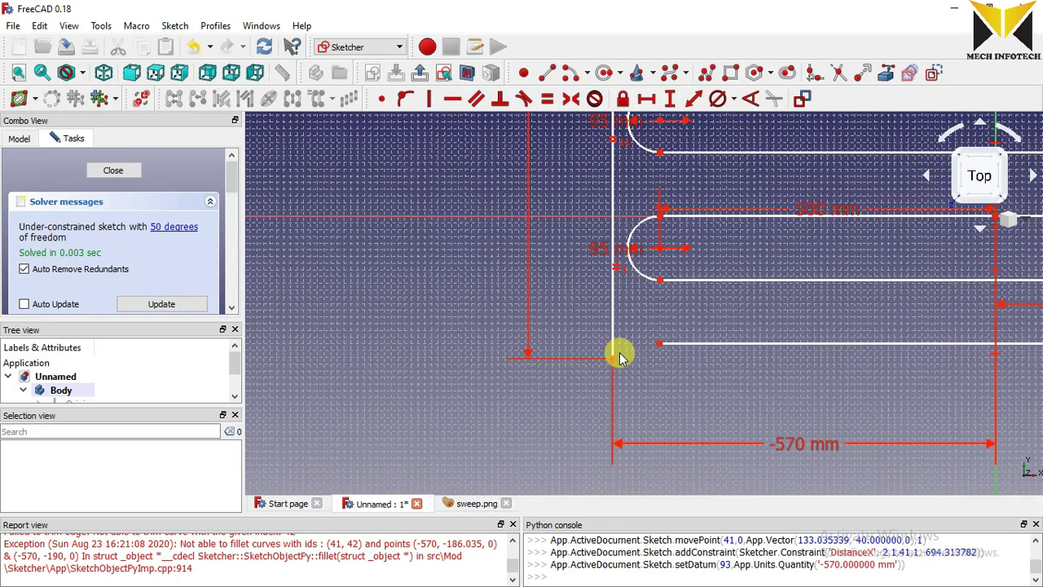
pyautogui.moveTo(617, 354); pyautogui.dragTo(600, 352)
pyautogui.click(668, 351)
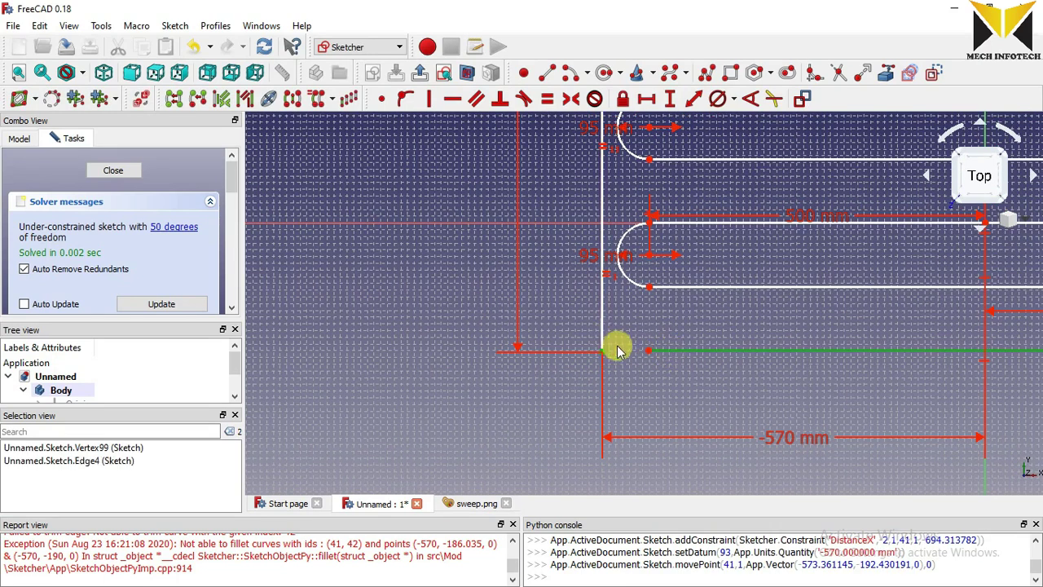
pyautogui.click(648, 350)
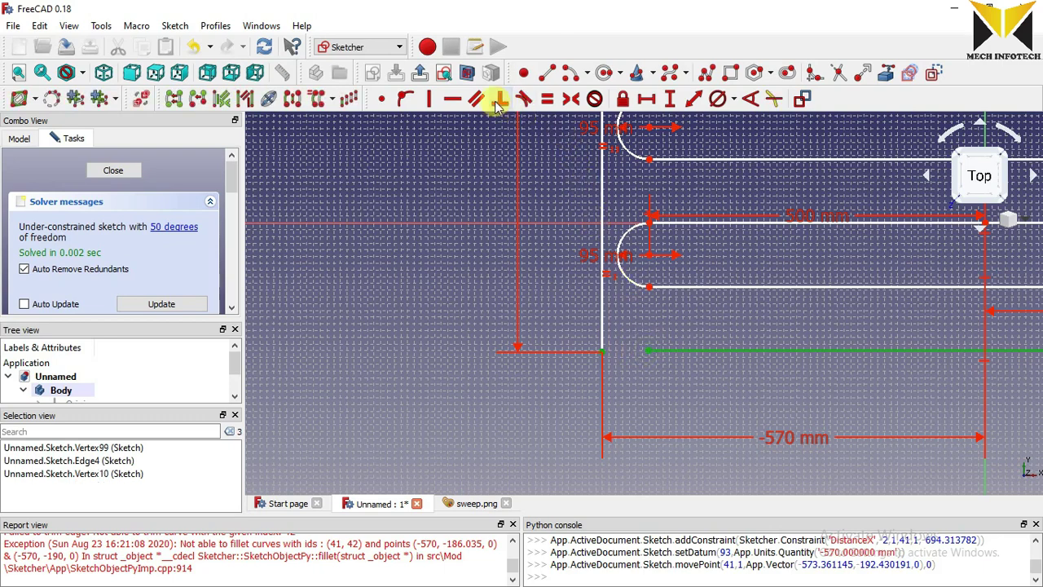
pyautogui.click(405, 98)
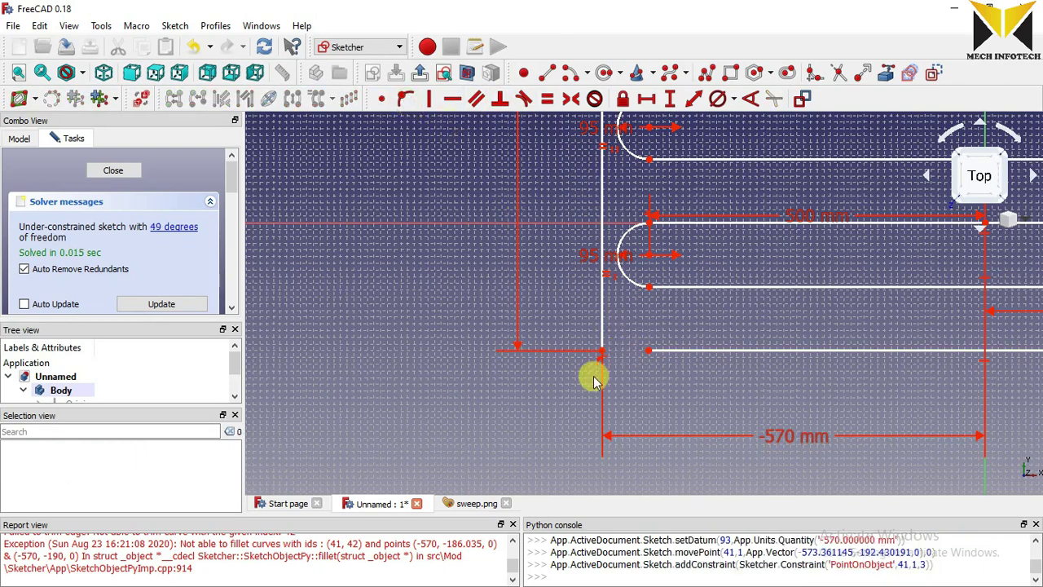
# Extend the coil's lowest horizontal line about 89 mm past the long vertical line and trim the overhang back to it.
pyautogui.scroll(-3, 601, 308)
pyautogui.scroll(5, 811, 364)
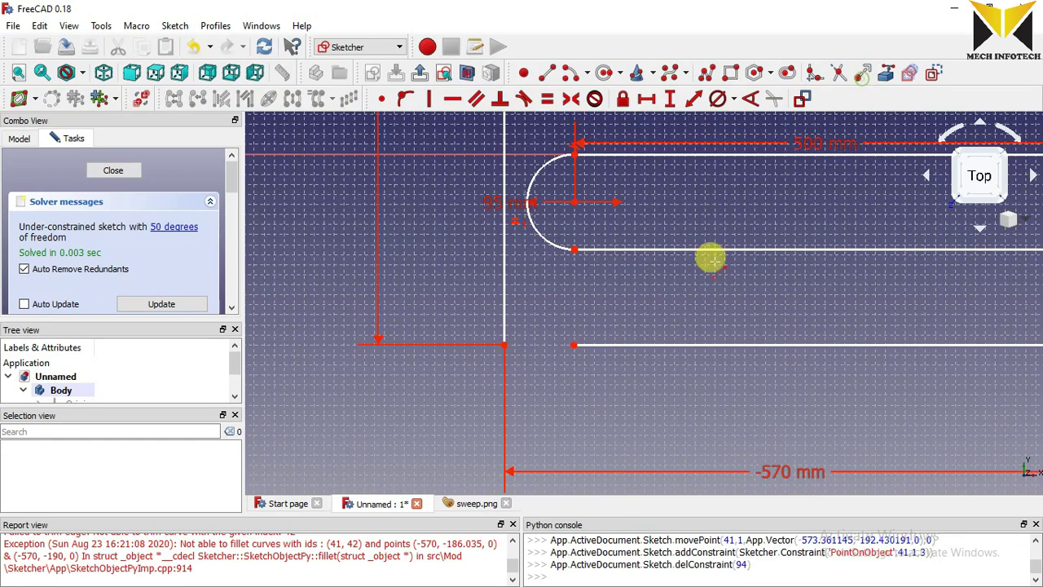
pyautogui.click(578, 346)
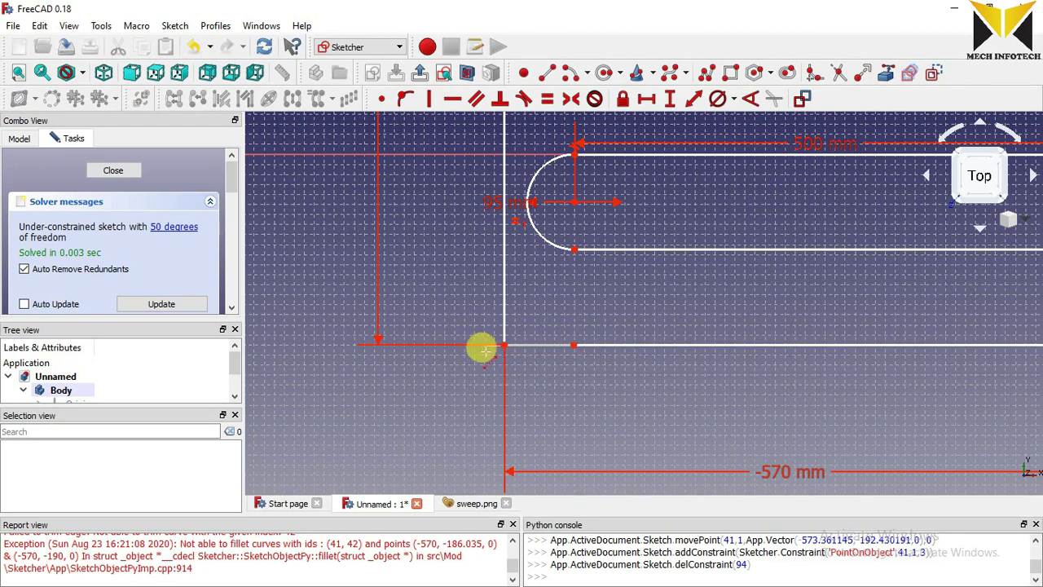
pyautogui.click(484, 349)
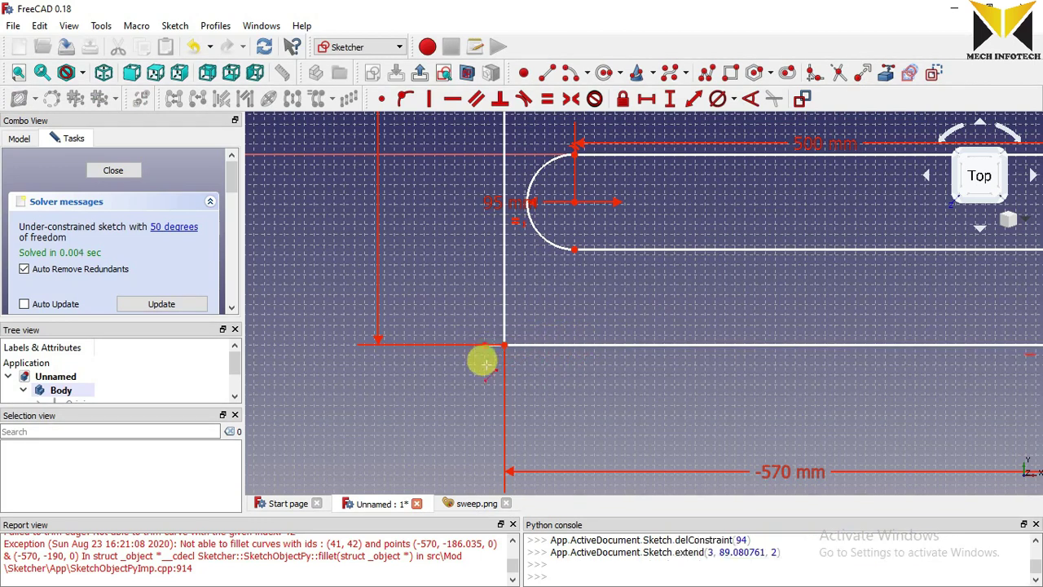
pyautogui.click(837, 73)
pyautogui.scroll(5, 456, 317)
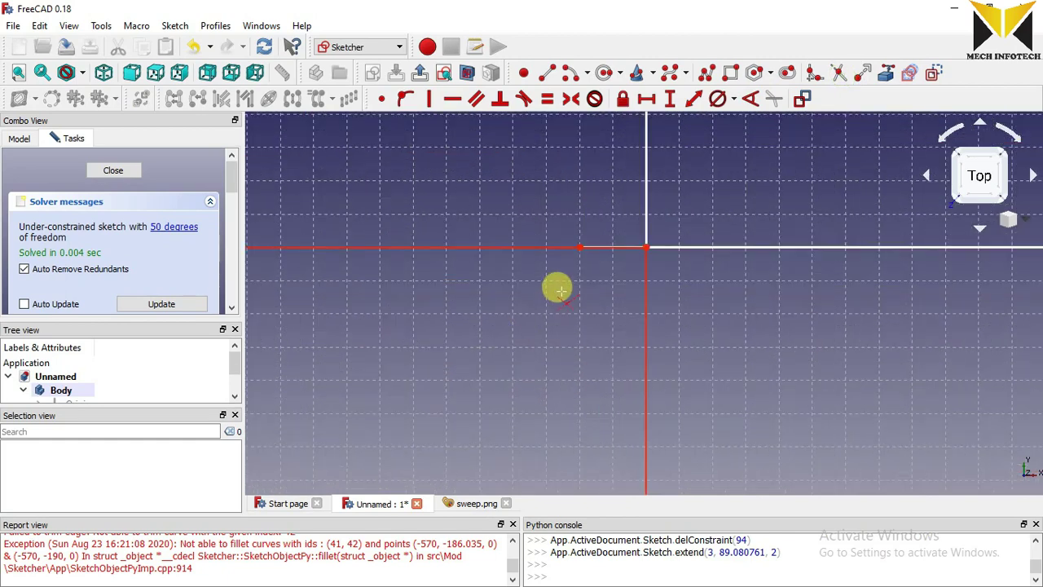
pyautogui.click(605, 247)
pyautogui.scroll(-4, 584, 261)
pyautogui.scroll(3, 592, 305)
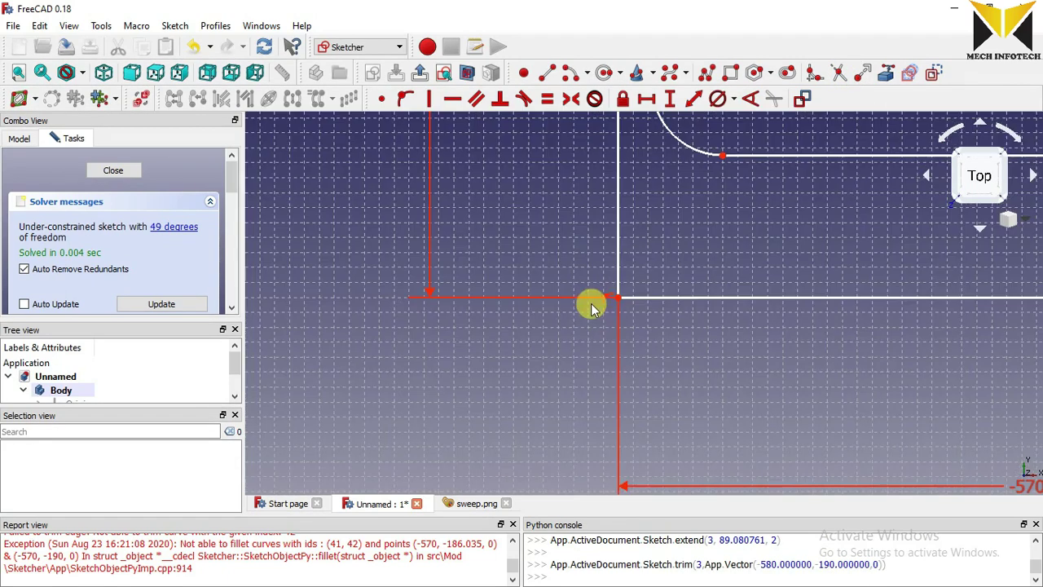
pyautogui.scroll(-3, 587, 261)
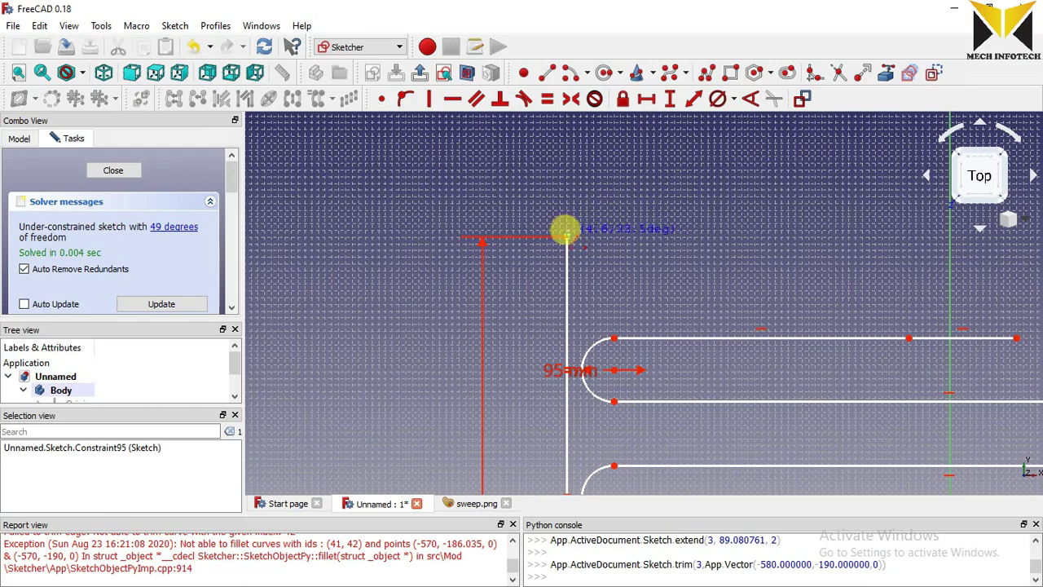
# Sketch a sloping line from the upper end of the long left vertical line to about (-126, 1610) mm.
pyautogui.click(839, 133)
pyautogui.scroll(-5, 717, 269)
pyautogui.scroll(5, 659, 273)
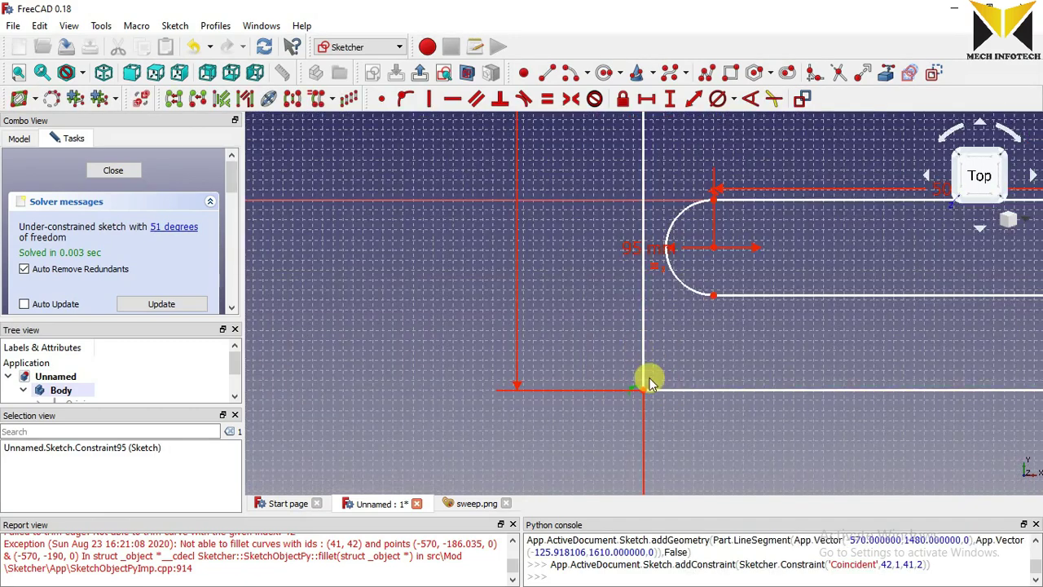
# Check the lower-left bend radius in sweep.png and fillet the corner between the long vertical line and the lowest horizontal line.
pyautogui.click(476, 502)
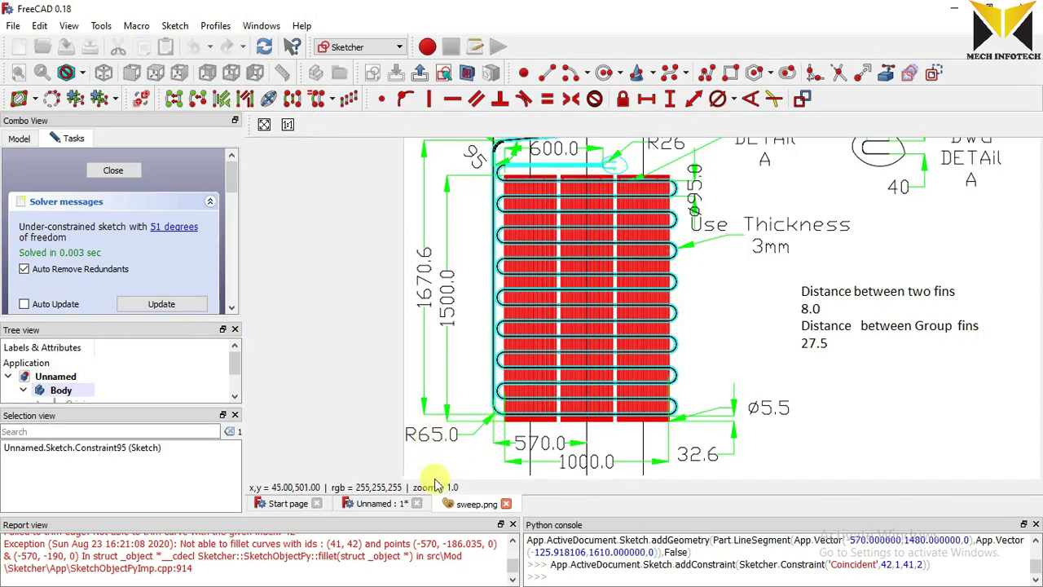
pyautogui.click(376, 504)
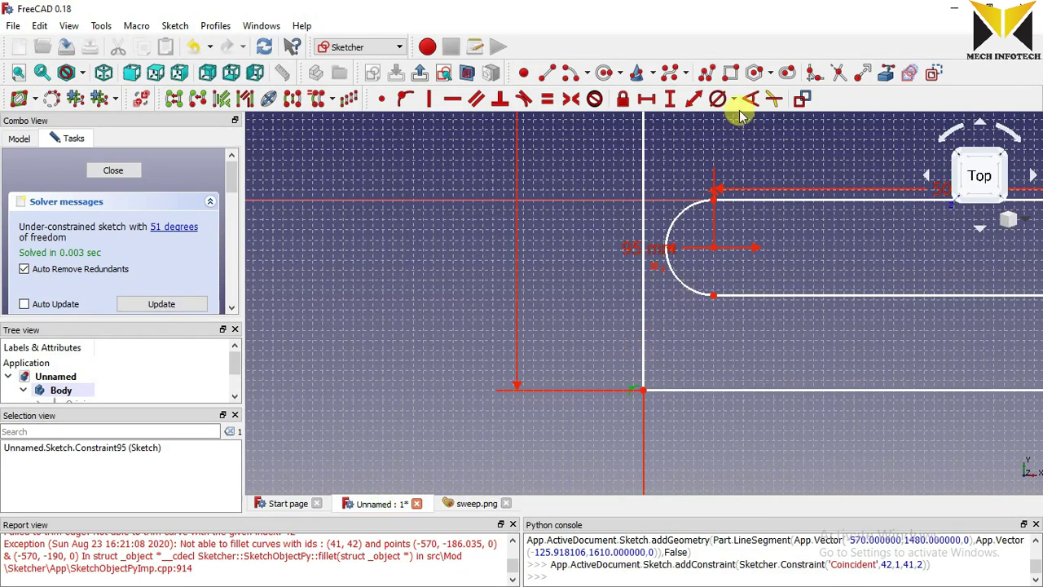
pyautogui.click(644, 350)
pyautogui.click(670, 394)
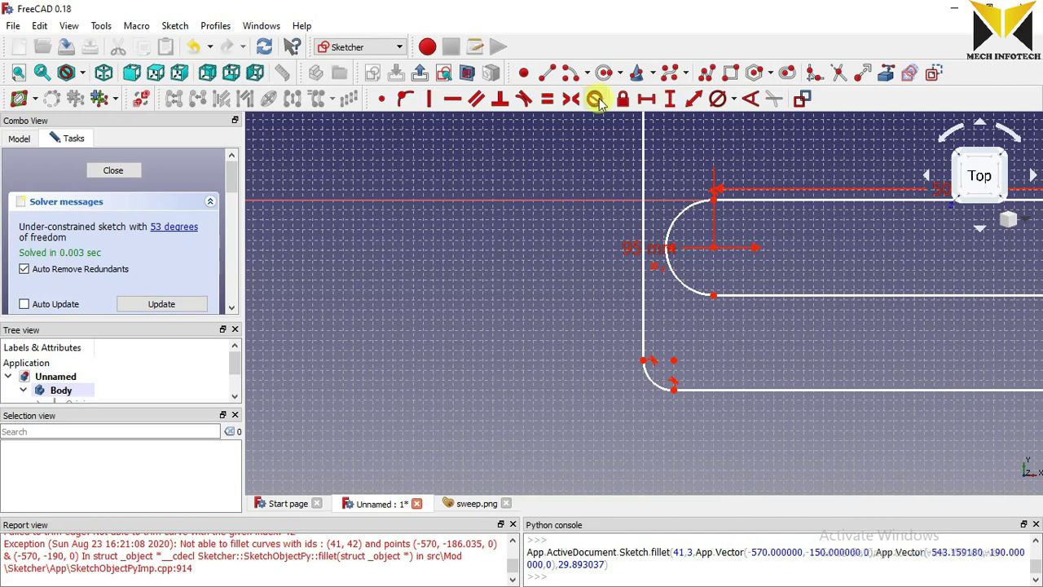
# Constrain the radius of the lower-left corner fillet to 65 mm.
pyautogui.click(734, 99)
pyautogui.click(745, 119)
pyautogui.click(649, 383)
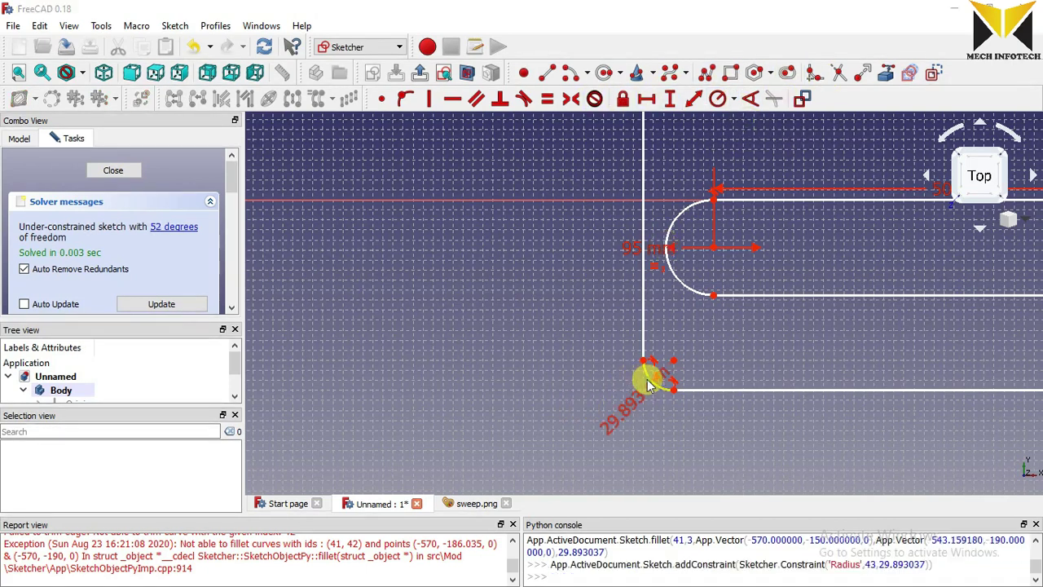
pyautogui.press('Return')
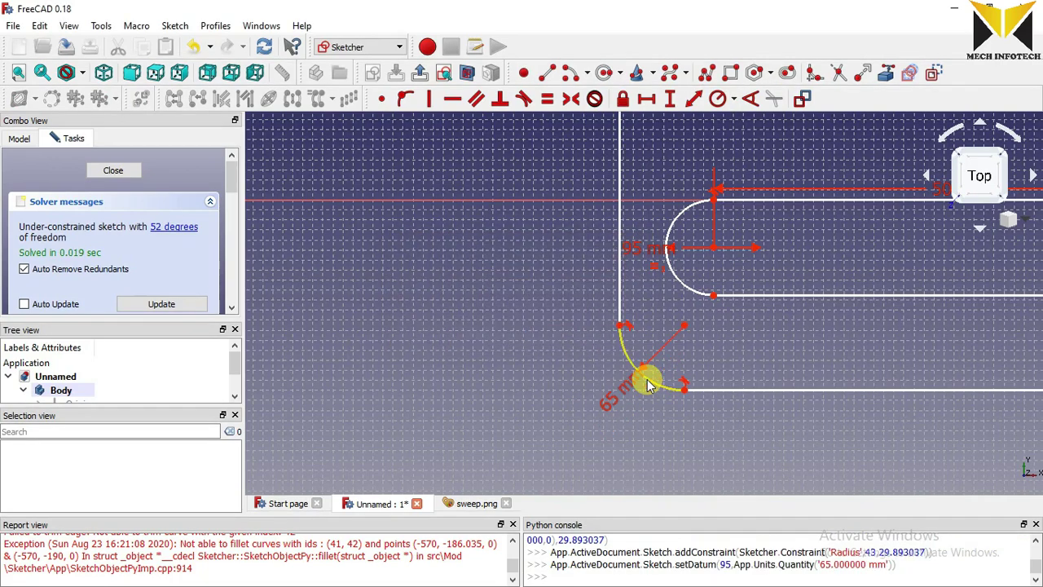
# Check the top tube's angle in sweep.png and constrain the angle between the sloping top line and the long vertical line to 95°.
pyautogui.scroll(-5, 624, 225)
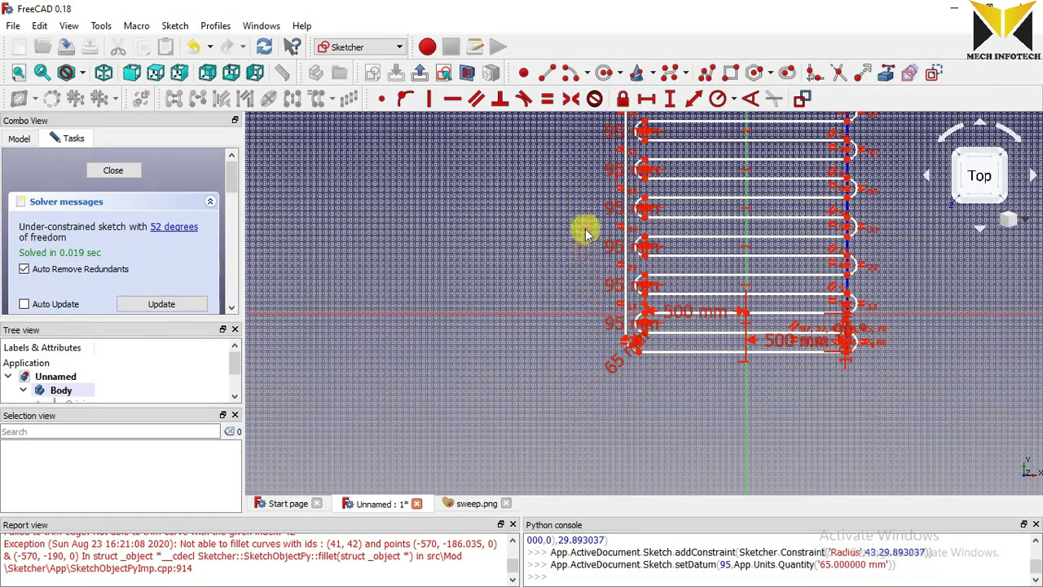
pyautogui.scroll(5, 603, 161)
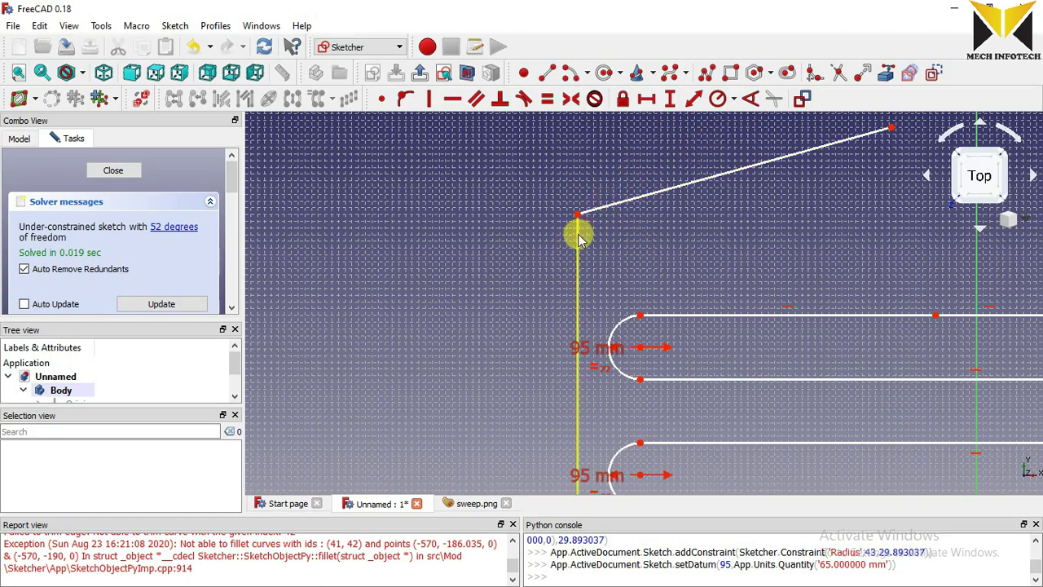
pyautogui.click(471, 503)
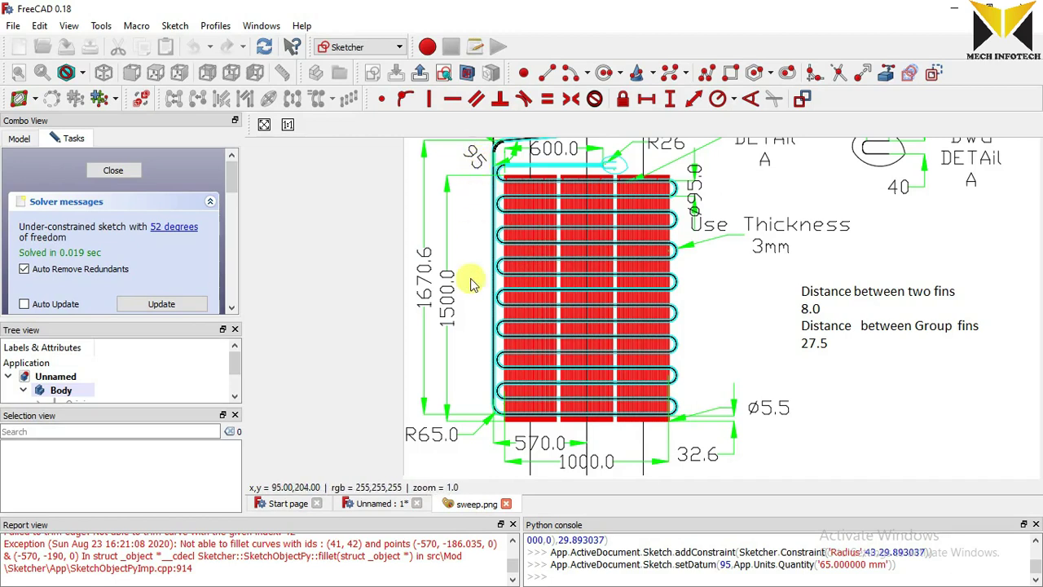
pyautogui.click(399, 504)
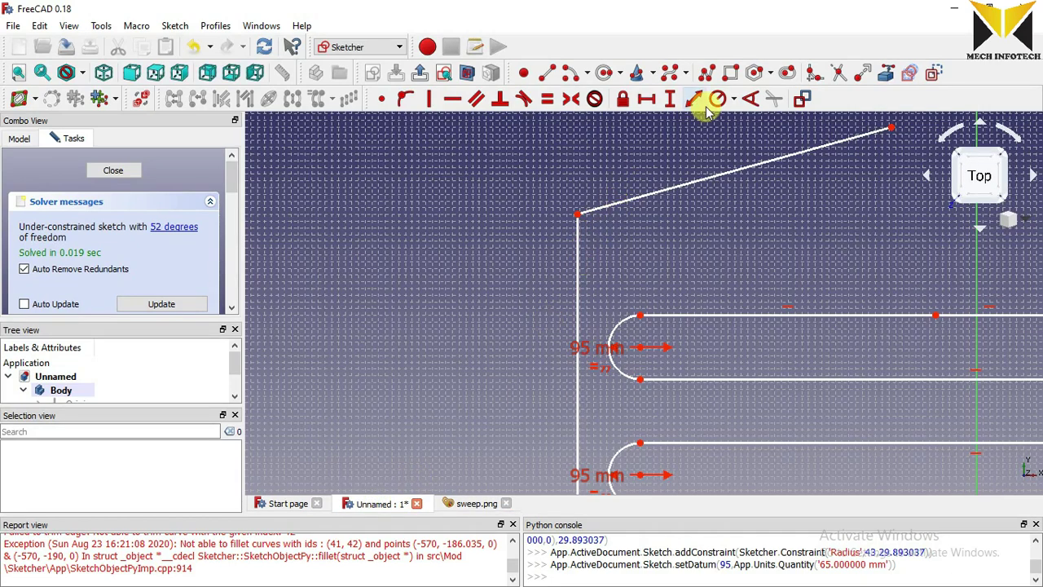
pyautogui.click(750, 100)
pyautogui.click(644, 195)
pyautogui.click(577, 234)
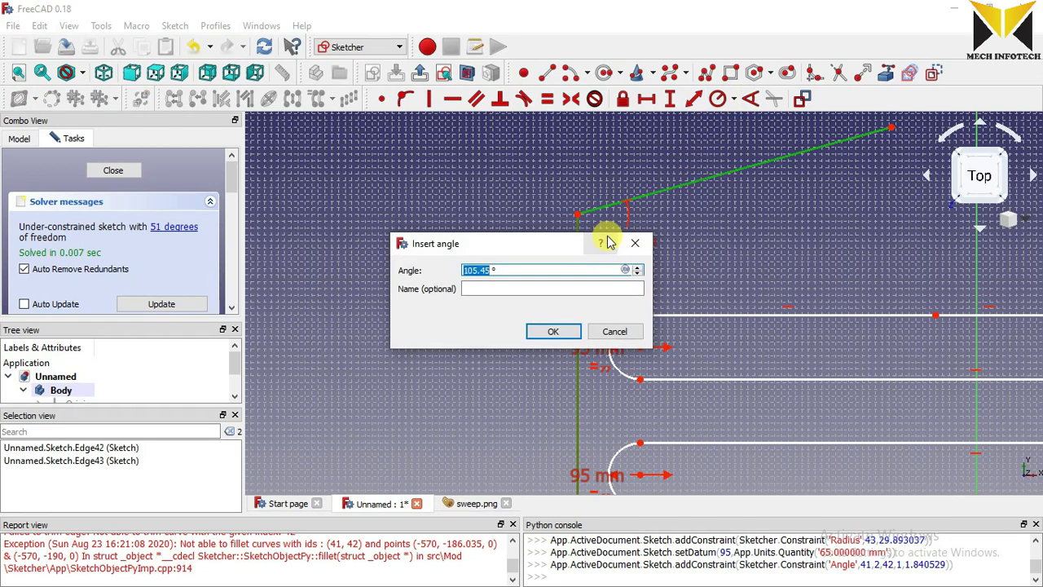
pyautogui.press('Return')
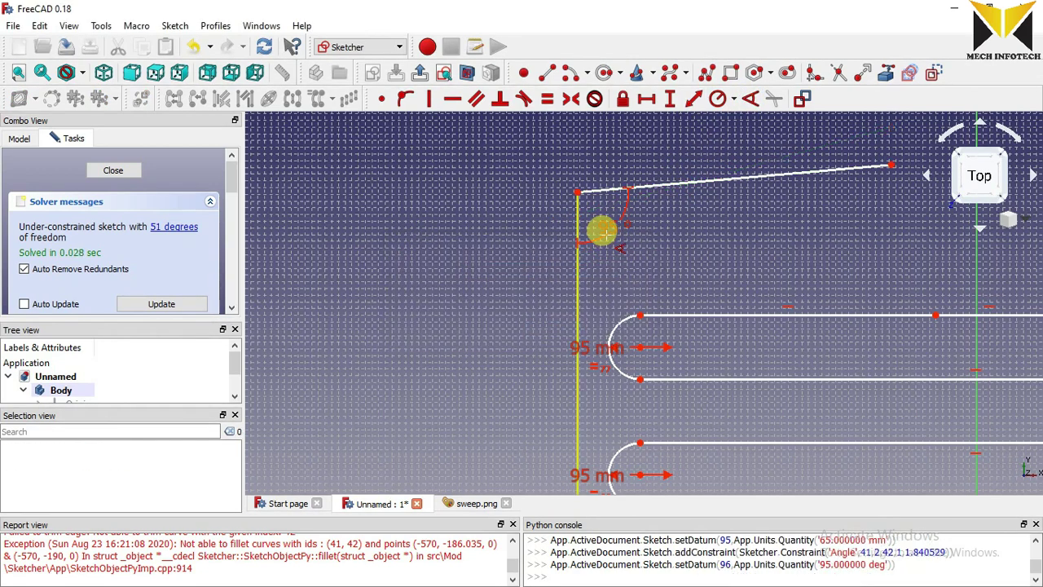
# Check the upper-left bend radius in sweep.png and fillet the corner between the long vertical line and the sloping top line.
pyautogui.scroll(-3, 598, 269)
pyautogui.scroll(-2, 582, 383)
pyautogui.scroll(2, 601, 469)
pyautogui.scroll(2, 607, 460)
pyautogui.scroll(-4, 610, 442)
pyautogui.scroll(4, 605, 199)
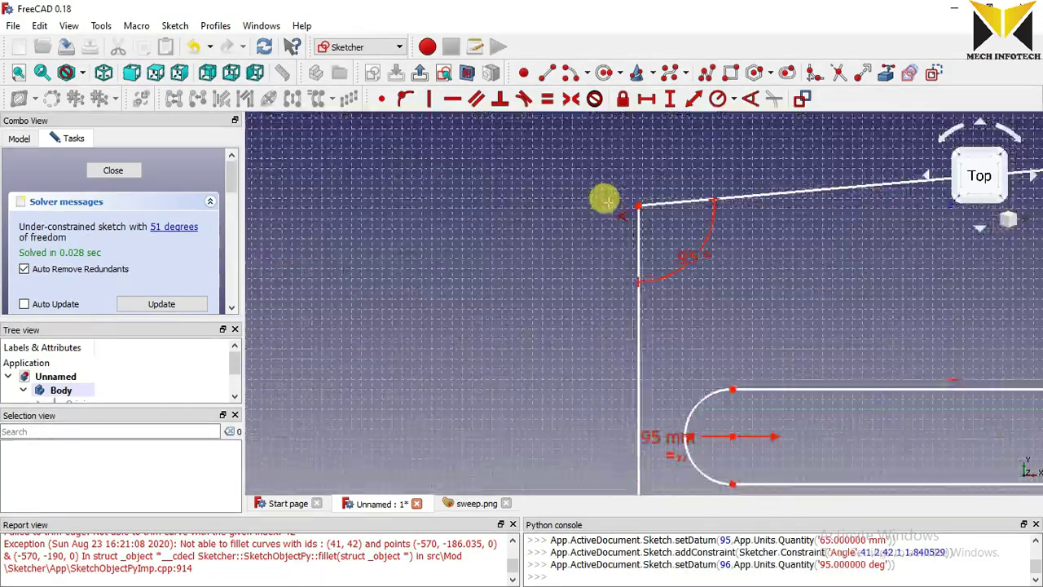
pyautogui.click(472, 504)
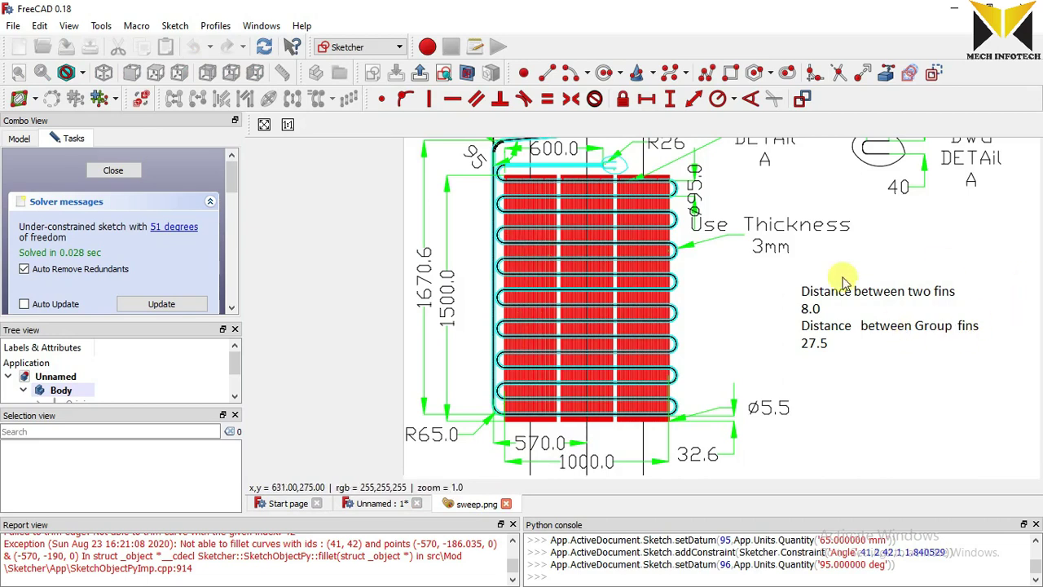
pyautogui.moveTo(787, 264); pyautogui.dragTo(806, 336, button='middle')
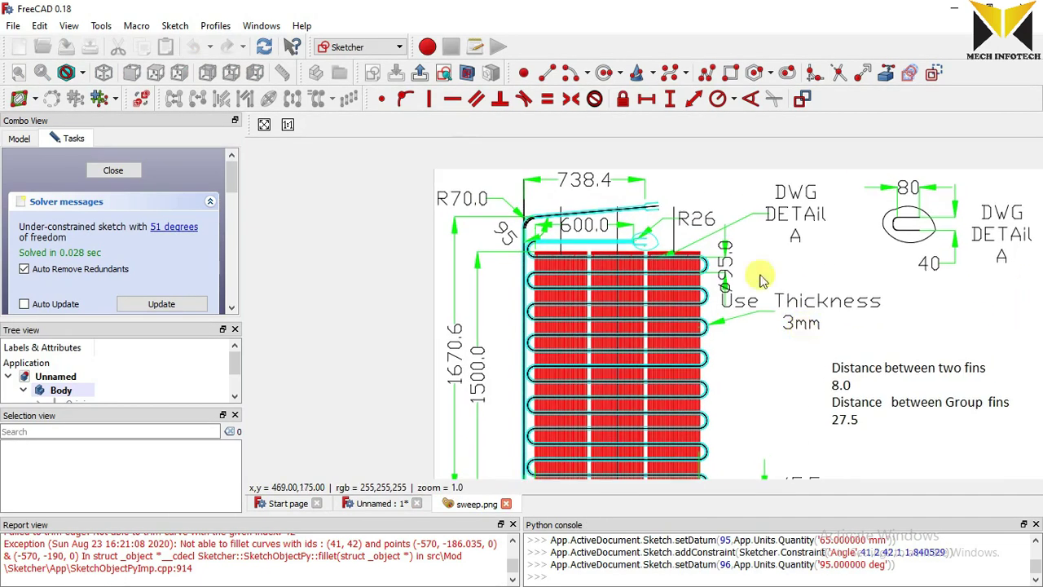
pyautogui.click(453, 208)
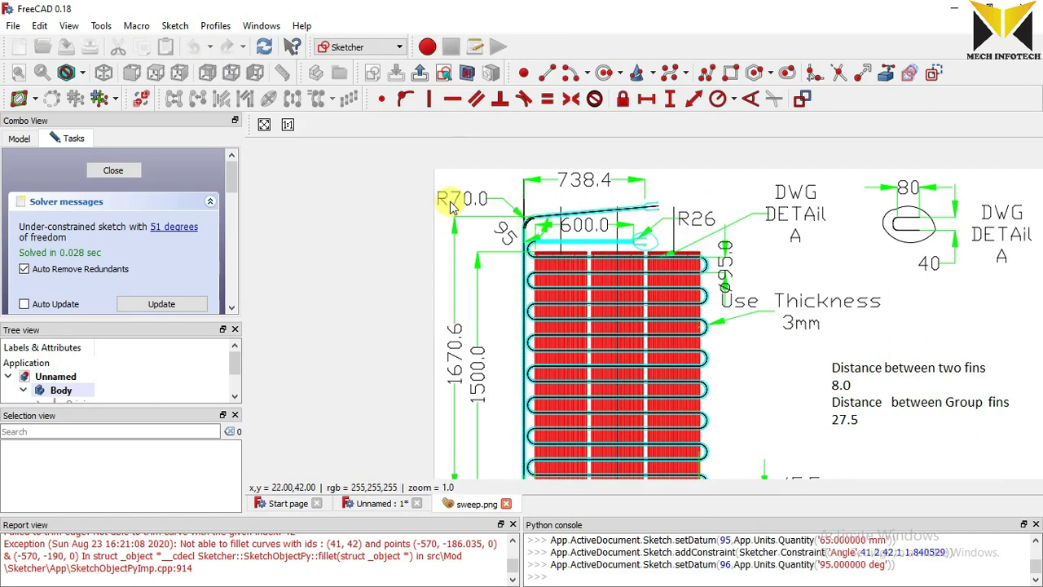
pyautogui.click(391, 505)
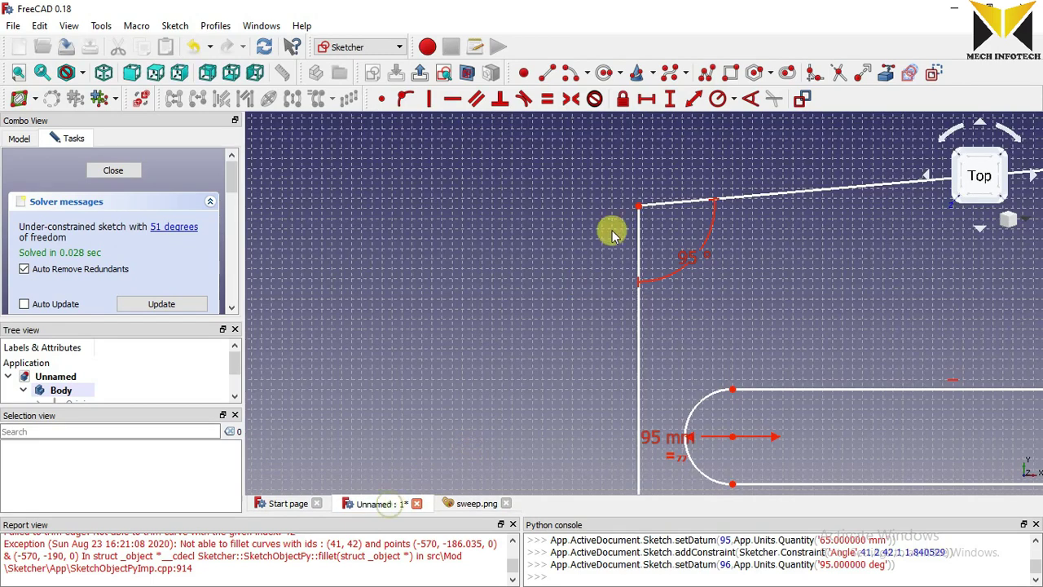
pyautogui.click(735, 100)
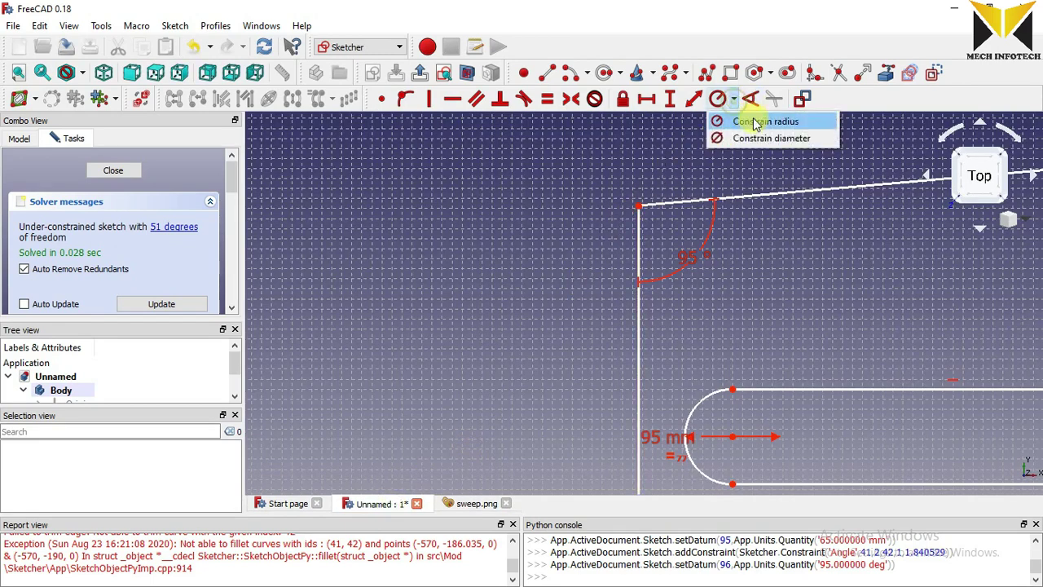
pyautogui.click(735, 101)
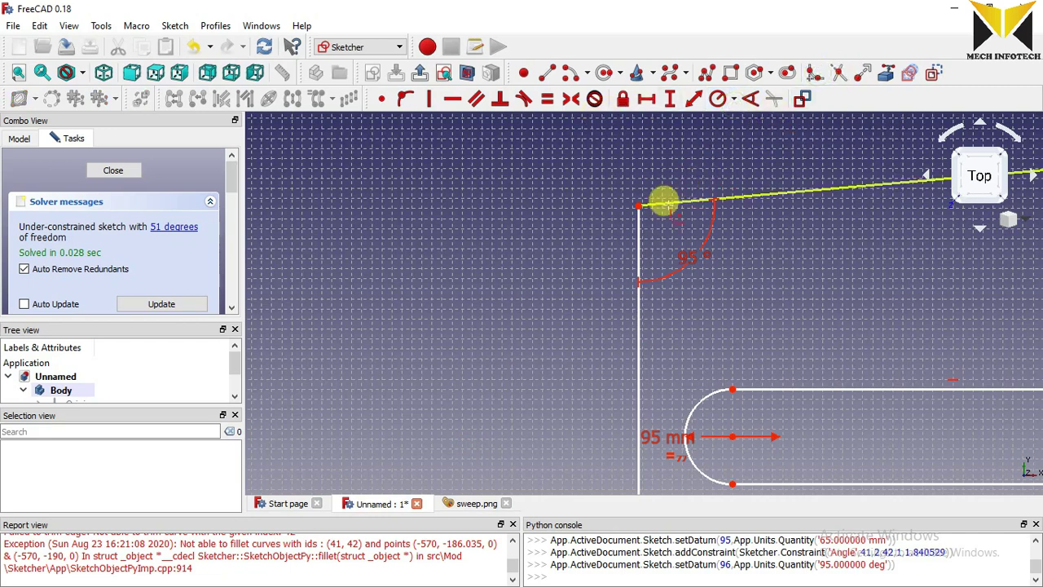
pyautogui.click(639, 233)
pyautogui.click(658, 202)
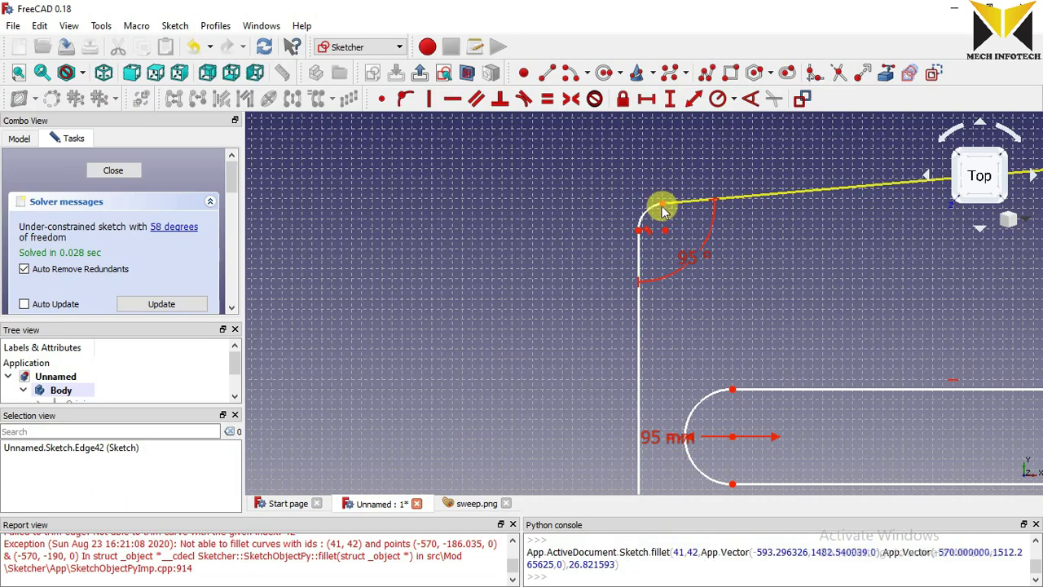
# Constrain the radius of the upper-left corner fillet to 70 mm.
pyautogui.click(735, 100)
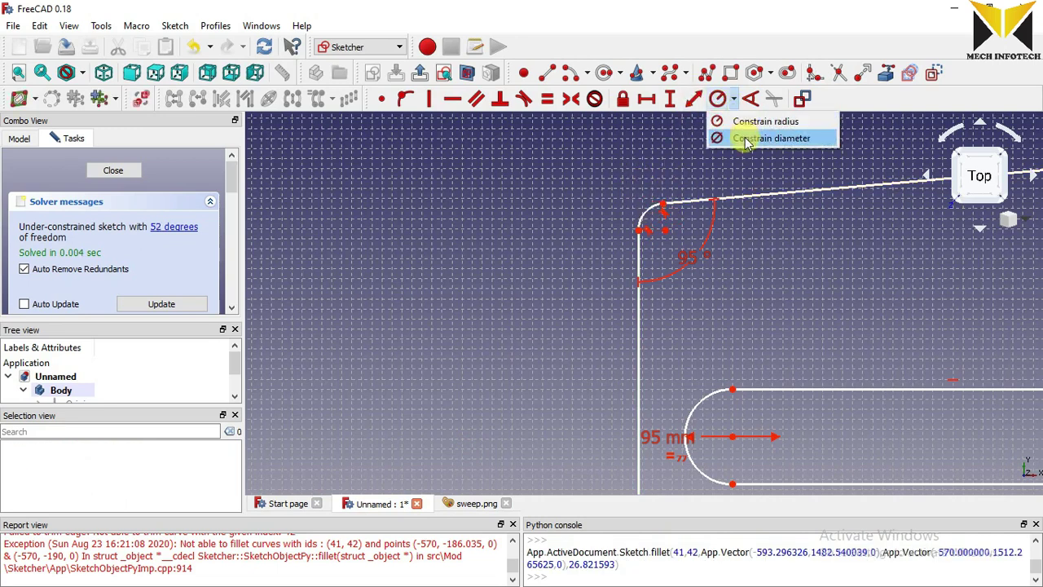
pyautogui.click(743, 138)
pyautogui.click(735, 100)
pyautogui.click(766, 118)
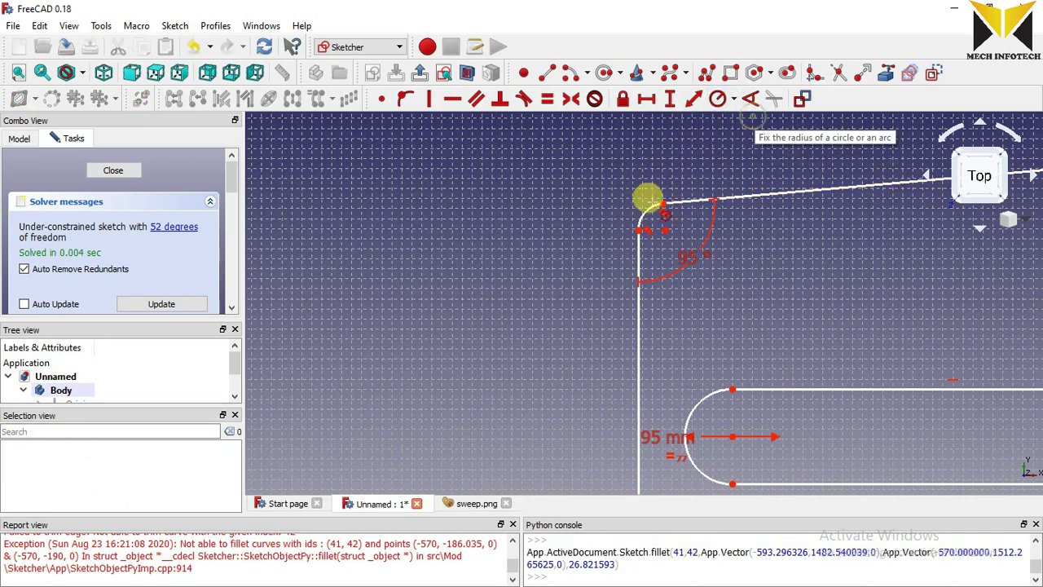
pyautogui.click(650, 210)
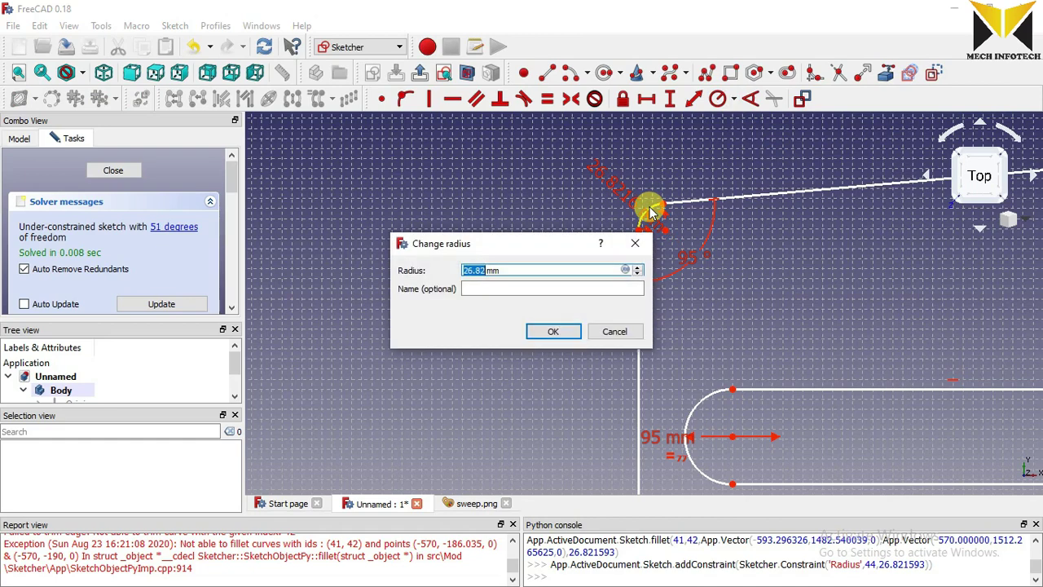
pyautogui.press('Return')
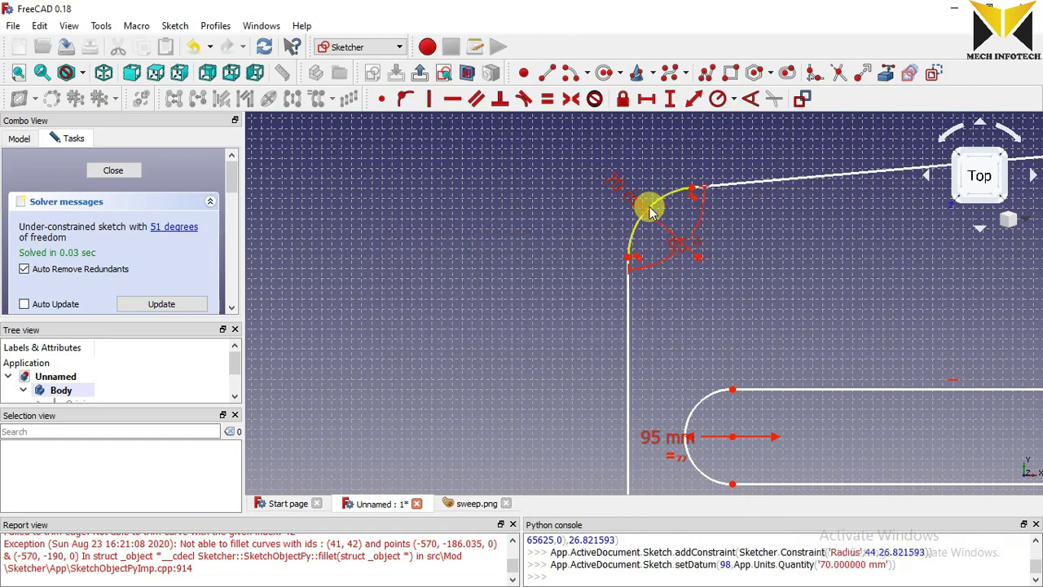
# Add a length constraint to the sloping top line of the tube path.
pyautogui.scroll(-5, 649, 211)
pyautogui.scroll(-2, 594, 280)
pyautogui.scroll(3, 587, 448)
pyautogui.scroll(2, 594, 457)
pyautogui.scroll(-5, 610, 426)
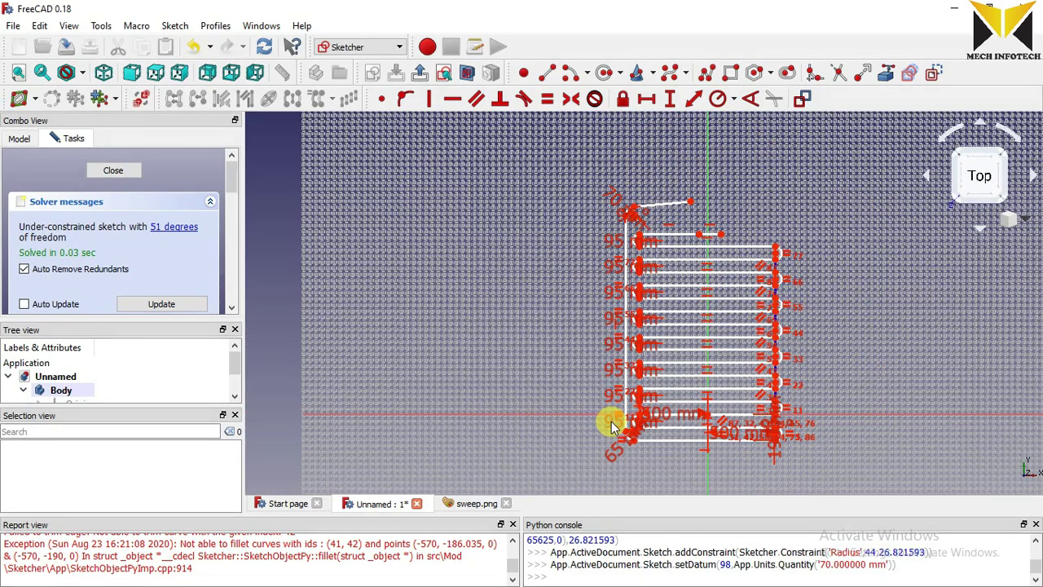
pyautogui.scroll(3, 626, 212)
pyautogui.scroll(2, 635, 205)
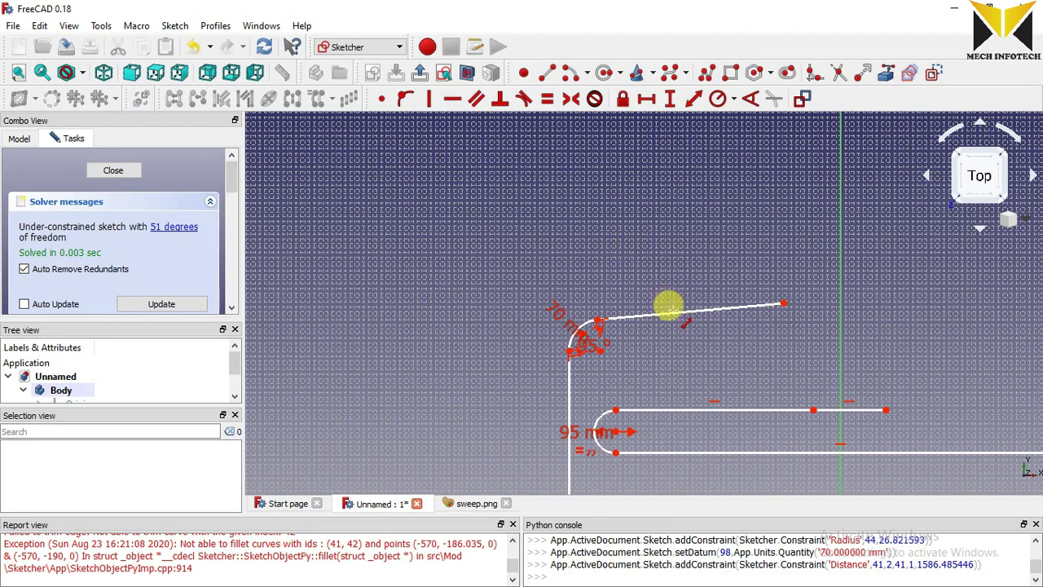
pyautogui.click(675, 308)
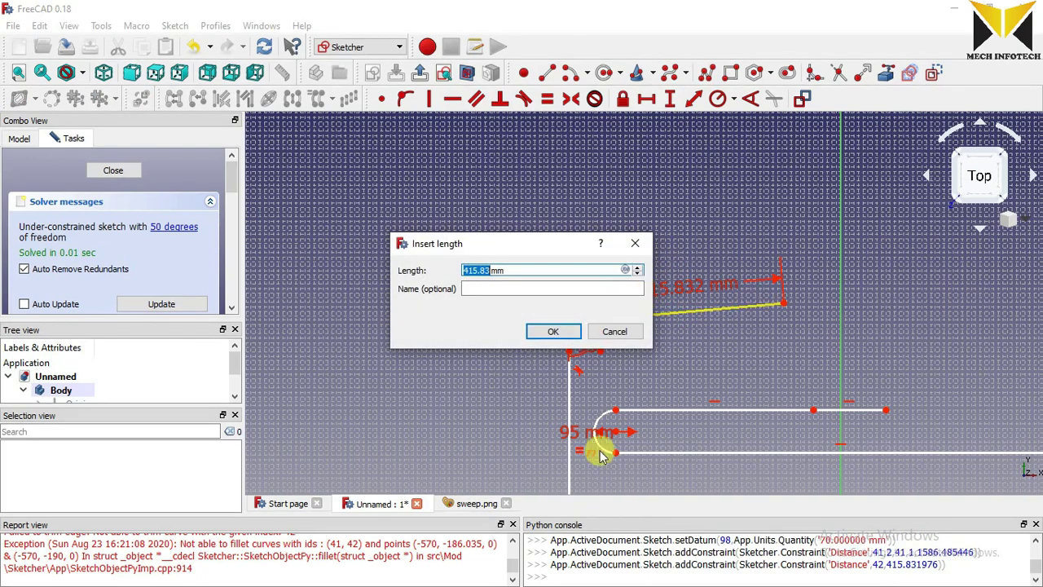
pyautogui.click(553, 332)
# Check the top tube's dimension in sweep.png and set the sloping top line's length to 738.4 mm.
pyautogui.click(457, 504)
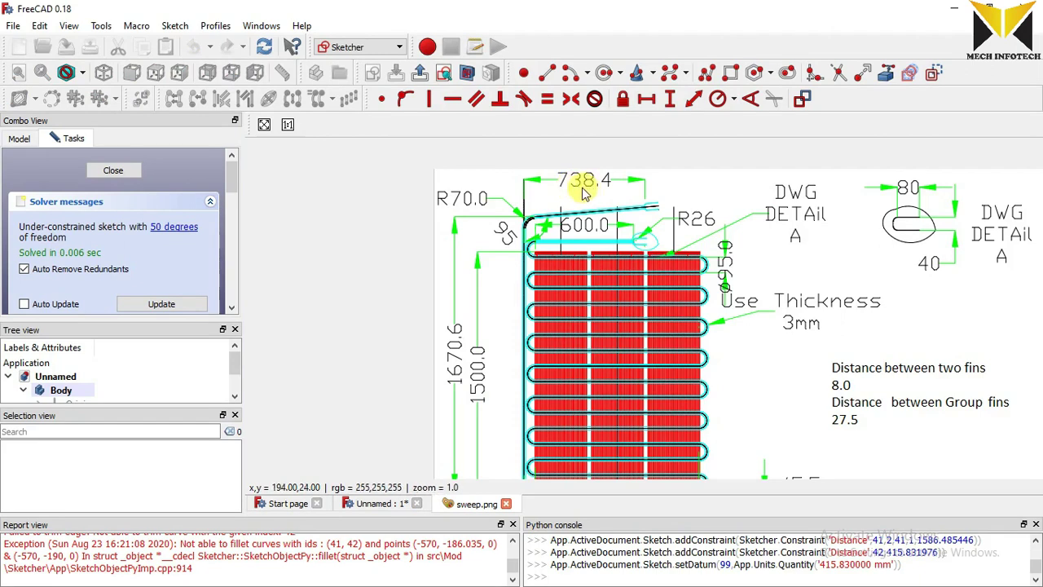
pyautogui.click(393, 503)
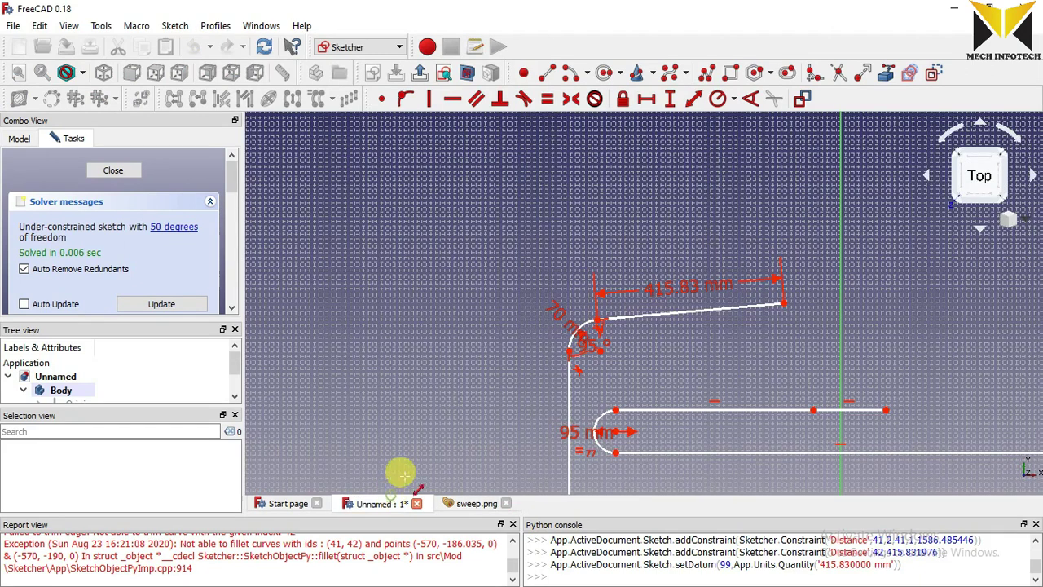
pyautogui.doubleClick(677, 283)
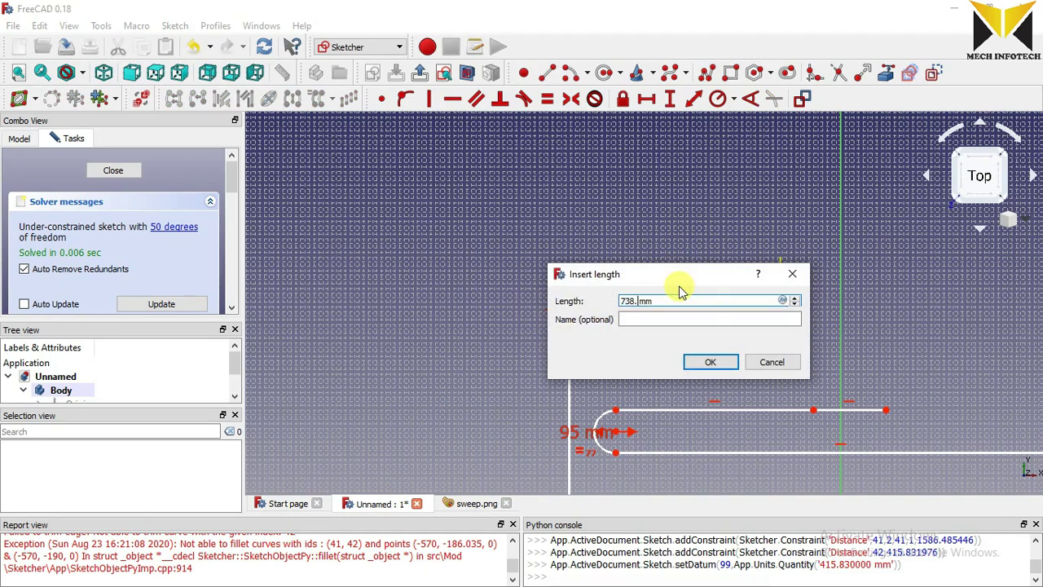
pyautogui.click(701, 362)
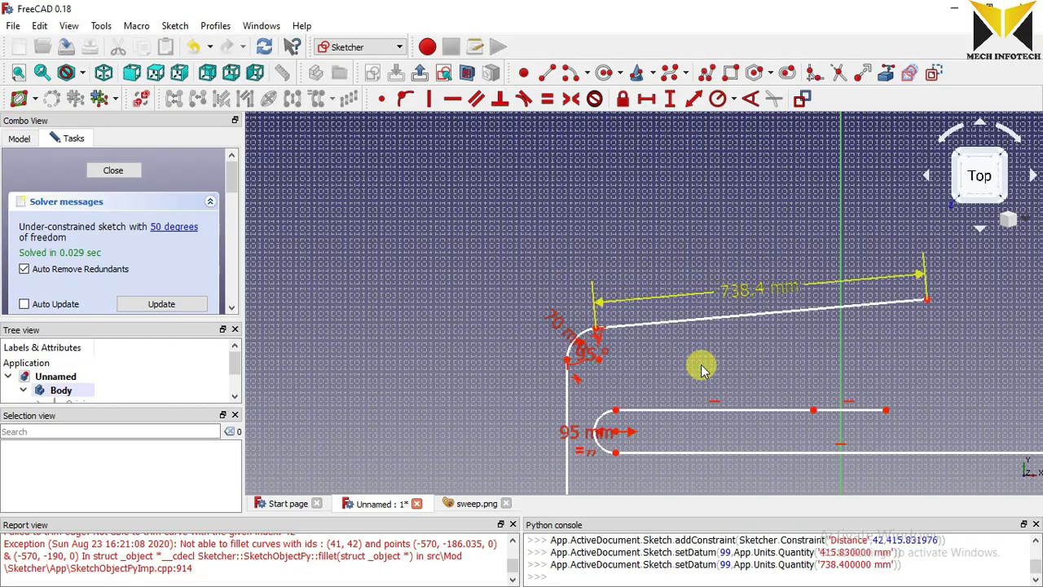
# Look over the completed coil path and leave the sketch to return to the Part Design workbench.
pyautogui.scroll(-5, 562, 310)
pyautogui.scroll(5, 564, 375)
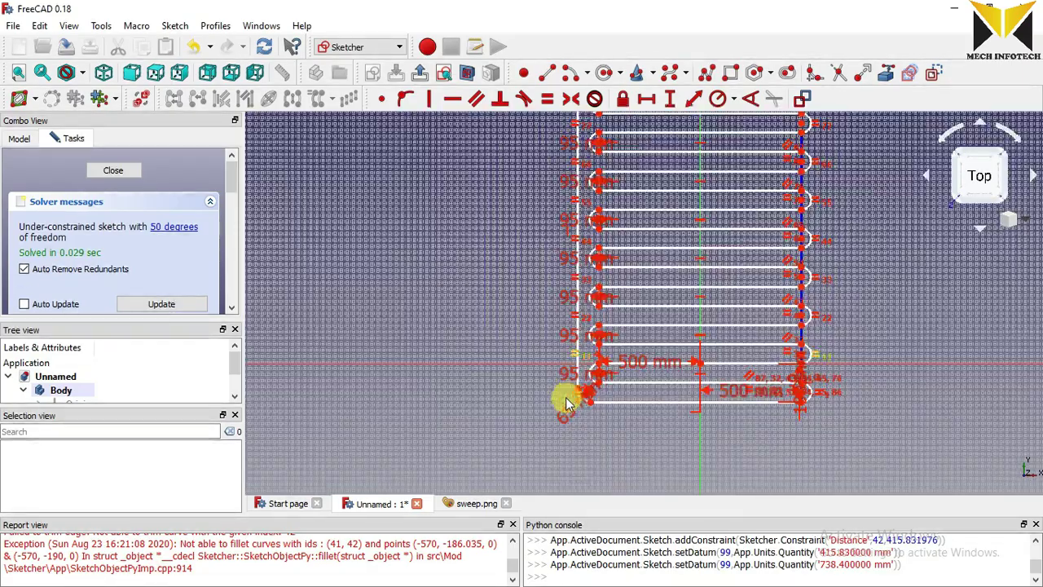
pyautogui.scroll(3, 604, 406)
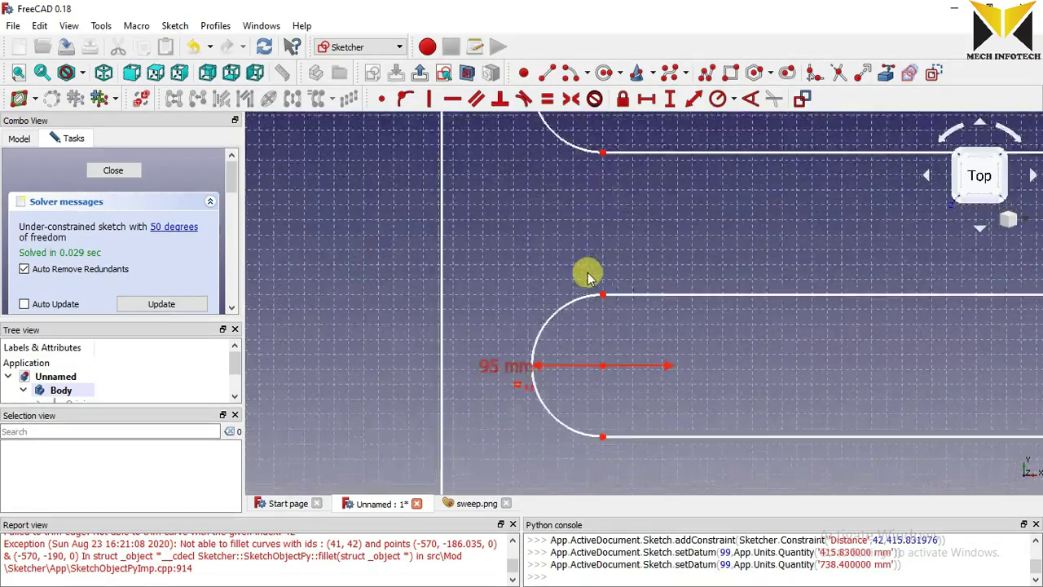
pyautogui.scroll(-6, 582, 265)
pyautogui.scroll(5, 601, 147)
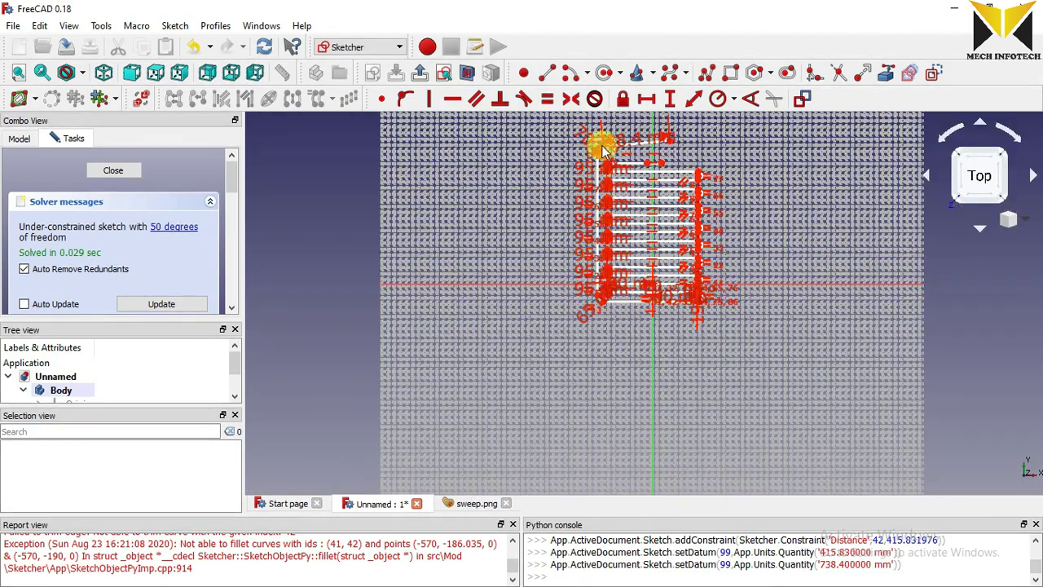
pyautogui.click(419, 73)
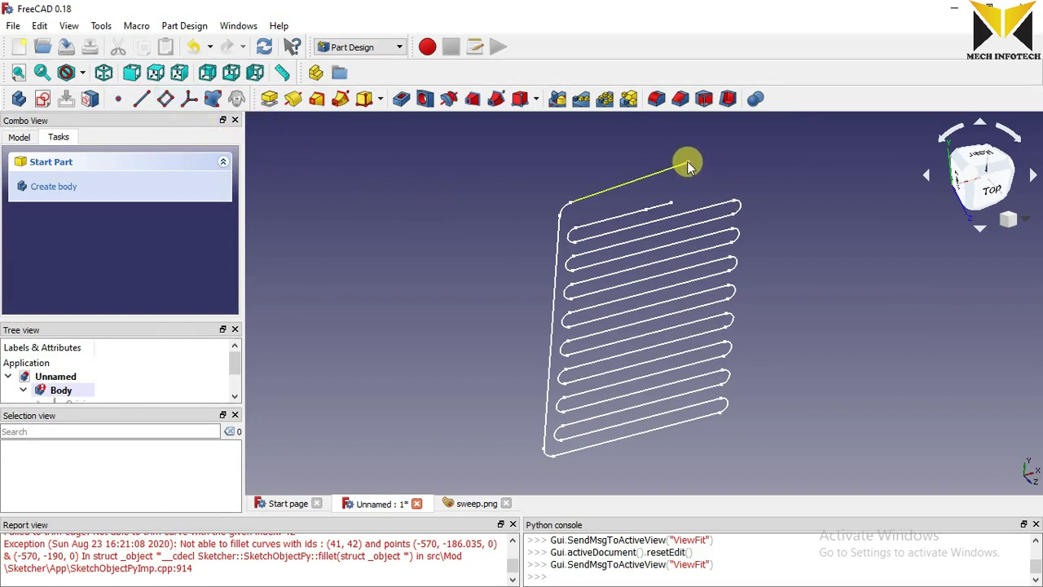
# Create a datum plane through the free endpoint of the sloping top line, attached with mode Normal to edge to that line.
pyautogui.click(164, 100)
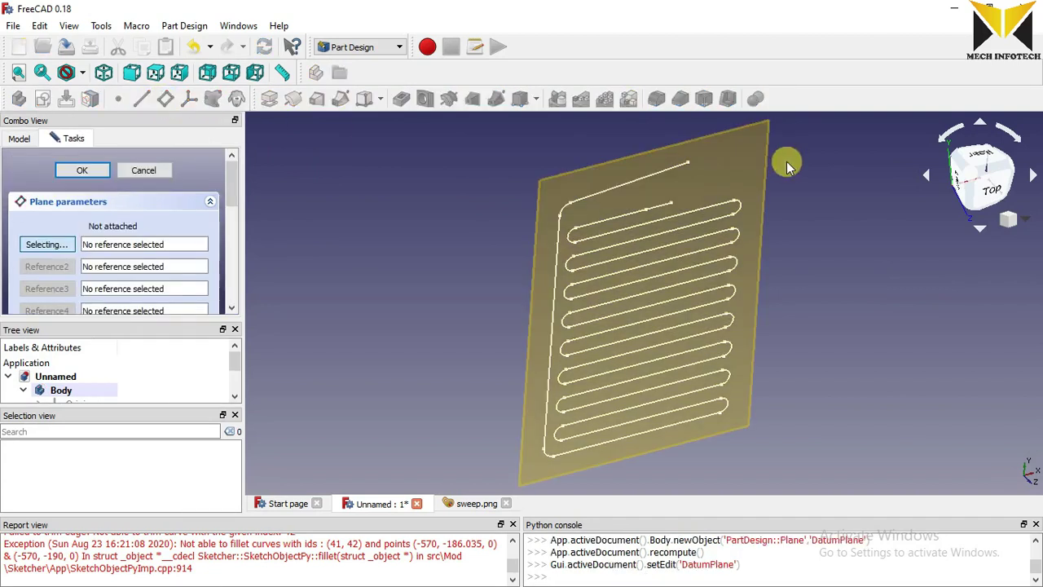
pyautogui.click(689, 163)
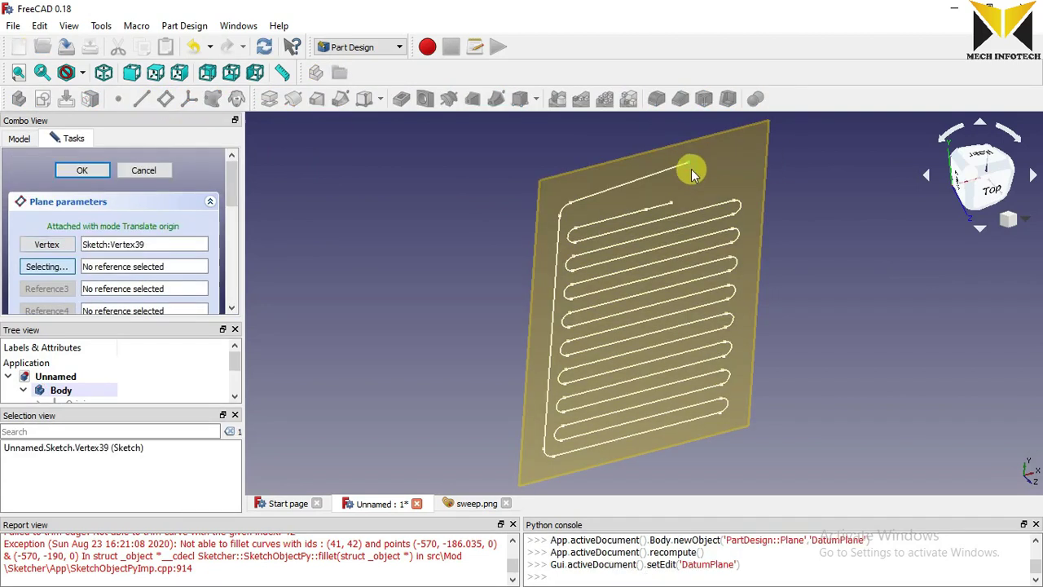
pyautogui.click(671, 169)
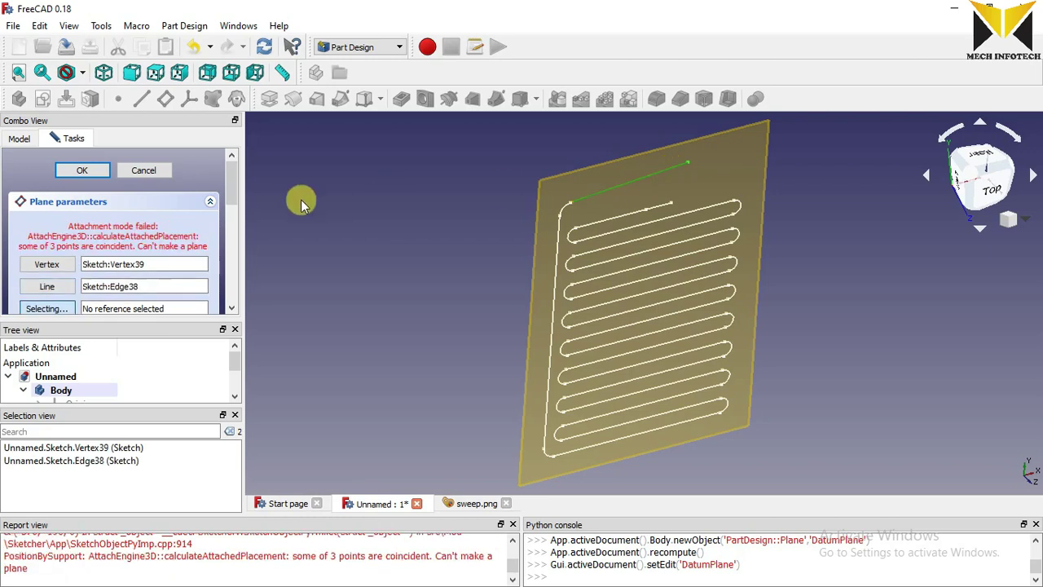
pyautogui.moveTo(234, 193); pyautogui.dragTo(237, 254)
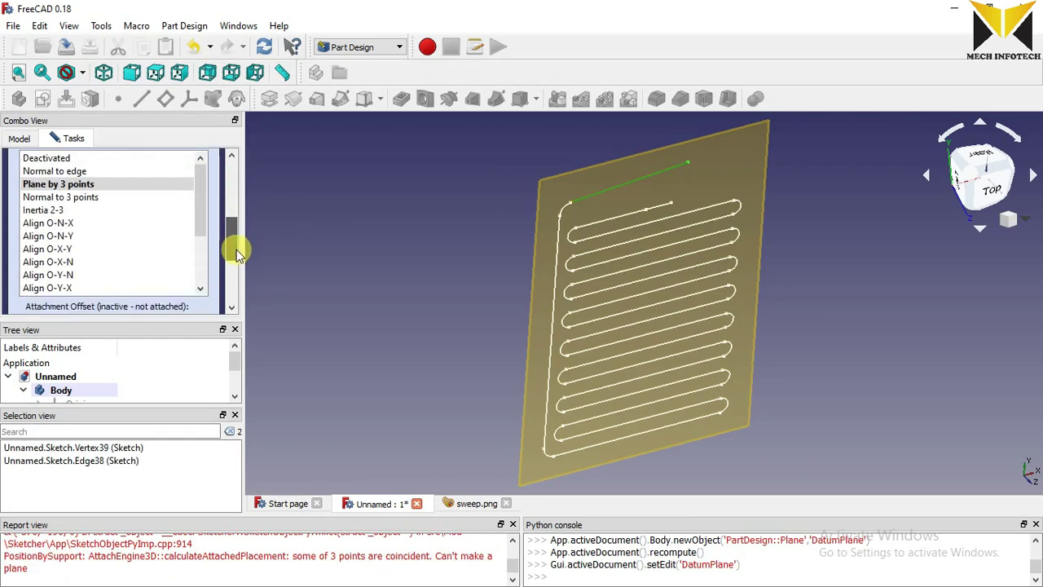
pyautogui.click(65, 172)
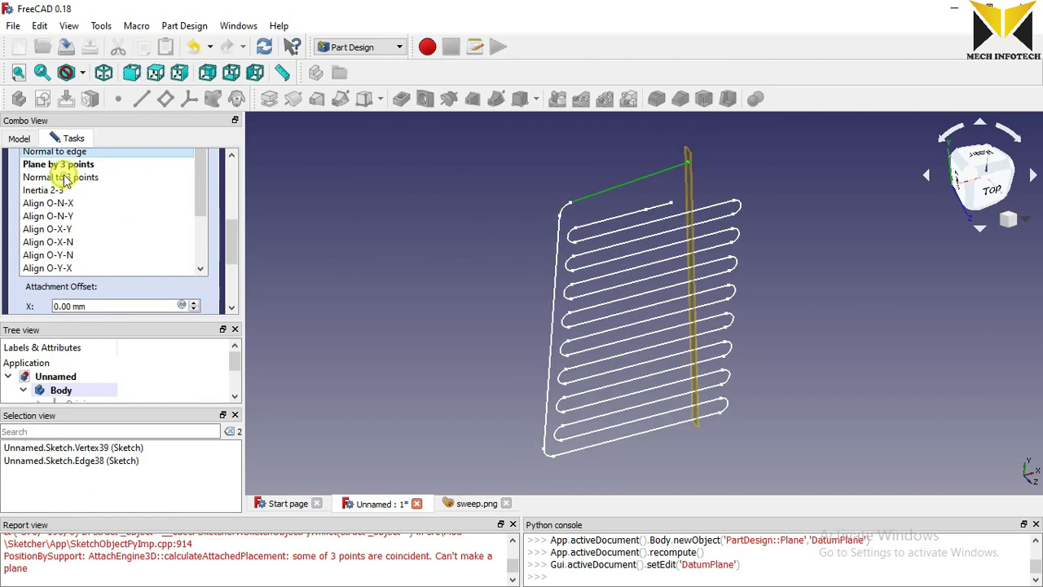
pyautogui.moveTo(233, 231); pyautogui.dragTo(221, 146)
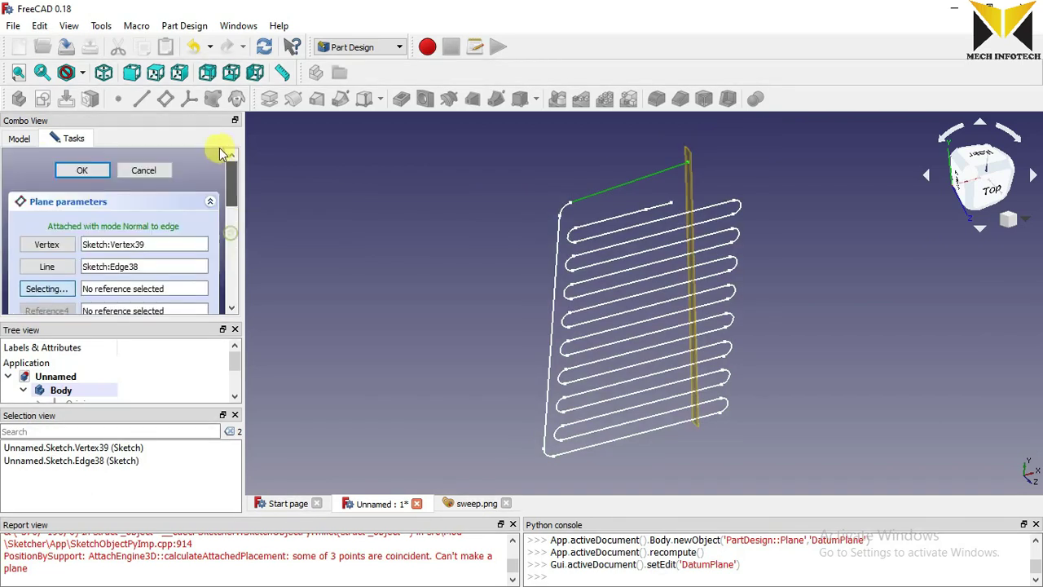
pyautogui.click(84, 168)
# Start a new sketch on the datum plane at the end of the sloping top line.
pyautogui.scroll(3, 690, 167)
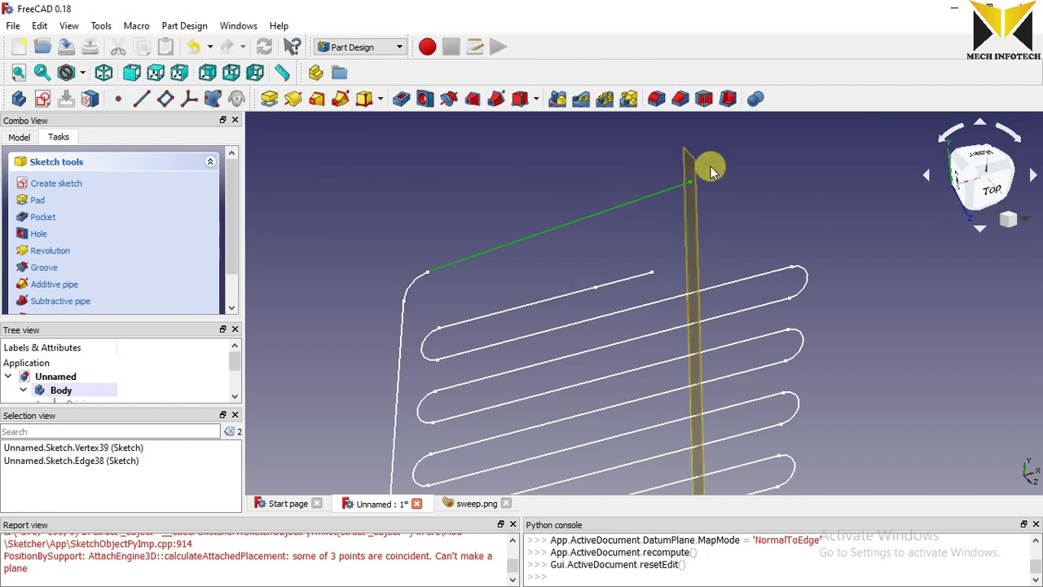
pyautogui.scroll(3, 688, 163)
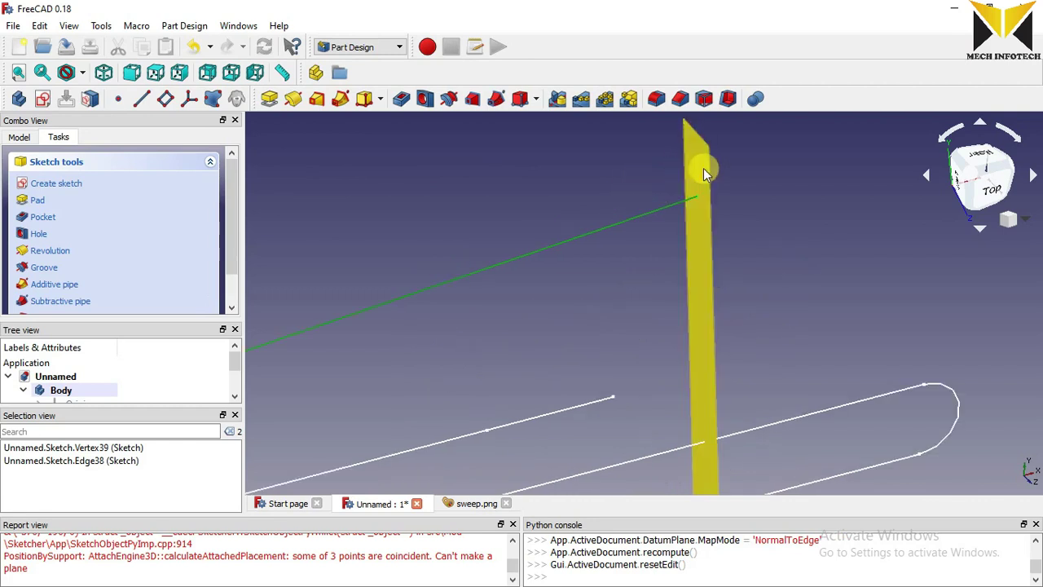
pyautogui.click(706, 173)
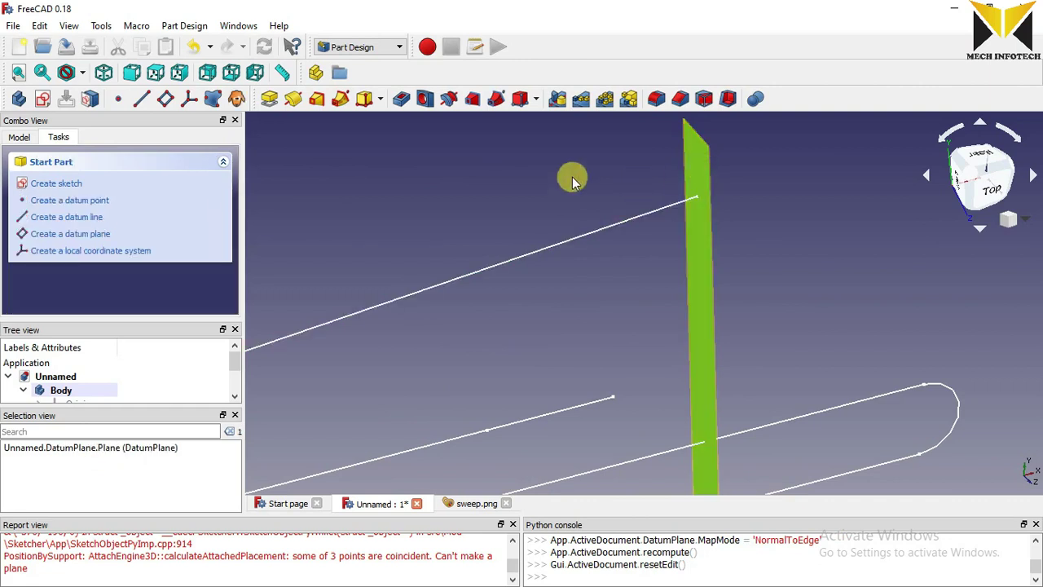
pyautogui.click(42, 100)
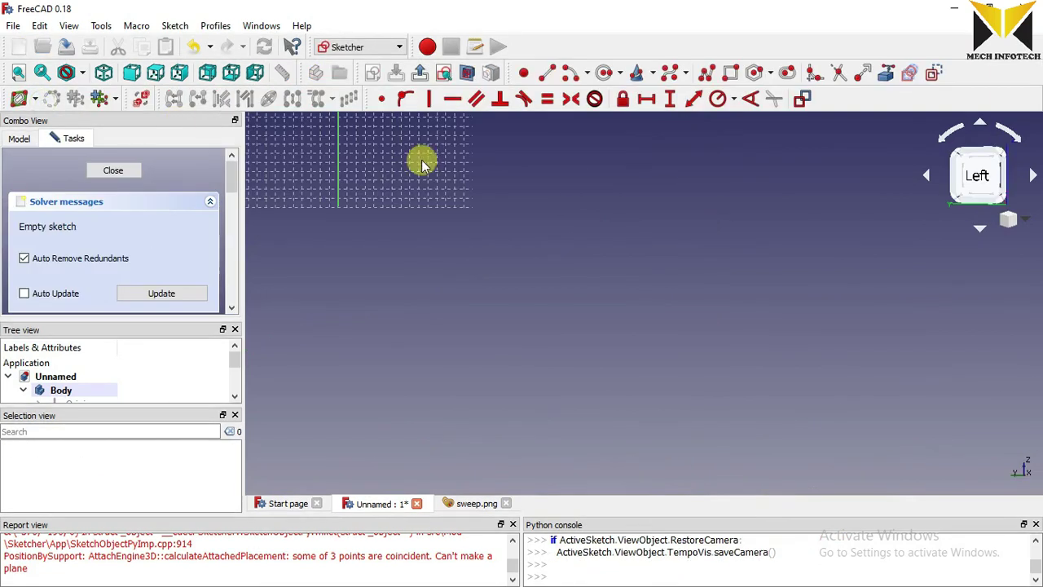
# Draw a circle centred on the sketch origin and constrain its diameter to 20 mm.
pyautogui.scroll(3, 456, 155)
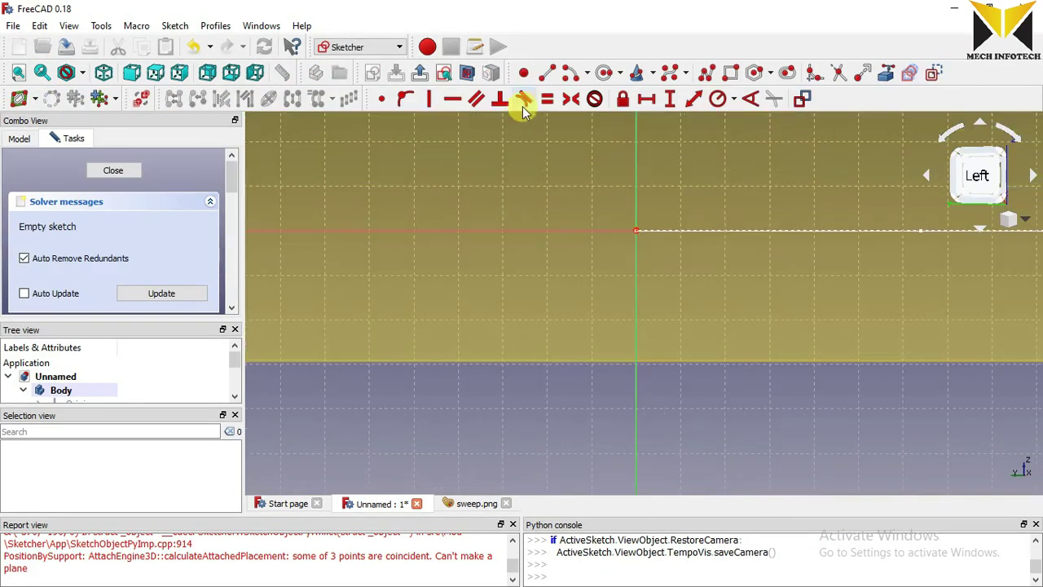
pyautogui.click(607, 75)
pyautogui.click(635, 229)
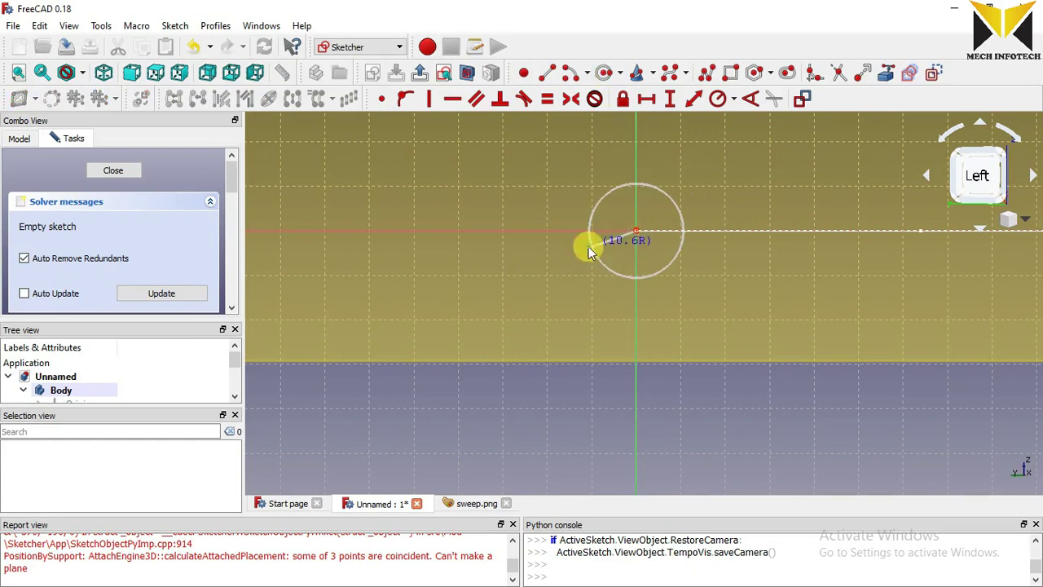
pyautogui.click(589, 236)
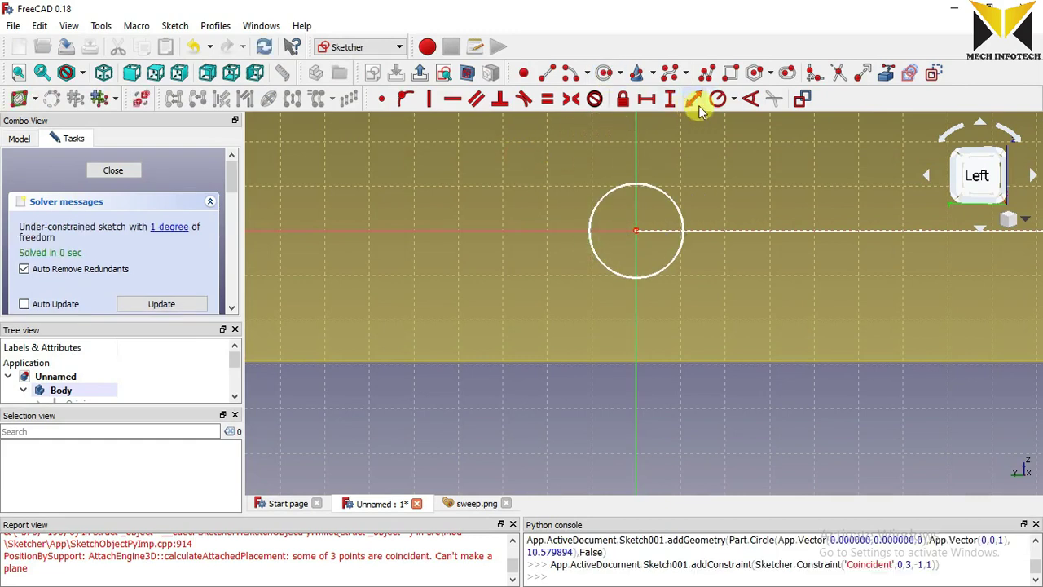
pyautogui.click(733, 99)
pyautogui.click(747, 139)
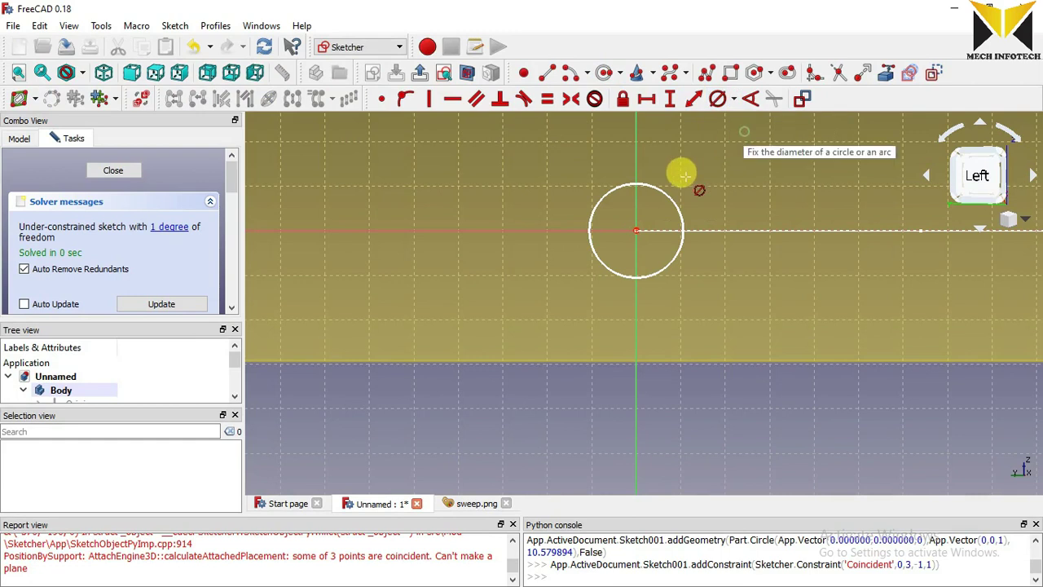
pyautogui.click(671, 197)
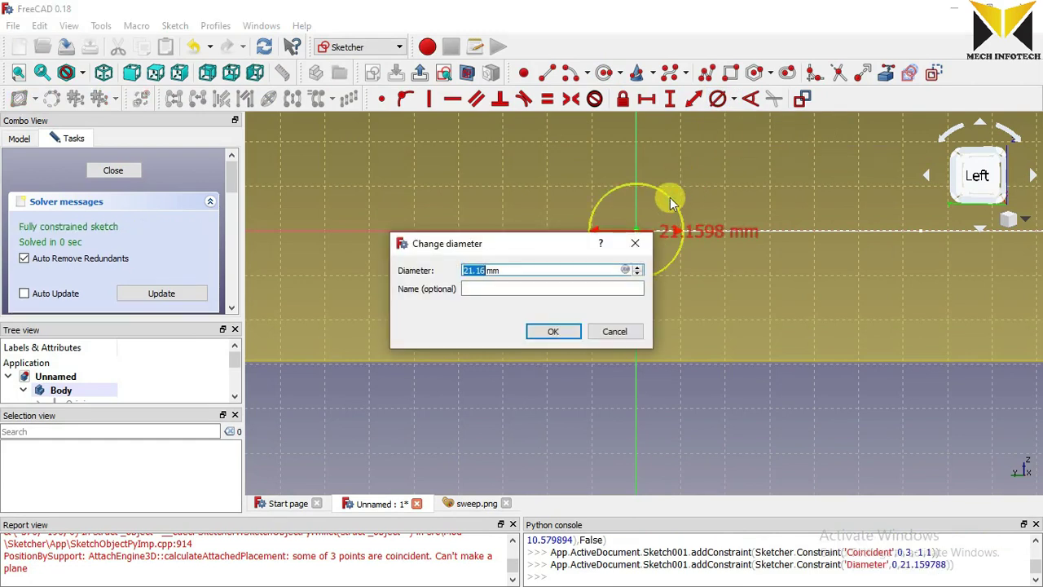
pyautogui.press('Return')
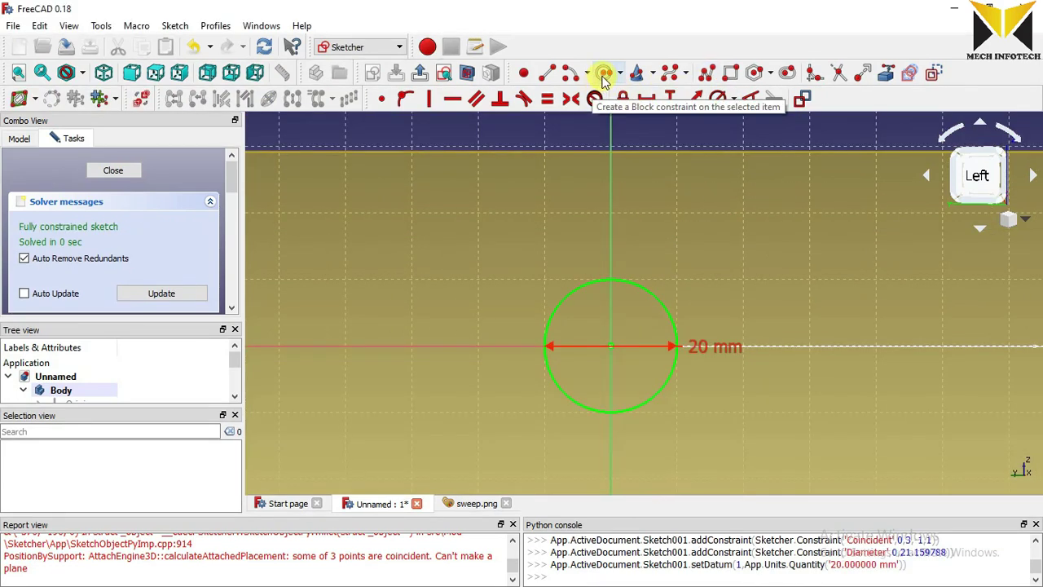
# Draw a concentric circle inside the 20 mm circle and constrain its diameter to 17 mm.
pyautogui.click(613, 348)
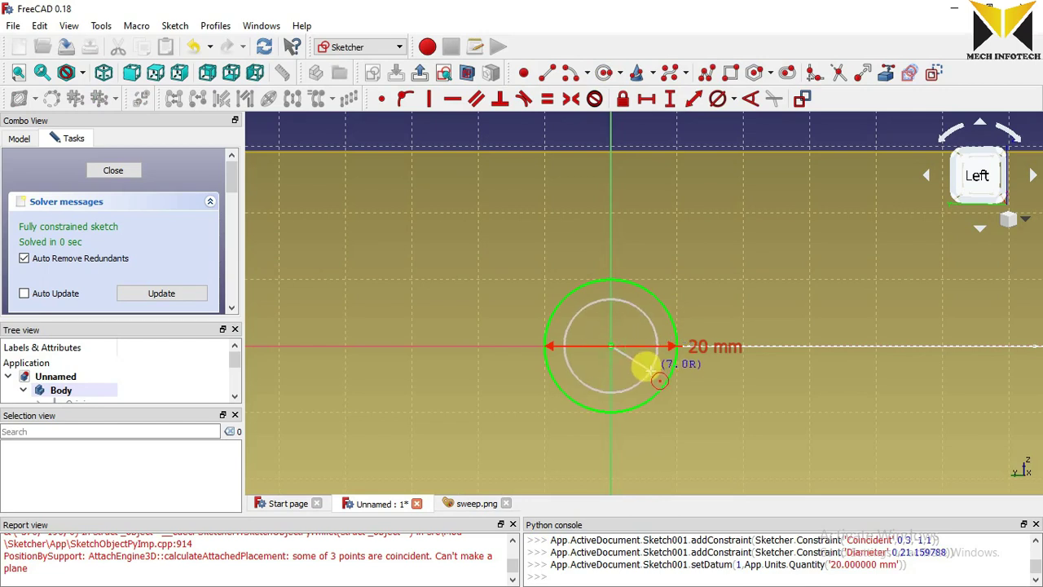
pyautogui.click(659, 375)
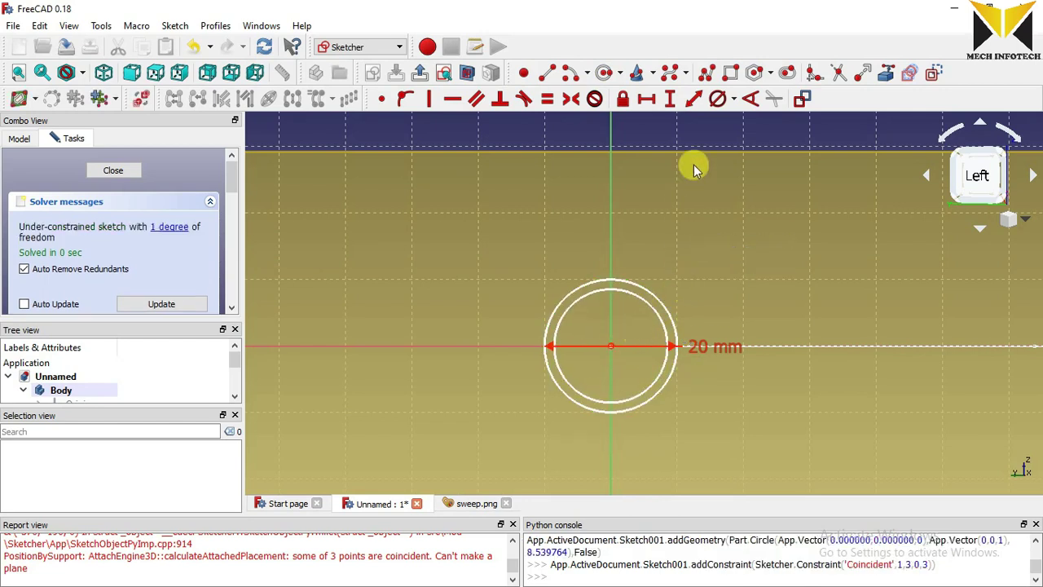
pyautogui.click(733, 102)
pyautogui.click(750, 139)
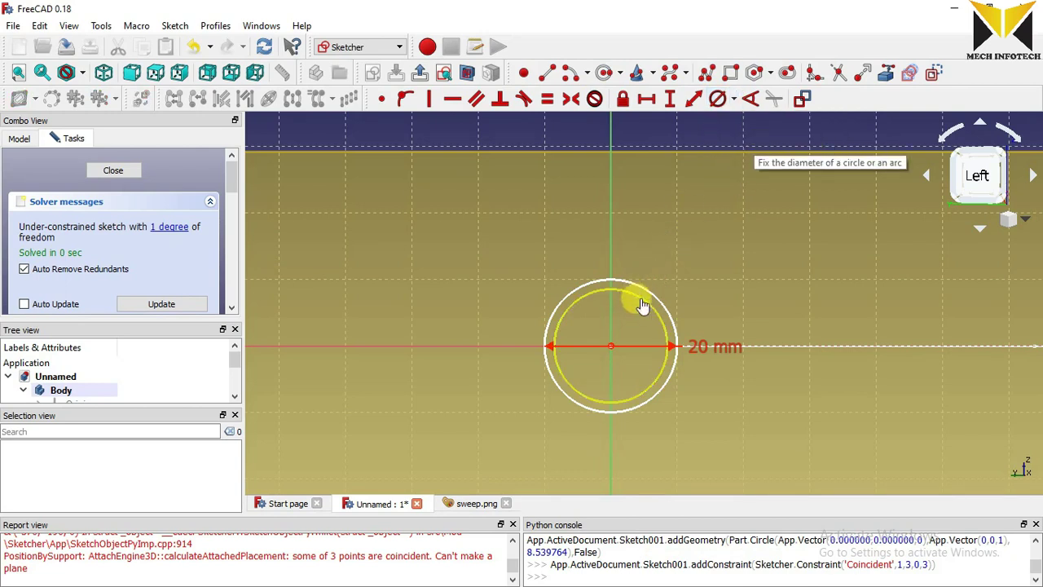
pyautogui.click(642, 304)
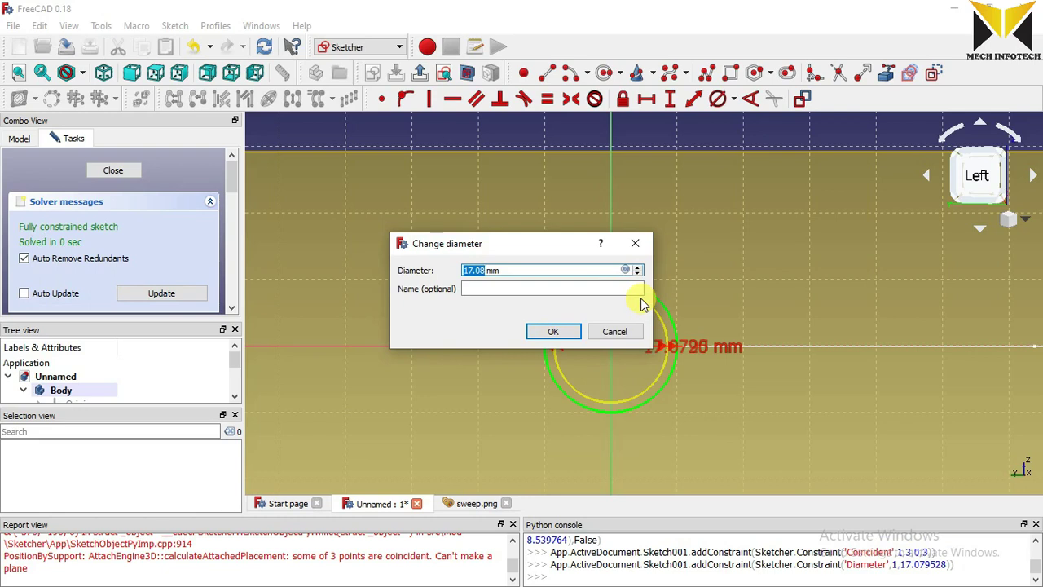
pyautogui.press('Return')
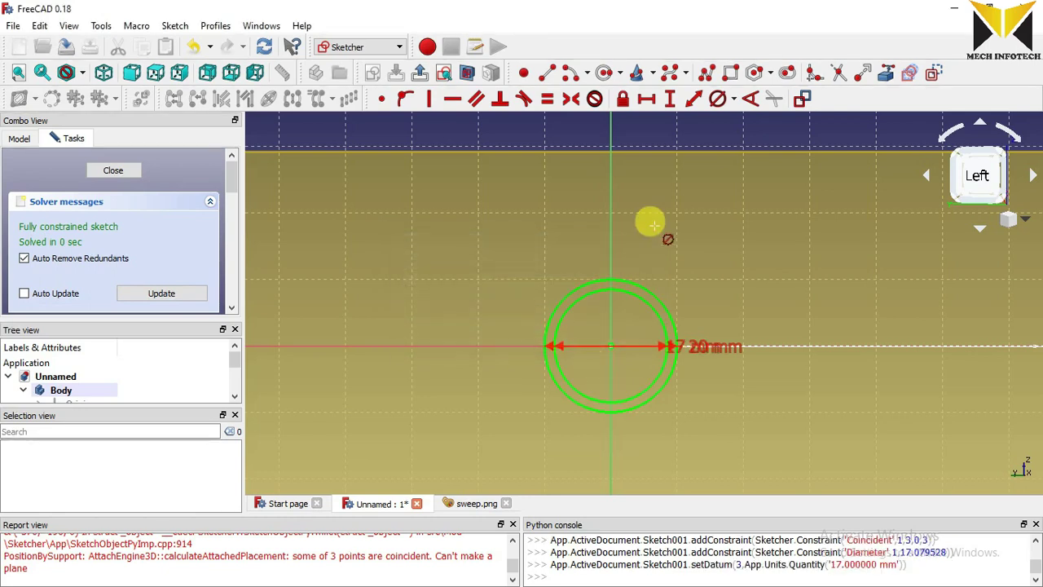
# Leave the finished tube profile sketch and clear the selection in the Part Design workbench.
pyautogui.scroll(-2, 655, 225)
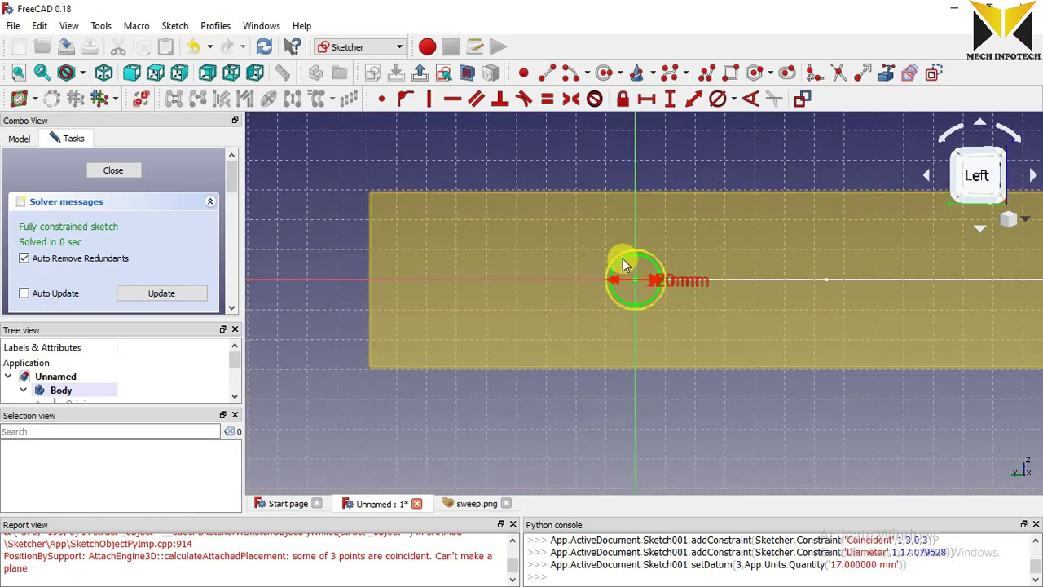
pyautogui.scroll(-3, 665, 234)
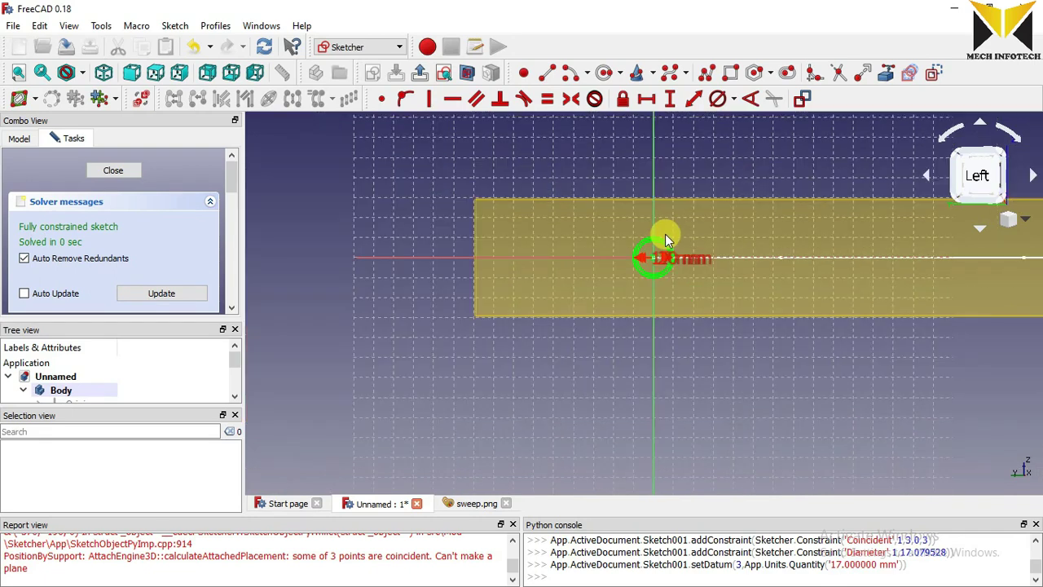
pyautogui.click(420, 73)
pyautogui.scroll(2, 402, 234)
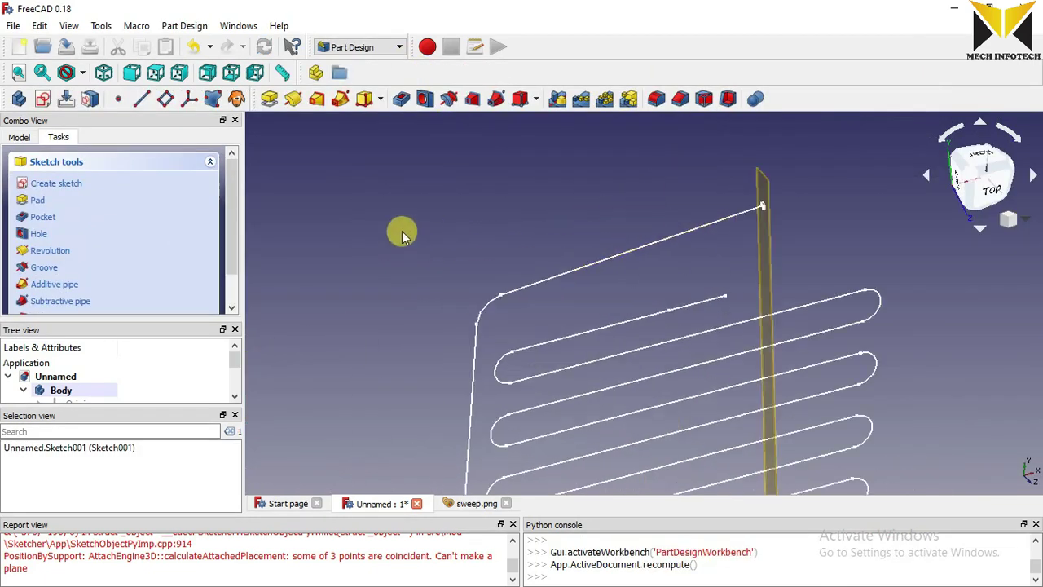
pyautogui.click(430, 221)
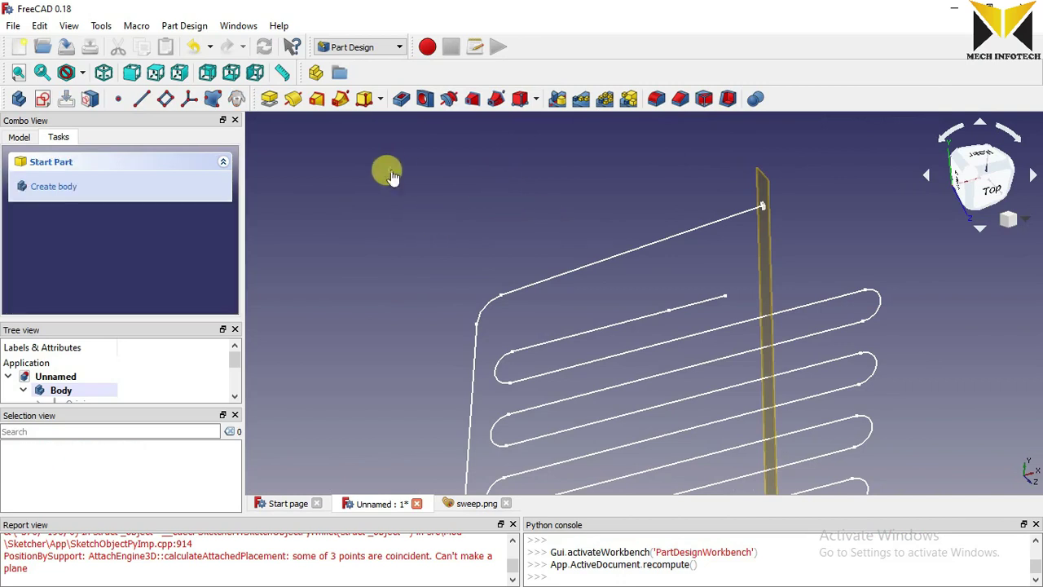
# Start an Additive pipe using the two-circle sketch Sketch001 as its profile.
pyautogui.click(339, 101)
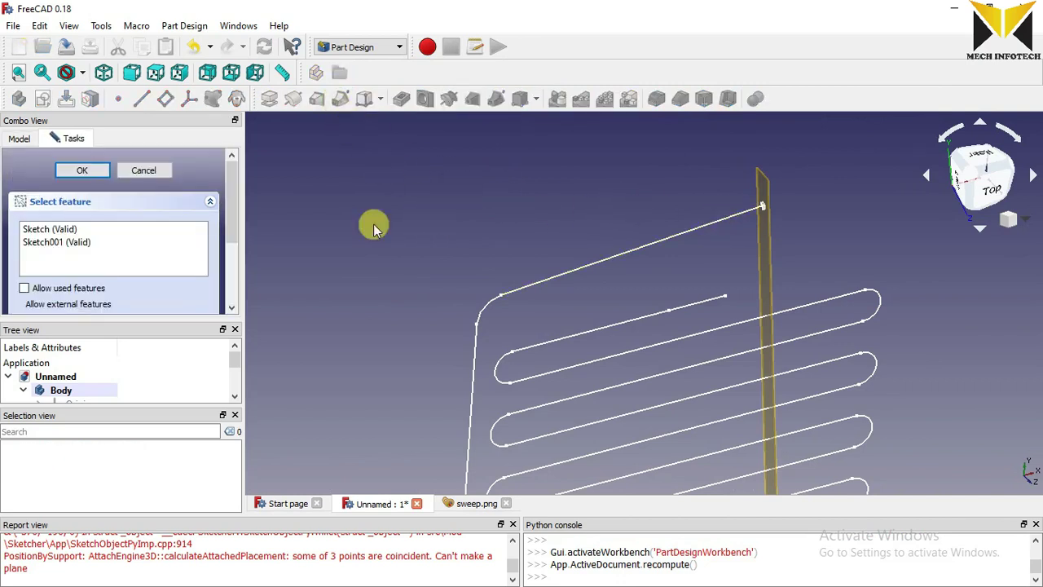
pyautogui.click(86, 242)
pyautogui.scroll(5, 764, 195)
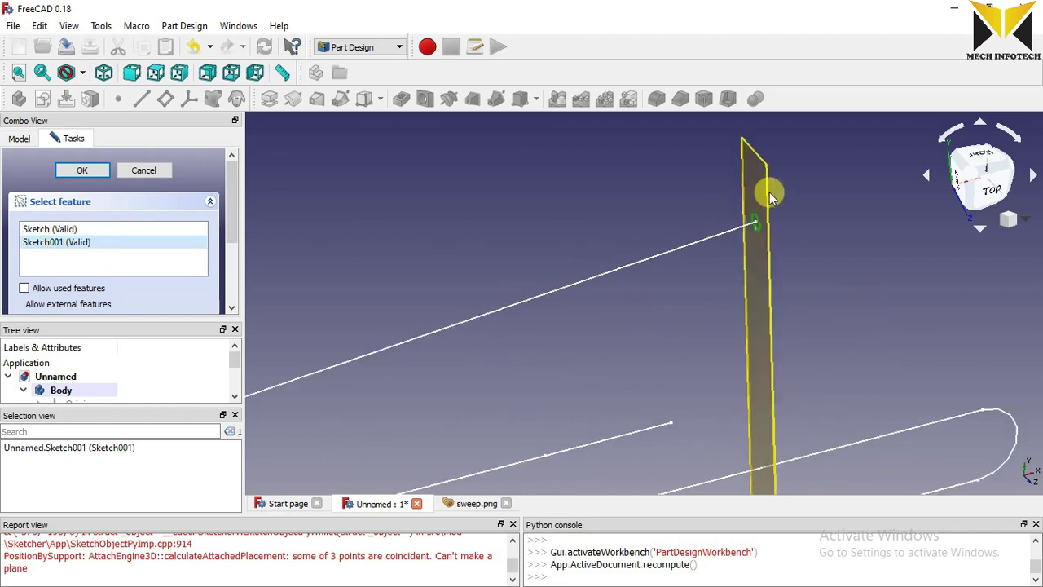
pyautogui.click(95, 175)
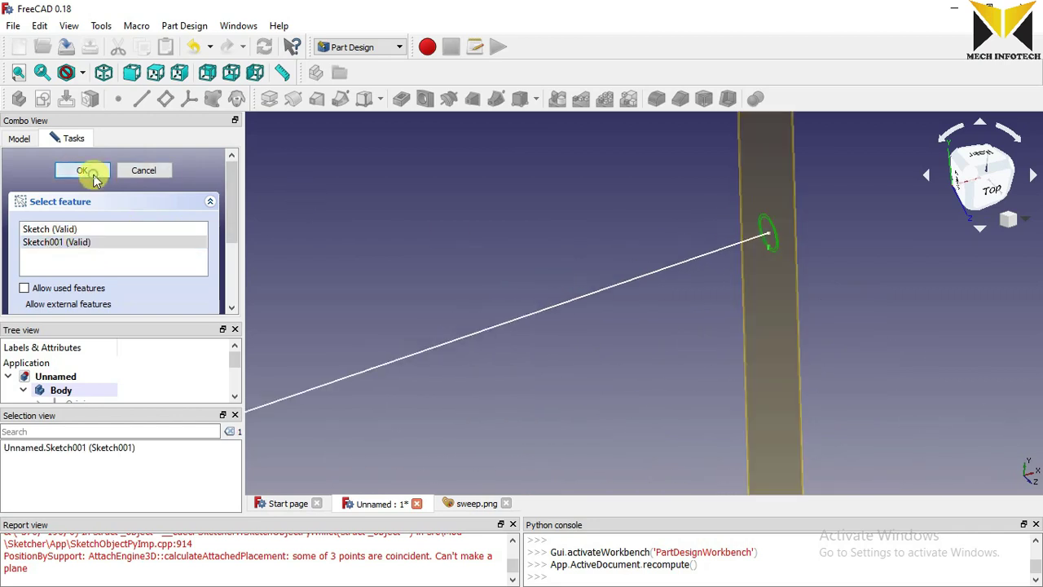
# Set the serpentine coil sketch as the path to sweep along and complete the additive pipe.
pyautogui.moveTo(230, 198); pyautogui.dragTo(238, 253)
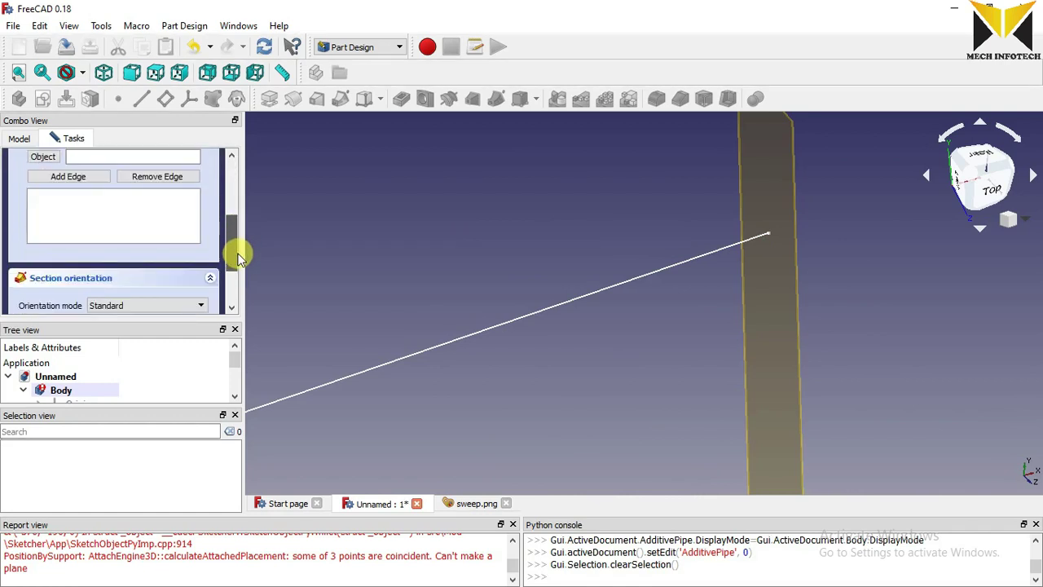
pyautogui.click(44, 168)
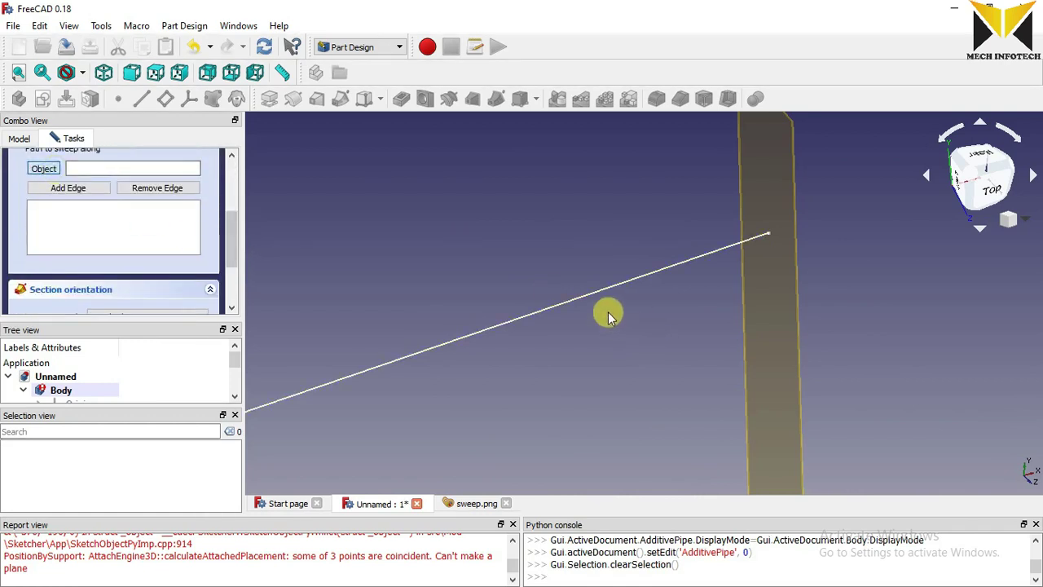
pyautogui.click(624, 287)
pyautogui.scroll(-5, 734, 245)
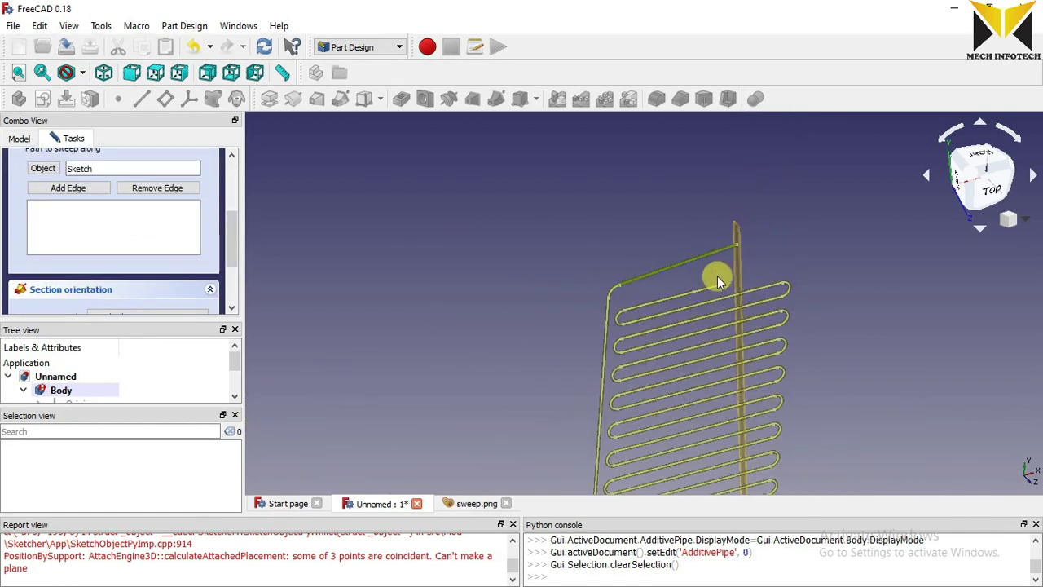
pyautogui.scroll(2, 644, 391)
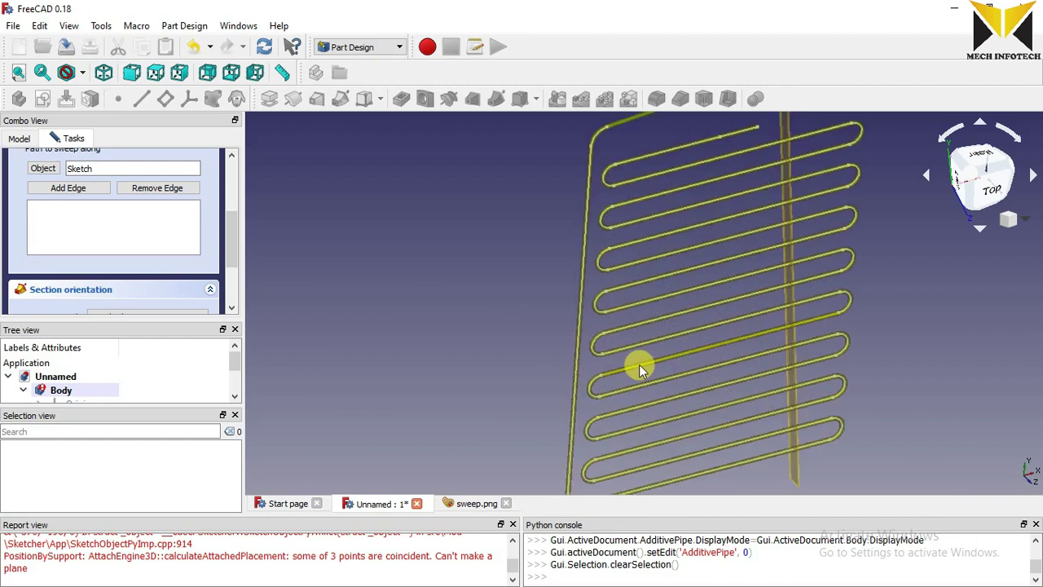
pyautogui.scroll(-3, 638, 365)
pyautogui.scroll(3, 595, 294)
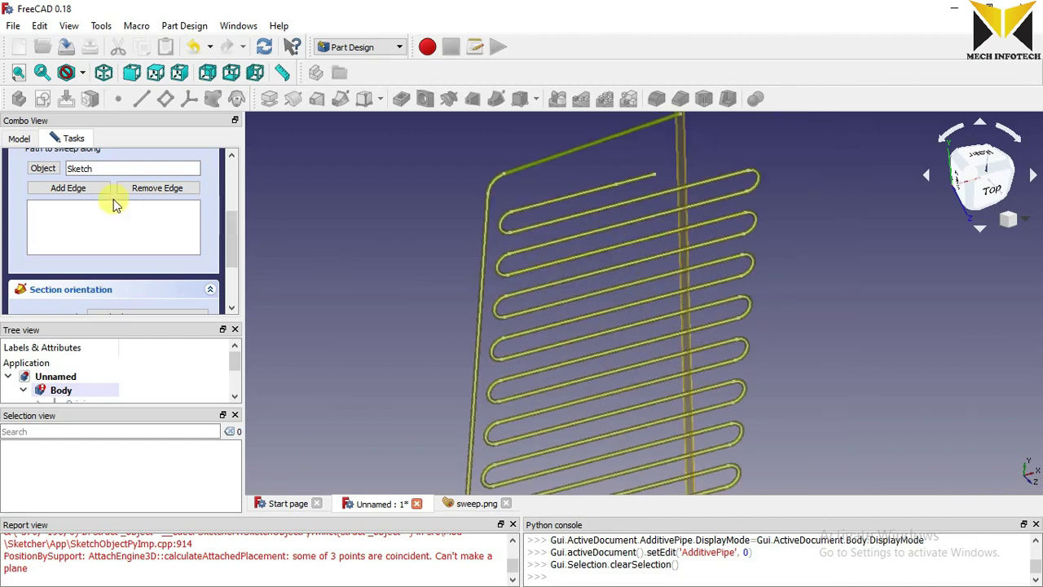
pyautogui.moveTo(229, 237); pyautogui.dragTo(228, 186)
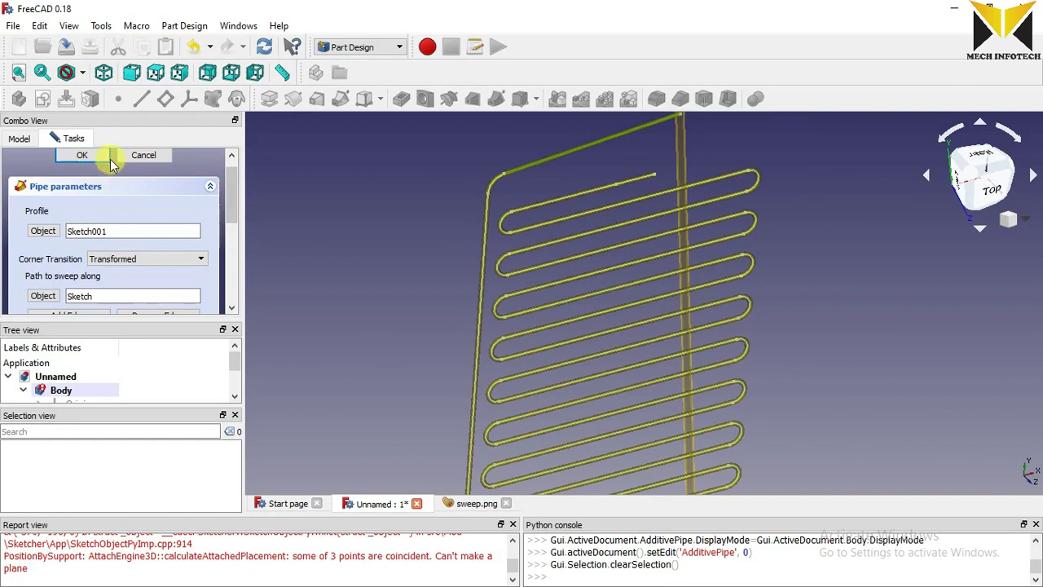
pyautogui.click(82, 155)
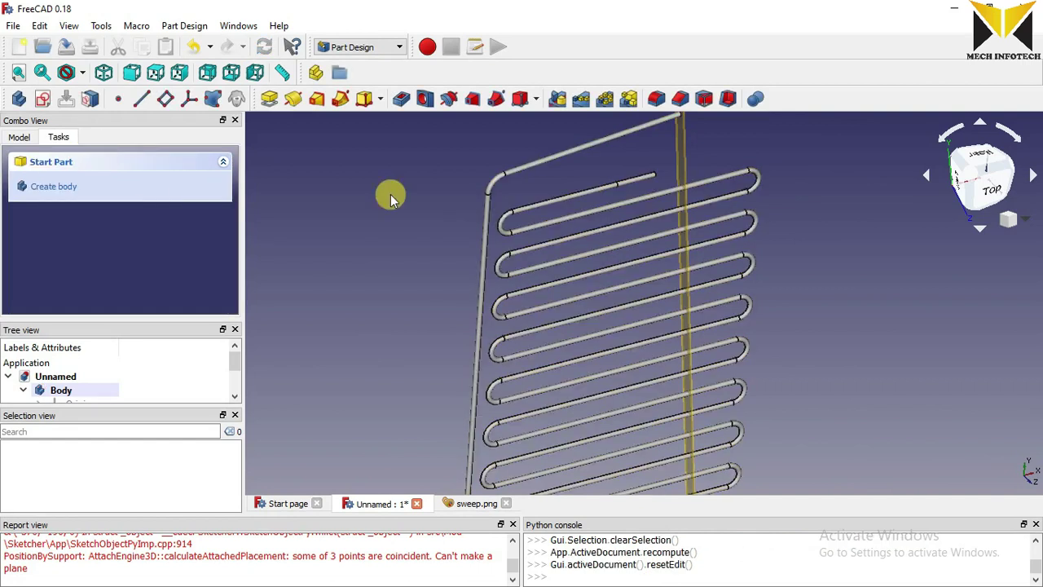
# Make the body's origin planes visible and check the fin dimensions in the sweep.png drawing.
pyautogui.scroll(-3, 391, 191)
pyautogui.moveTo(478, 180); pyautogui.dragTo(479, 252, button='middle')
pyautogui.scroll(5, 479, 247)
pyautogui.scroll(-5, 517, 242)
pyautogui.click(68, 25)
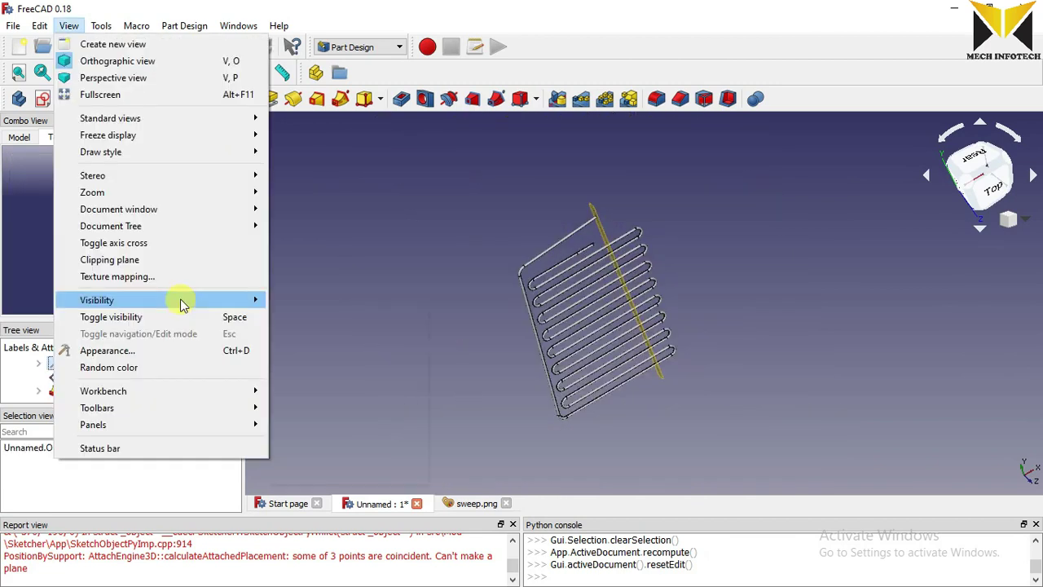
pyautogui.moveTo(182, 300)
pyautogui.click(322, 325)
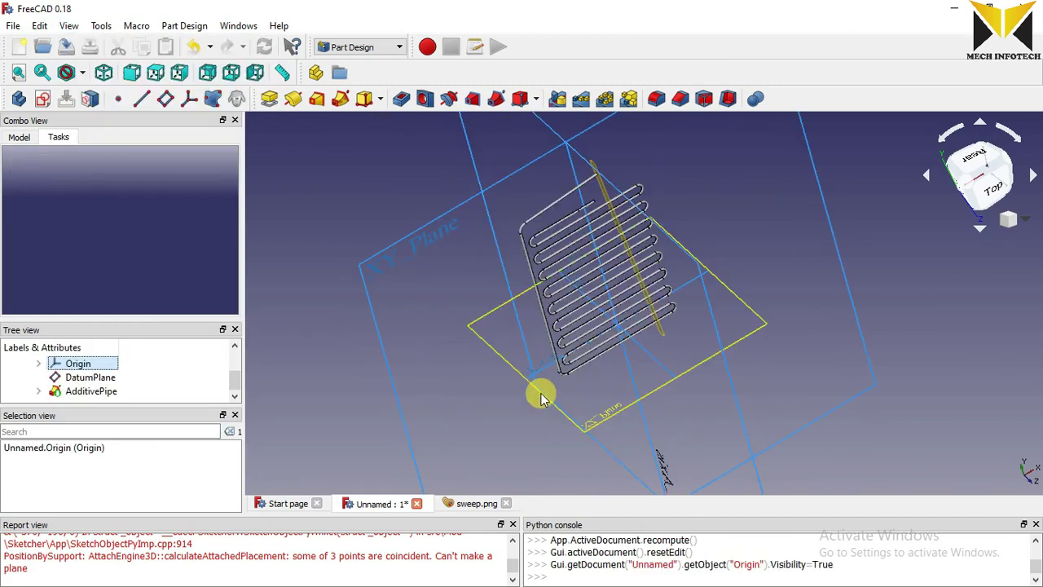
pyautogui.click(470, 503)
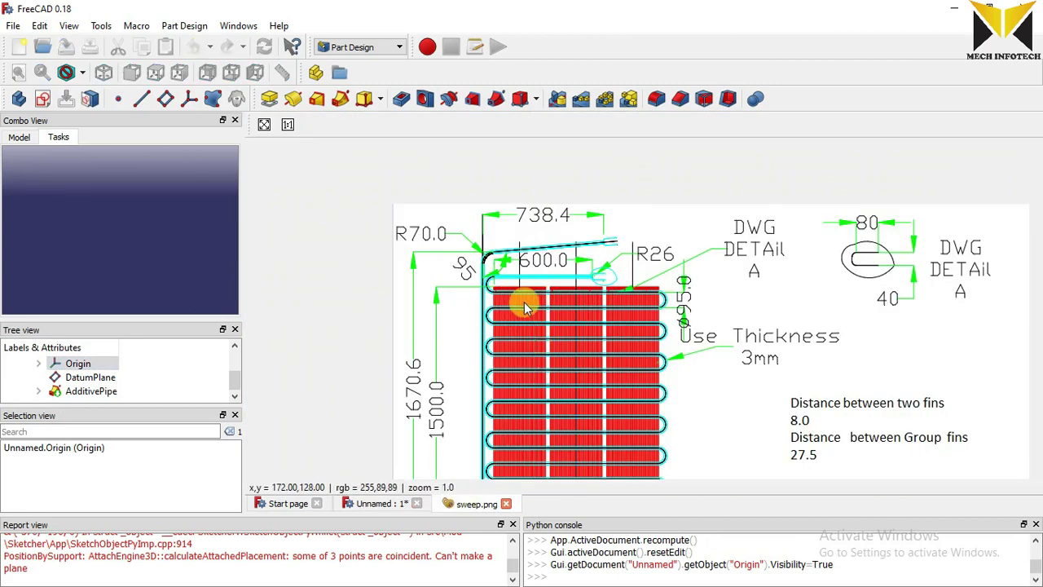
pyautogui.click(375, 503)
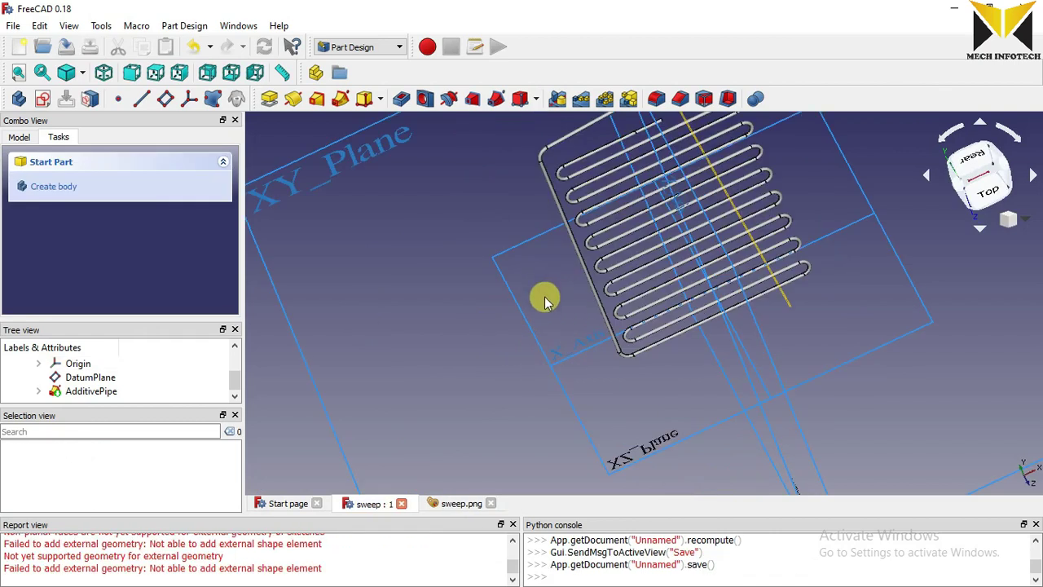
# Create a new sketch on the XZ plane of the origin.
pyautogui.scroll(-5, 543, 307)
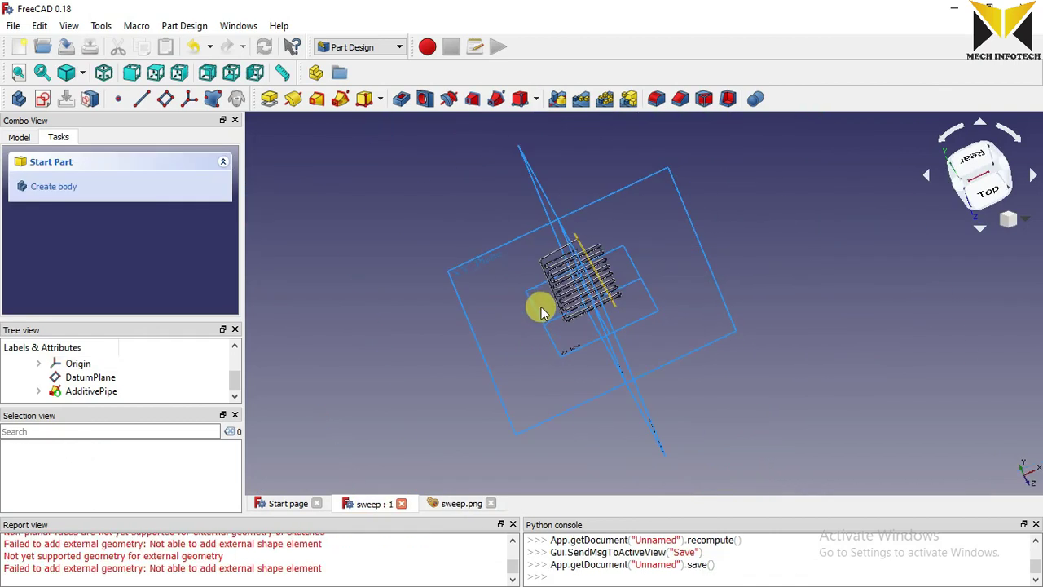
pyautogui.moveTo(545, 313)
pyautogui.mouseDown(button='middle')
pyautogui.moveTo(552, 277)
pyautogui.moveTo(549, 298)
pyautogui.mouseUp(button='middle')
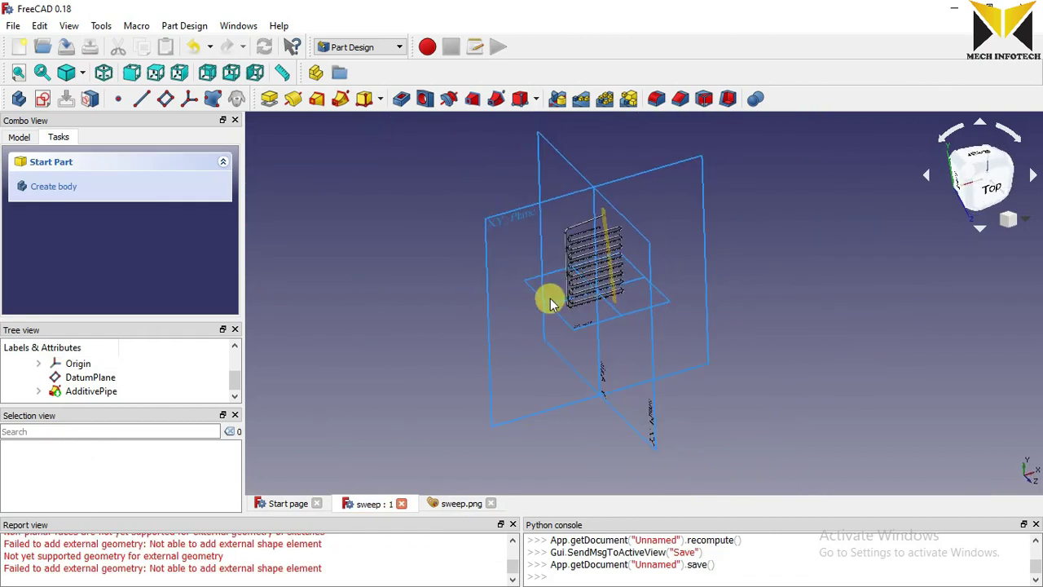
pyautogui.scroll(2, 542, 300)
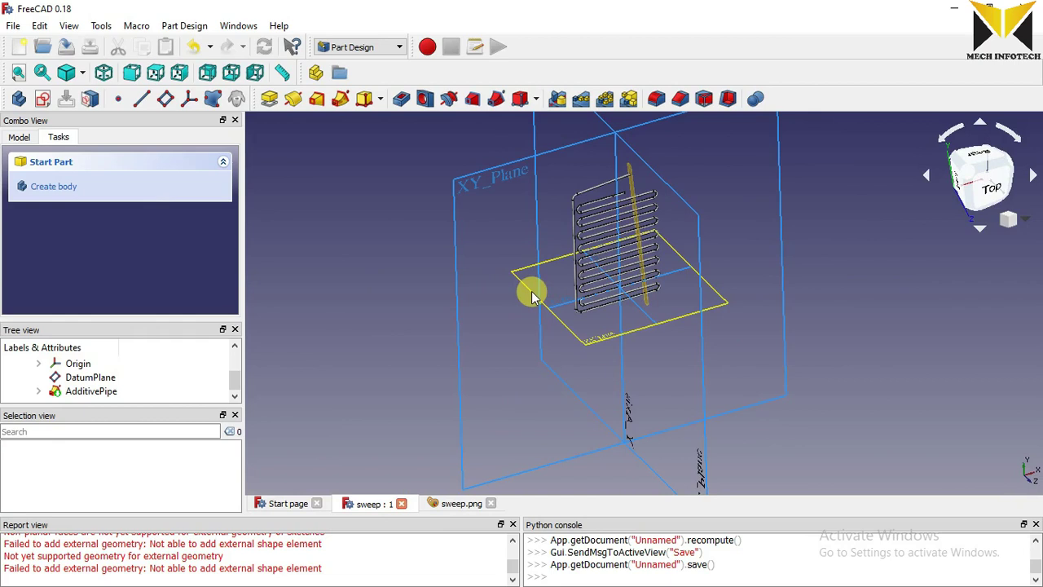
pyautogui.click(531, 296)
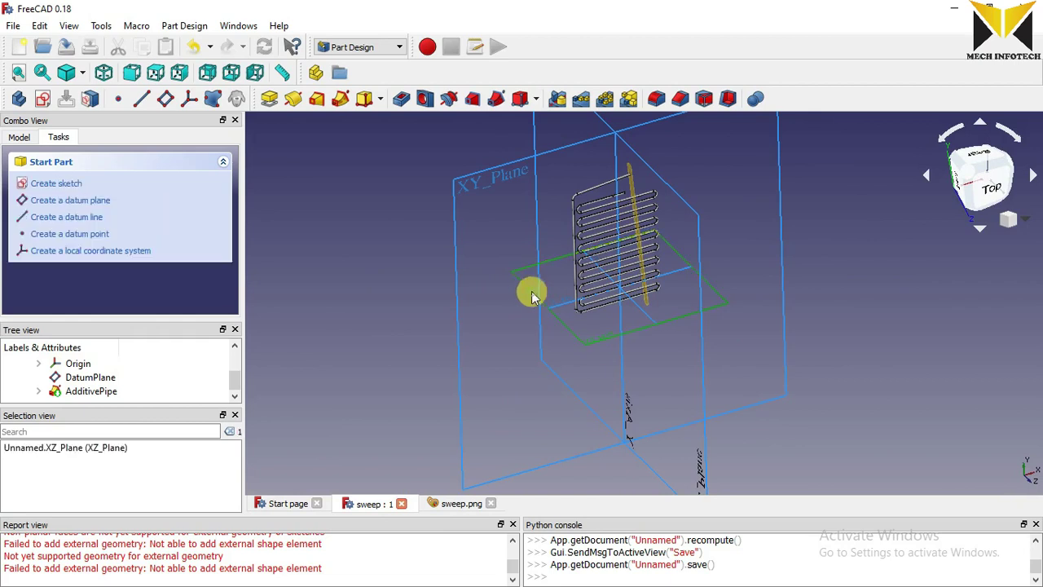
pyautogui.click(44, 99)
pyautogui.scroll(6, 583, 300)
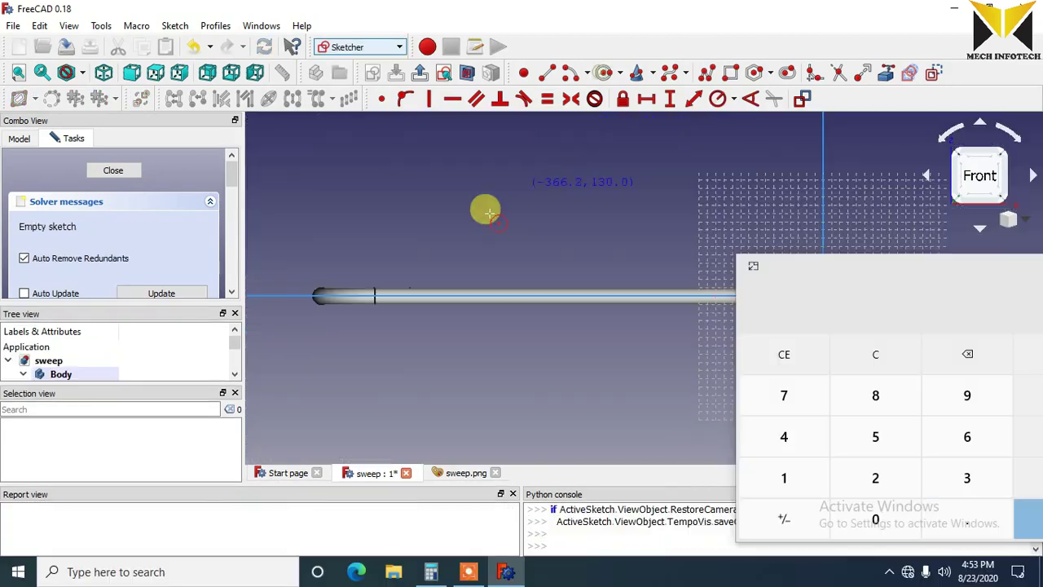
# Draw a circle just above the tube near the coil's left end and constrain its diameter to 5.5 mm.
pyautogui.click(427, 261)
pyautogui.click(445, 279)
pyautogui.scroll(-3, 383, 204)
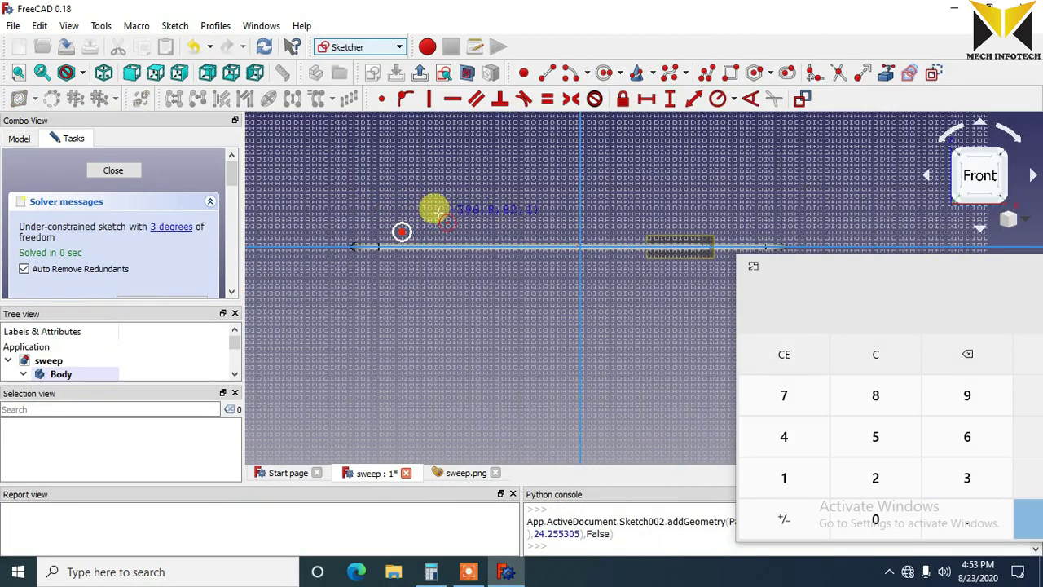
pyautogui.click(734, 98)
pyautogui.click(766, 137)
pyautogui.scroll(4, 414, 232)
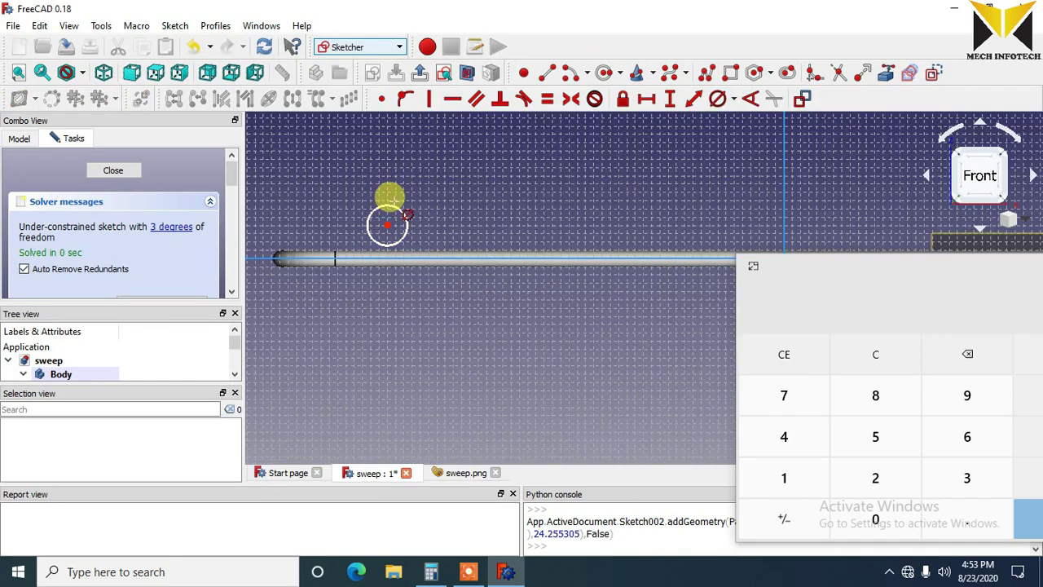
pyautogui.click(407, 217)
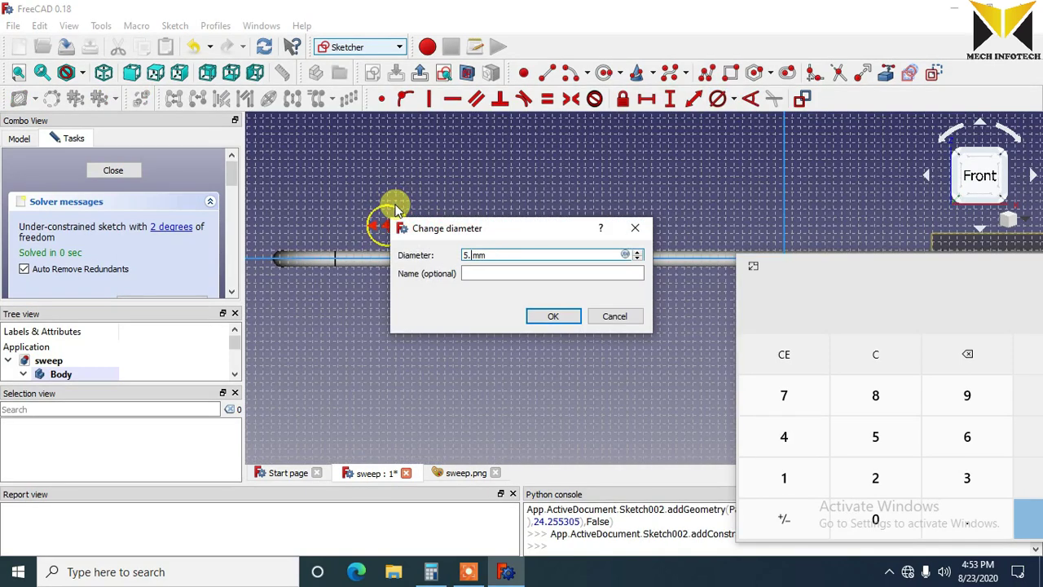
pyautogui.press('Return')
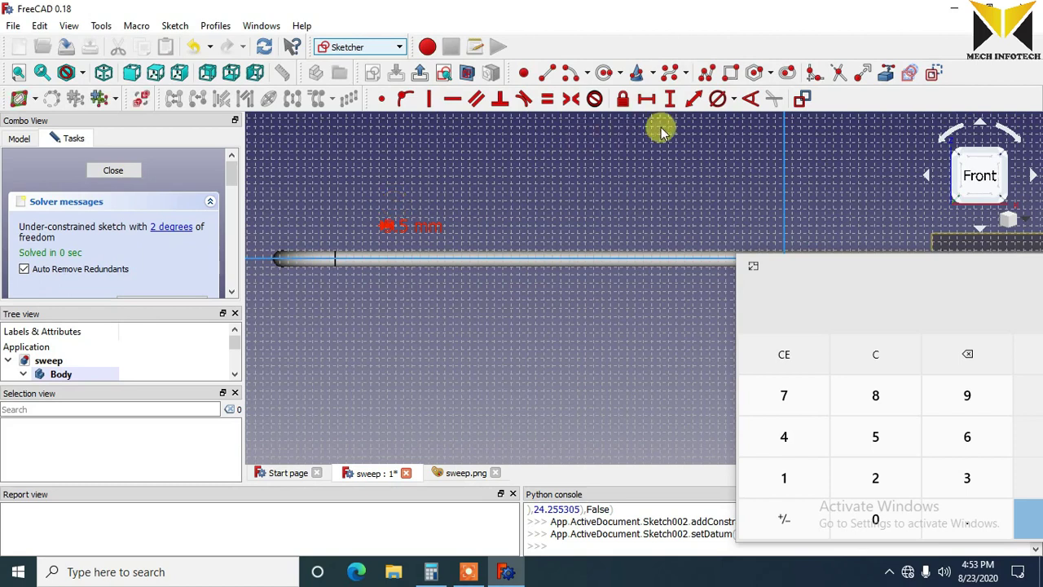
# Constrain the horizontal distance between the circle's centre and the vertical axis to -500 mm.
pyautogui.click(646, 101)
pyautogui.scroll(5, 422, 214)
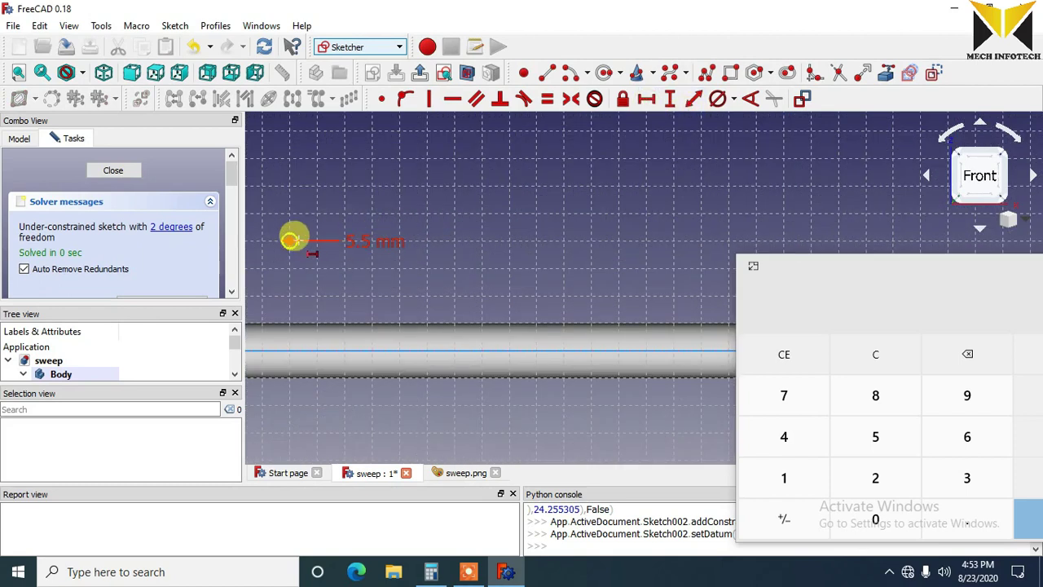
pyautogui.click(290, 239)
pyautogui.scroll(-2, 347, 263)
pyautogui.scroll(-2, 346, 263)
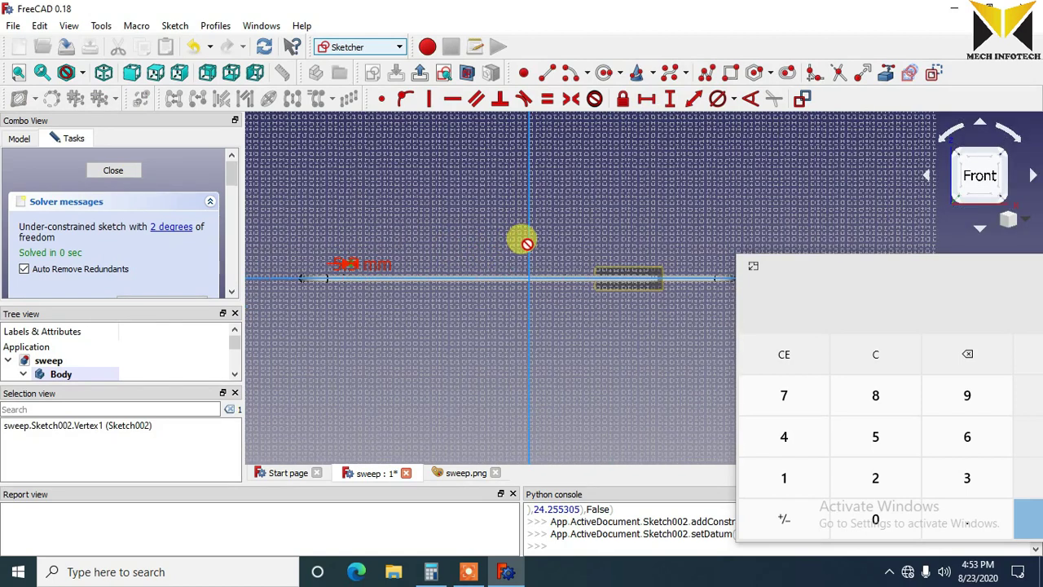
pyautogui.scroll(2, 528, 249)
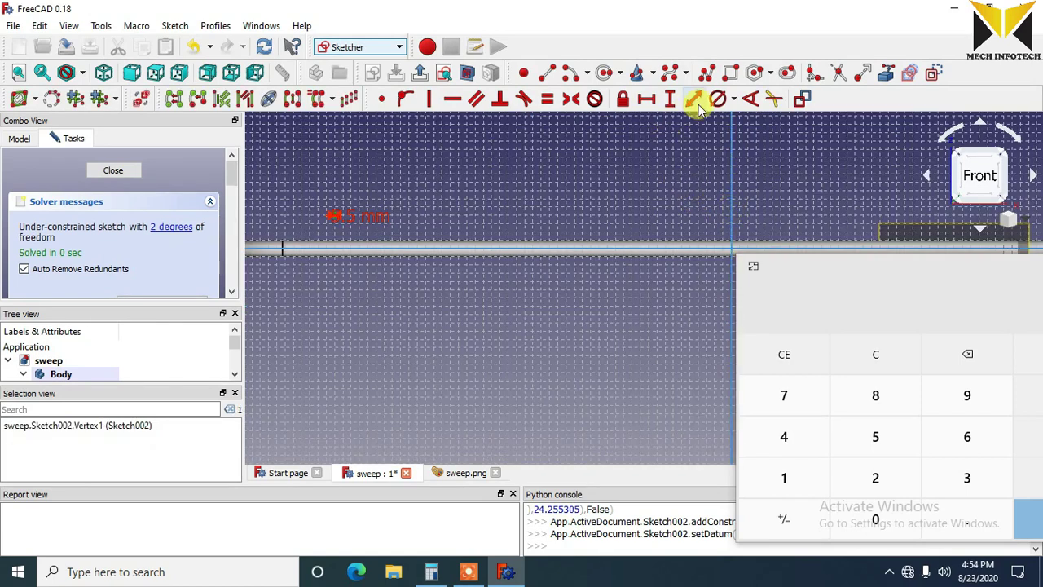
pyautogui.click(649, 101)
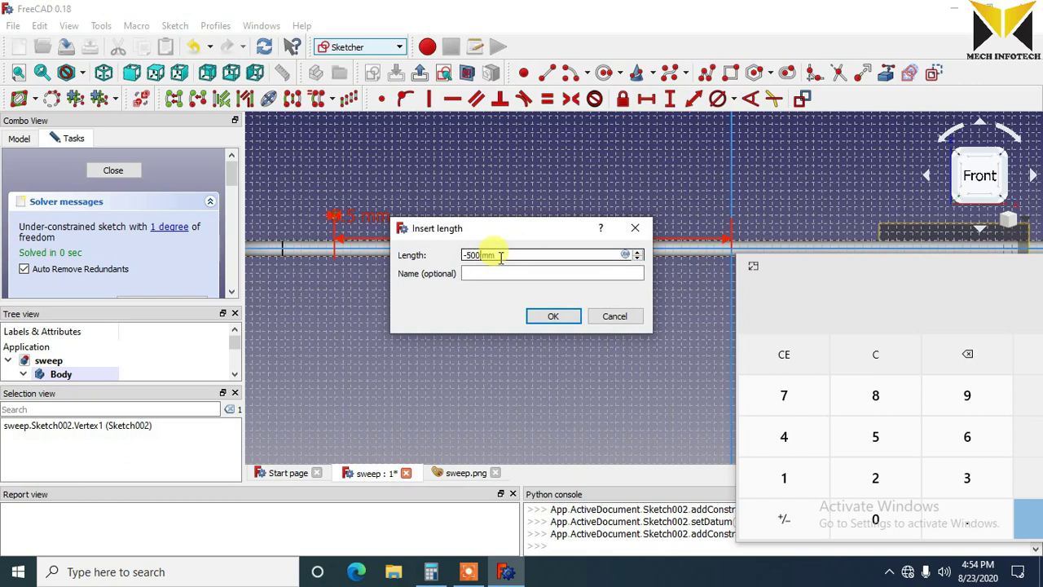
pyautogui.press('Return')
# Constrain the circle's centre at a distance of 12.7 mm from the horizontal axis.
pyautogui.scroll(4, 295, 231)
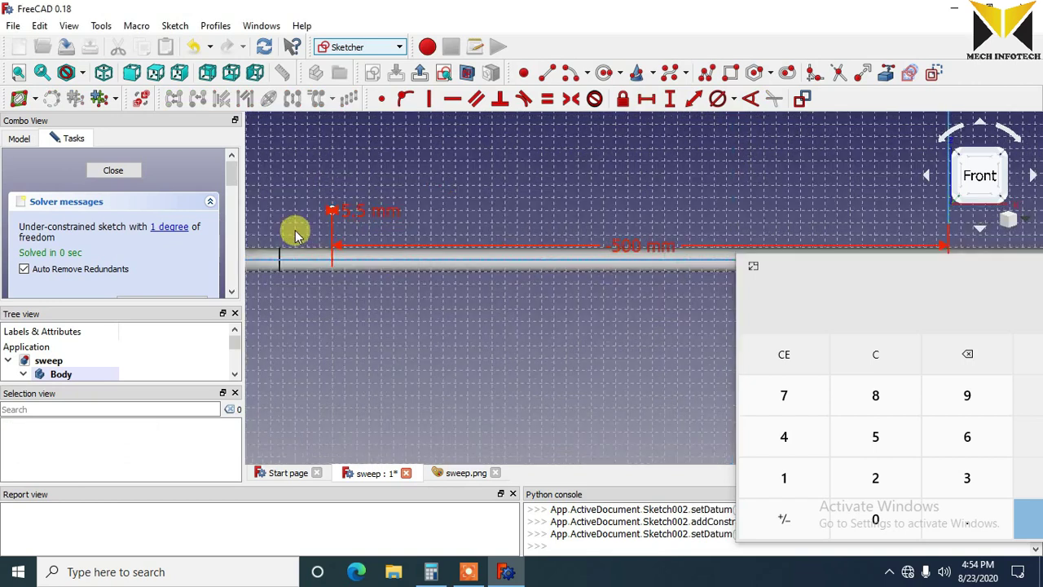
pyautogui.click(695, 101)
pyautogui.scroll(3, 378, 186)
pyautogui.click(362, 188)
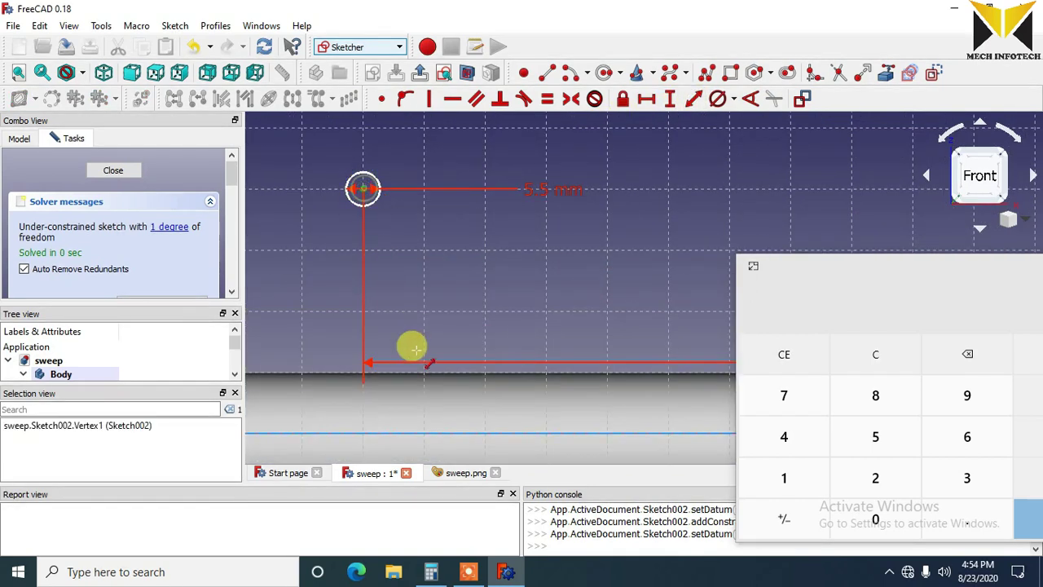
pyautogui.click(434, 432)
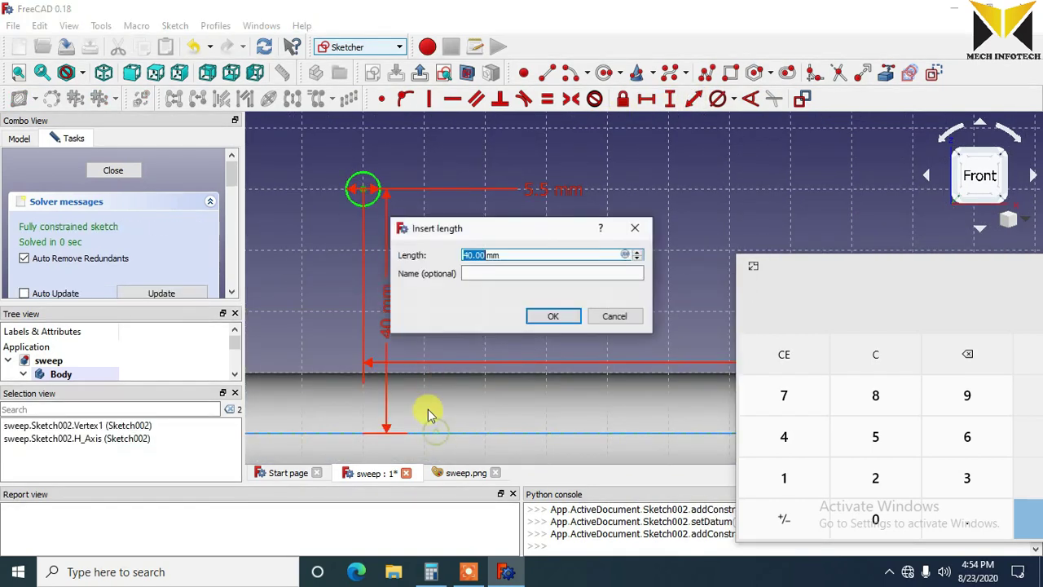
pyautogui.write('12.')
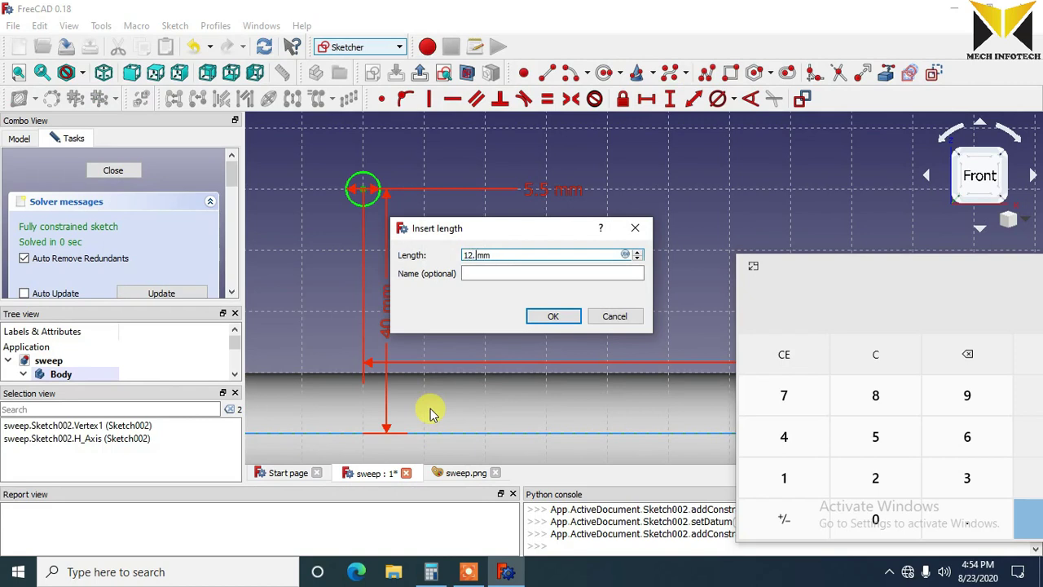
pyautogui.write('7')
pyautogui.press('Return')
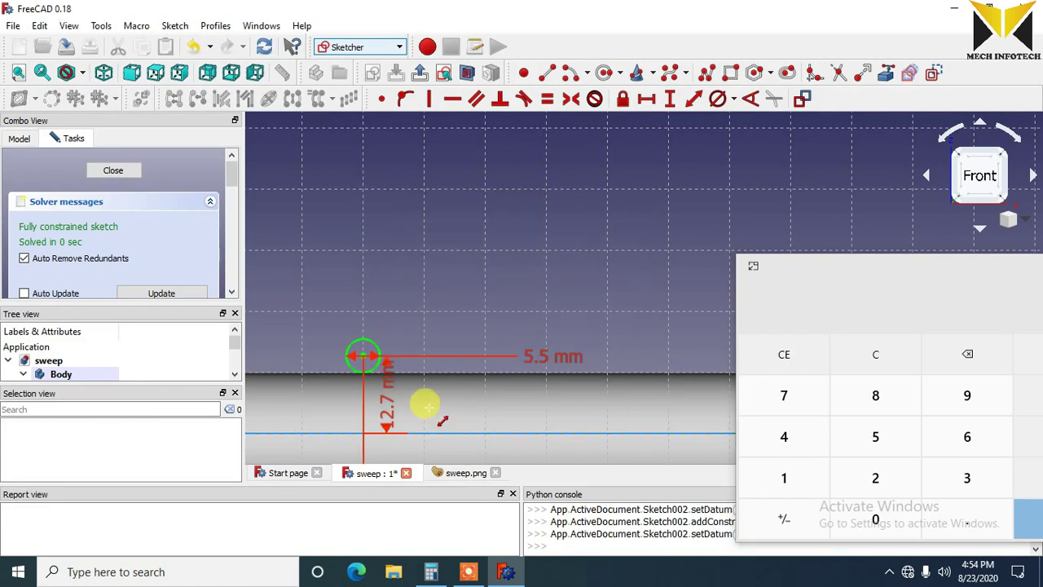
pyautogui.scroll(-5, 443, 261)
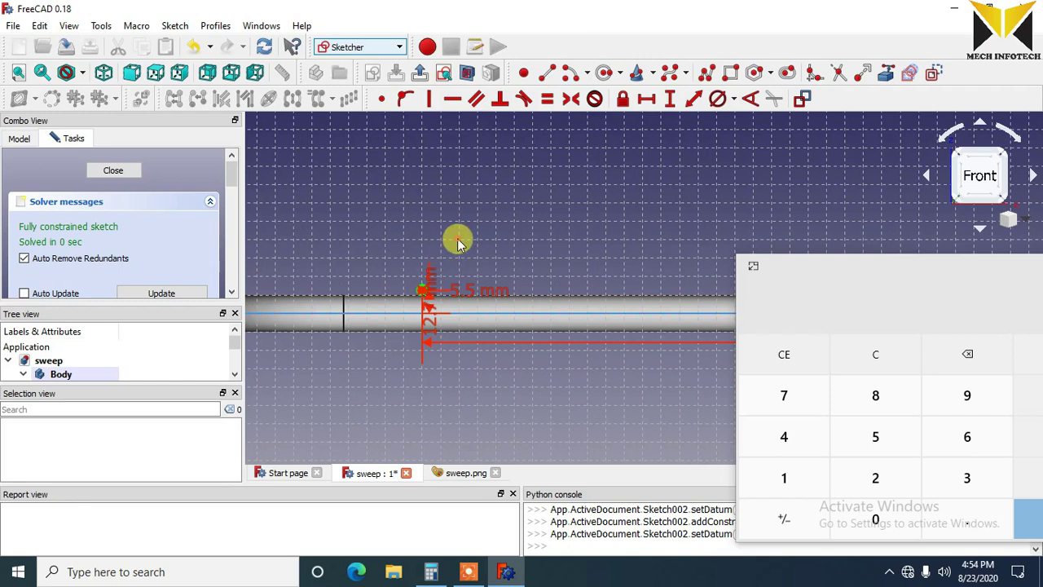
# Leave the sketch and start a Pad of the 5.5 mm circle with the type set to Two dimensions.
pyautogui.click(422, 75)
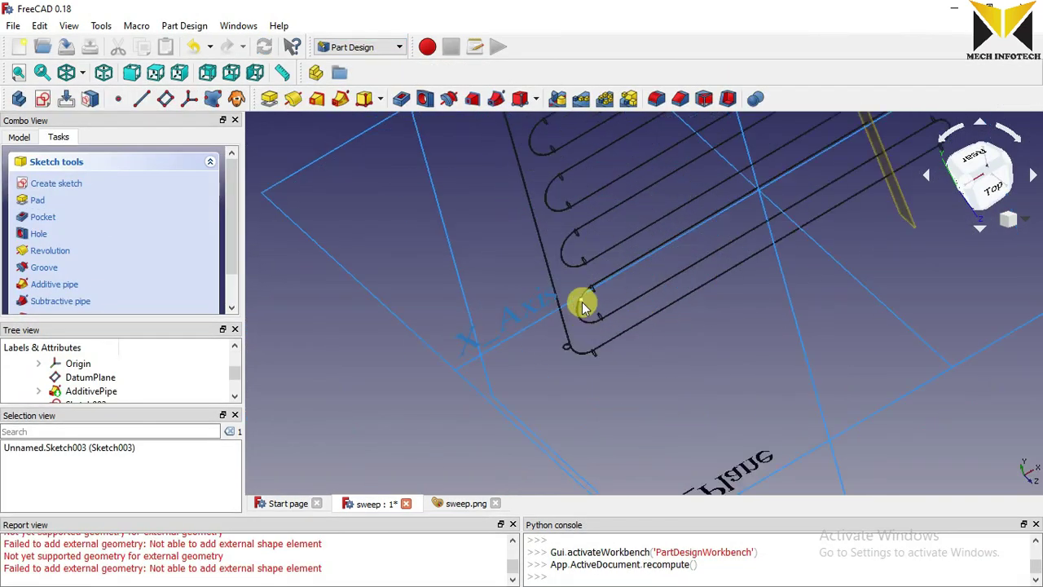
pyautogui.scroll(5, 582, 306)
pyautogui.click(581, 317)
pyautogui.scroll(-5, 581, 318)
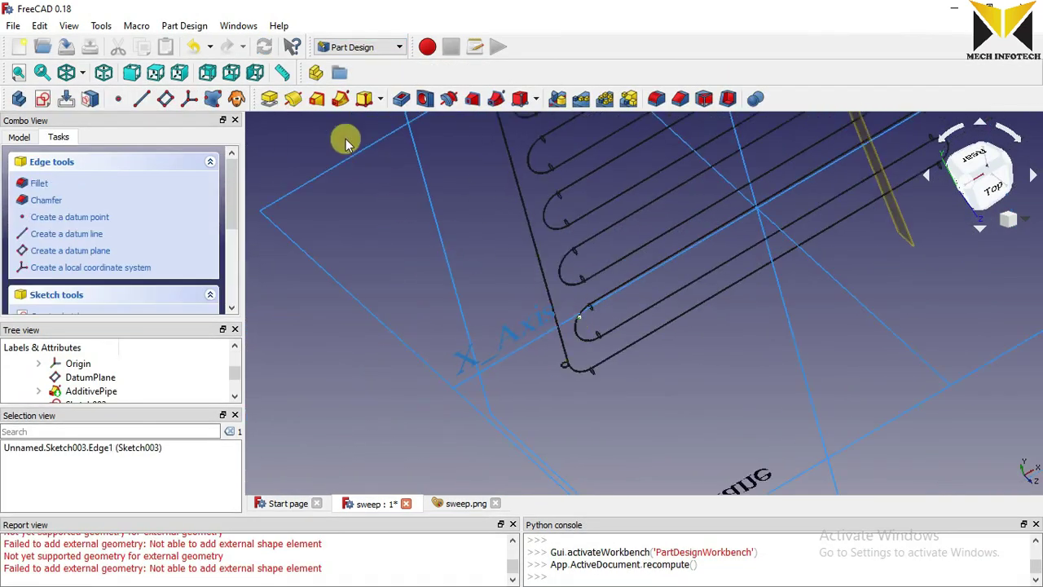
pyautogui.click(271, 101)
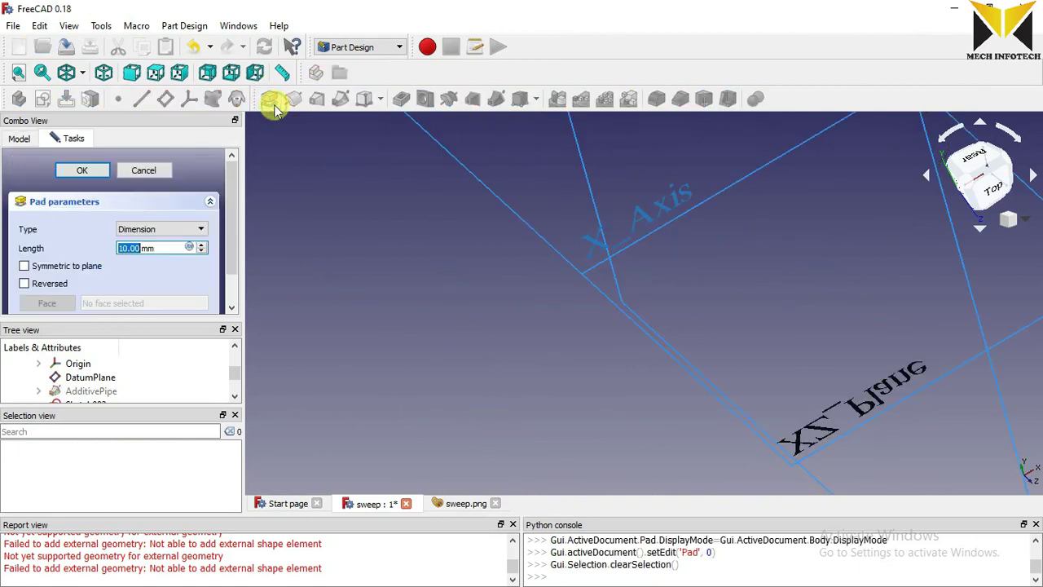
pyautogui.click(175, 229)
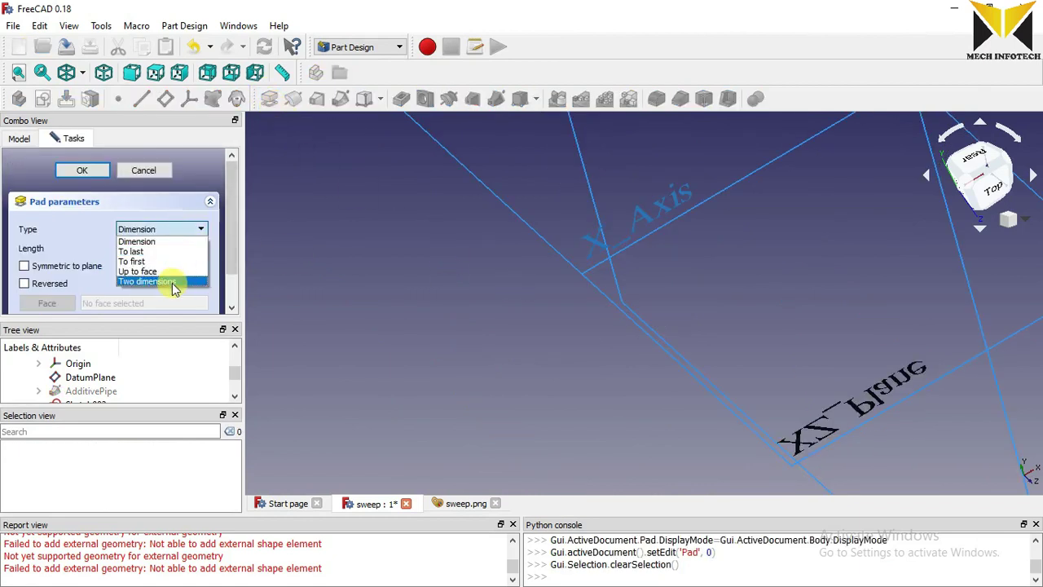
pyautogui.click(163, 281)
pyautogui.scroll(-5, 526, 249)
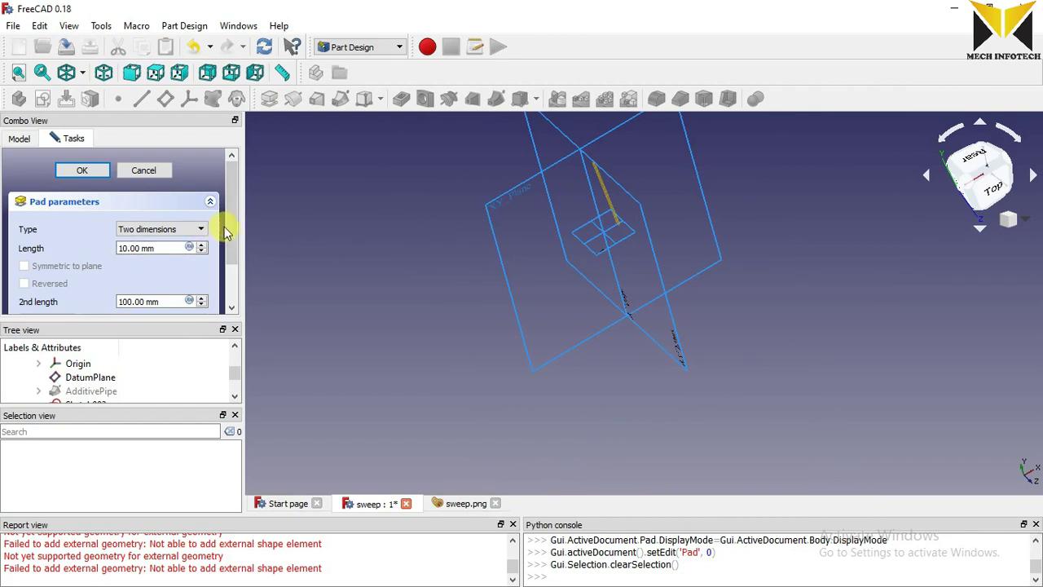
pyautogui.scroll(-2, 230, 204)
pyautogui.scroll(2, 86, 184)
# Consult the lower dimensions in sweep.png and add 95 + 95 + 32.6 in the calculator.
pyautogui.click(466, 503)
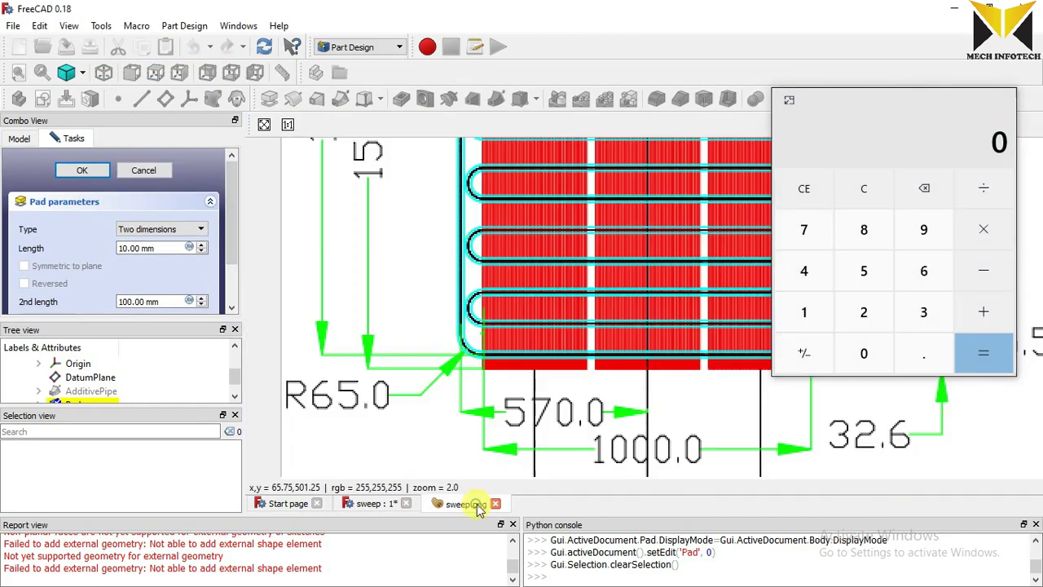
pyautogui.moveTo(867, 120); pyautogui.dragTo(946, 132)
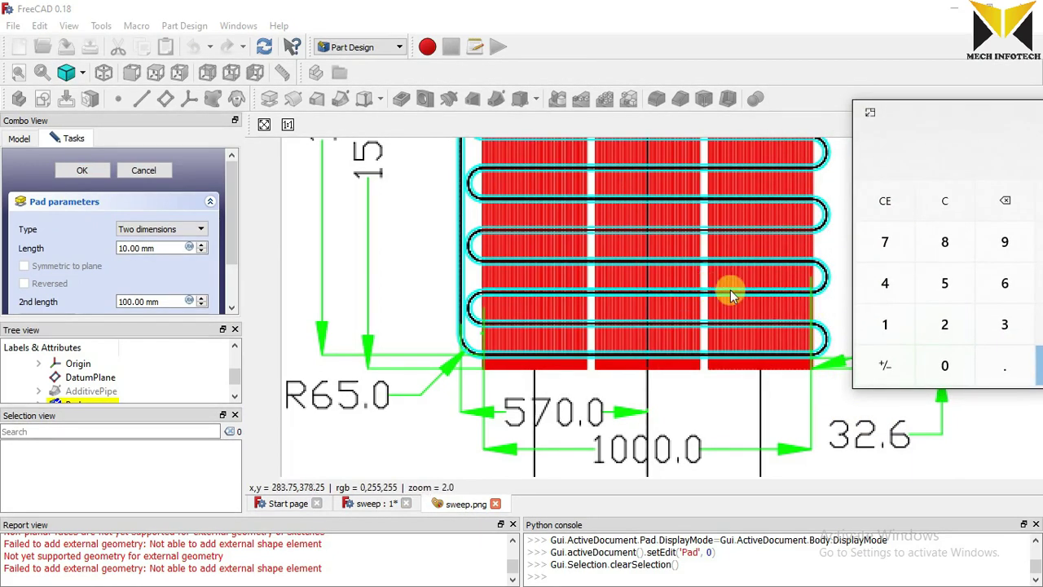
pyautogui.moveTo(909, 117); pyautogui.dragTo(711, 113)
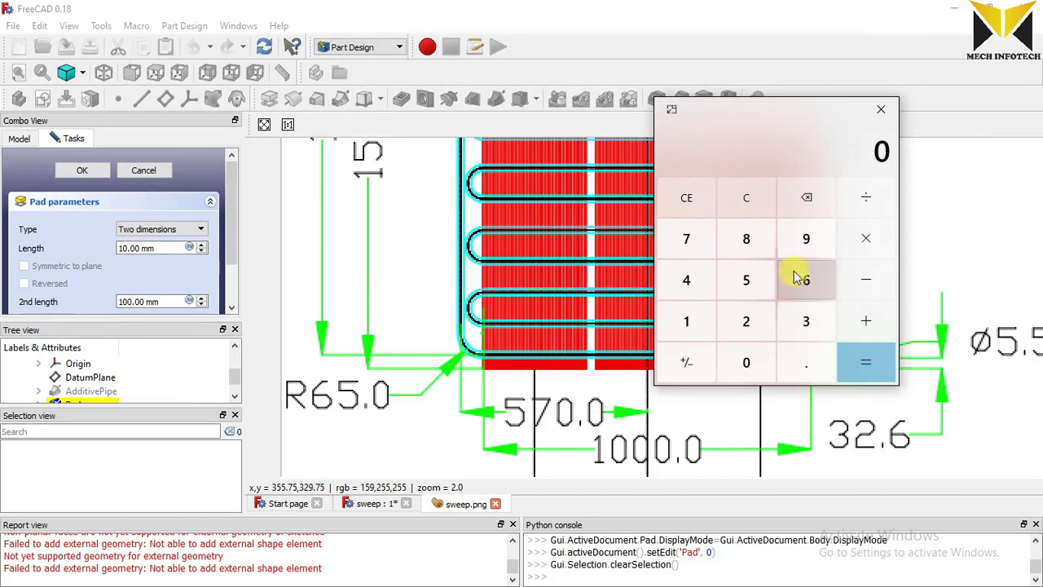
pyautogui.click(806, 238)
pyautogui.click(746, 280)
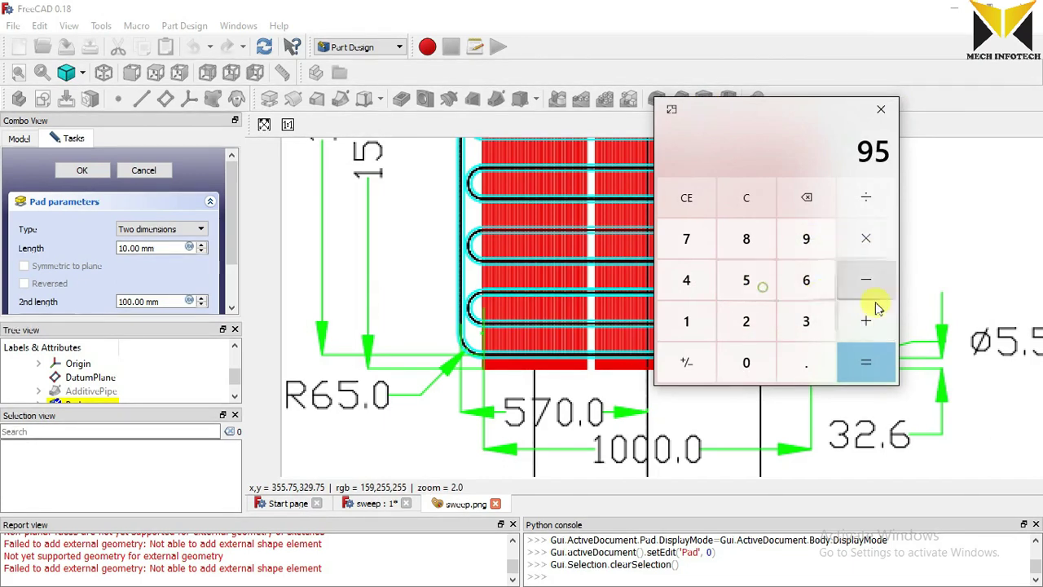
pyautogui.click(864, 325)
pyautogui.click(866, 362)
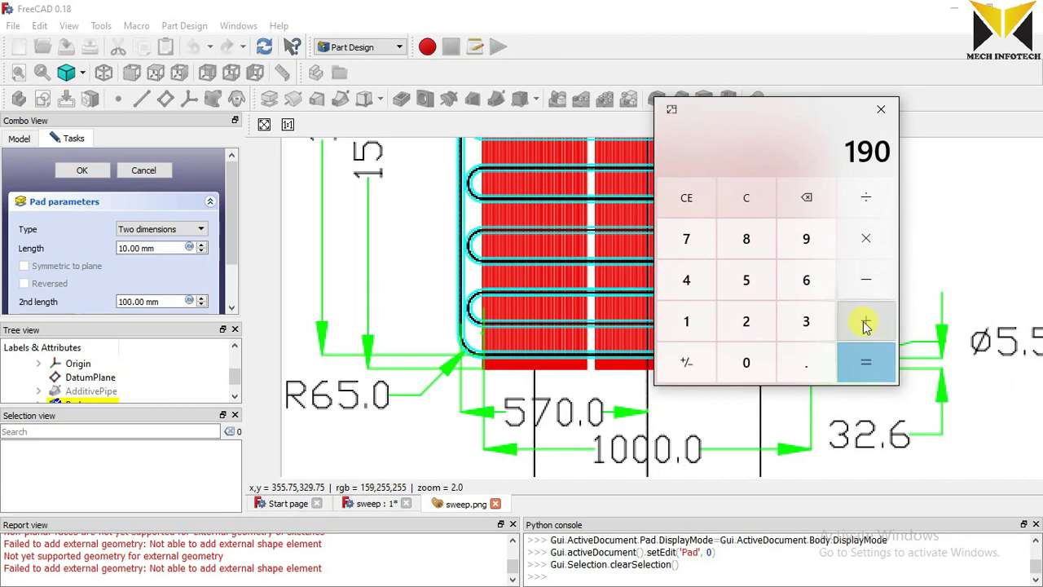
pyautogui.click(805, 321)
pyautogui.click(745, 321)
pyautogui.click(803, 357)
pyautogui.click(802, 290)
pyautogui.click(881, 368)
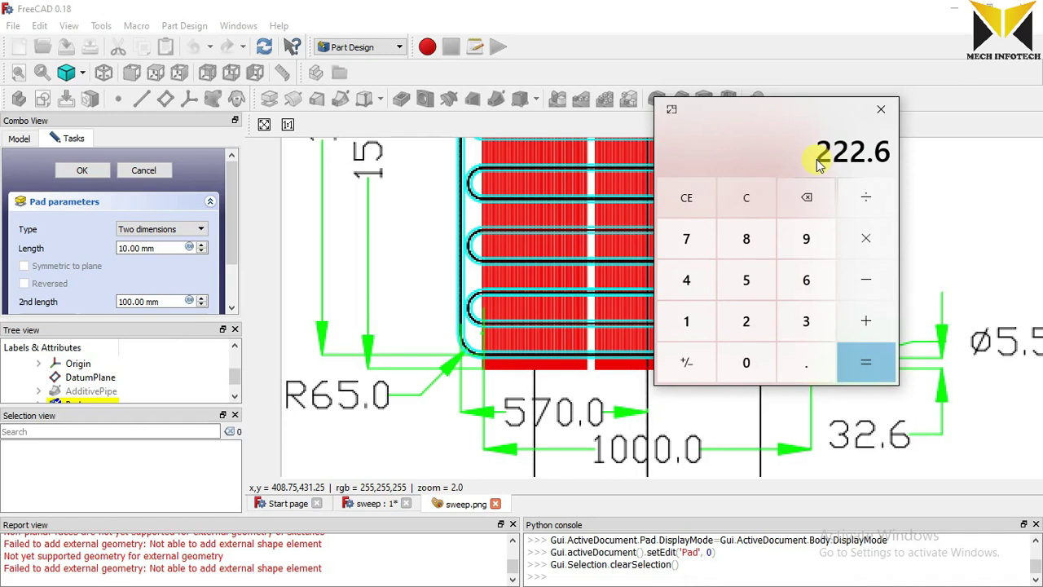
pyautogui.moveTo(718, 105); pyautogui.dragTo(826, 101)
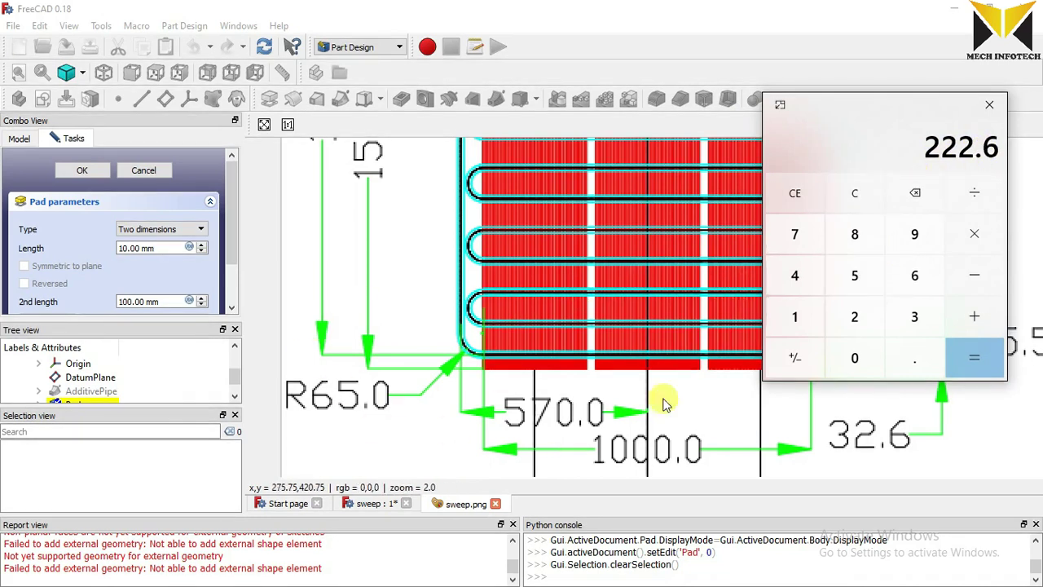
# Return to the sweep model and set the pad's first length to 222.6 mm.
pyautogui.click(369, 502)
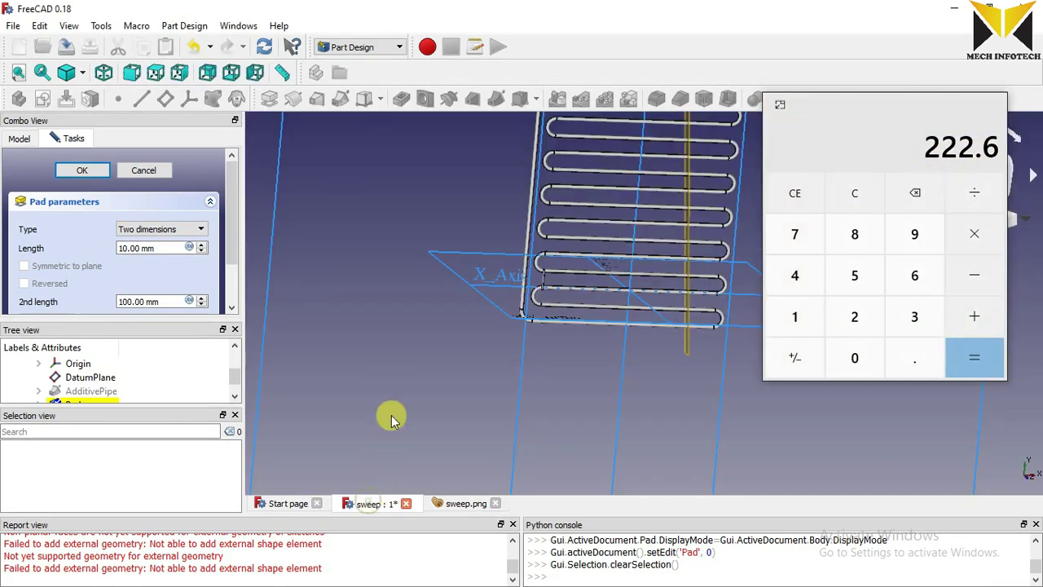
pyautogui.click(138, 248)
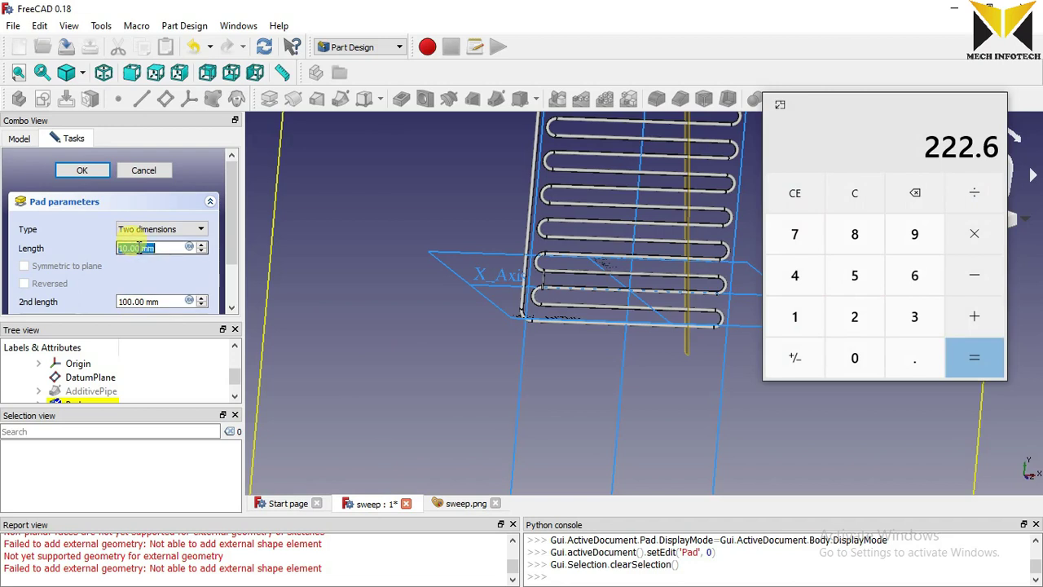
pyautogui.write('222')
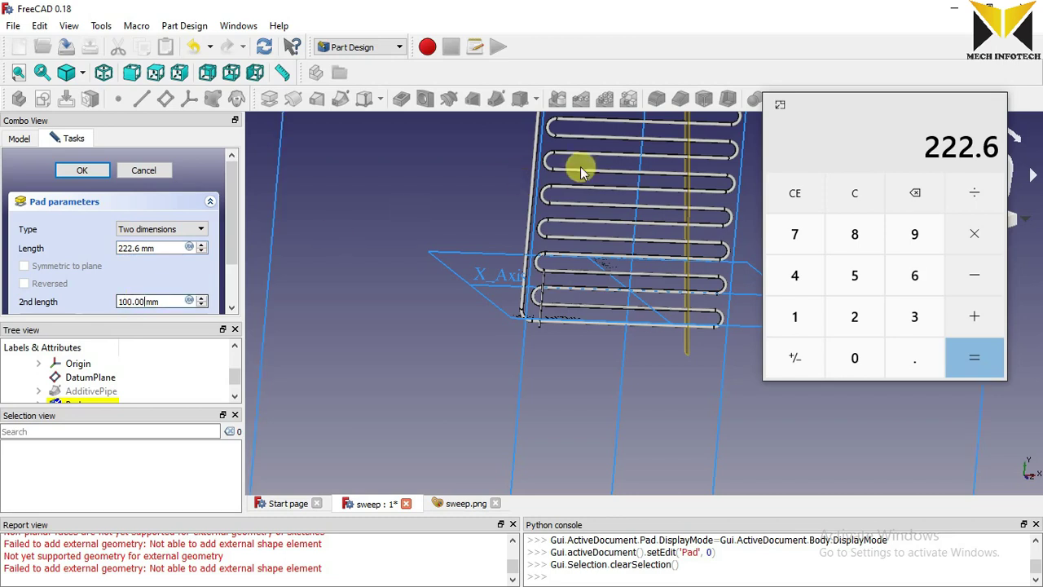
# Consult the fin height in sweep.png and subtract 1500 from 222.6 in the calculator.
pyautogui.moveTo(834, 108); pyautogui.dragTo(760, 223)
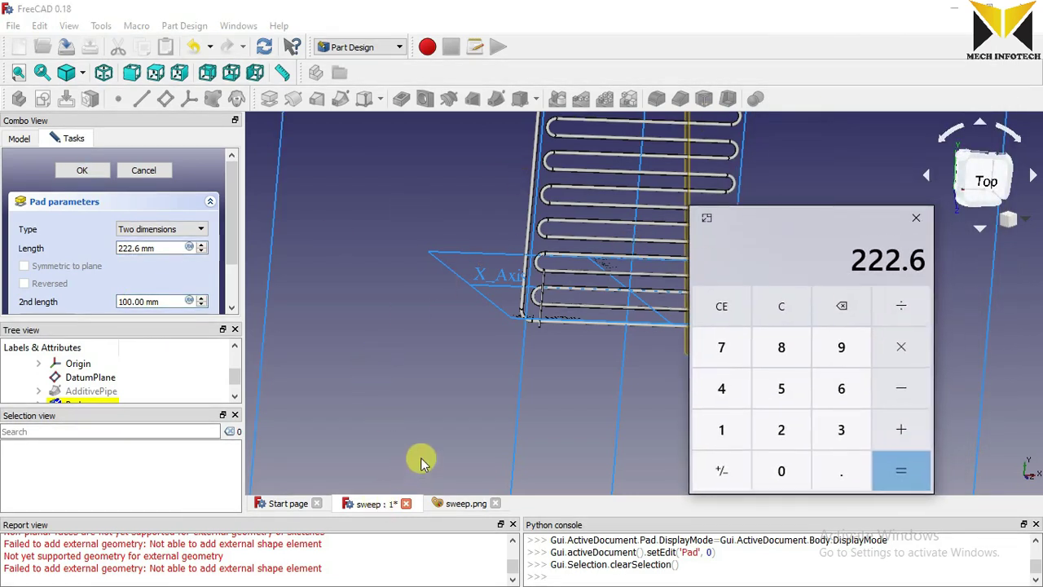
pyautogui.click(456, 512)
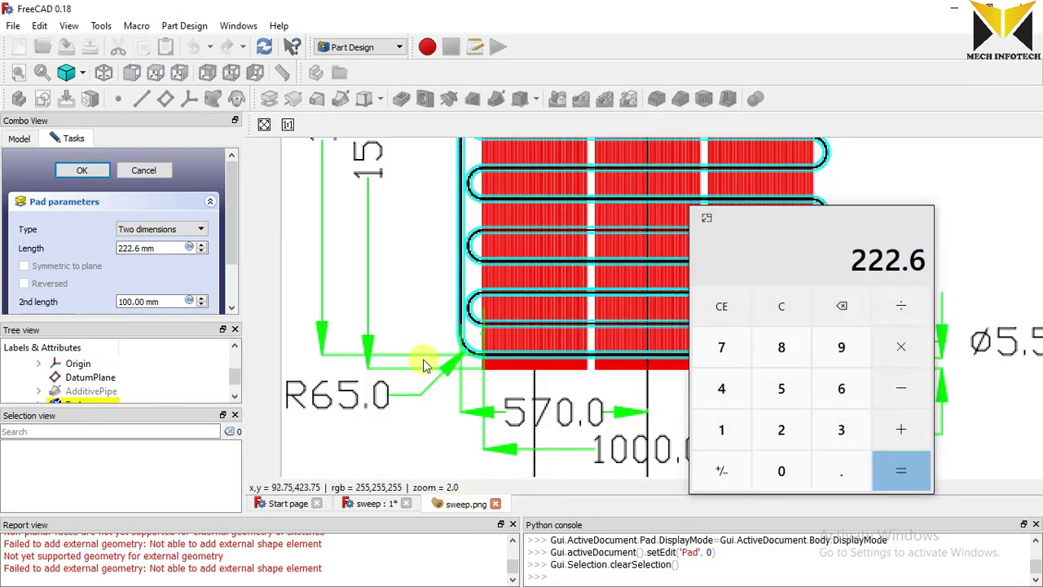
pyautogui.moveTo(408, 142)
pyautogui.mouseDown(button='middle')
pyautogui.moveTo(444, 341)
pyautogui.moveTo(418, 158)
pyautogui.moveTo(448, 308)
pyautogui.moveTo(441, 364)
pyautogui.moveTo(429, 315)
pyautogui.mouseUp(button='middle')
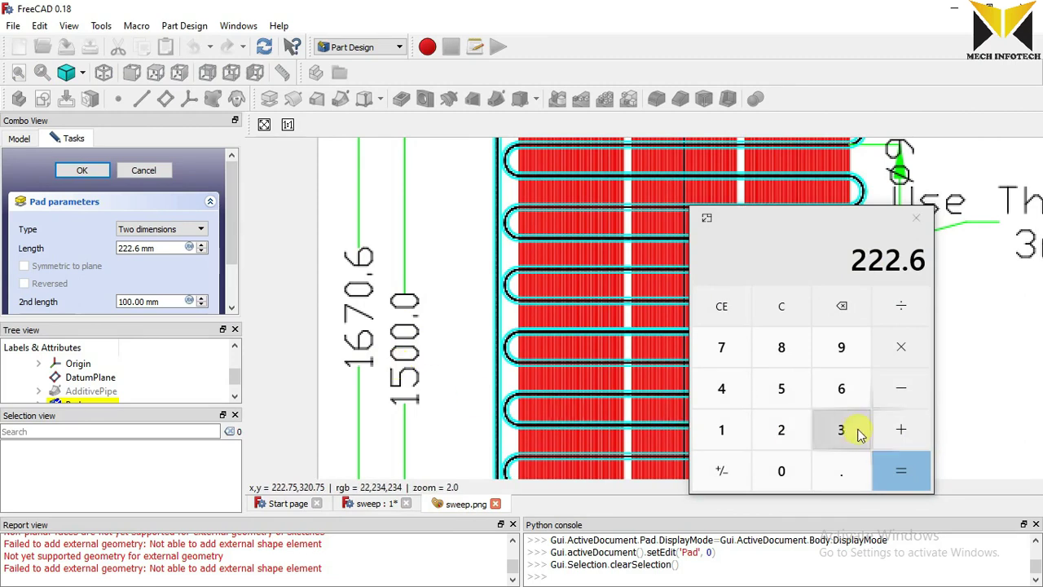
pyautogui.click(903, 387)
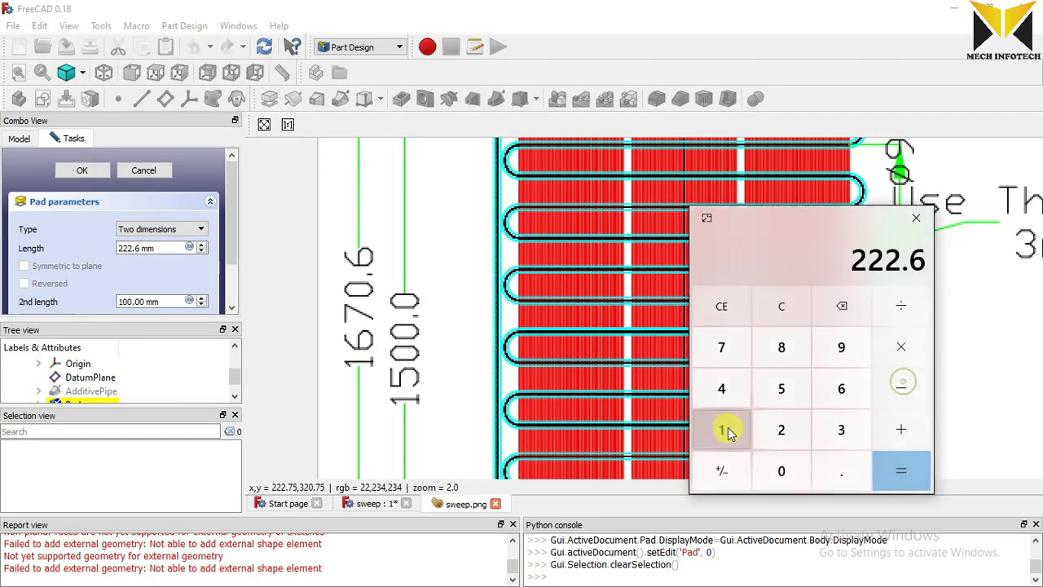
pyautogui.click(722, 431)
pyautogui.click(781, 391)
pyautogui.click(781, 473)
pyautogui.click(781, 472)
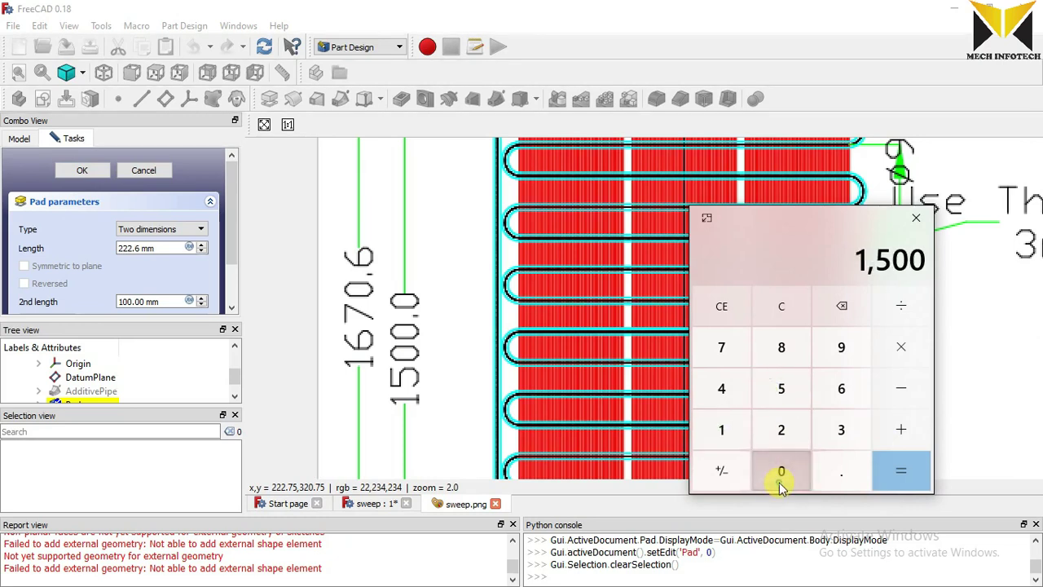
pyautogui.click(902, 471)
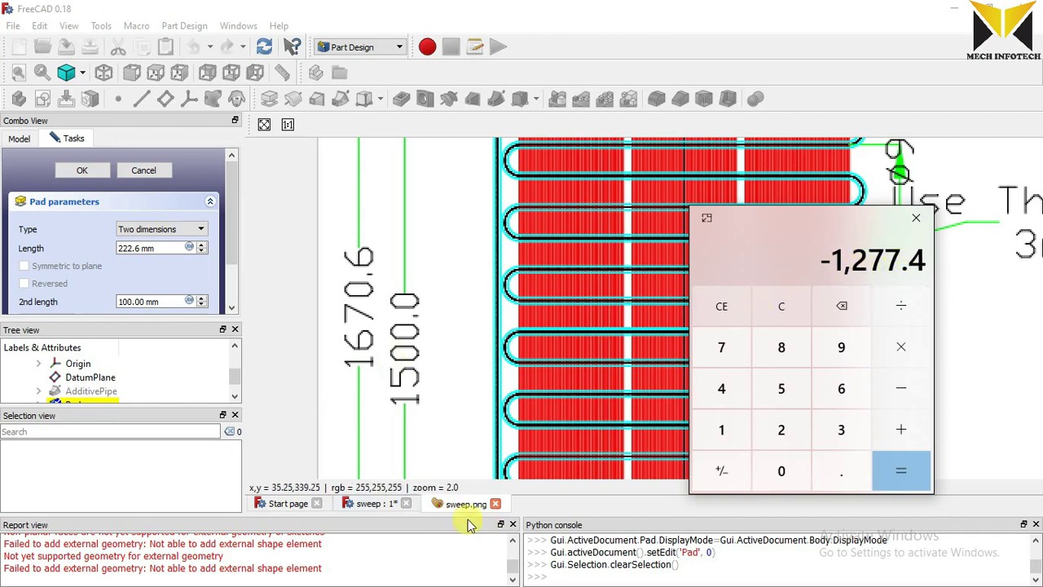
# Set the pad's second length to 1277.4 mm in the sweep model and accept the pad.
pyautogui.click(350, 504)
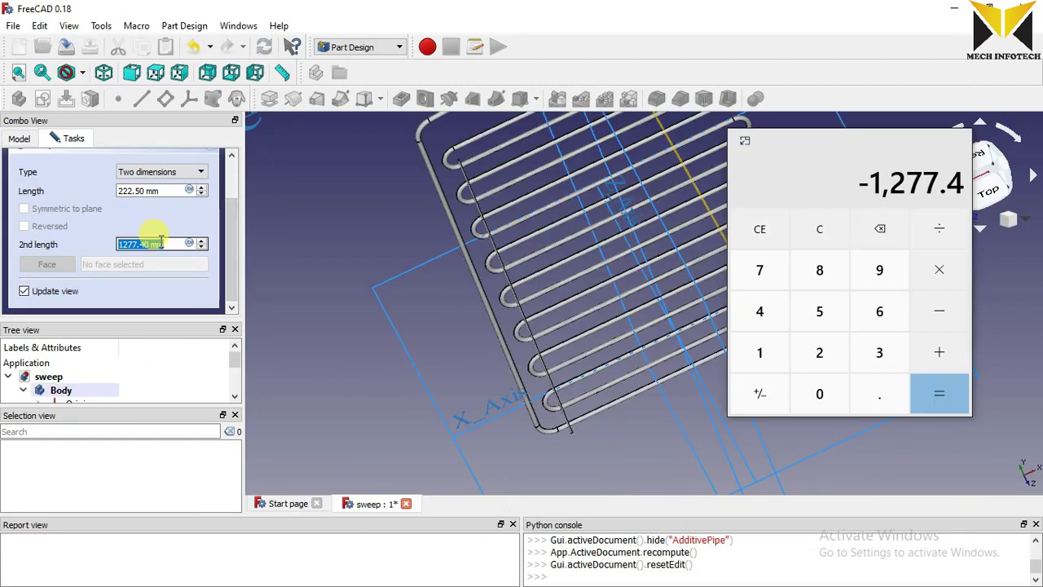
pyautogui.press('BackSpace')
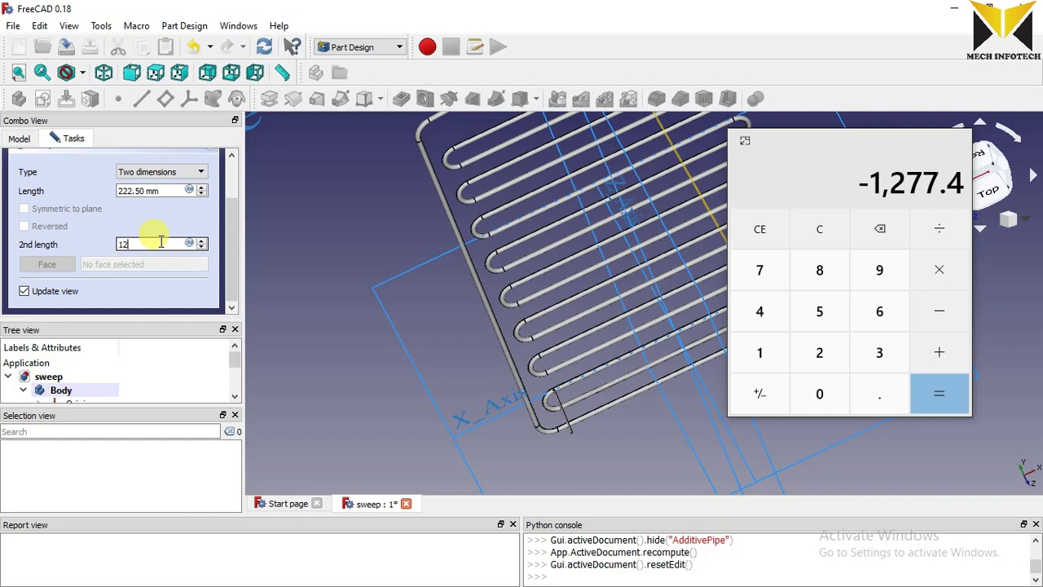
pyautogui.write('1277.4')
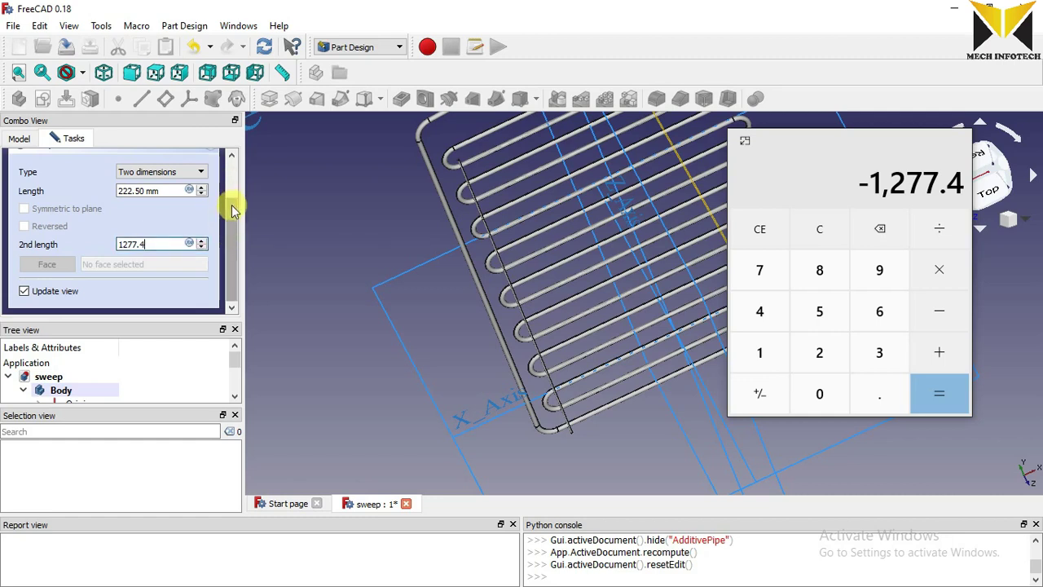
pyautogui.moveTo(233, 203); pyautogui.dragTo(225, 174)
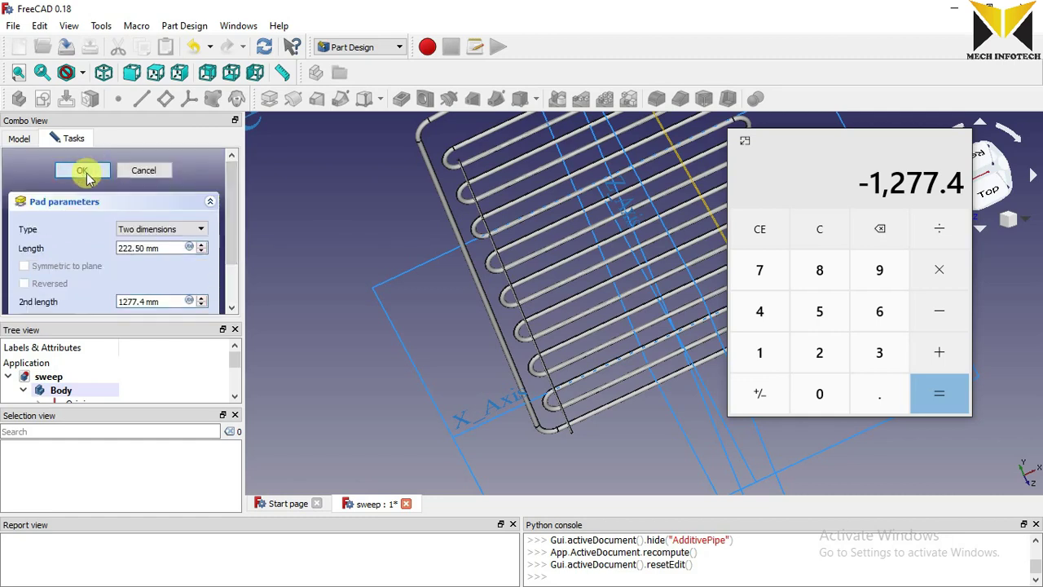
pyautogui.click(82, 186)
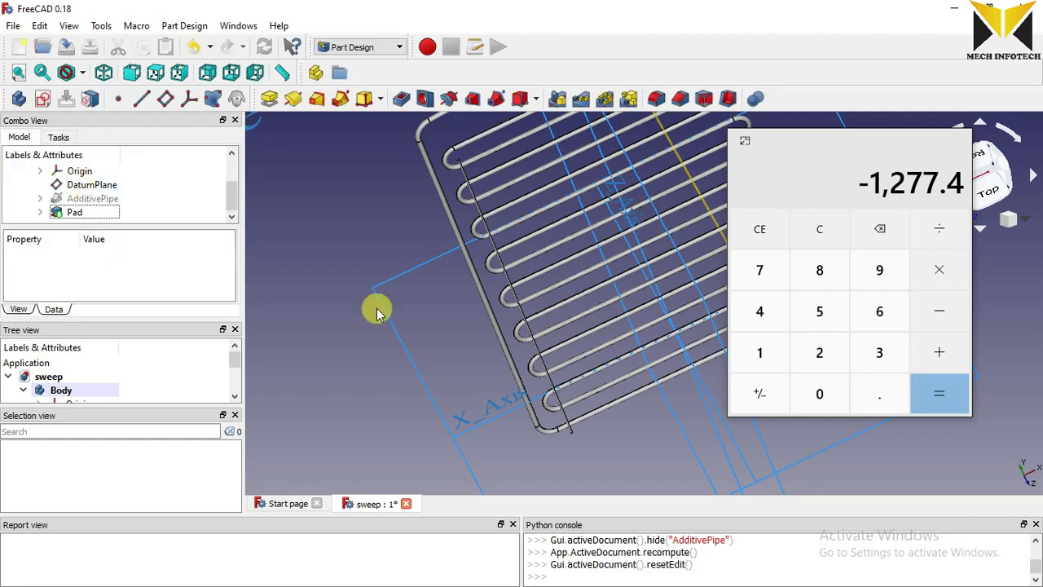
# Close the calculator and start a linear pattern of the padded fin.
pyautogui.moveTo(372, 302); pyautogui.dragTo(496, 279, button='middle')
pyautogui.click(954, 140)
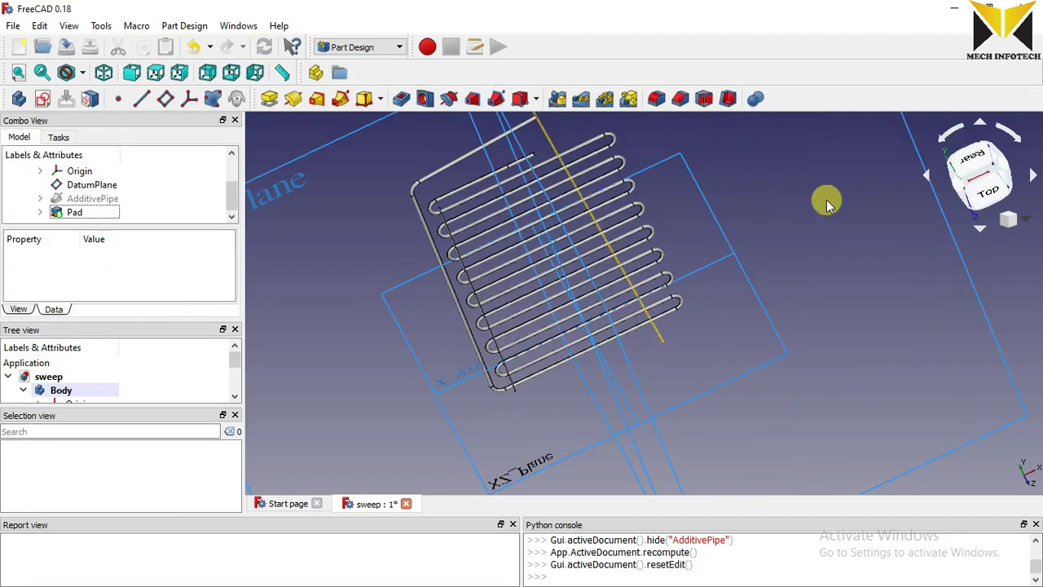
pyautogui.scroll(3, 432, 226)
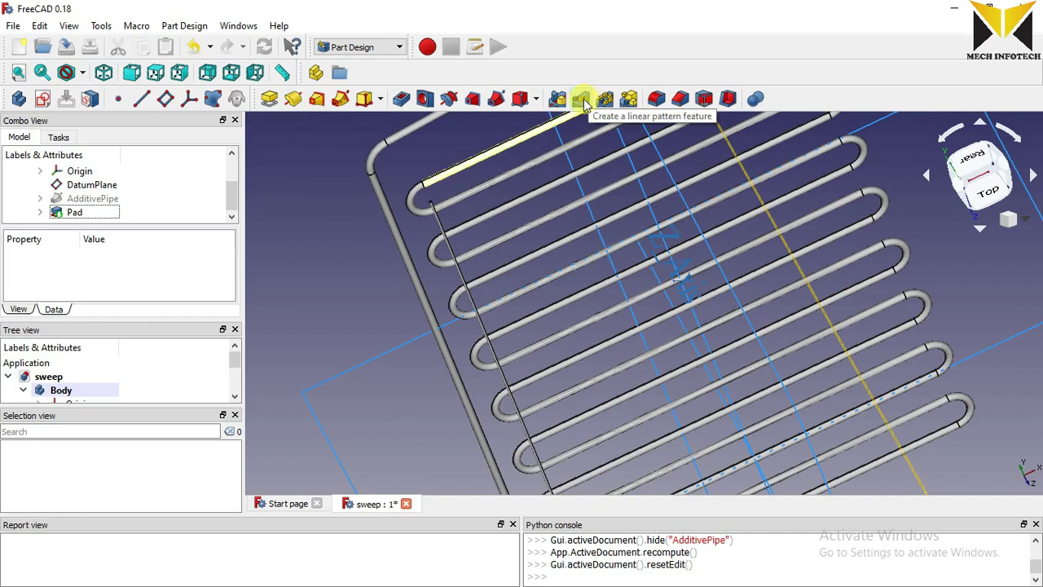
pyautogui.click(581, 100)
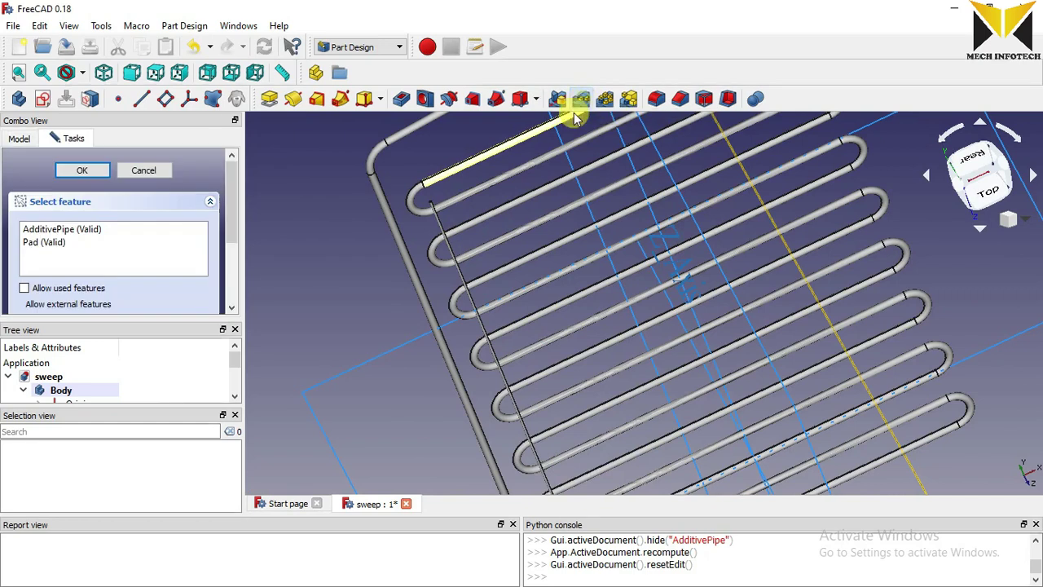
pyautogui.scroll(5, 438, 227)
pyautogui.click(430, 220)
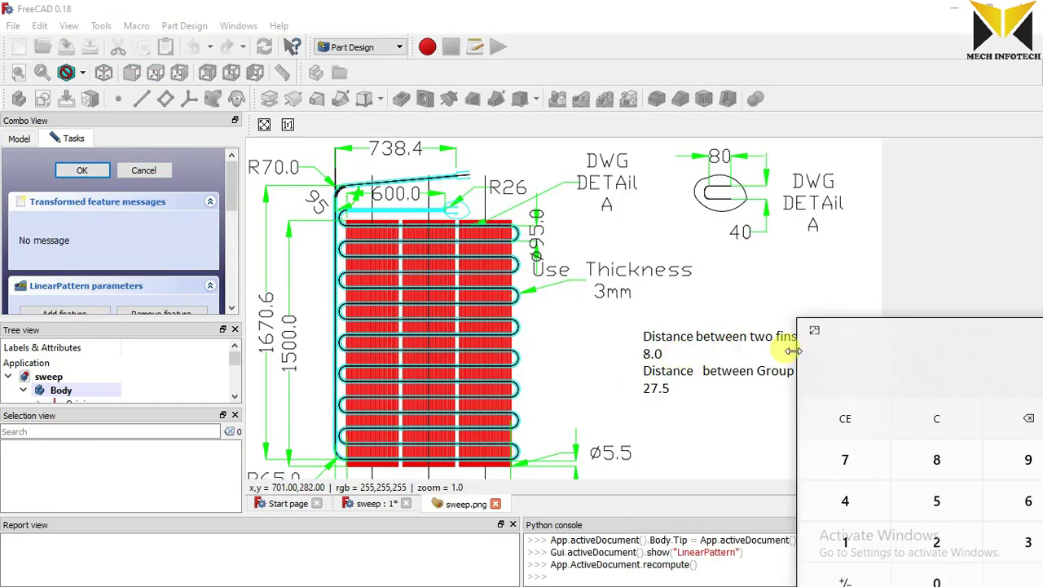
# Consult the fin spacing in sweep.png and multiply 40 by 8 in the calculator.
pyautogui.moveTo(854, 332); pyautogui.dragTo(896, 203)
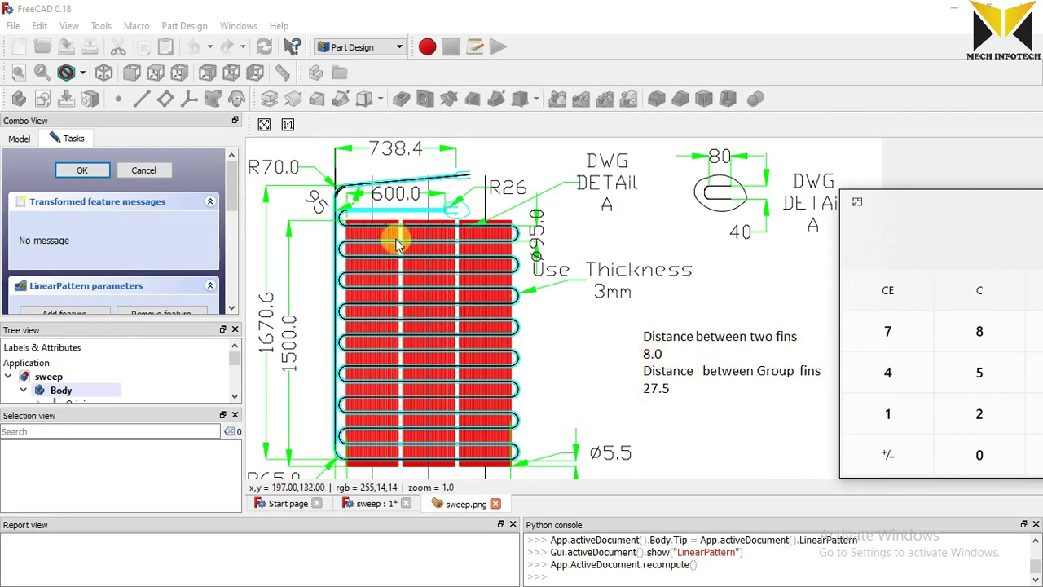
pyautogui.moveTo(915, 207); pyautogui.dragTo(685, 105)
pyautogui.click(666, 277)
pyautogui.click(742, 352)
pyautogui.click(967, 231)
pyautogui.click(749, 231)
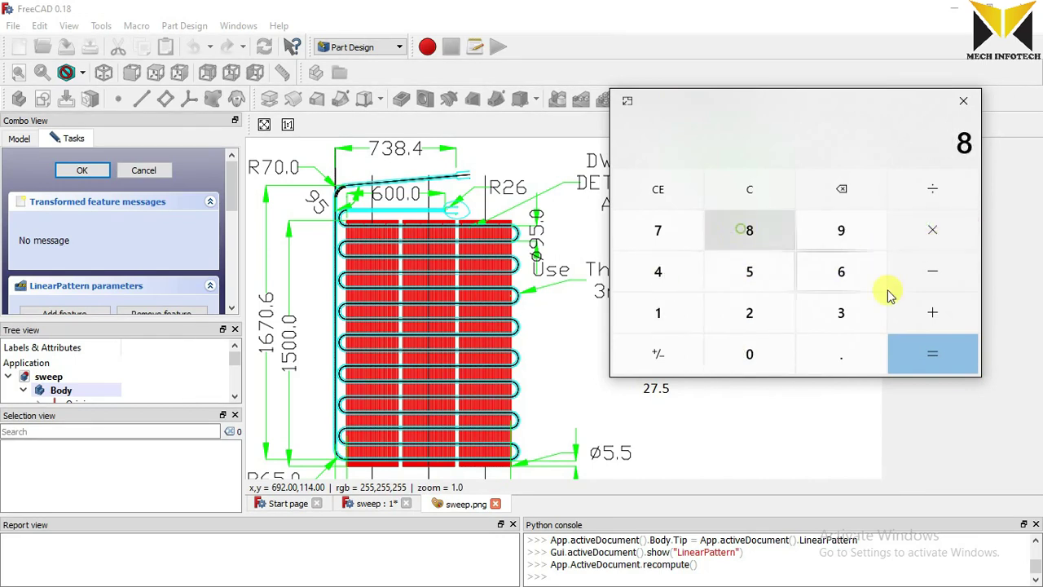
pyautogui.click(959, 369)
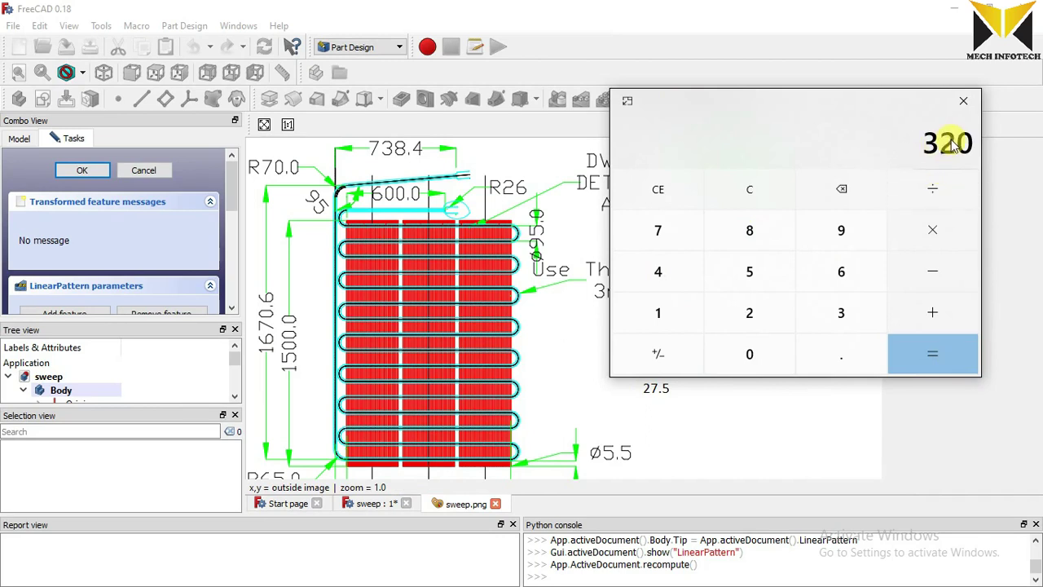
# Set the fin's linear pattern along the horizontal sketch axis to a length of 320 mm with 40 occurrences.
pyautogui.click(375, 503)
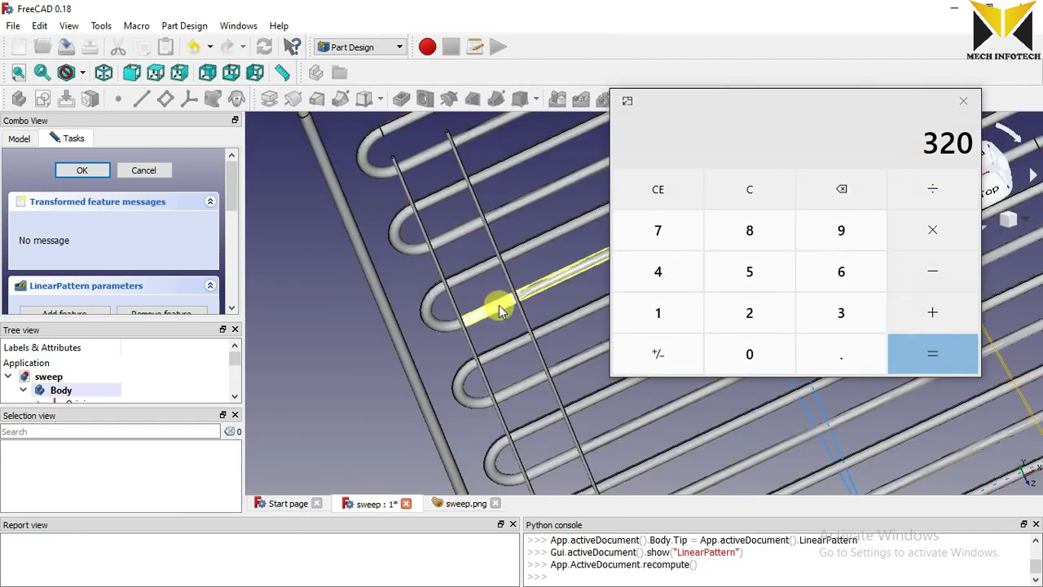
pyautogui.moveTo(232, 204); pyautogui.dragTo(226, 296)
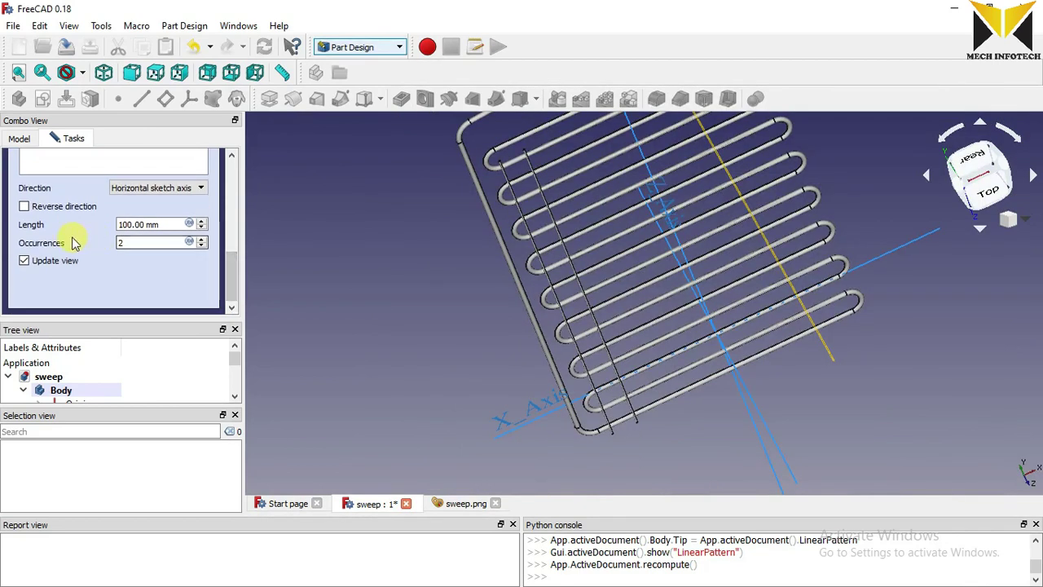
pyautogui.click(132, 225)
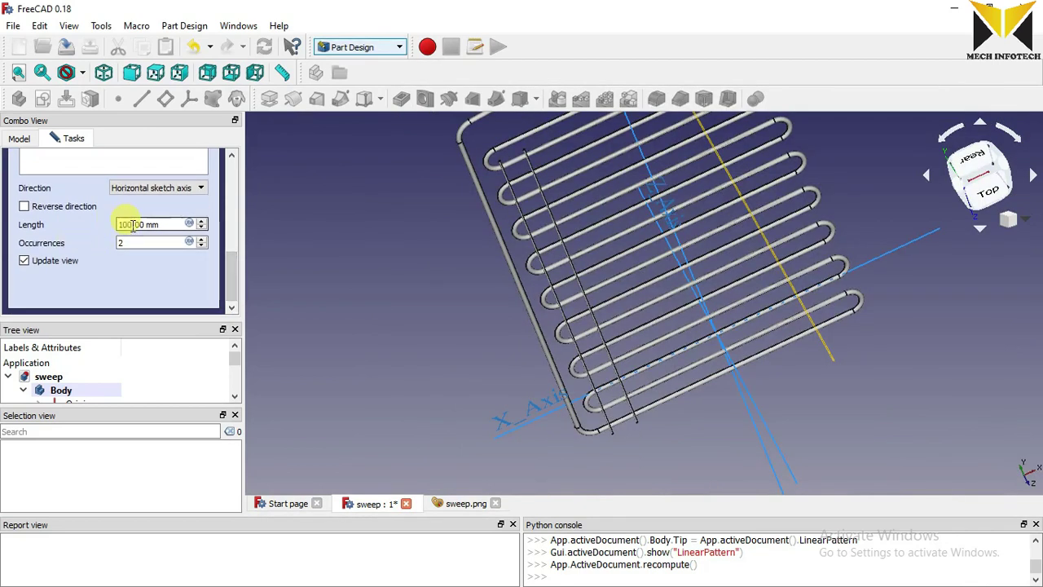
pyautogui.write('320')
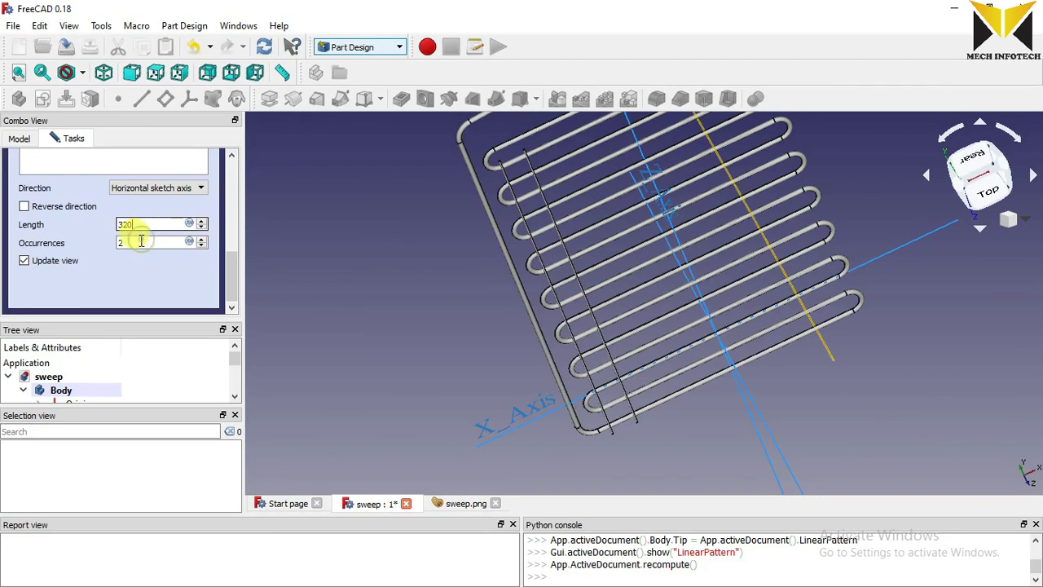
pyautogui.click(141, 241)
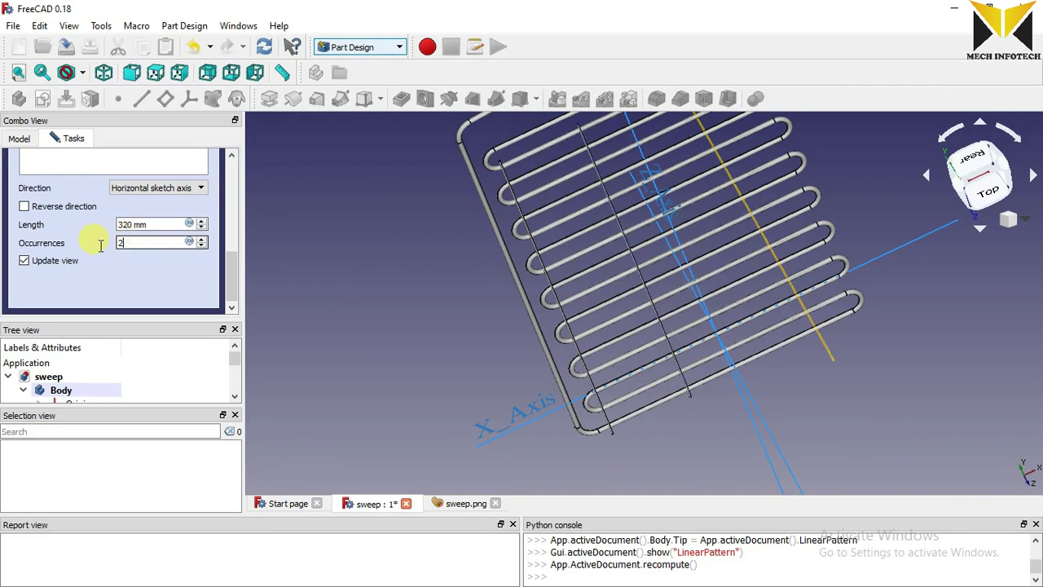
pyautogui.doubleClick(146, 246)
pyautogui.write('40')
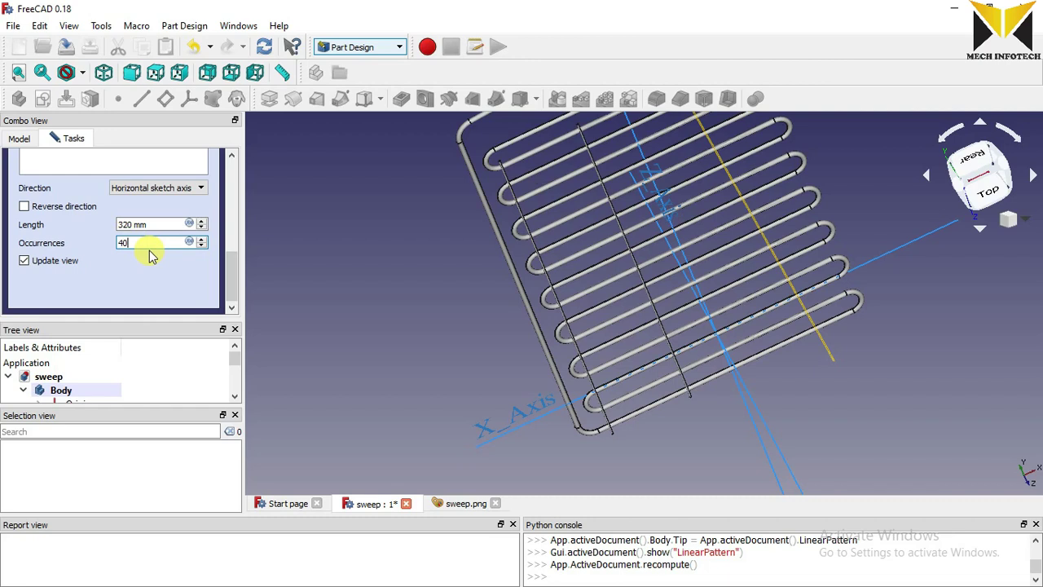
pyautogui.moveTo(521, 326); pyautogui.dragTo(391, 218, button='middle')
pyautogui.scroll(3, 390, 165)
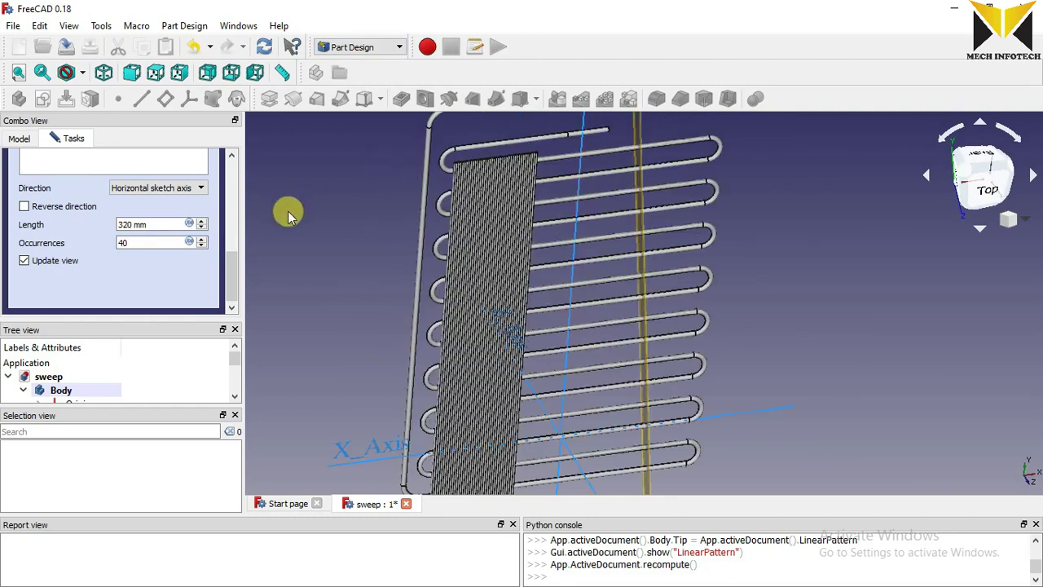
pyautogui.moveTo(233, 256); pyautogui.dragTo(236, 163)
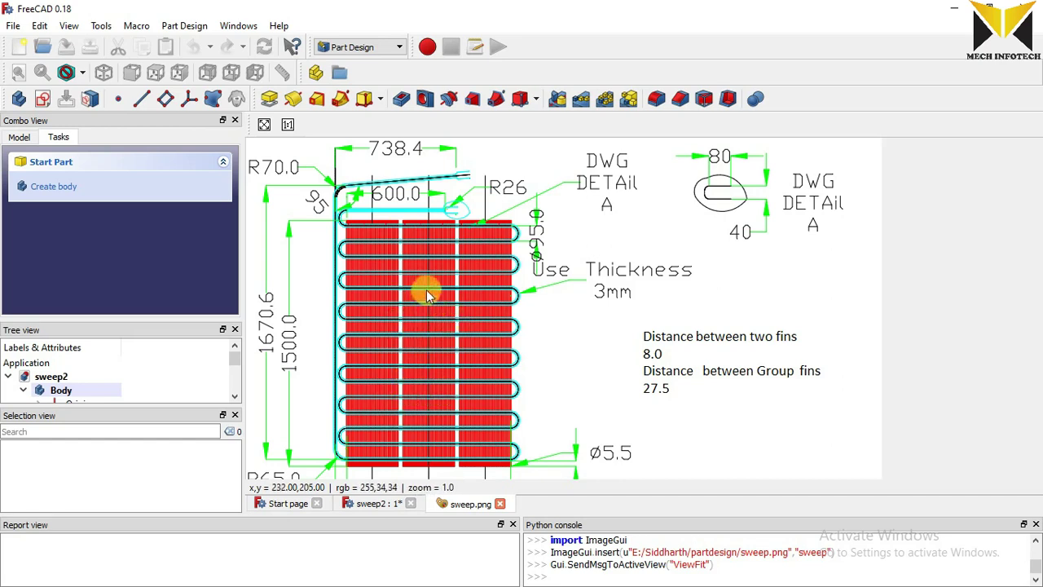
# Create a sketch on the XZ plane of sweep2 and draw a circle of about 4.5 mm radius just beyond the last patterned fin.
pyautogui.click(354, 504)
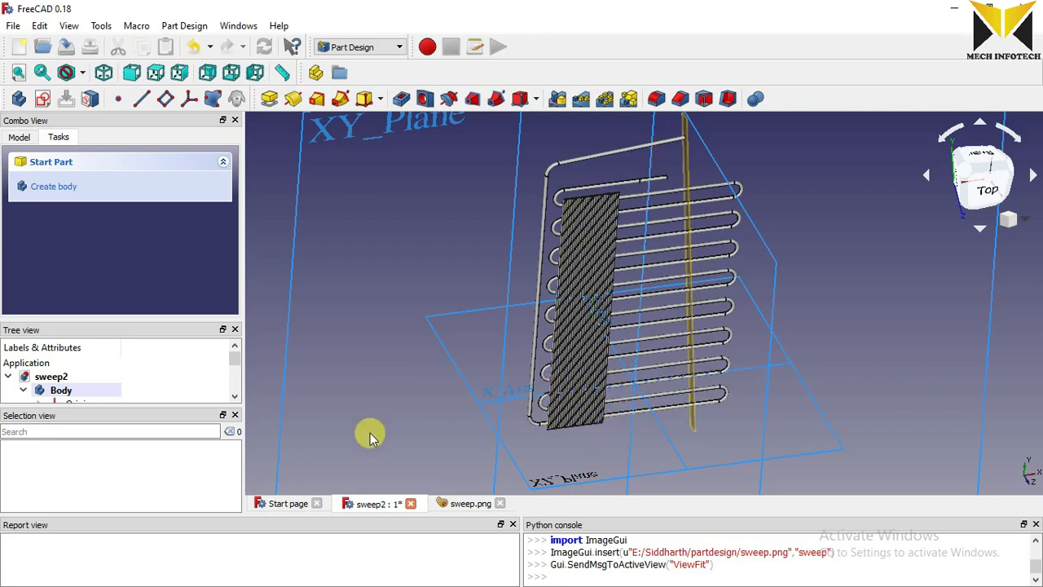
pyautogui.click(438, 339)
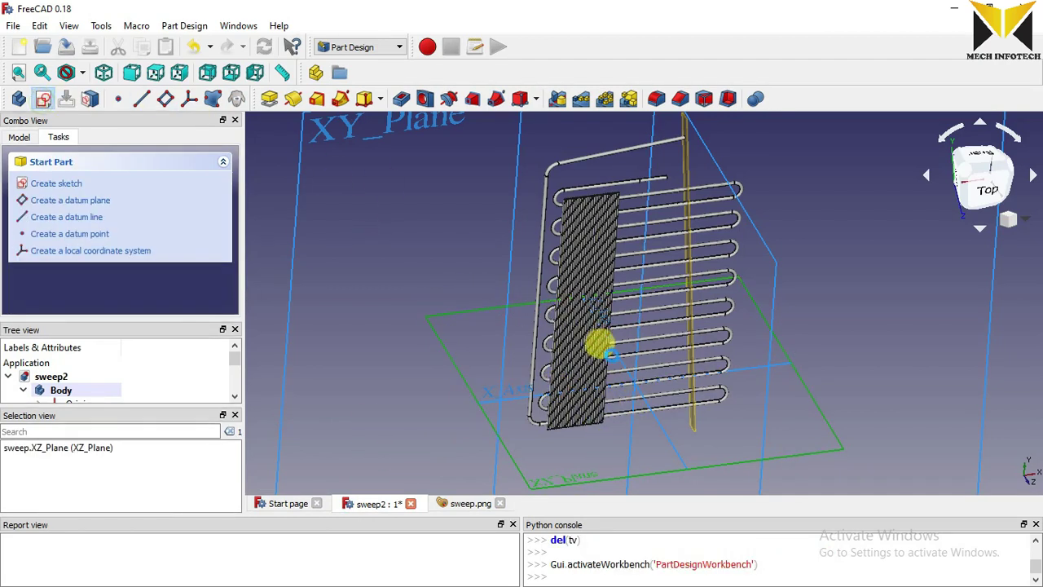
pyautogui.scroll(6, 612, 181)
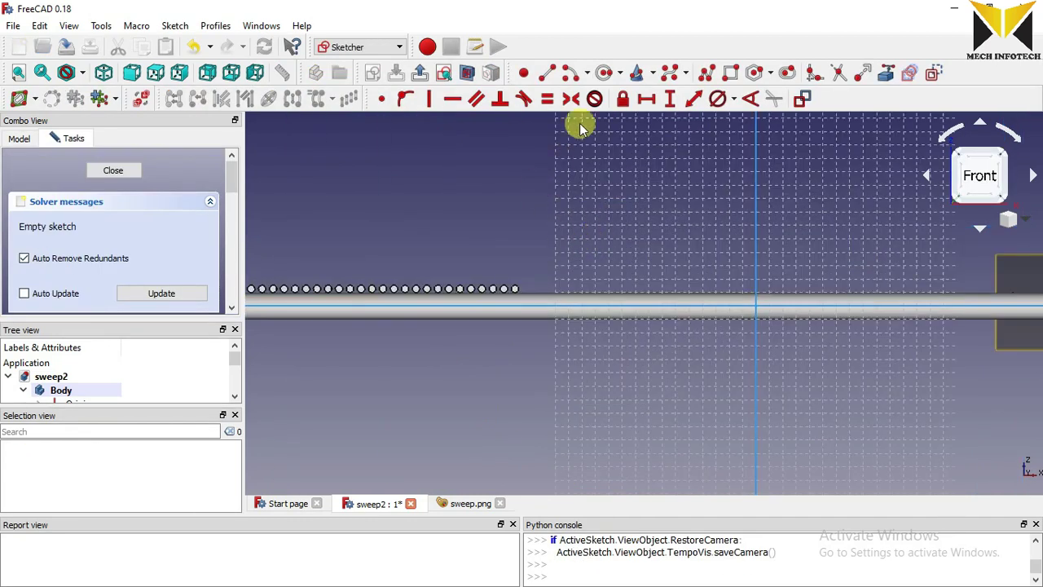
pyautogui.click(605, 73)
pyautogui.scroll(2, 542, 287)
pyautogui.click(534, 280)
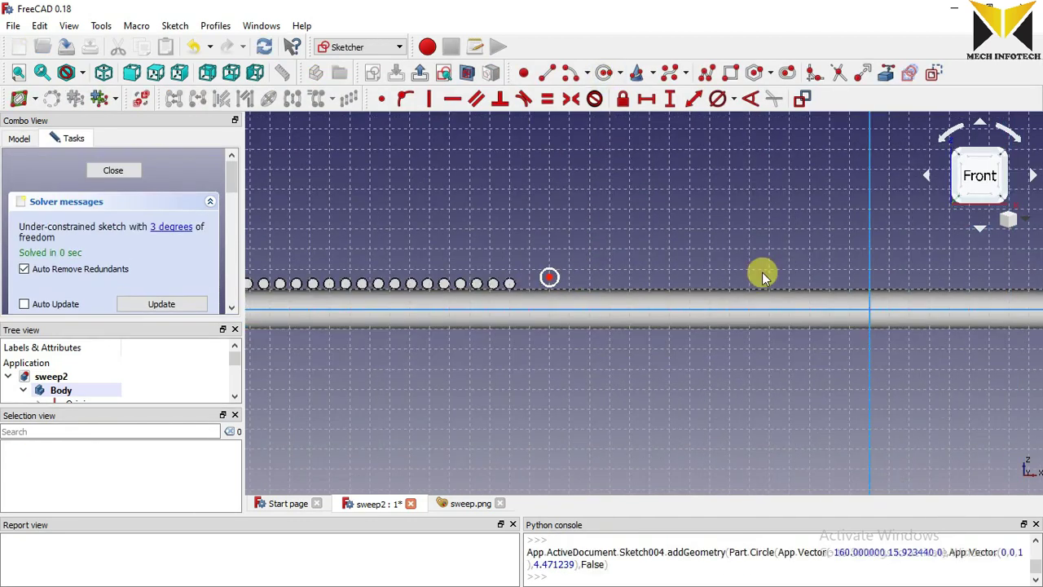
# Bring the last patterned fin's circular edge into the sketch as external geometry.
pyautogui.click(933, 73)
pyautogui.scroll(5, 526, 163)
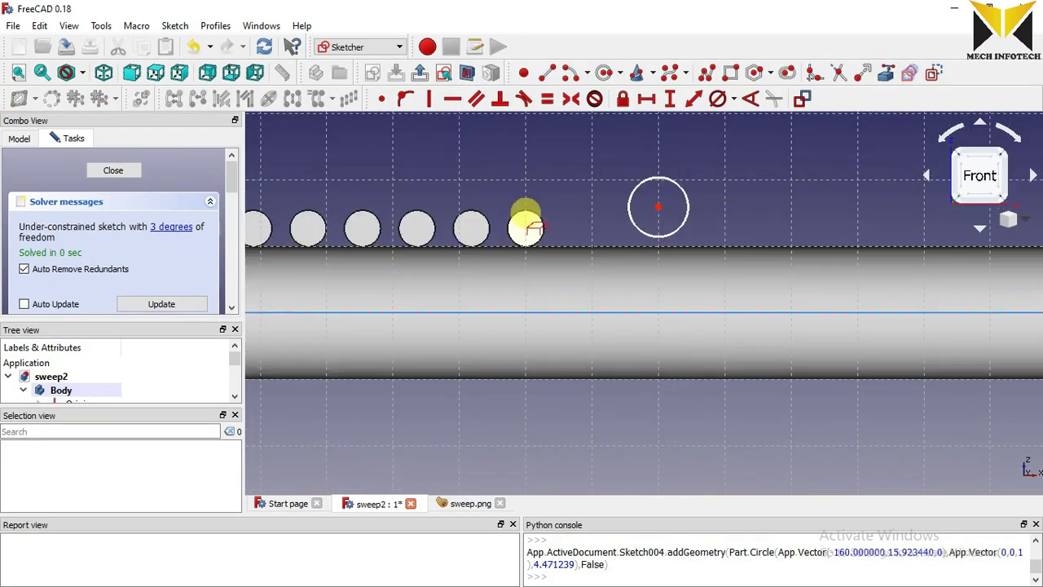
pyautogui.click(540, 212)
pyautogui.press('Escape')
# Constrain the new circle's centre 12.7 mm vertically from the horizontal sketch axis.
pyautogui.scroll(-3, 546, 209)
pyautogui.scroll(1, 601, 203)
pyautogui.click(624, 200)
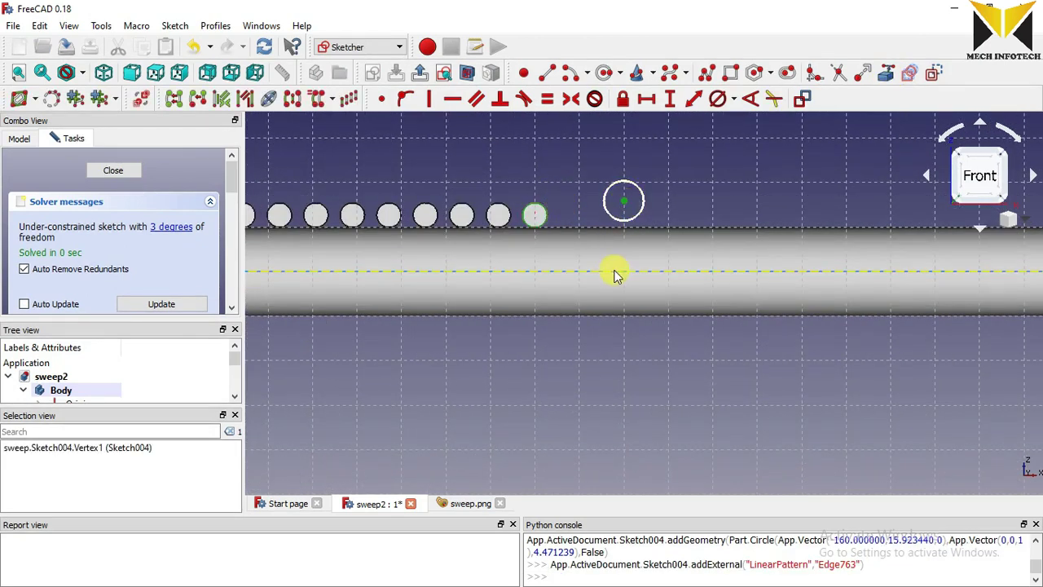
pyautogui.click(694, 99)
pyautogui.click(625, 201)
pyautogui.scroll(-4, 624, 200)
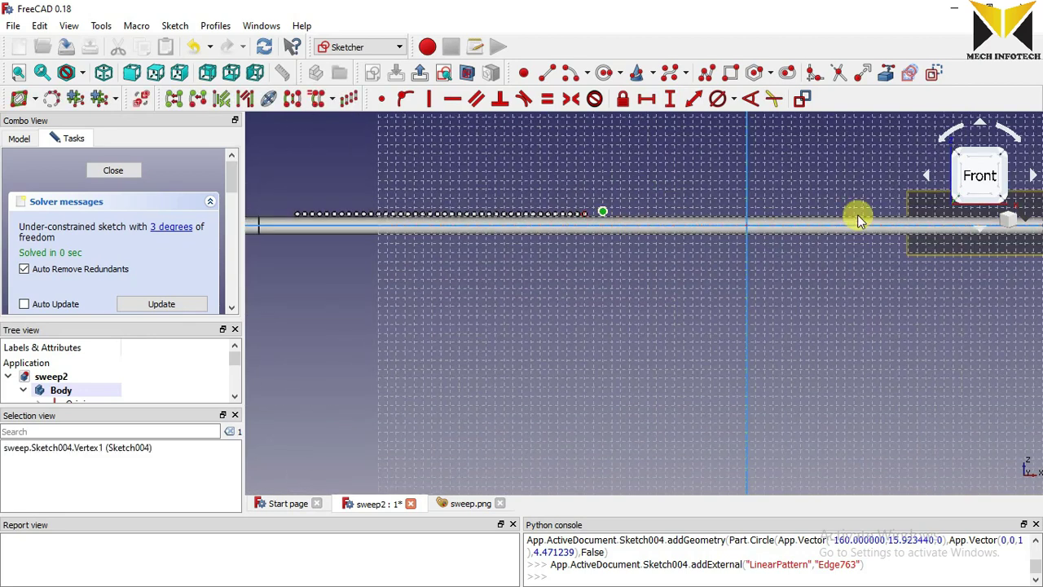
pyautogui.click(739, 232)
pyautogui.write('12.7')
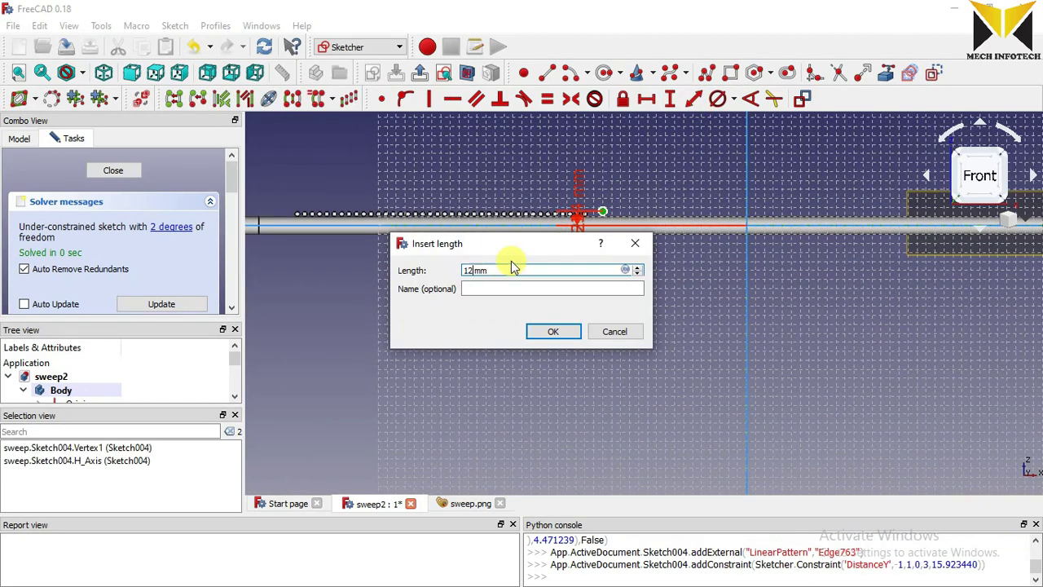
pyautogui.press('Return')
# Set the new fin circle's diameter to 5.5 mm.
pyautogui.scroll(5, 659, 174)
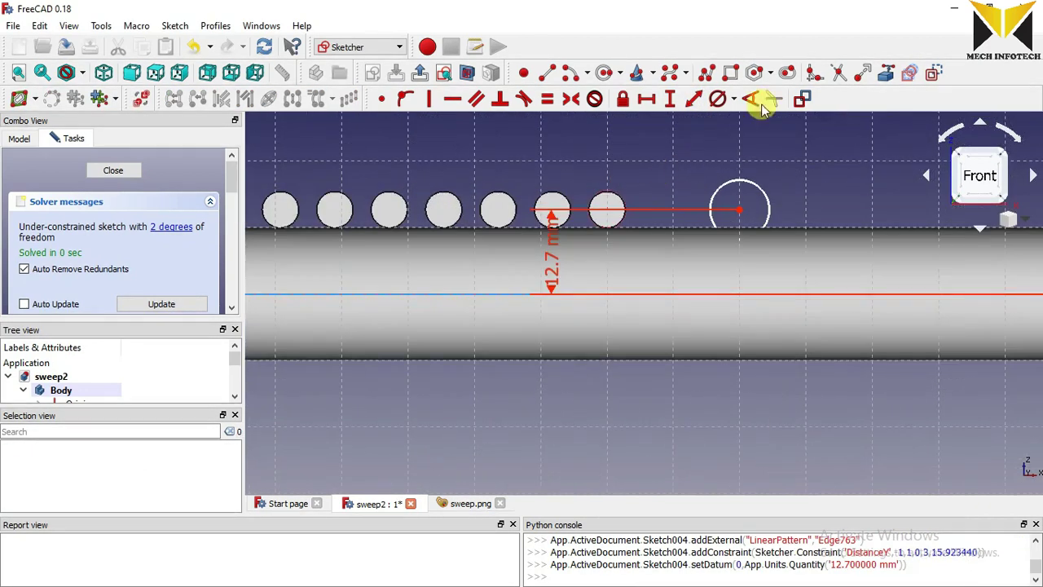
pyautogui.click(730, 106)
pyautogui.click(728, 181)
pyautogui.write('5.5')
pyautogui.press('Return')
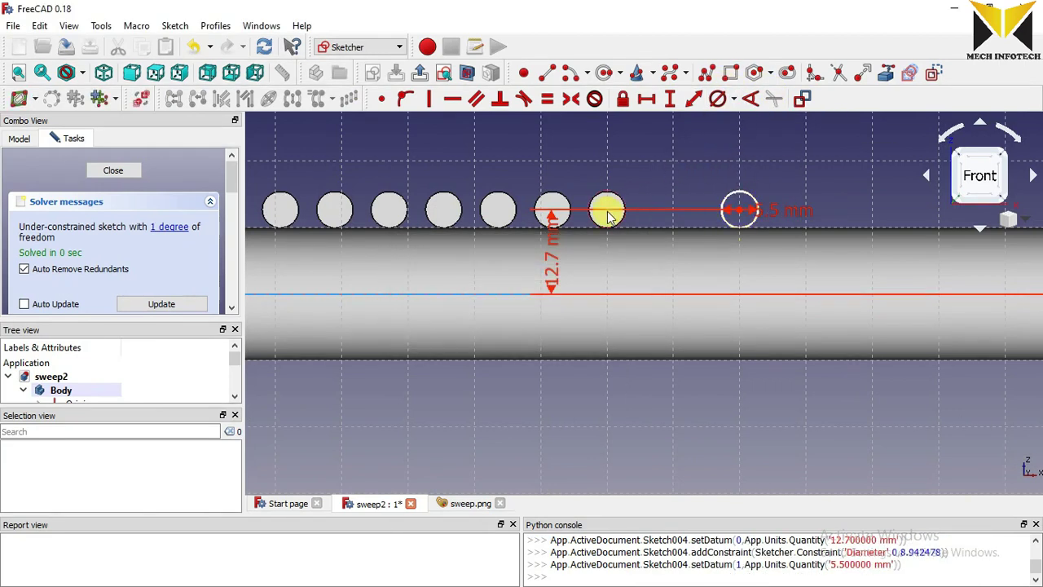
# Set the distance between the last patterned fin's centre and the new circle's centre to 27.5 mm and leave the sketch.
pyautogui.scroll(2, 617, 206)
pyautogui.click(603, 215)
pyautogui.click(801, 214)
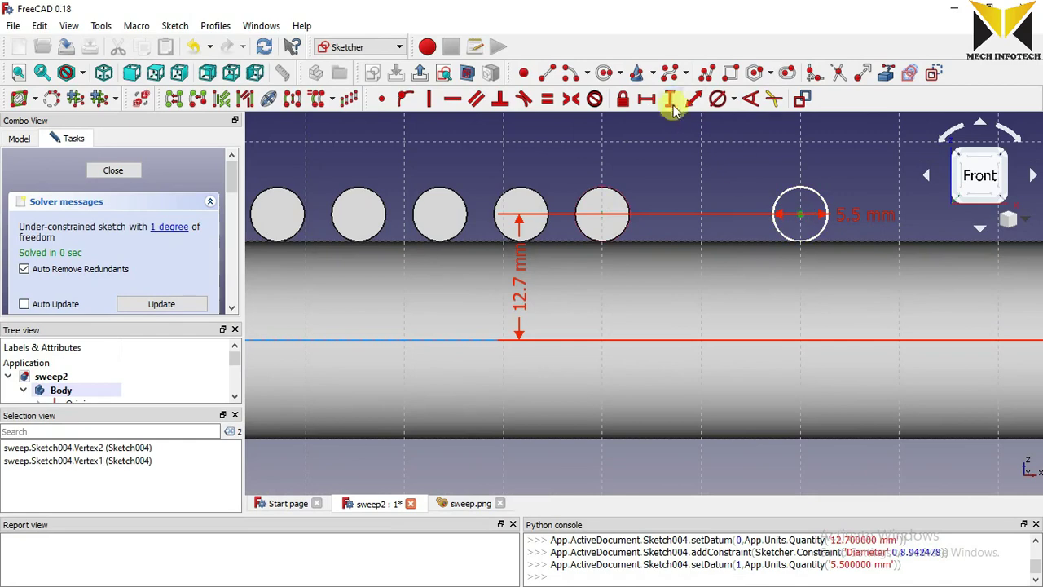
pyautogui.click(693, 100)
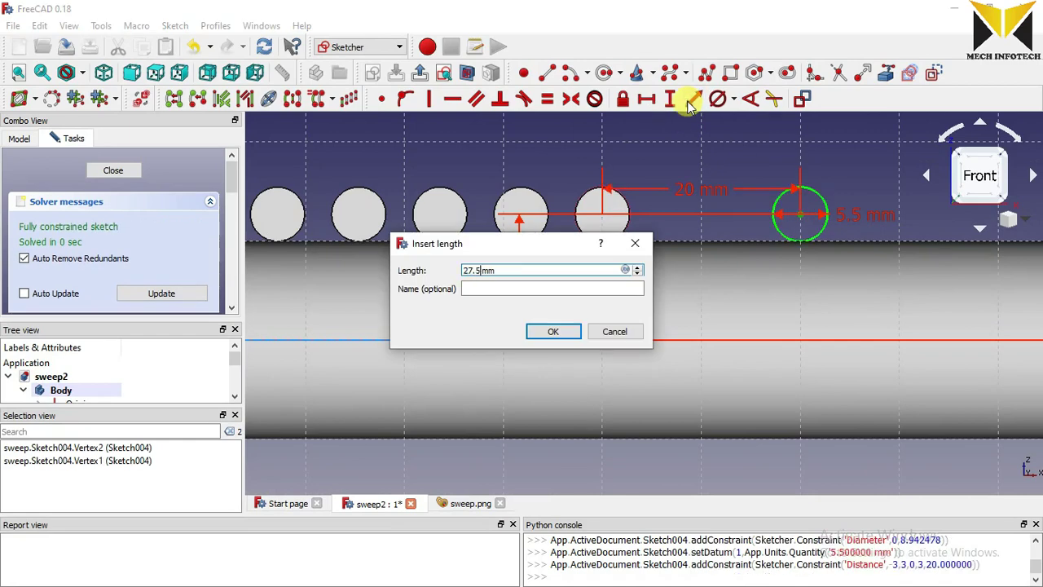
pyautogui.click(552, 331)
pyautogui.scroll(-5, 530, 260)
pyautogui.scroll(5, 538, 260)
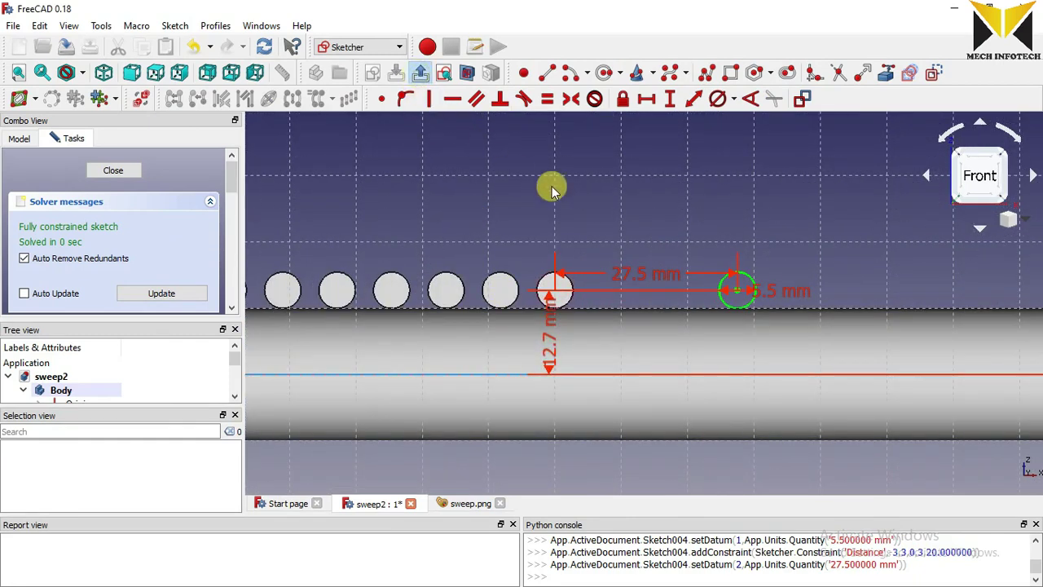
pyautogui.press('Escape')
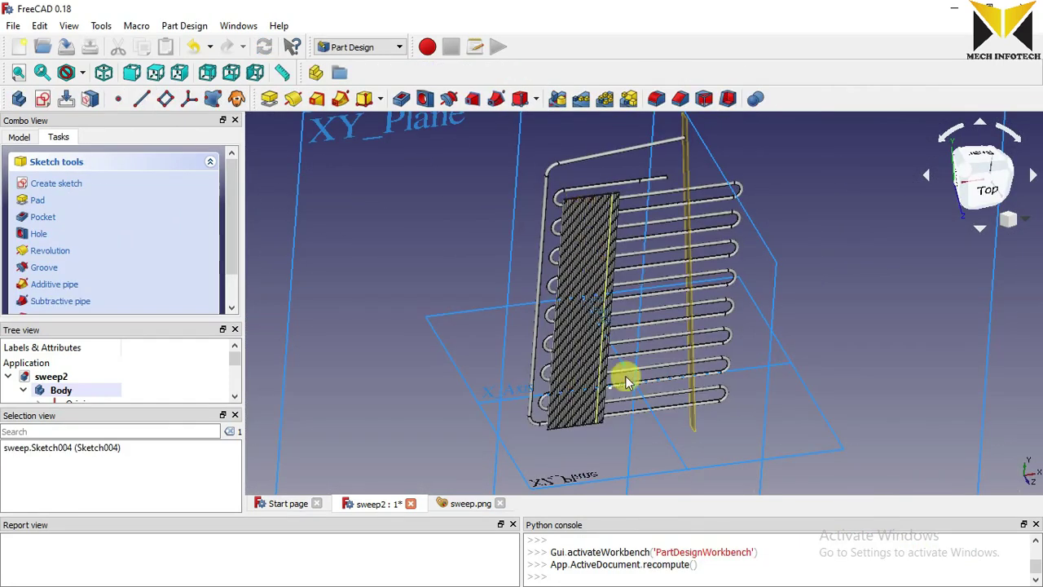
# Start a pad of the new fin circle using the Two dimensions type with a first length of 222.5 mm.
pyautogui.scroll(5, 583, 398)
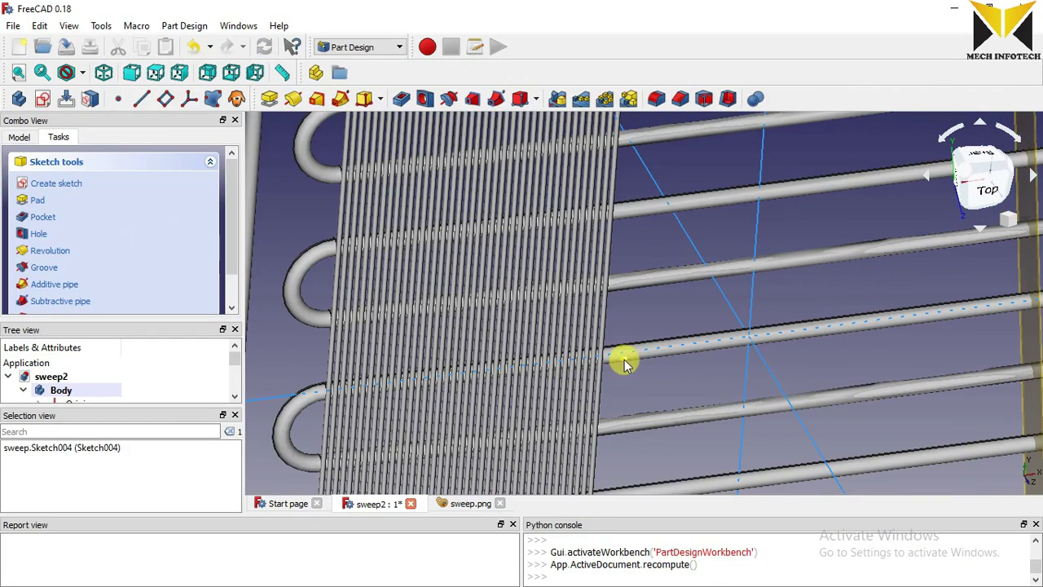
pyautogui.click(625, 381)
pyautogui.click(269, 98)
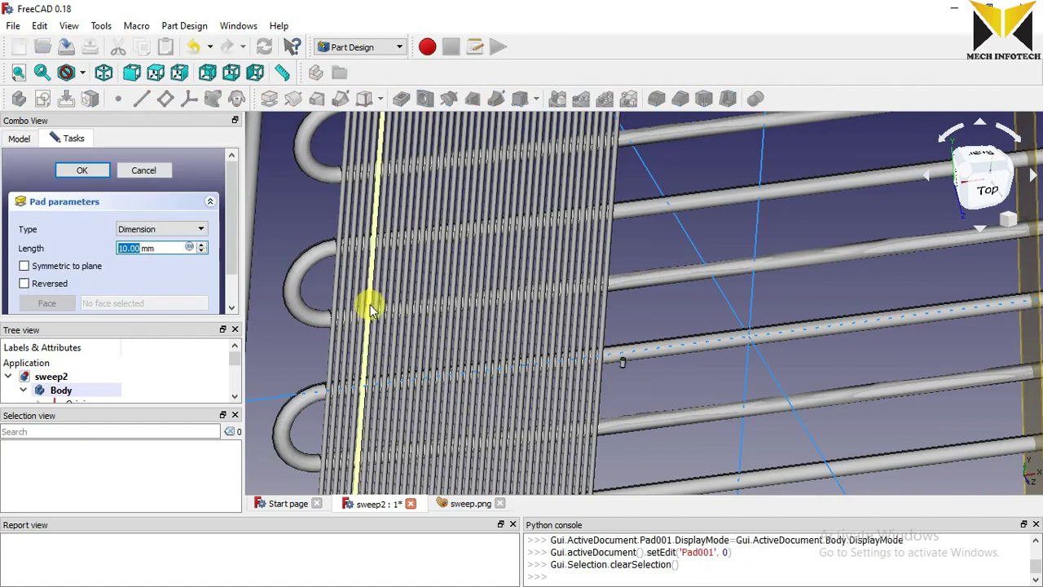
pyautogui.write('222')
pyautogui.click(139, 229)
pyautogui.click(140, 240)
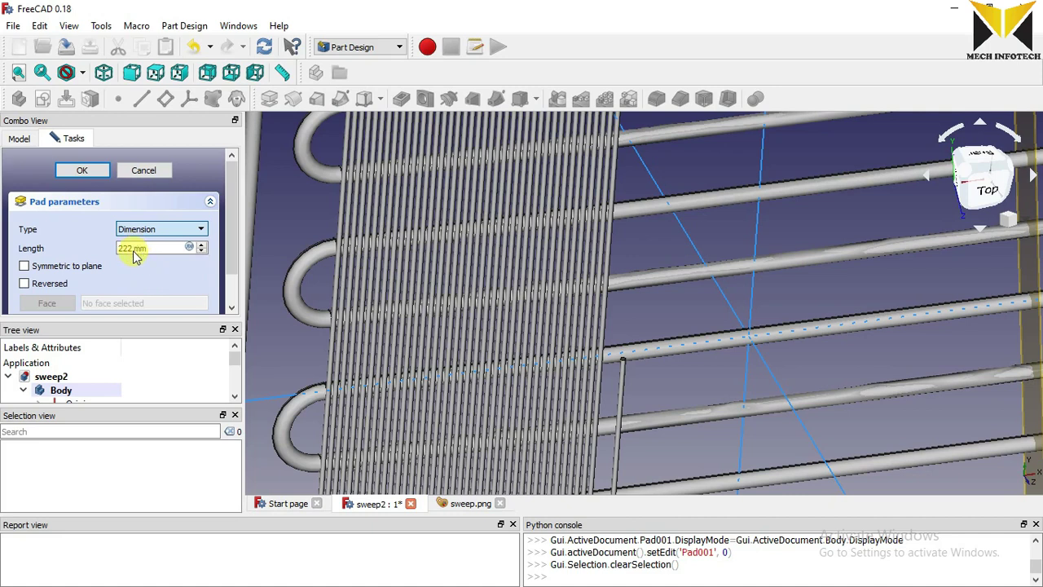
pyautogui.press('Down')
pyautogui.press('Down')
pyautogui.press('Down')
pyautogui.press('Down')
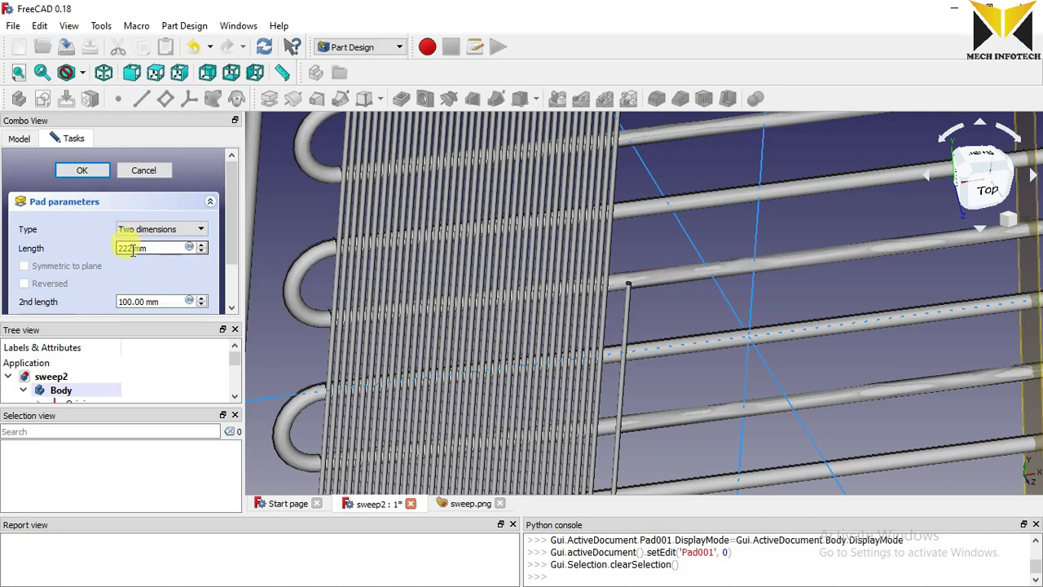
pyautogui.write('5')
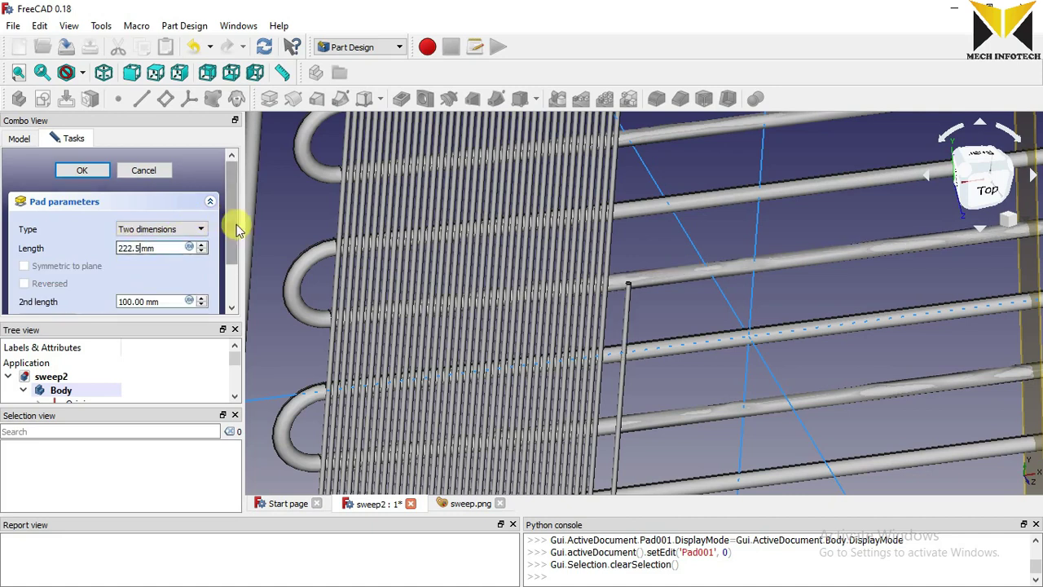
# Set the fin pad's second length to 1277.5 mm and accept the pad.
pyautogui.press('Tab')
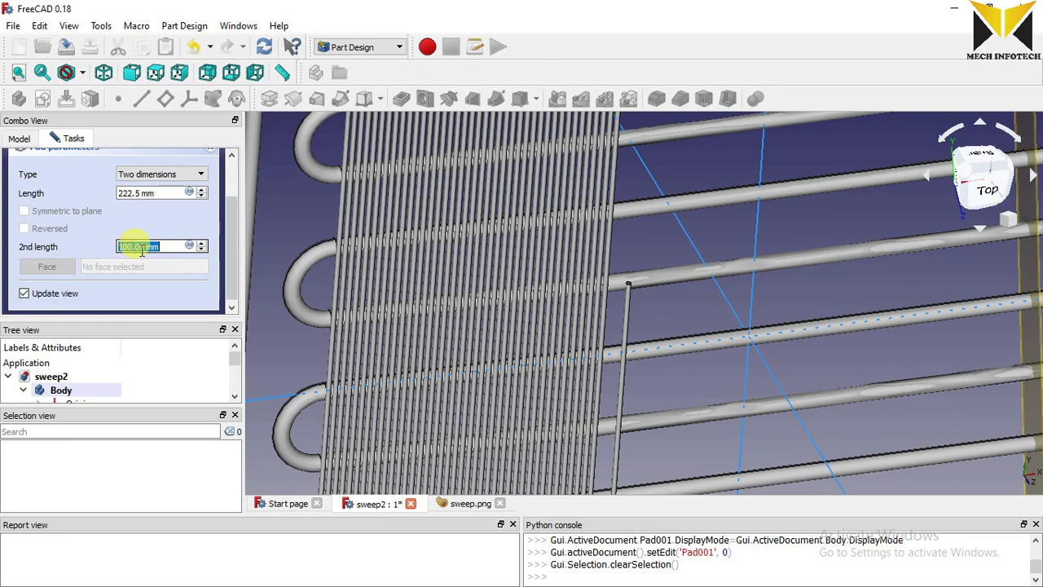
pyautogui.write('1')
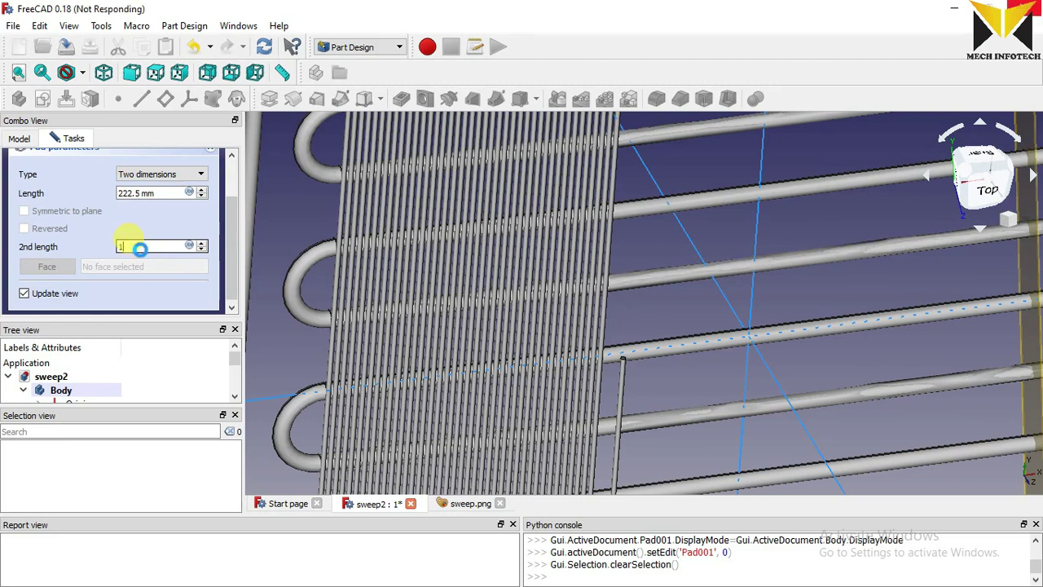
pyautogui.write('277')
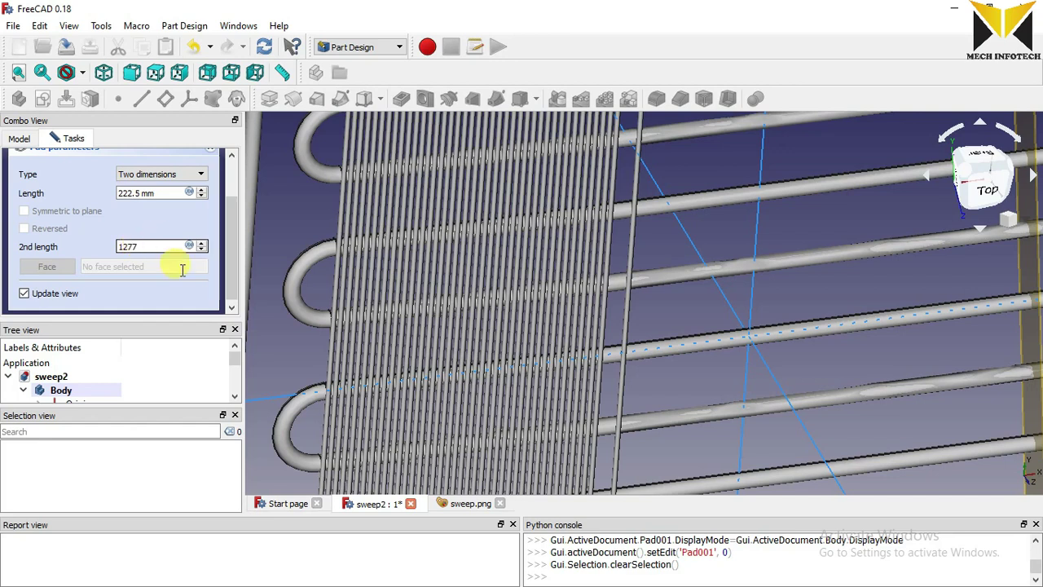
pyautogui.write('.5')
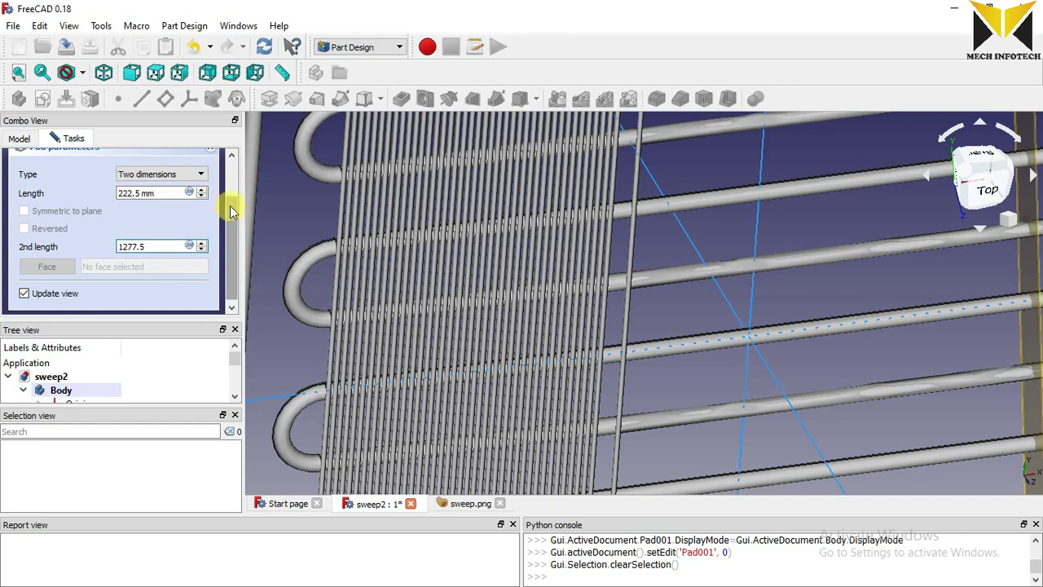
pyautogui.scroll(3, 228, 221)
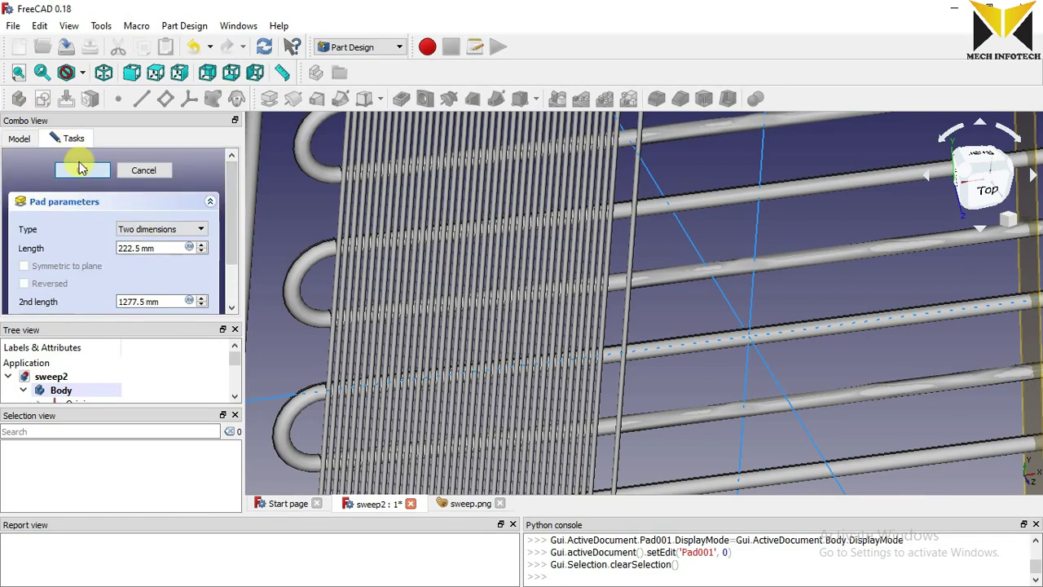
pyautogui.click(83, 169)
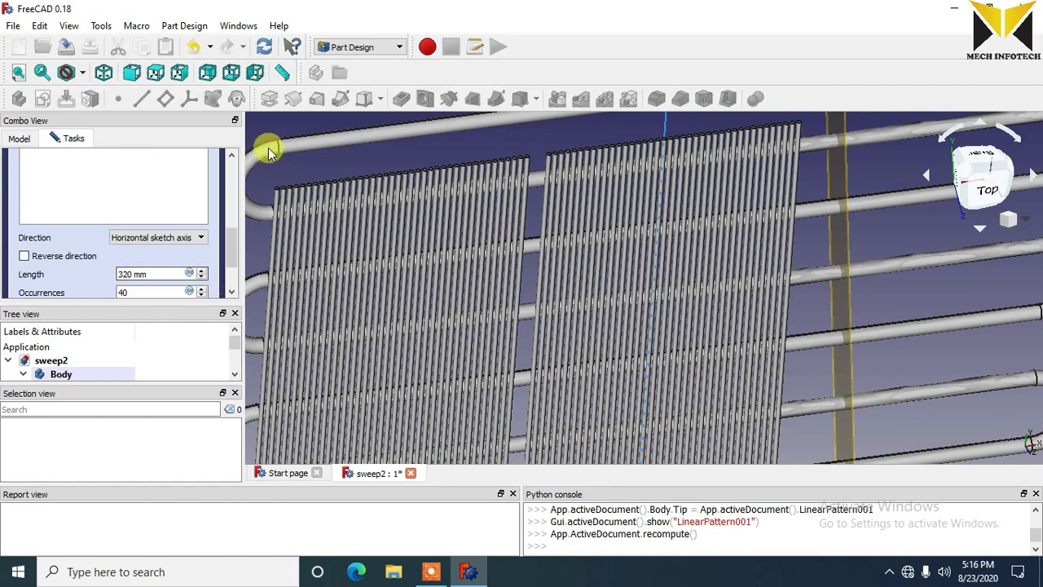
# Accept the second fin group's linear pattern along the horizontal sketch axis with a 320 mm length and 40 occurrences.
pyautogui.scroll(3, 326, 205)
pyautogui.moveTo(237, 252); pyautogui.dragTo(226, 172)
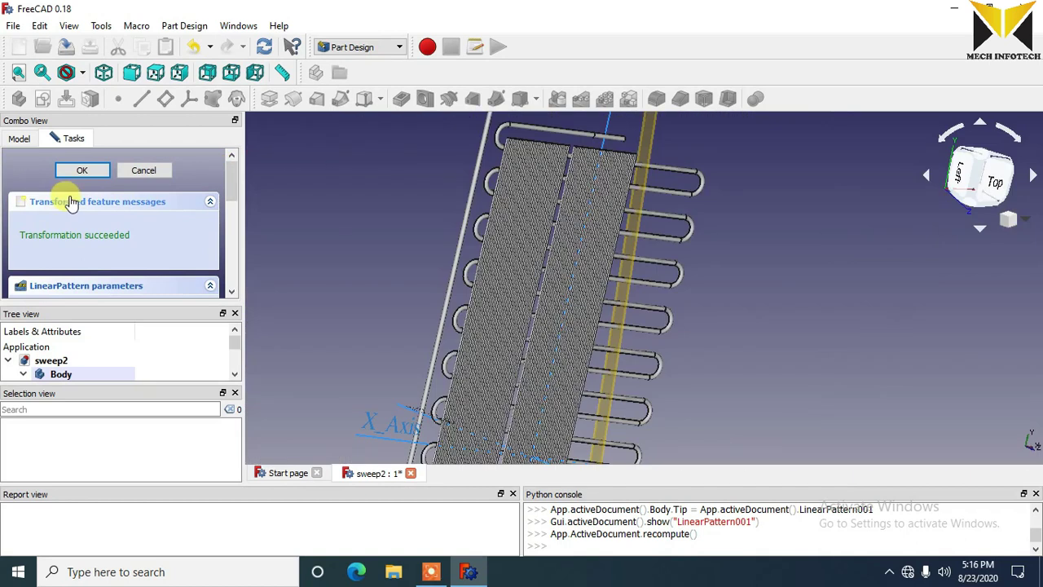
pyautogui.click(80, 170)
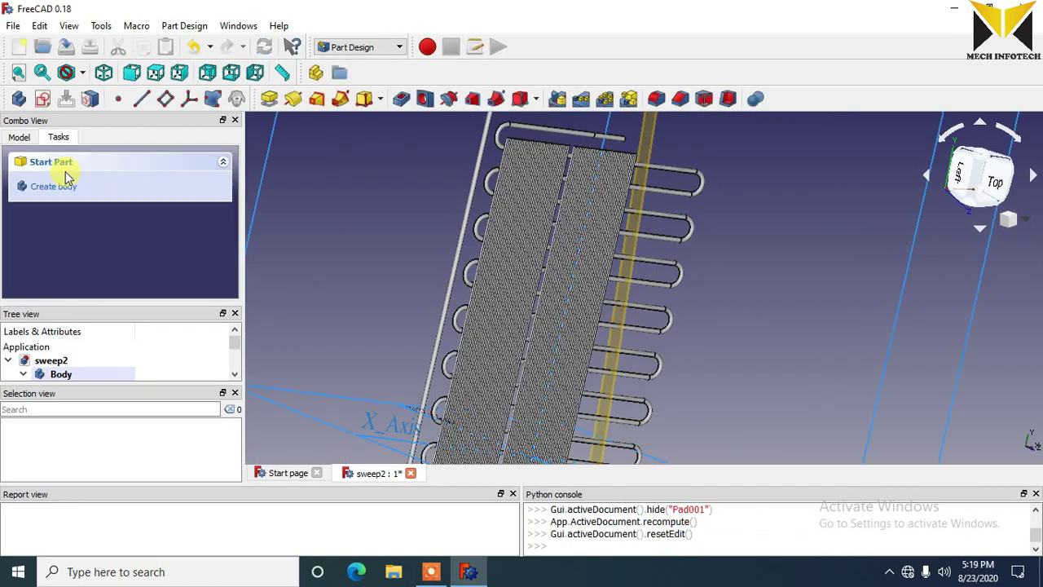
# Create a sketch on the XZ plane and draw a circle of about 4.5 mm radius beyond the second group's last fin.
pyautogui.scroll(-5, 494, 242)
pyautogui.scroll(5, 594, 282)
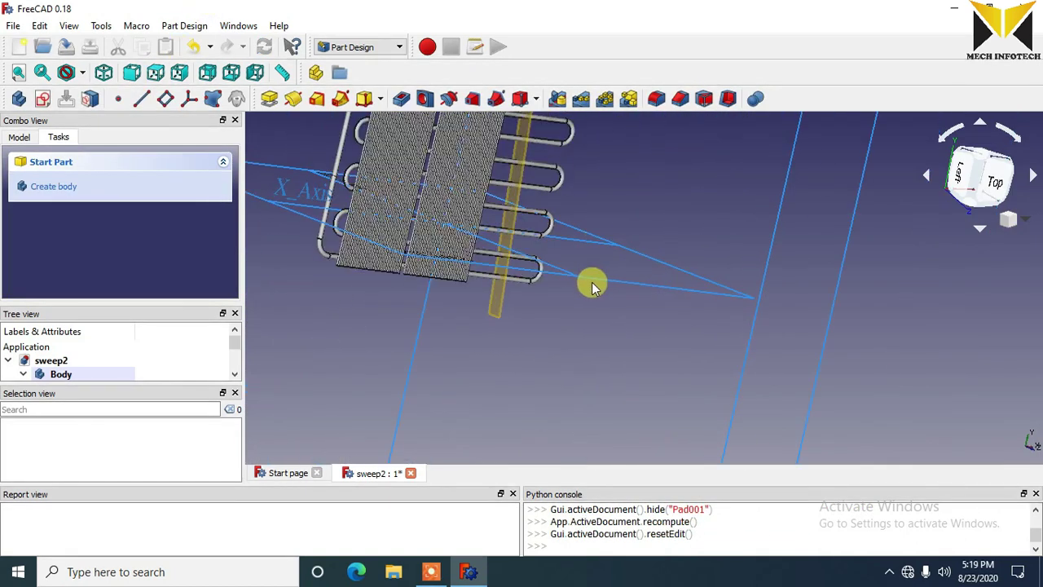
pyautogui.click(600, 286)
pyautogui.click(43, 99)
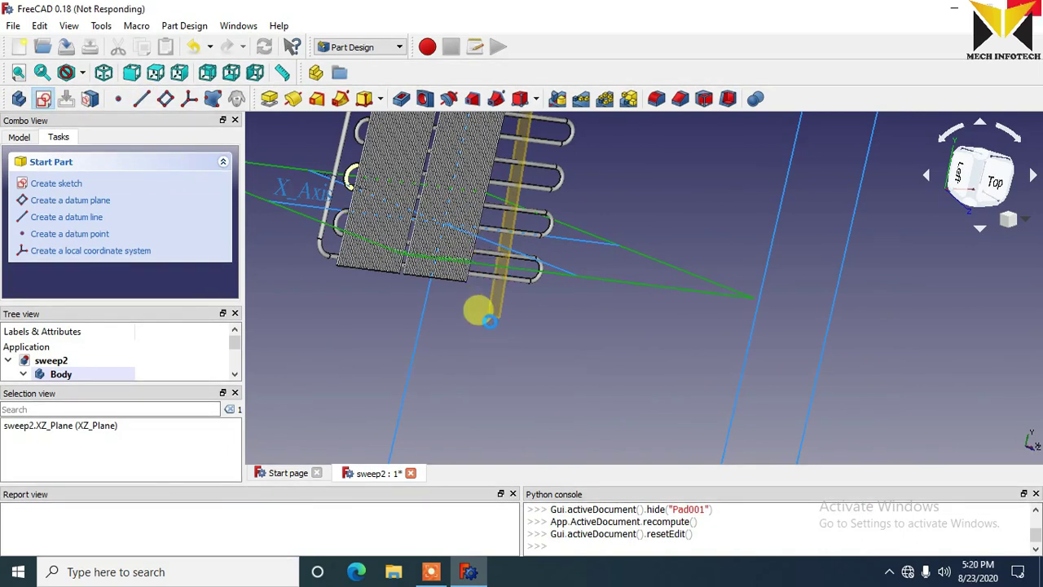
pyautogui.scroll(10, 443, 296)
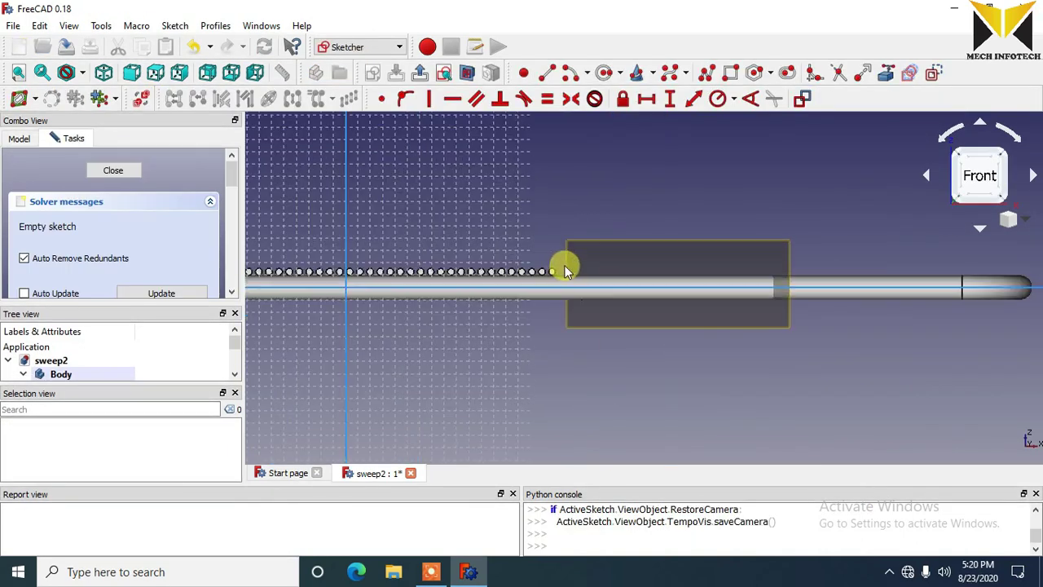
pyautogui.press('g')
pyautogui.press('c')
pyautogui.click(526, 274)
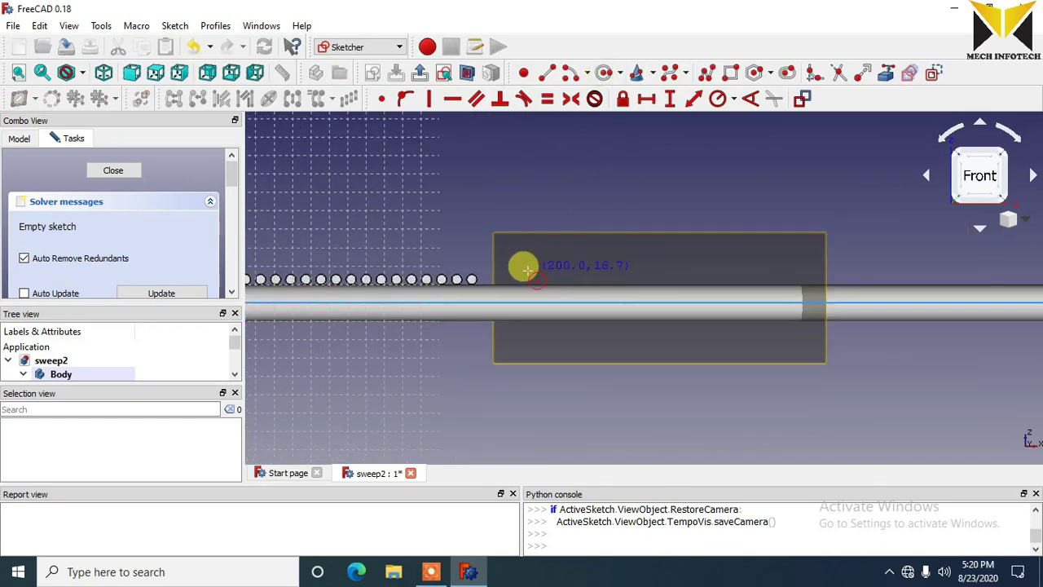
pyautogui.click(518, 272)
pyautogui.rightClick(529, 214)
pyautogui.scroll(-1, 516, 239)
pyautogui.scroll(5, 594, 252)
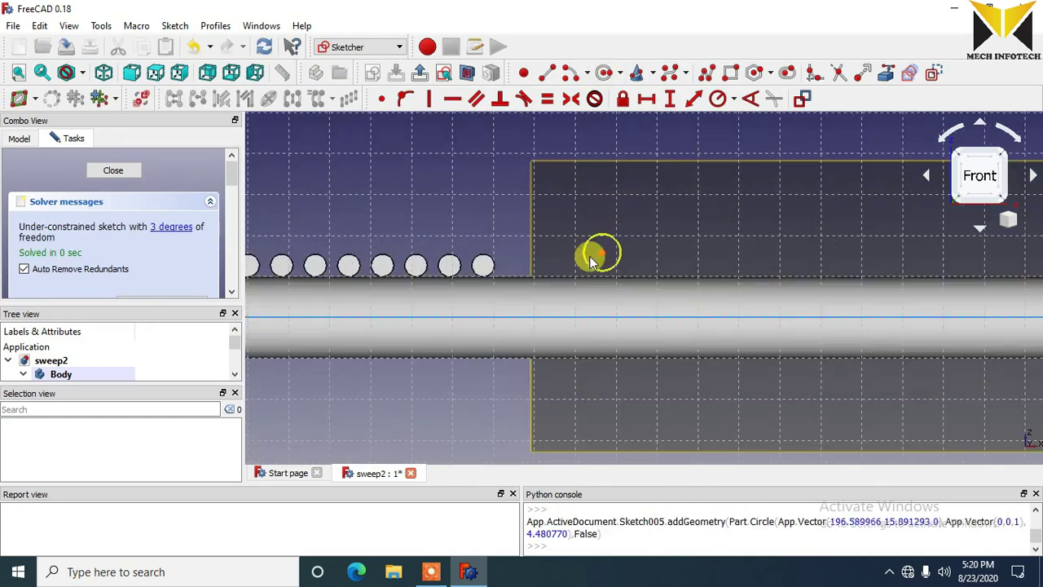
# Constrain the third group's circle centre 12.7 mm vertically from the horizontal sketch axis.
pyautogui.click(601, 252)
pyautogui.scroll(-4, 619, 287)
pyautogui.click(433, 294)
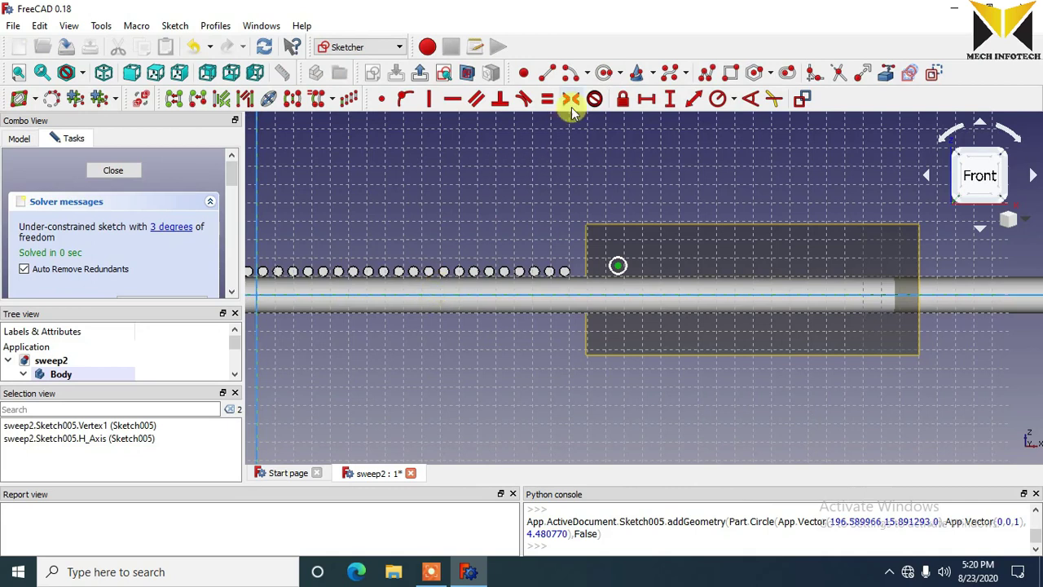
pyautogui.click(669, 98)
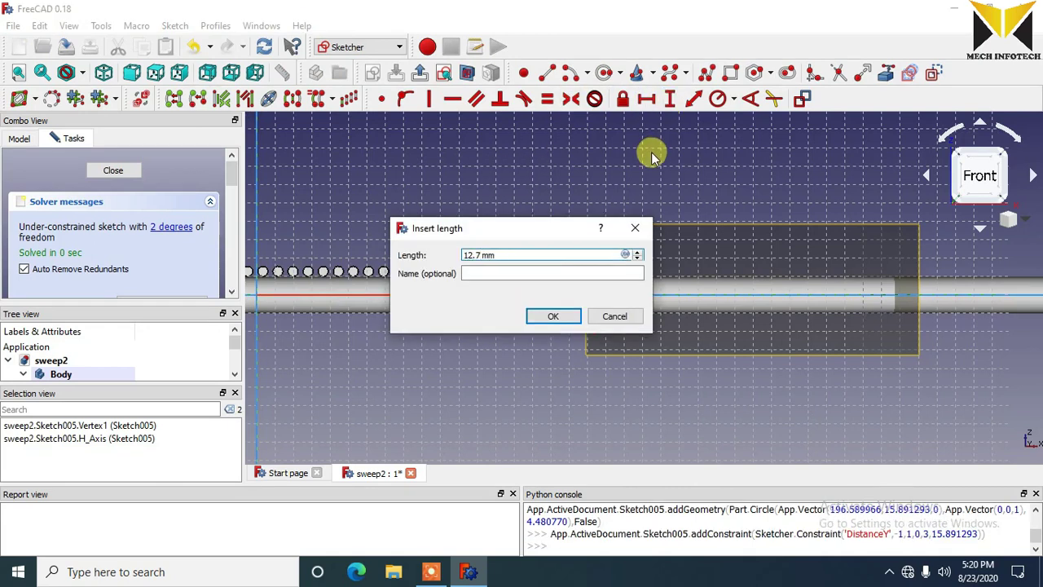
pyautogui.write('12.7')
pyautogui.click(553, 316)
# Set the third group's fin circle to a diameter of 5.5 mm.
pyautogui.scroll(3, 680, 225)
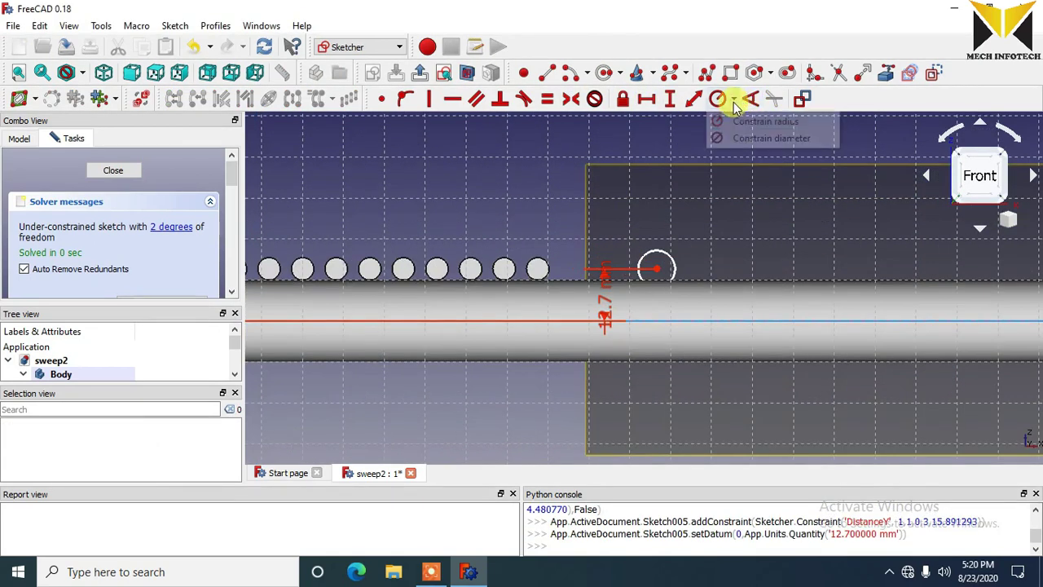
pyautogui.click(673, 255)
pyautogui.write('5.5')
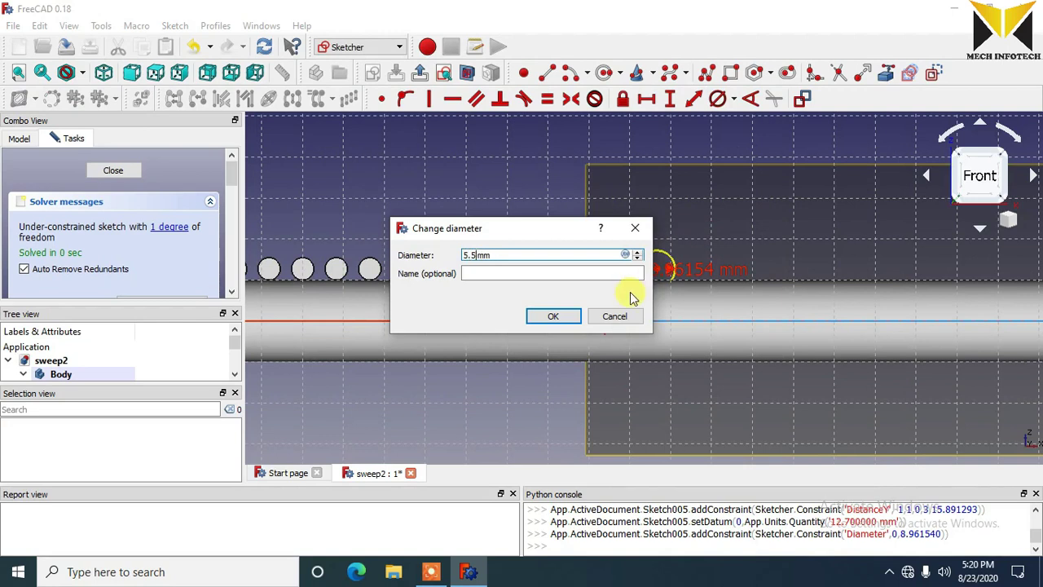
pyautogui.click(542, 317)
# Bring the circular outline of the second group's last fin into the sketch as external geometry.
pyautogui.scroll(4, 546, 244)
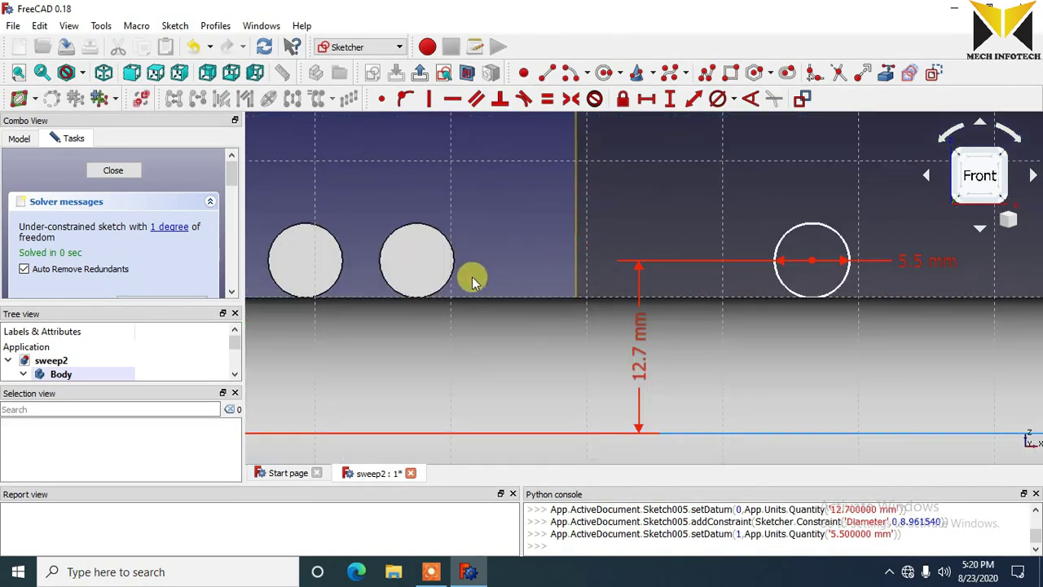
pyautogui.click(838, 73)
pyautogui.click(408, 220)
# Set the distance between the second group's last fin centre and the new circle's centre to 27.5 mm.
pyautogui.scroll(-2, 570, 264)
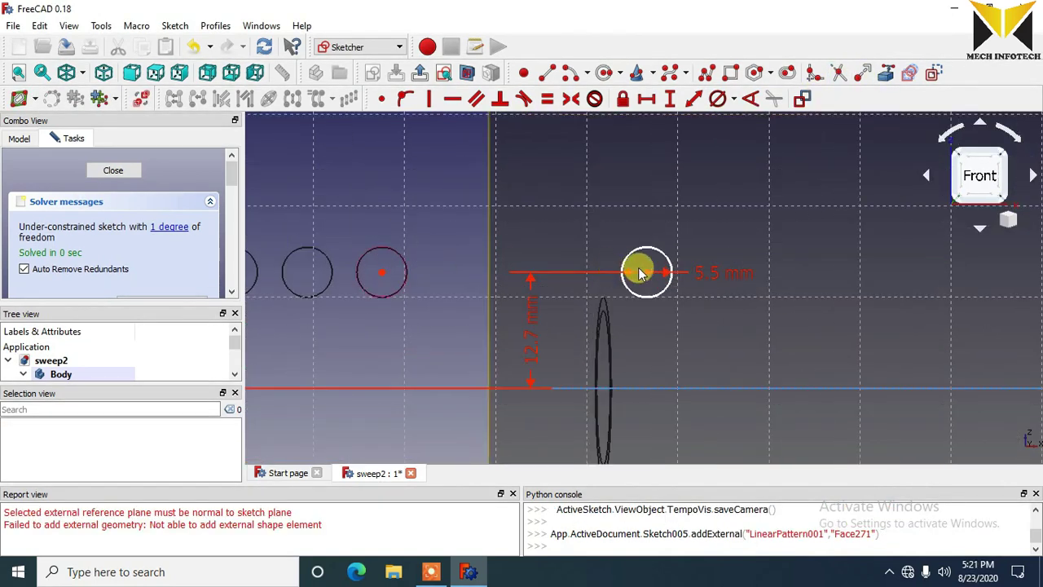
pyautogui.click(383, 271)
pyautogui.click(694, 98)
pyautogui.click(668, 302)
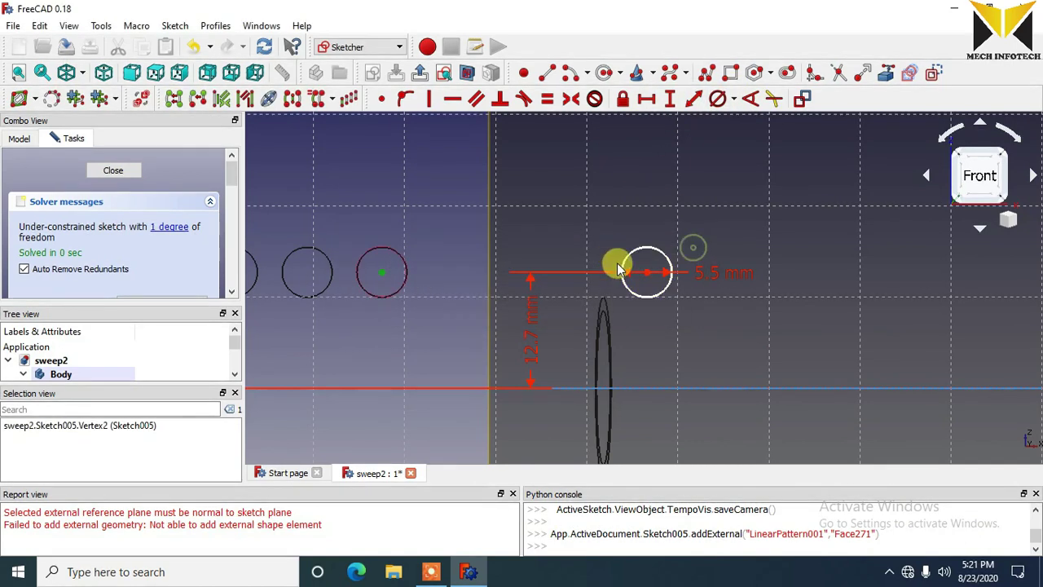
pyautogui.click(645, 272)
pyautogui.click(694, 99)
pyautogui.write('27.5')
pyautogui.press('Return')
pyautogui.scroll(-2, 526, 281)
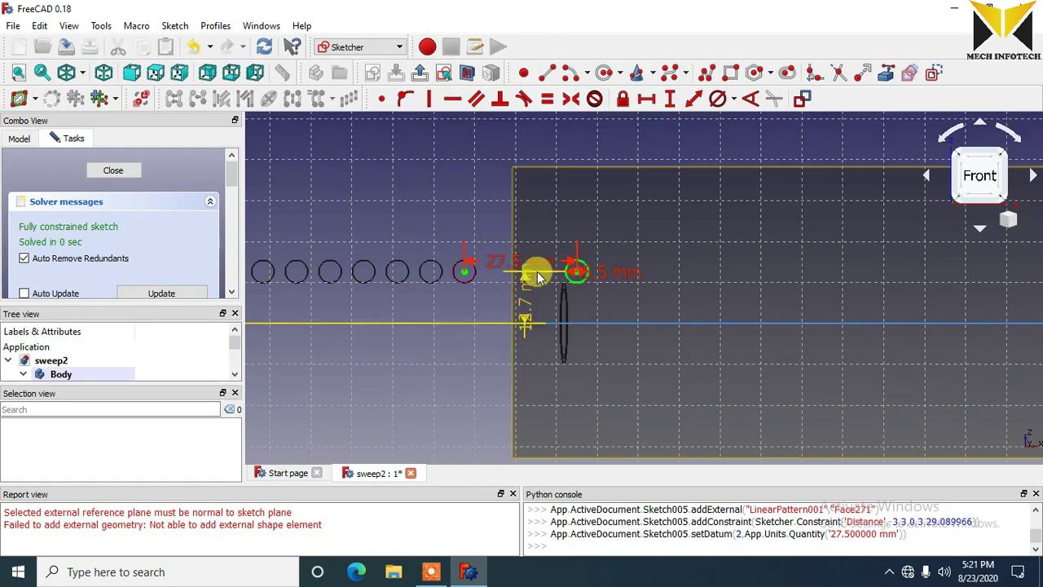
# Finish the third group's fin sketch and select its circle in the model.
pyautogui.scroll(2, 575, 275)
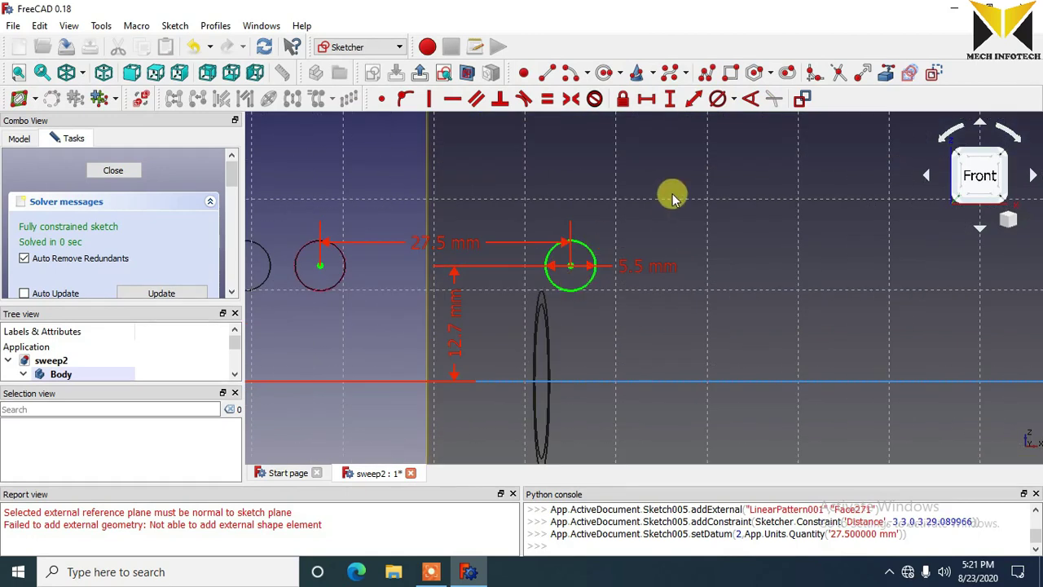
pyautogui.scroll(-4, 646, 245)
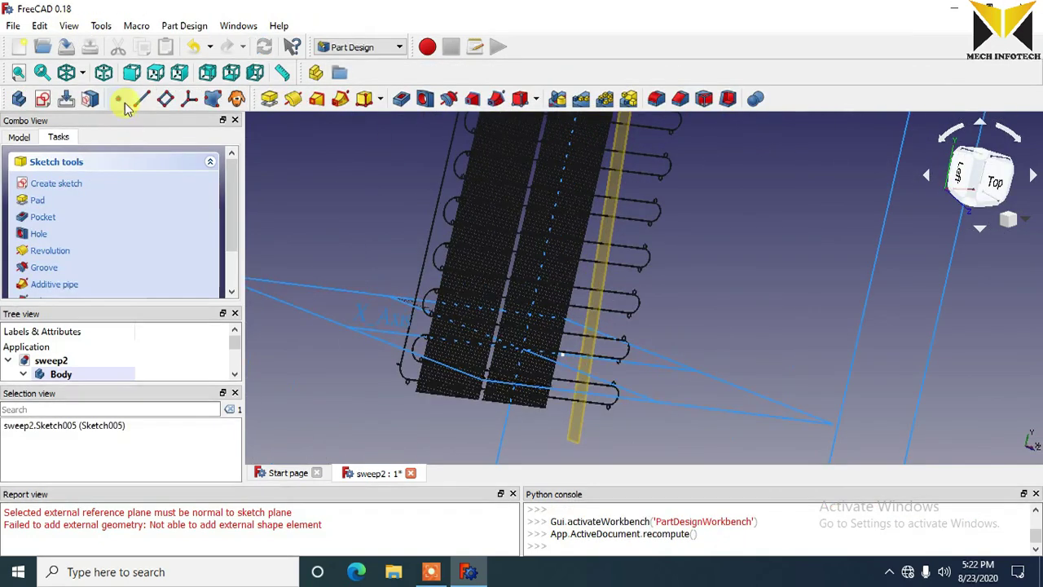
pyautogui.click(67, 26)
pyautogui.click(740, 226)
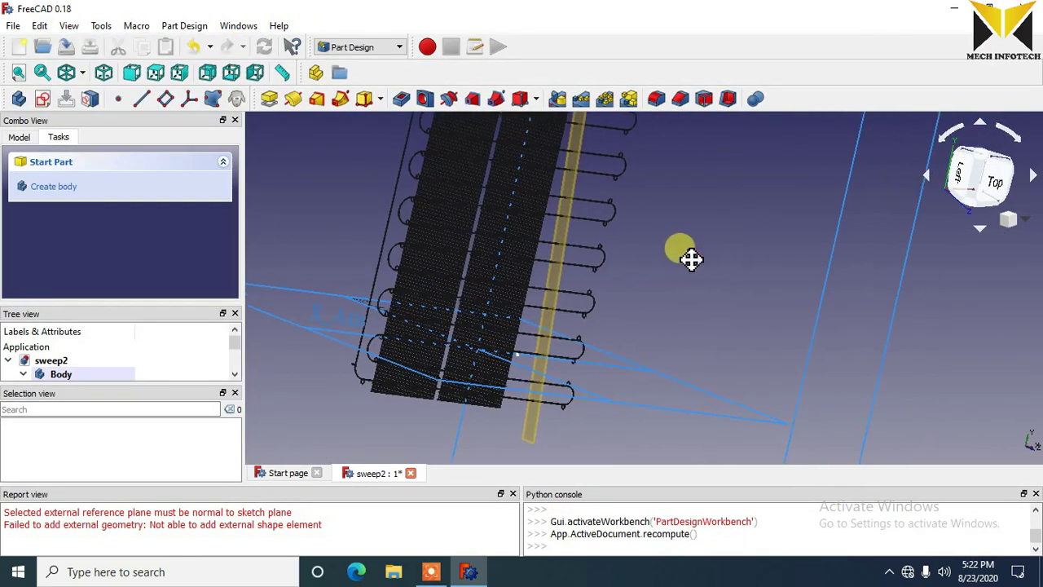
pyautogui.moveTo(708, 293); pyautogui.dragTo(526, 234, button='middle')
pyautogui.click(526, 234)
pyautogui.scroll(-5, 638, 317)
pyautogui.click(69, 26)
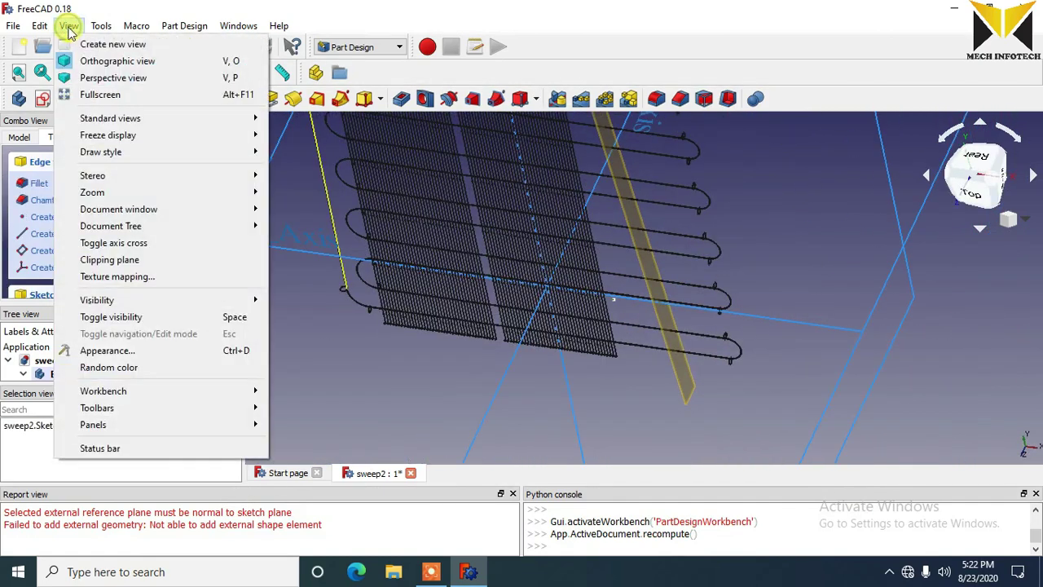
pyautogui.click(69, 26)
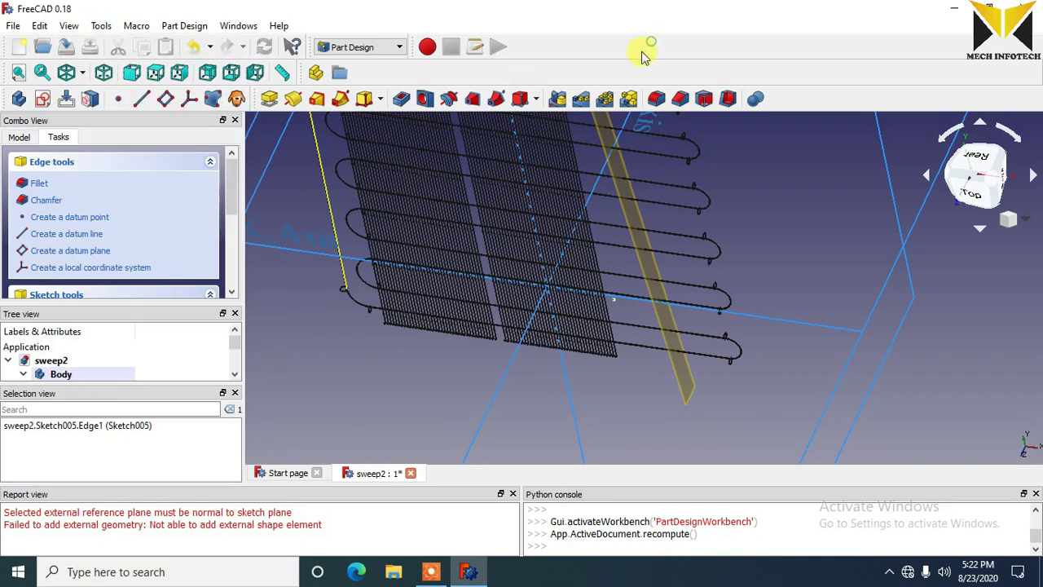
# Pad the third group's fin circle in two dimensions, with a length of 222.5 mm and a second length of 1277.5 mm.
pyautogui.scroll(5, 644, 305)
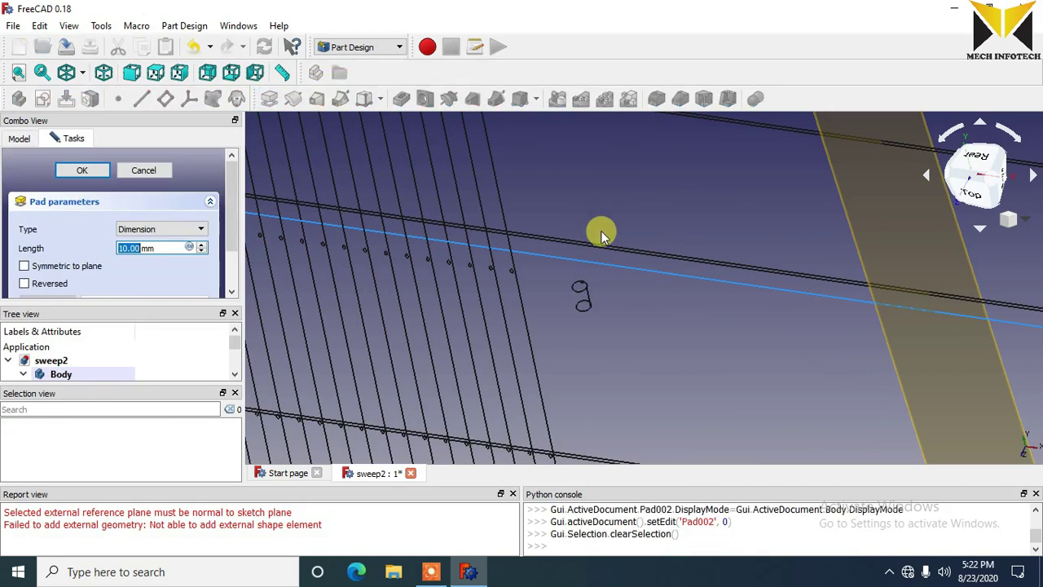
pyautogui.click(154, 229)
pyautogui.click(151, 242)
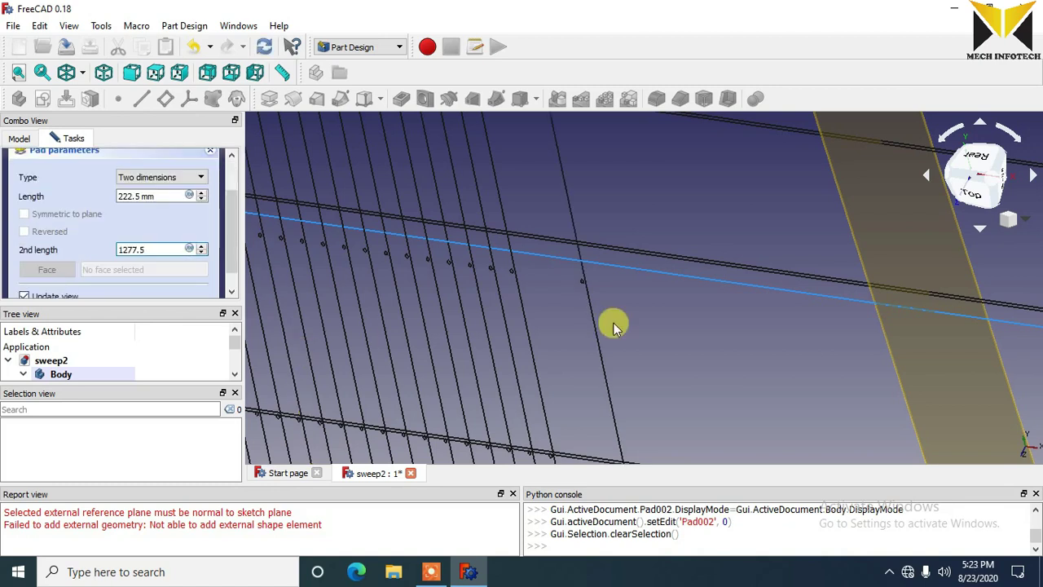
pyautogui.scroll(-5, 617, 323)
pyautogui.scroll(3, 577, 231)
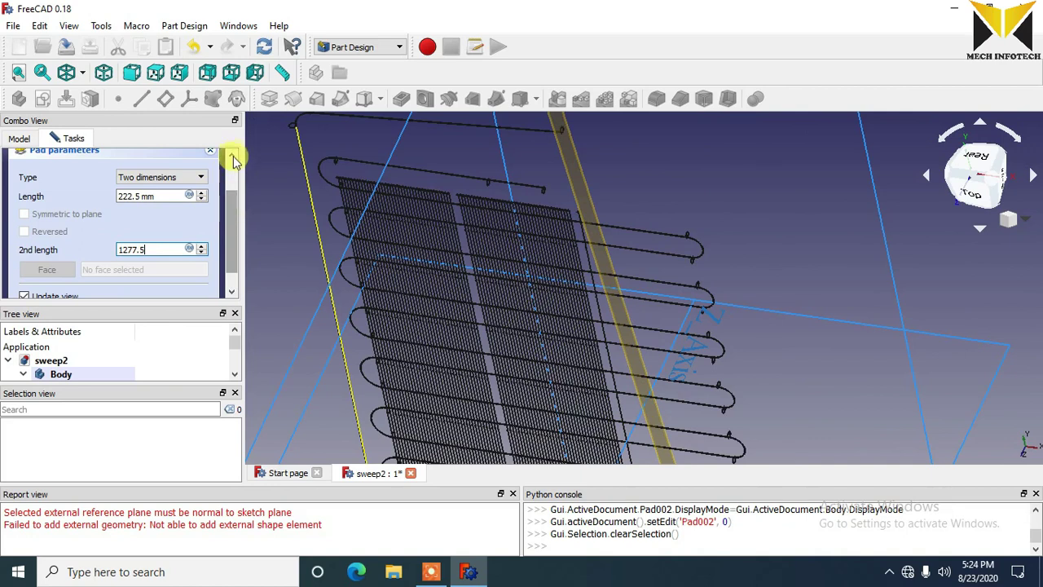
pyautogui.scroll(2, 239, 178)
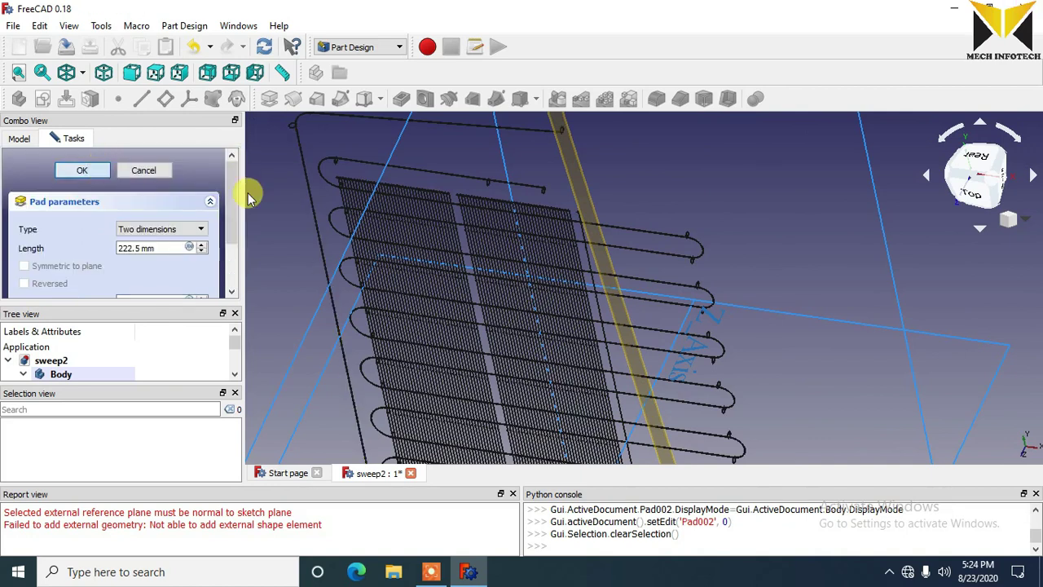
pyautogui.click(101, 171)
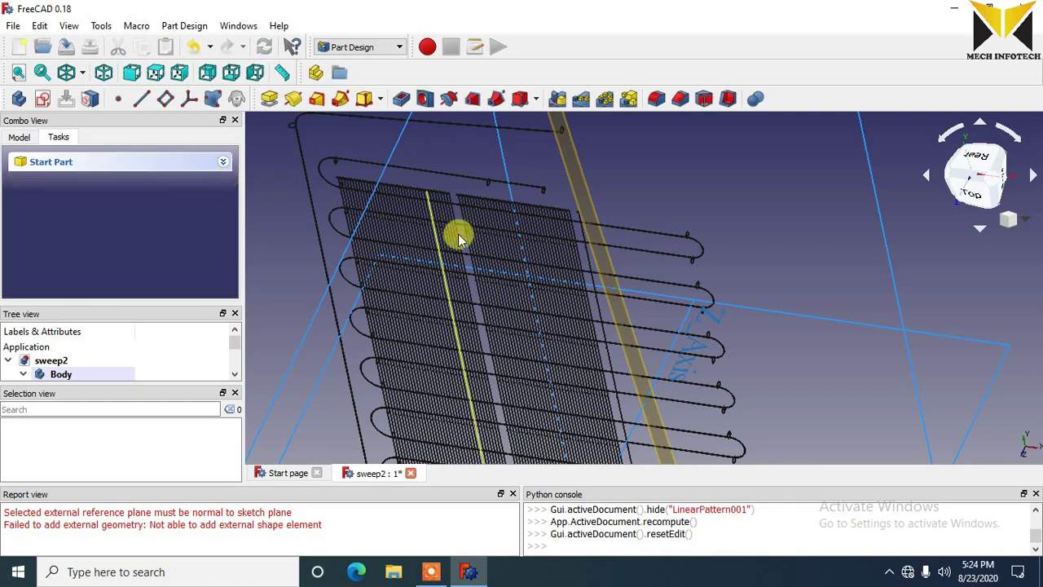
# Create a linear pattern of the third group's fin along the horizontal sketch axis, with 320 mm length and 40 occurrences.
pyautogui.scroll(5, 458, 234)
pyautogui.click(532, 155)
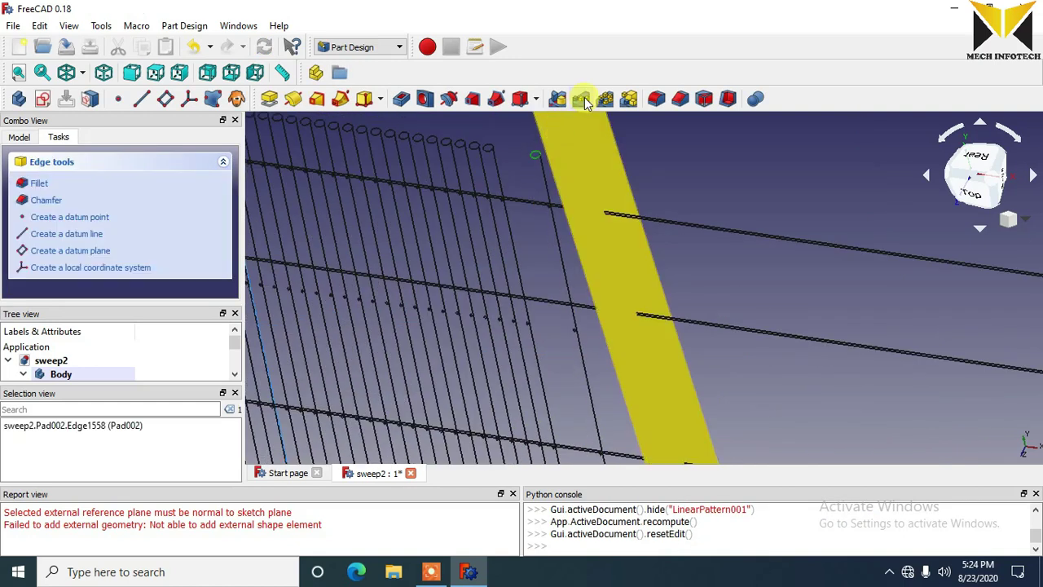
pyautogui.scroll(-3, 489, 198)
pyautogui.click(581, 99)
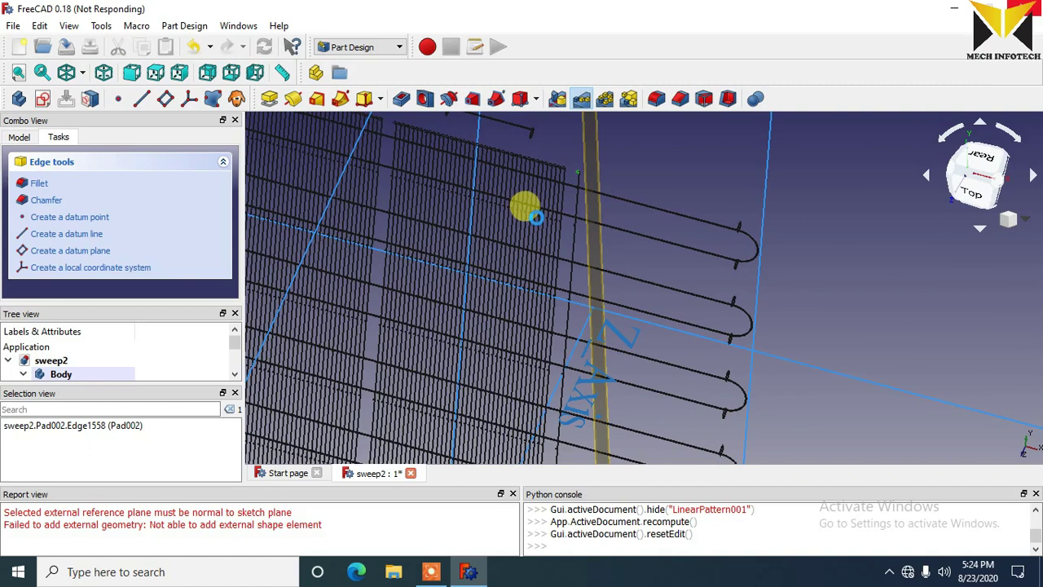
pyautogui.scroll(2, 226, 245)
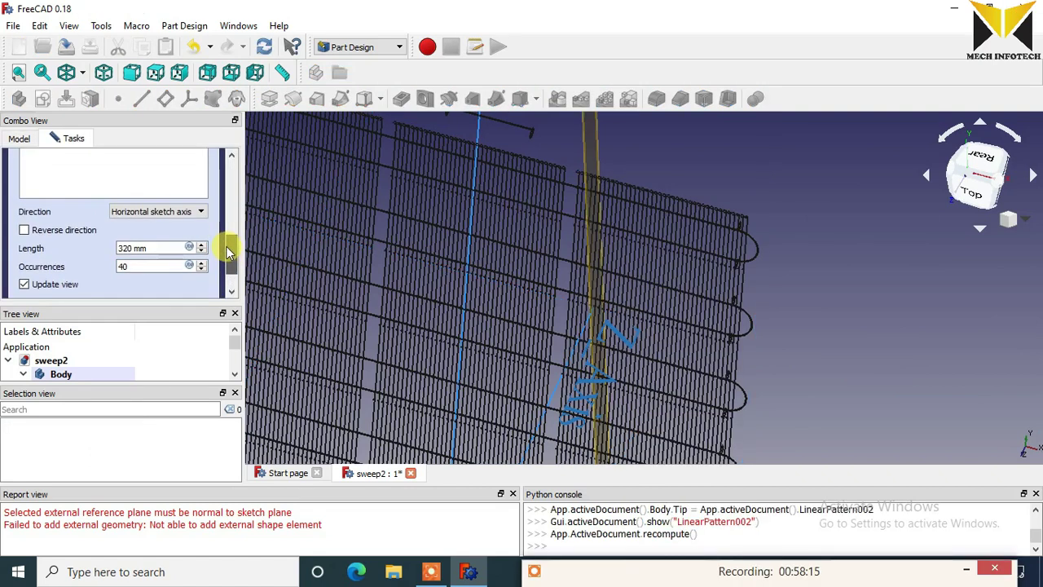
pyautogui.scroll(6, 225, 237)
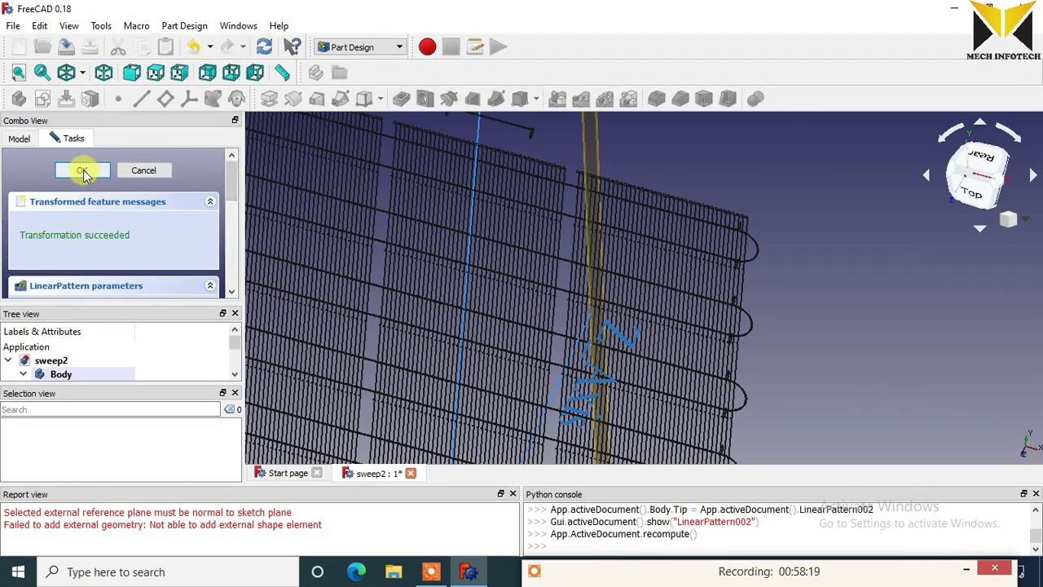
pyautogui.click(84, 170)
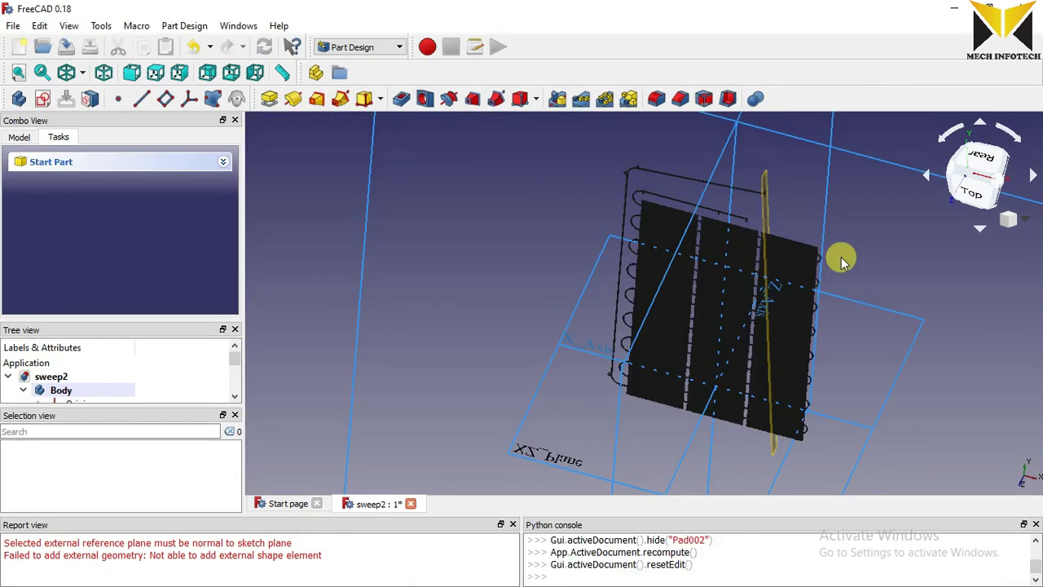
# Save the condenser model with its three fin groups.
pyautogui.moveTo(905, 256); pyautogui.dragTo(823, 213)
pyautogui.scroll(3, 672, 195)
pyautogui.scroll(-3, 568, 235)
pyautogui.moveTo(566, 233); pyautogui.dragTo(571, 260)
pyautogui.click(12, 27)
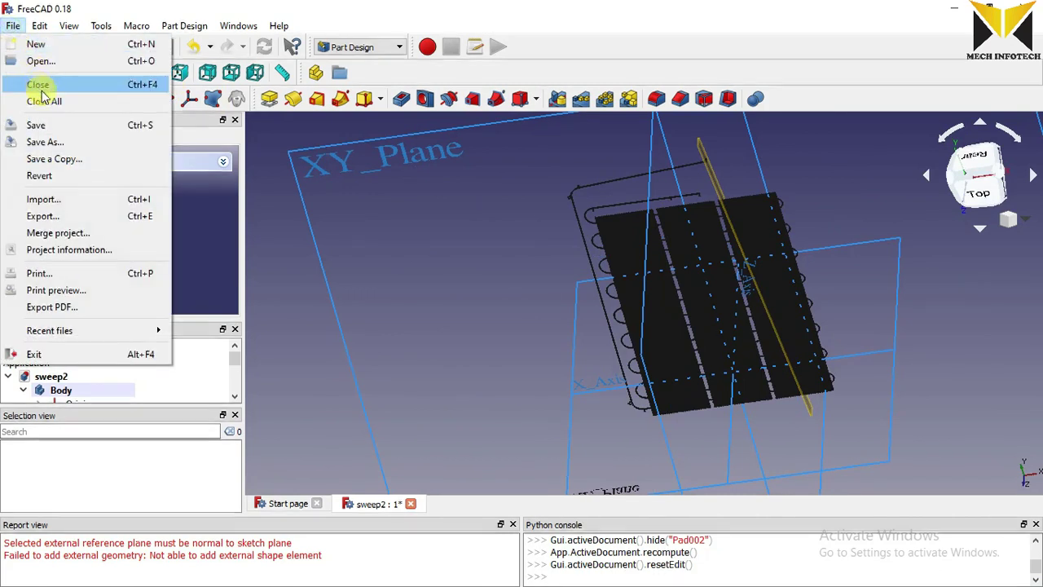
pyautogui.click(402, 198)
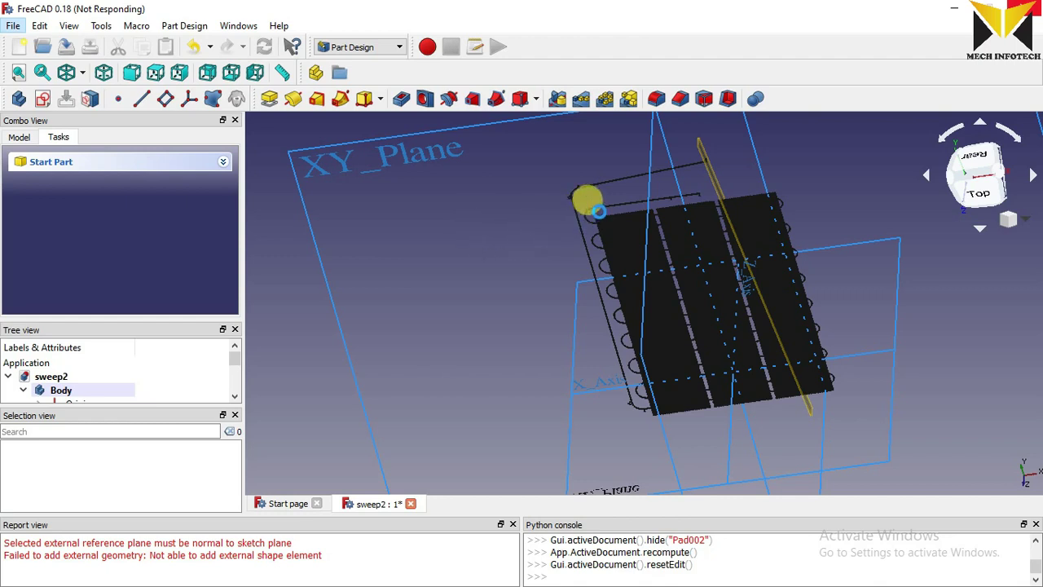
pyautogui.hotkey('ctrl', 's')
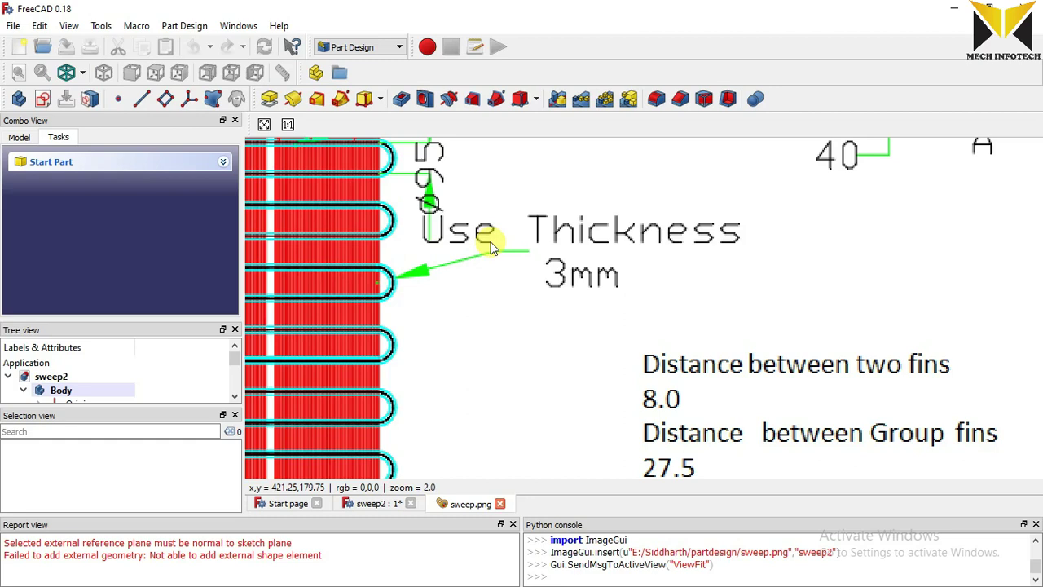
# Examine the dimensions above the tube thickness note in the sweep.png reference drawing.
pyautogui.scroll(1, 576, 251)
pyautogui.moveTo(576, 251); pyautogui.dragTo(717, 432, button='middle')
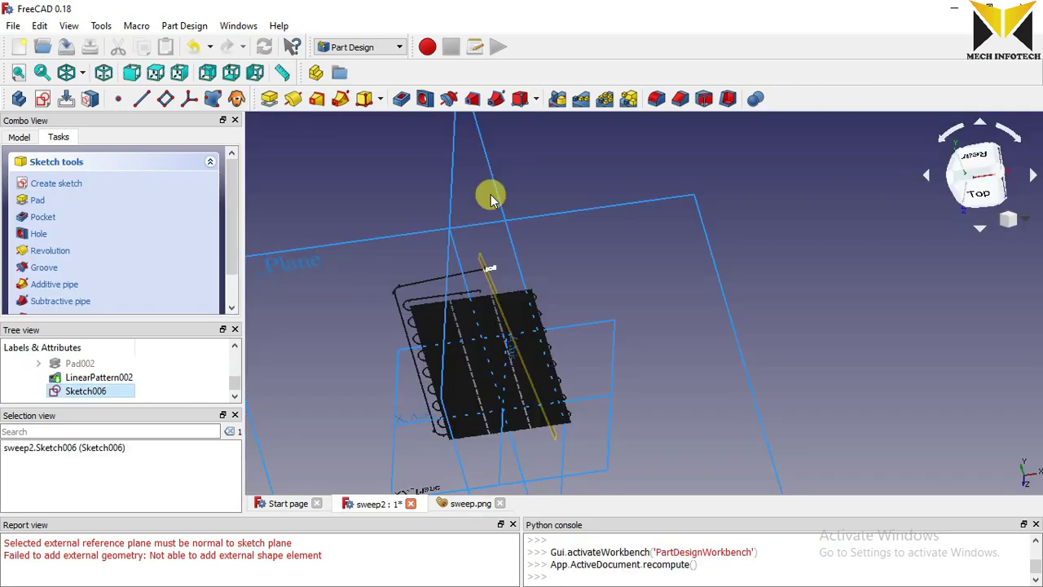
# Delete Sketch006 and start a new sketch on the datum plane at the upper tube's open end.
pyautogui.press('Delete')
pyautogui.scroll(5, 640, 274)
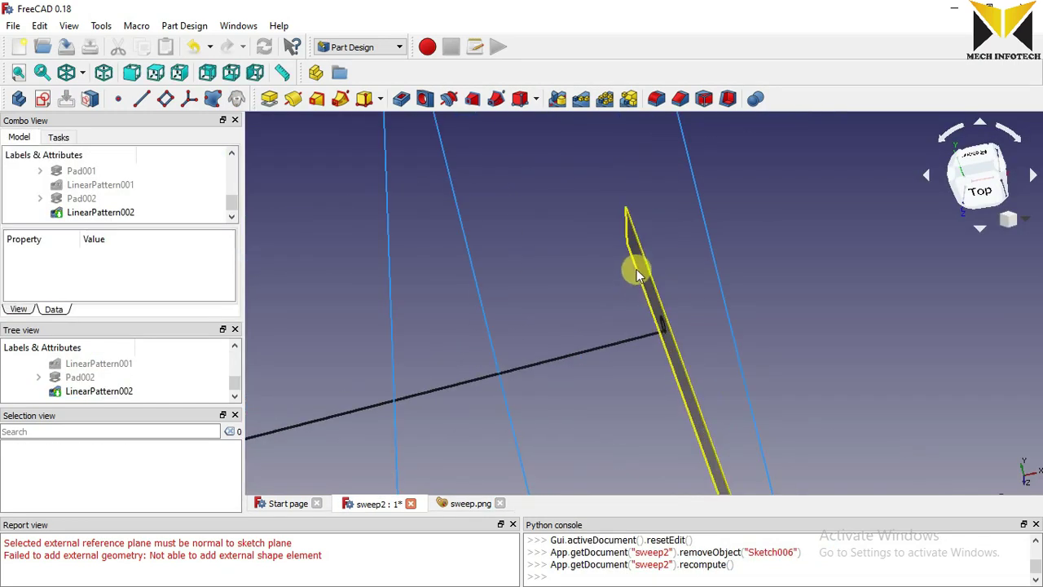
pyautogui.click(640, 273)
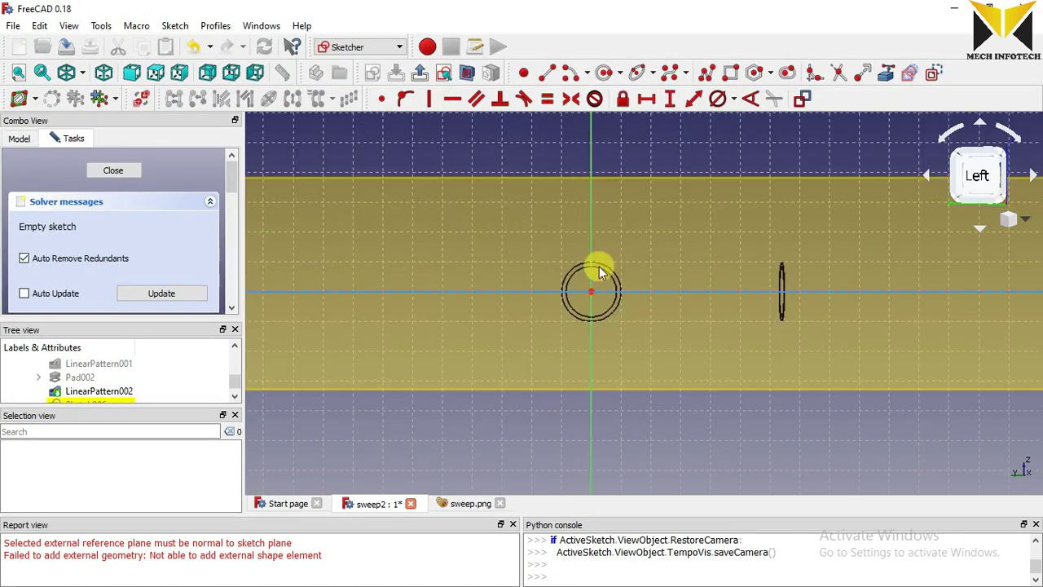
# Sketch a circle centred on the origin around the tube end and constrain its diameter to 40 mm.
pyautogui.click(639, 75)
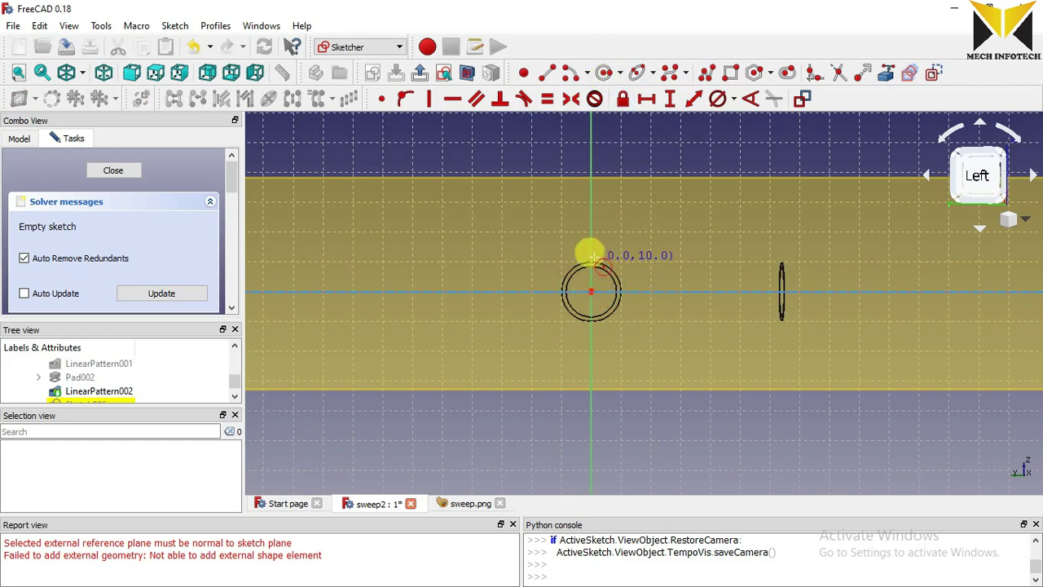
pyautogui.click(589, 289)
pyautogui.click(551, 322)
pyautogui.click(734, 98)
pyautogui.click(745, 135)
pyautogui.click(622, 241)
pyautogui.write('40')
pyautogui.press('Return')
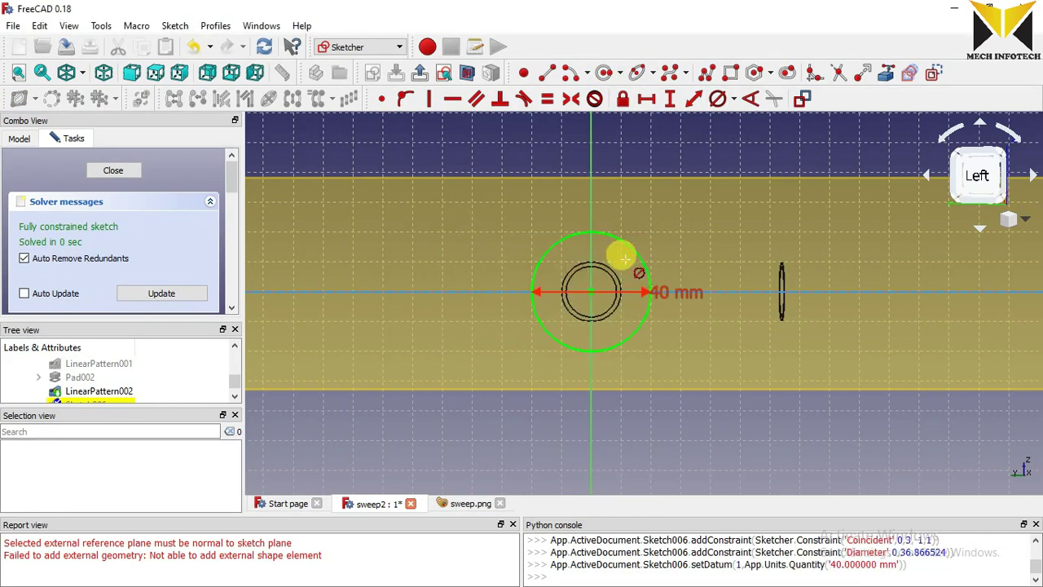
# Pad the 40 mm circle by 80 mm in the reversed direction, away from the tube.
pyautogui.scroll(-5, 623, 250)
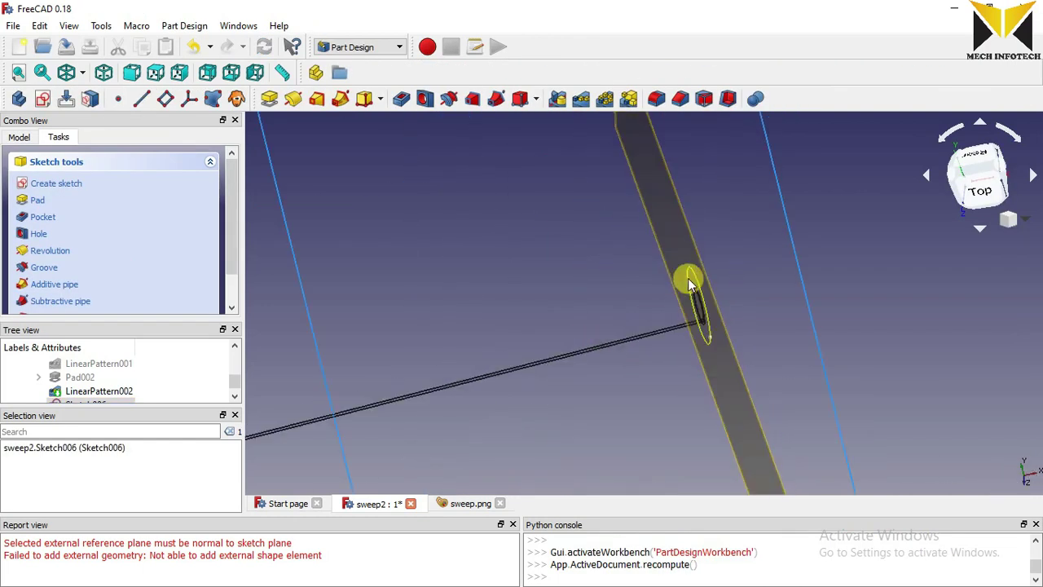
pyautogui.click(690, 281)
pyautogui.click(270, 99)
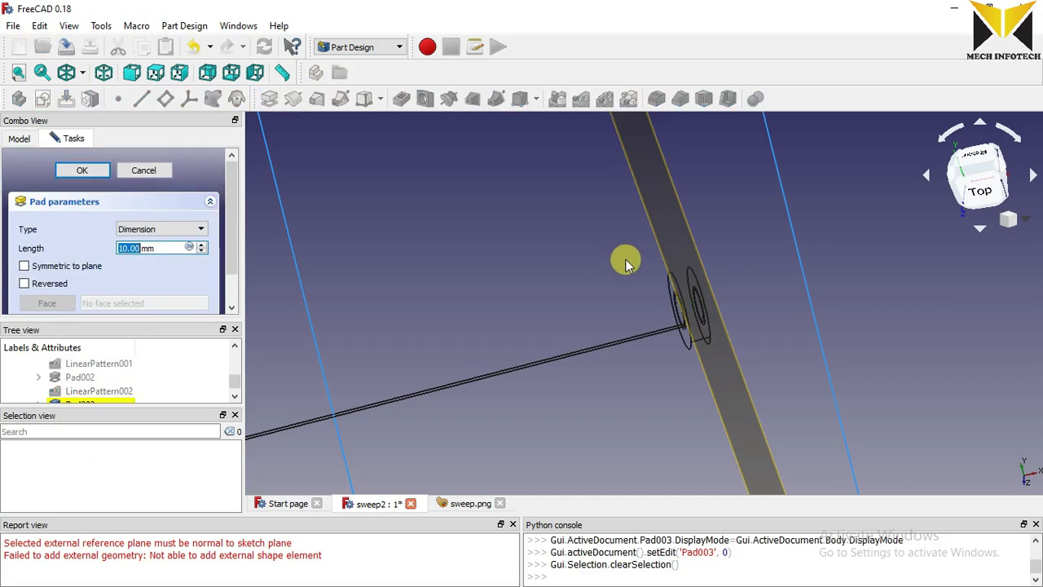
pyautogui.click(50, 282)
pyautogui.doubleClick(138, 248)
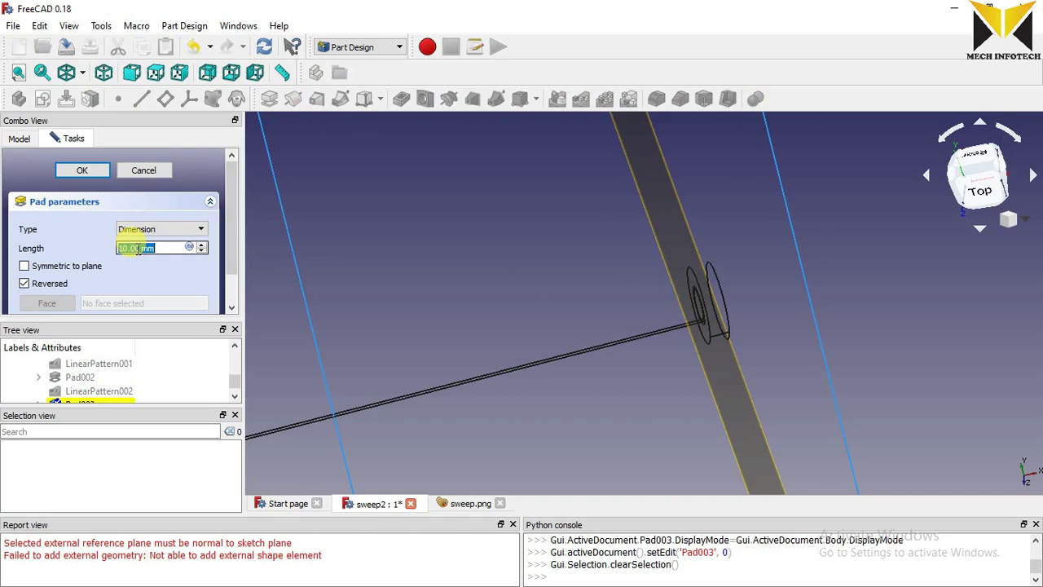
pyautogui.write('80')
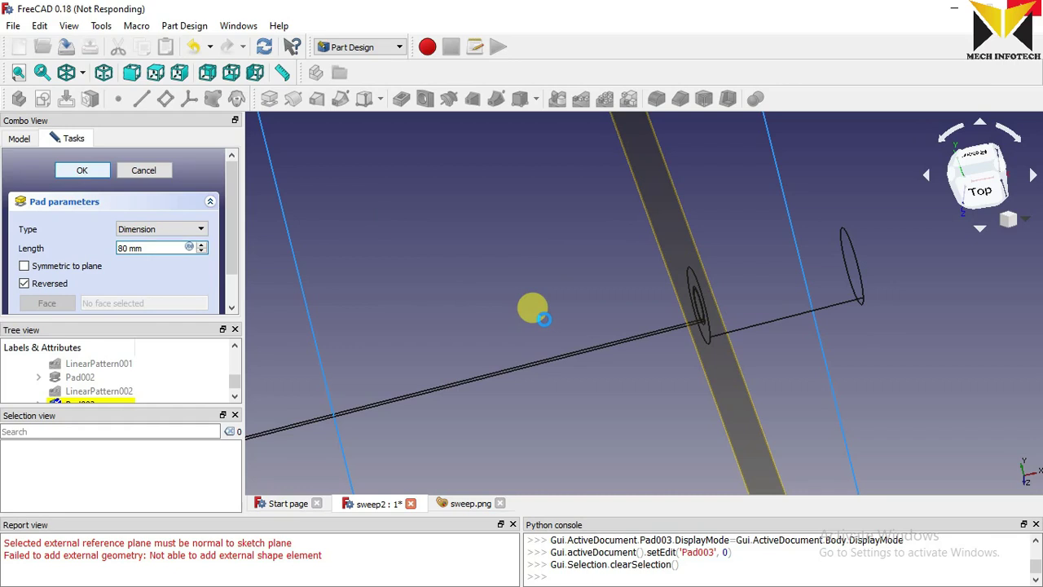
# Change the model's draw style from wireframe to a shaded display.
pyautogui.click(69, 25)
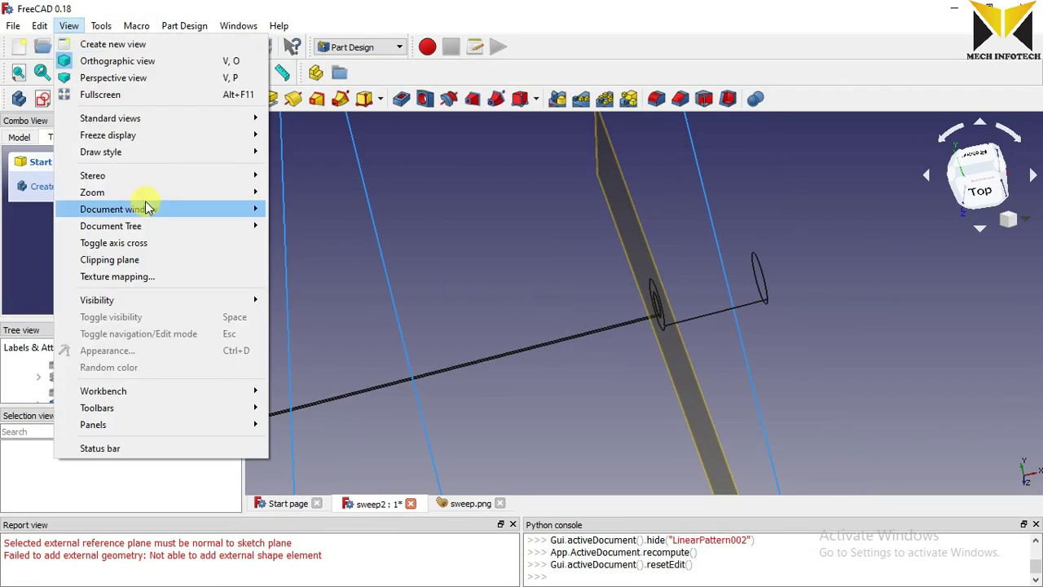
pyautogui.moveTo(143, 140)
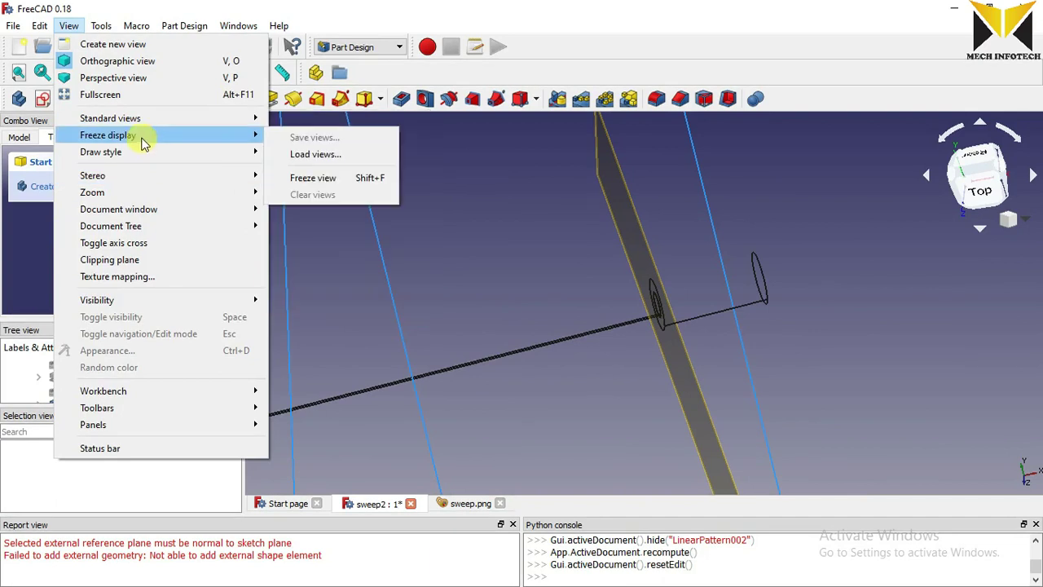
pyautogui.click(396, 186)
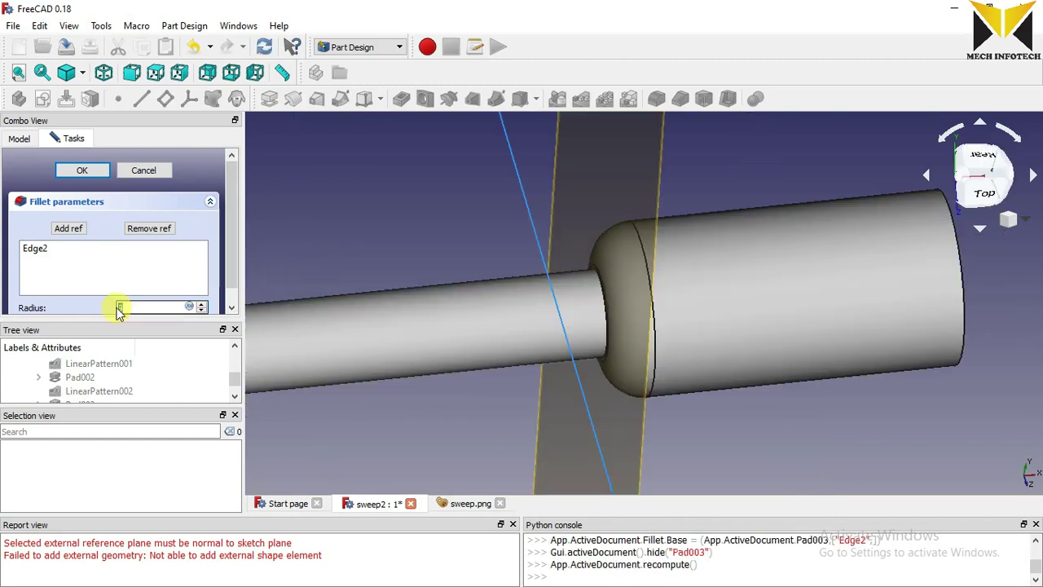
# Fillet the end cylinder's circular edge on the tube side with a 9 mm radius.
pyautogui.write('10')
pyautogui.moveTo(135, 310); pyautogui.dragTo(81, 311)
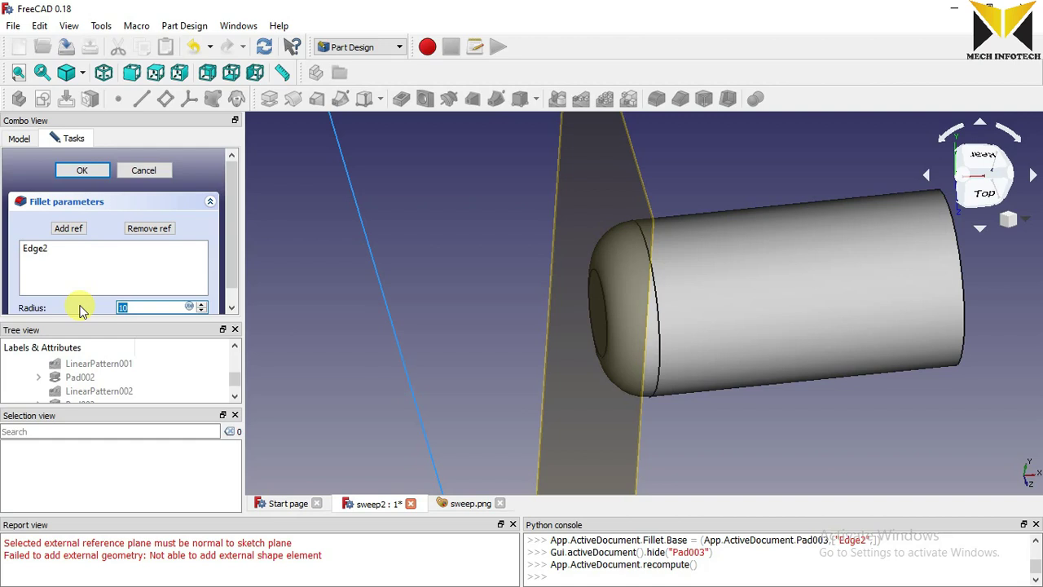
pyautogui.write('9')
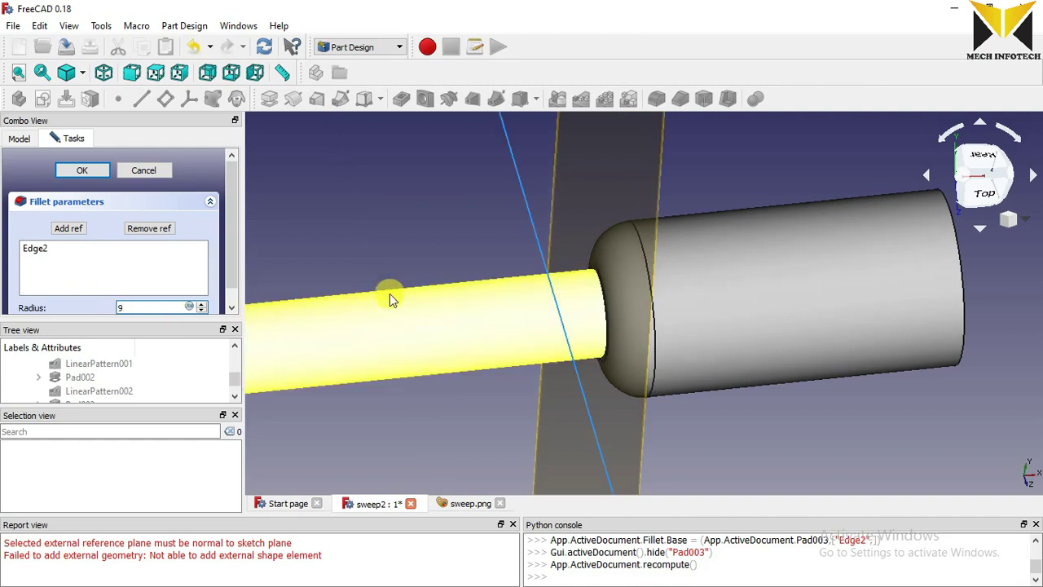
pyautogui.scroll(-2, 445, 257)
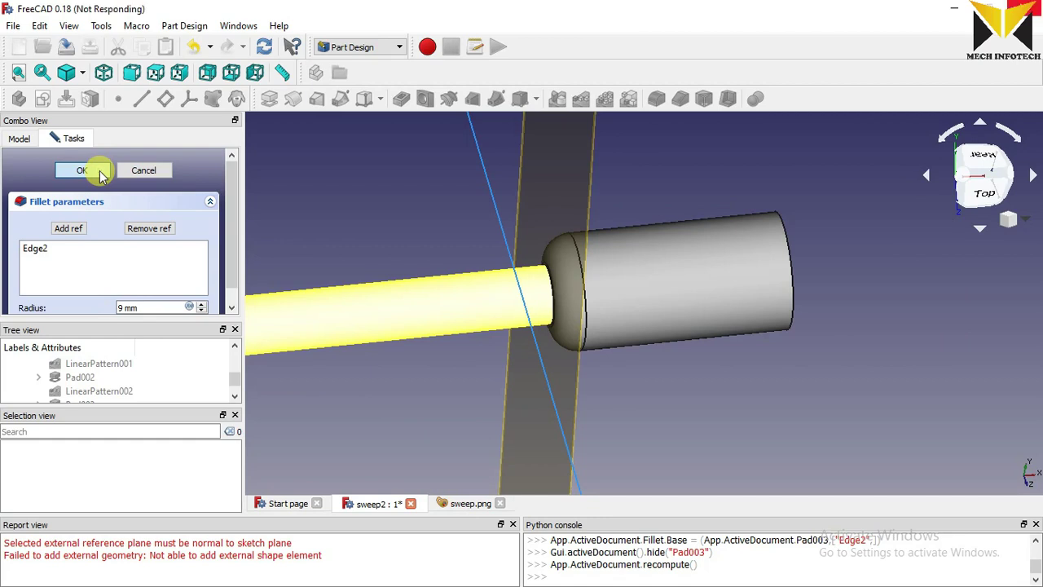
pyautogui.scroll(-4, 366, 235)
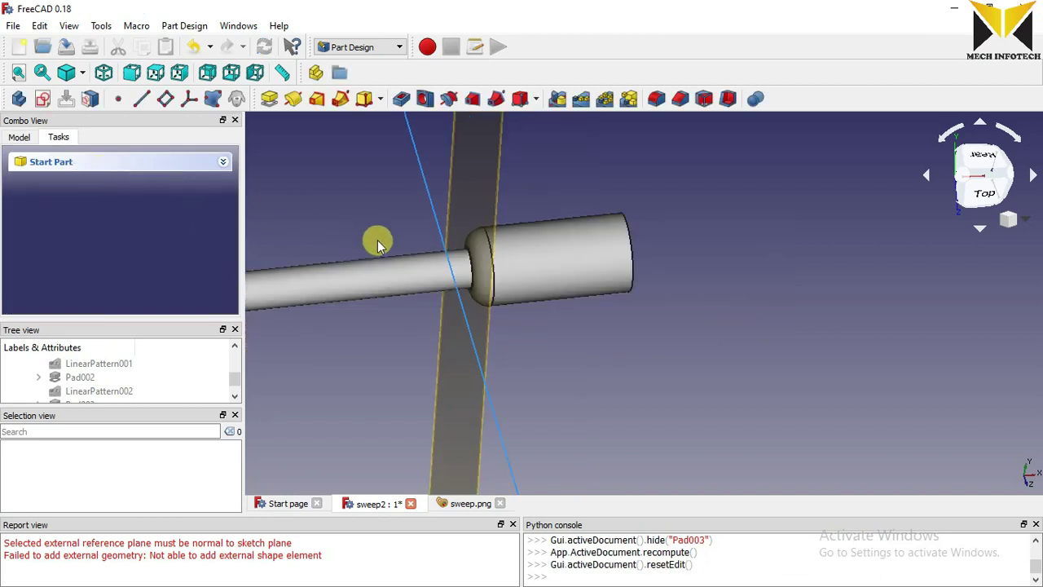
pyautogui.scroll(-3, 454, 265)
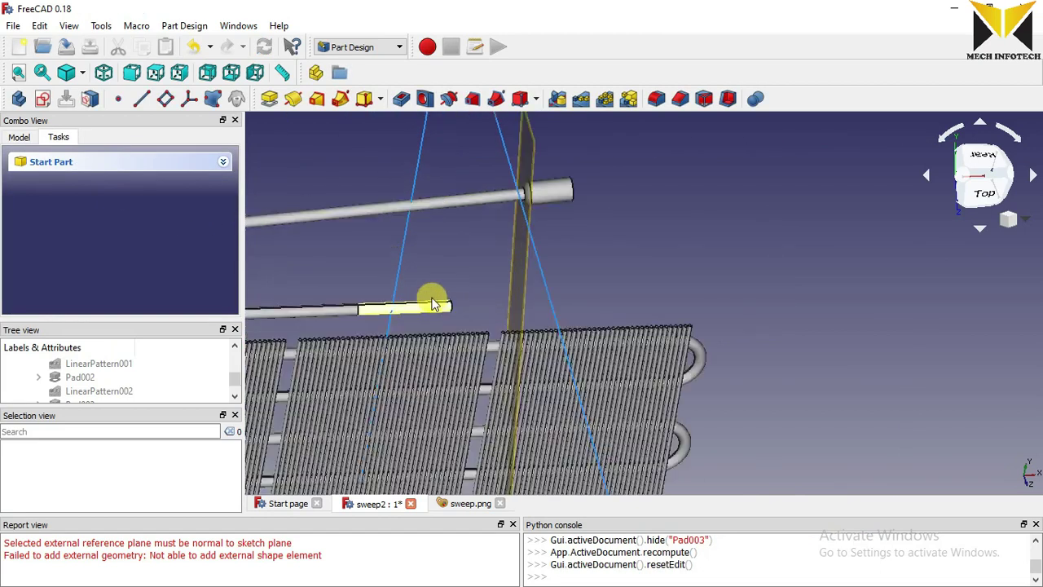
# Sketch a circle concentric with the second tube end, next to the fins, and constrain its diameter to 40 mm.
pyautogui.scroll(-2, 456, 277)
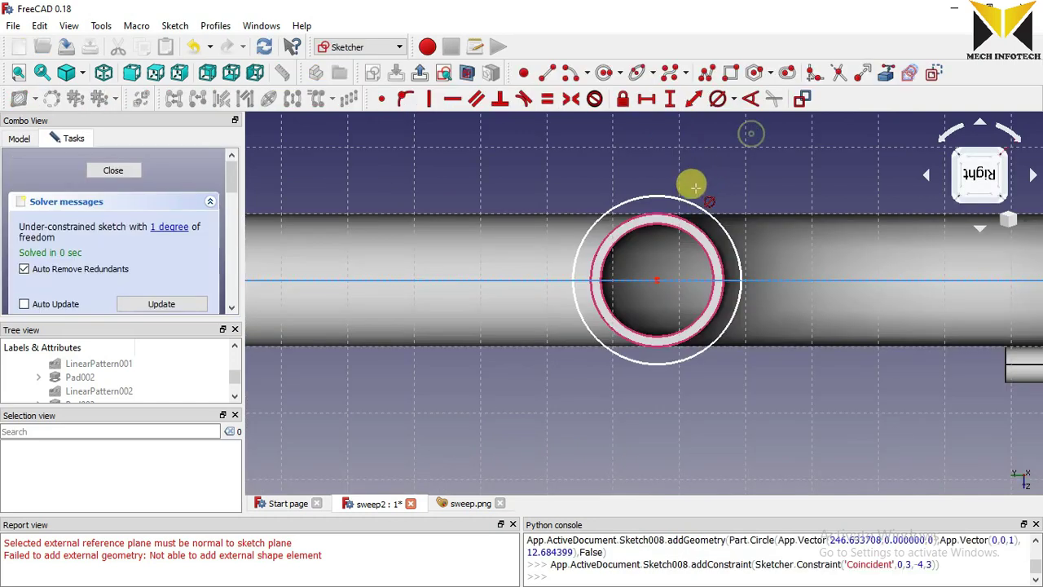
pyautogui.click(690, 204)
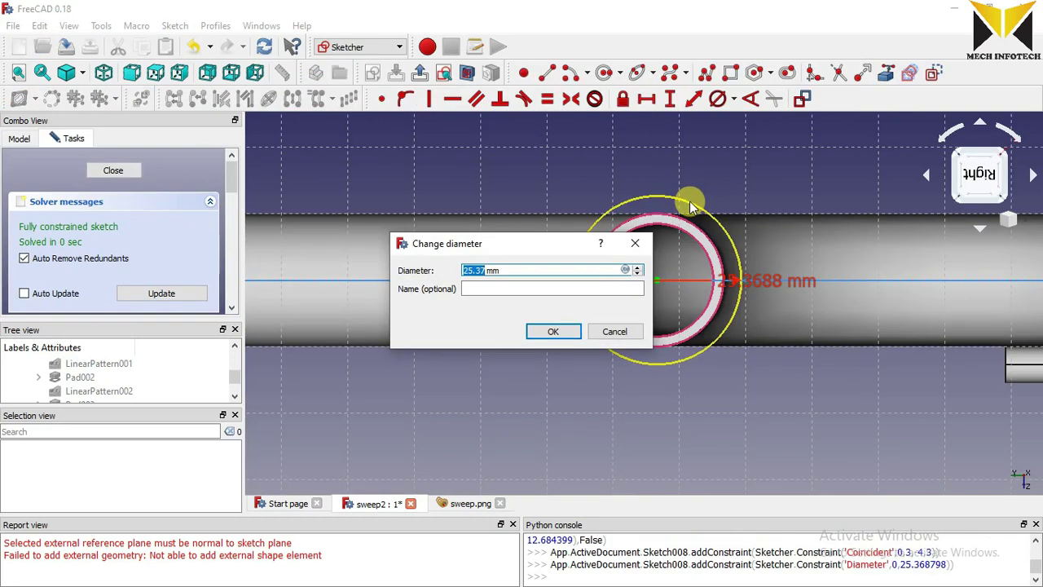
pyautogui.write('40')
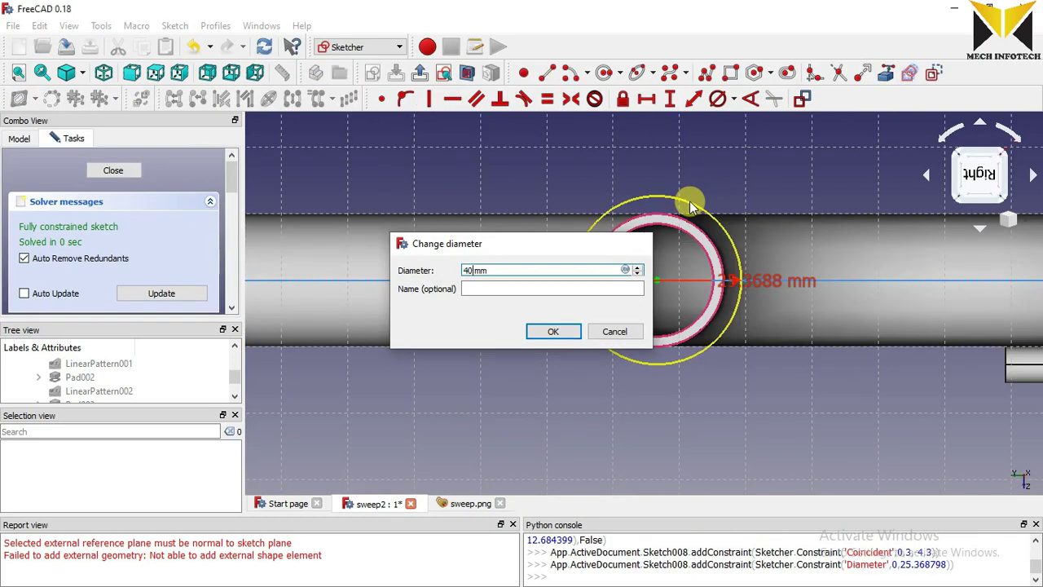
pyautogui.press('Return')
pyautogui.scroll(3, 733, 212)
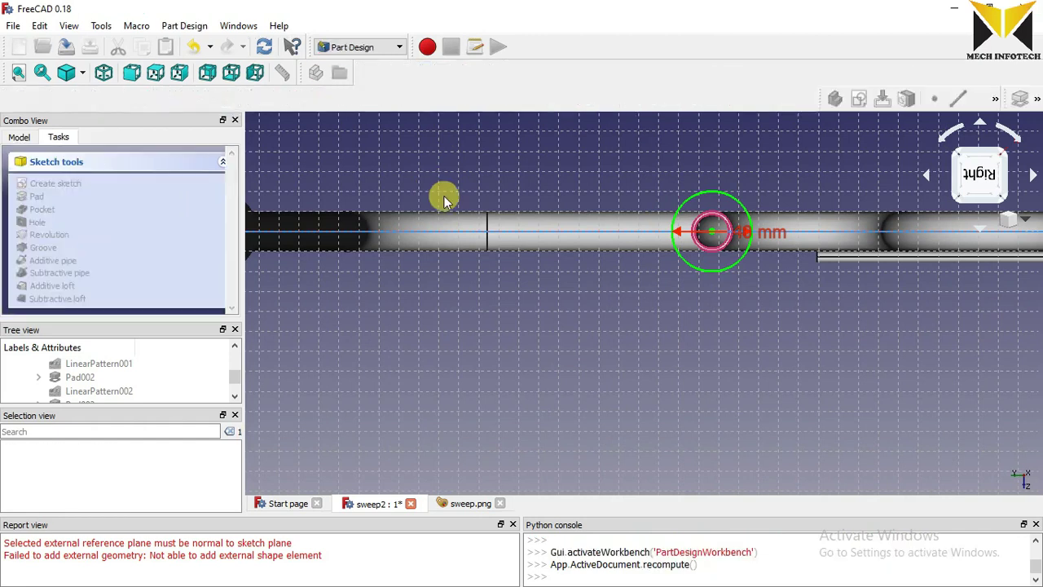
# Pad the 40 mm circle at the second tube end by 80 mm, away from the tube.
pyautogui.click(269, 99)
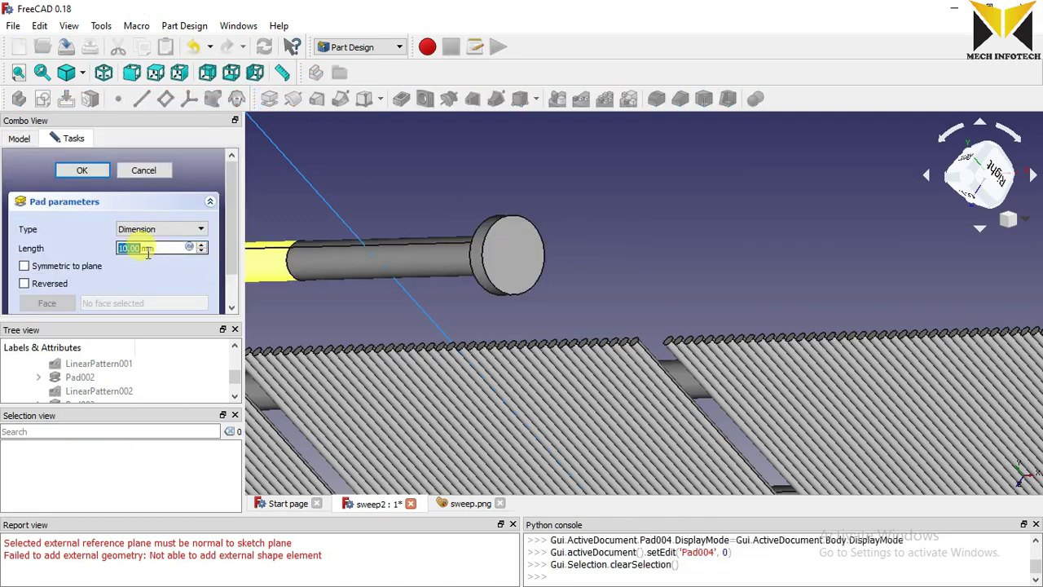
pyautogui.write('8')
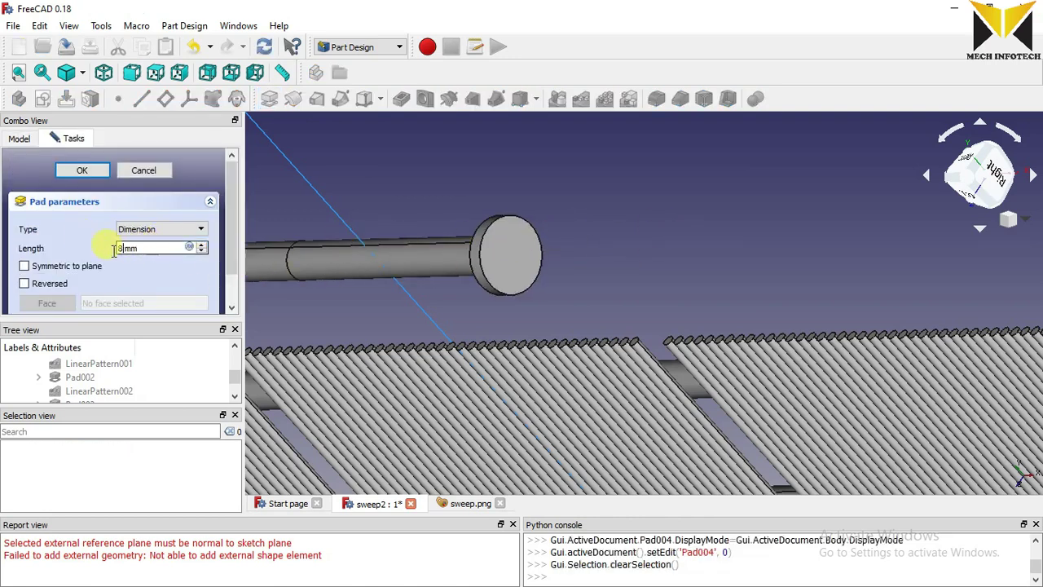
pyautogui.write('0')
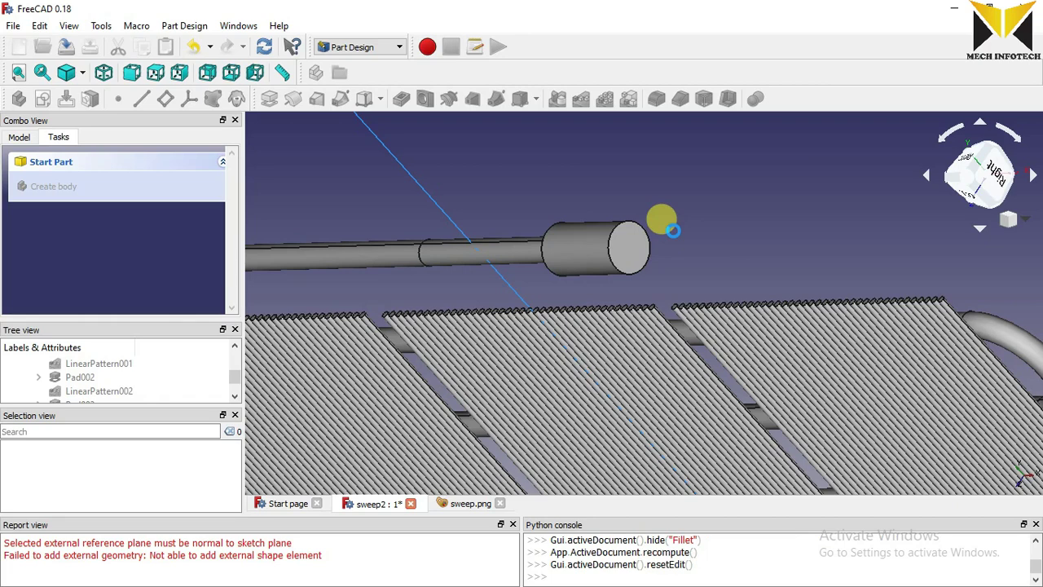
# Fillet the second end cylinder's circular edge on the tube side with a 9 mm radius.
pyautogui.scroll(-5, 667, 224)
pyautogui.moveTo(671, 230); pyautogui.dragTo(633, 261, button='middle')
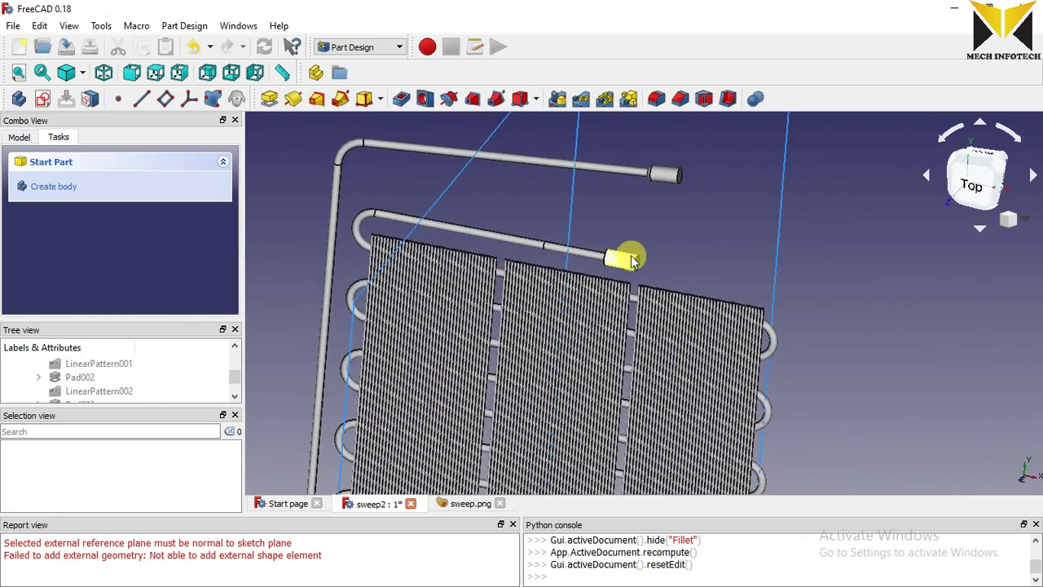
pyautogui.scroll(3, 633, 260)
pyautogui.moveTo(611, 217); pyautogui.dragTo(664, 221, button='middle')
pyautogui.click(657, 97)
pyautogui.press('Return')
pyautogui.click(564, 218)
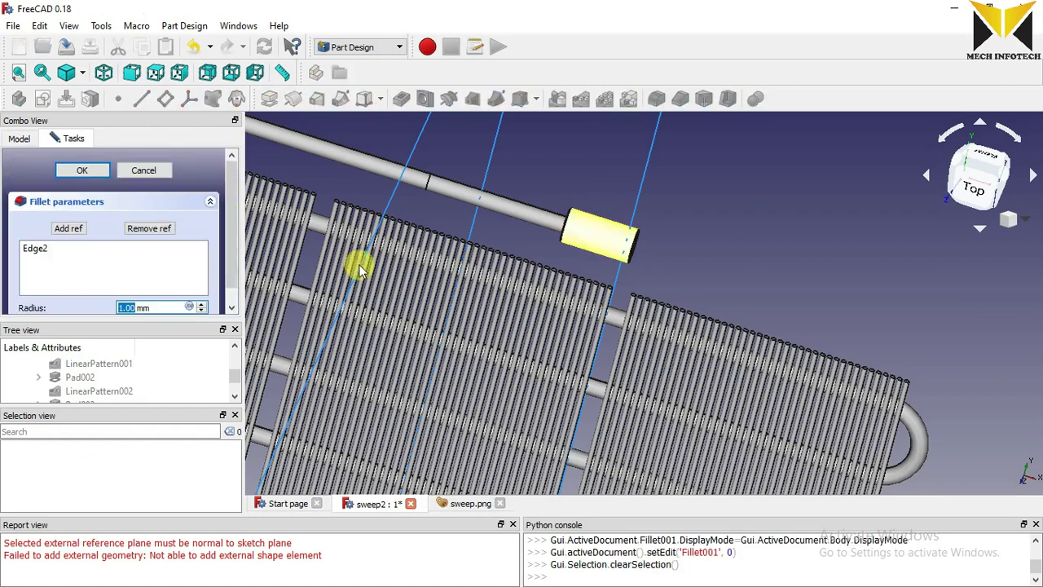
pyautogui.write('9')
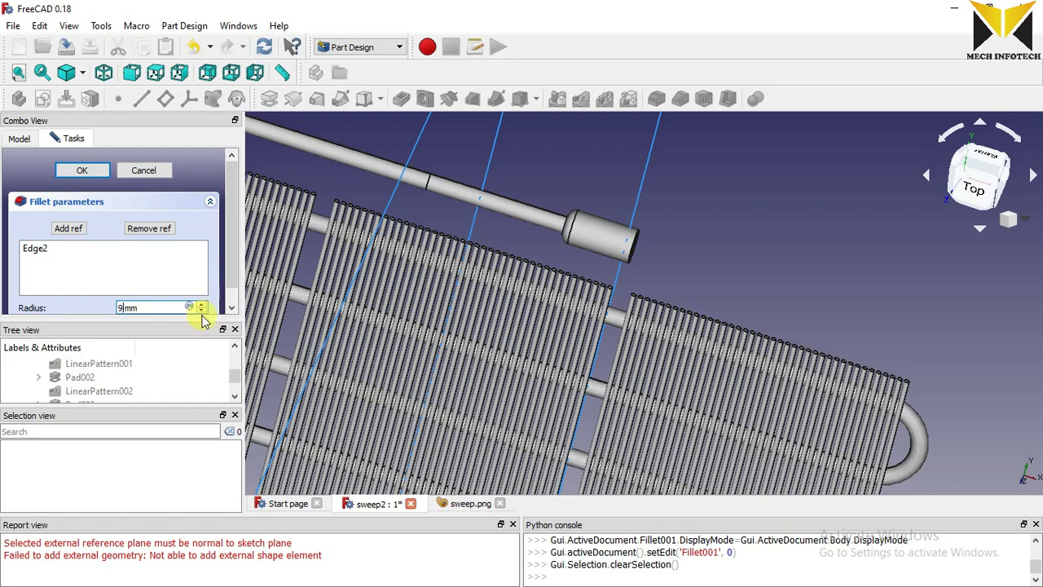